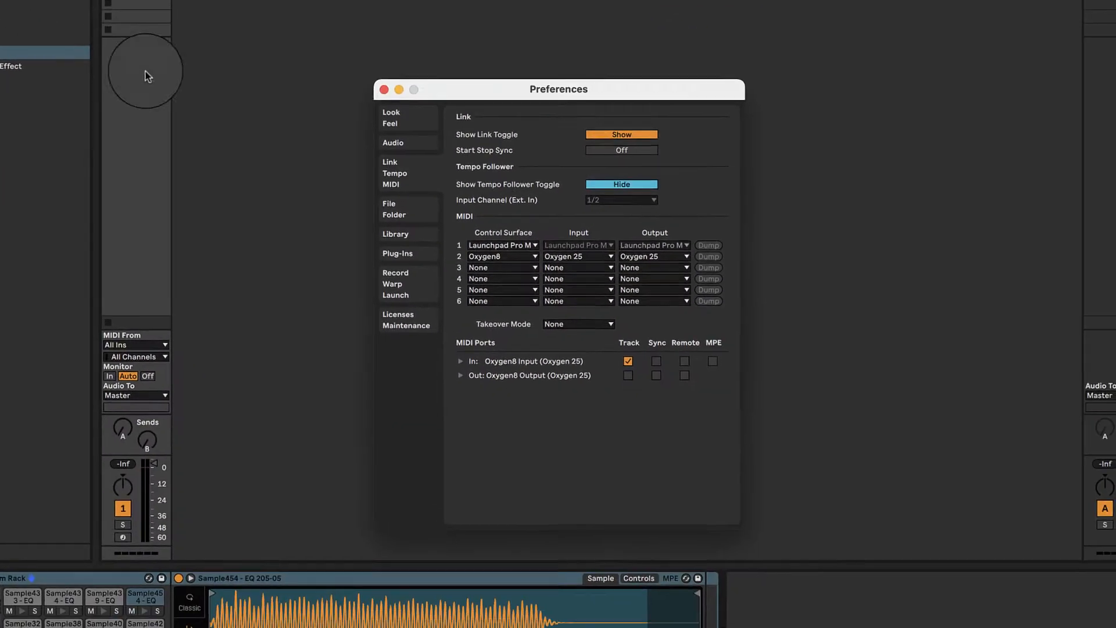
# Adjust the Driver Error Compensation in the audio preferences to -9.00 ms and close the Preferences window
pyautogui.click(399, 146)
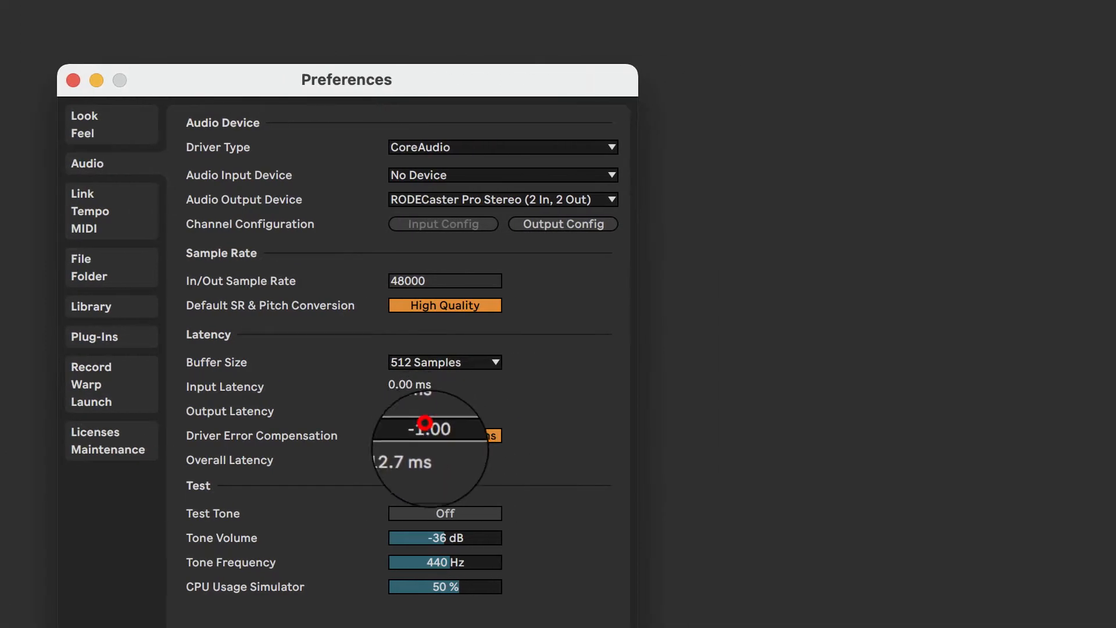
pyautogui.moveTo(425, 423); pyautogui.dragTo(426, 431)
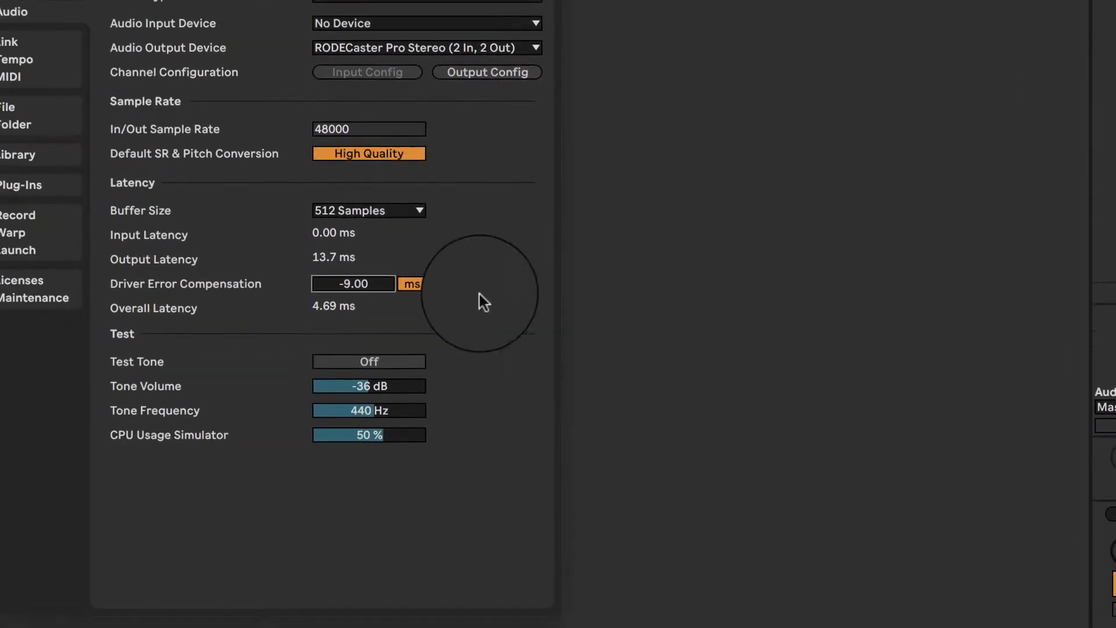
pyautogui.click(428, 204)
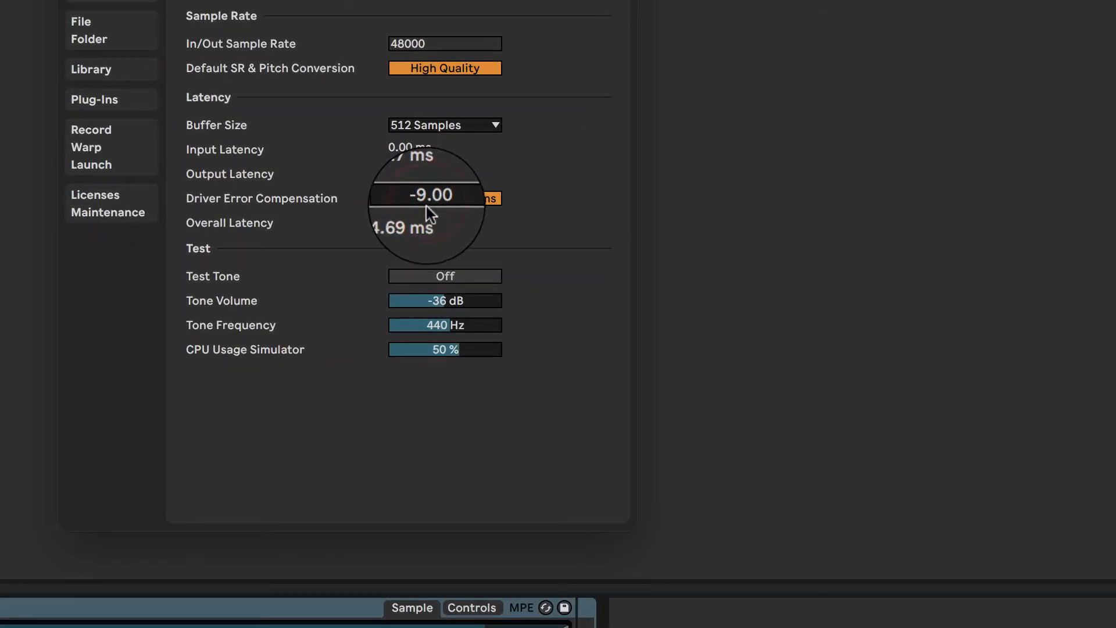
pyautogui.click(420, 197)
pyautogui.moveTo(420, 197)
pyautogui.mouseDown()
pyautogui.moveTo(420, 216)
pyautogui.moveTo(422, 191)
pyautogui.mouseUp()
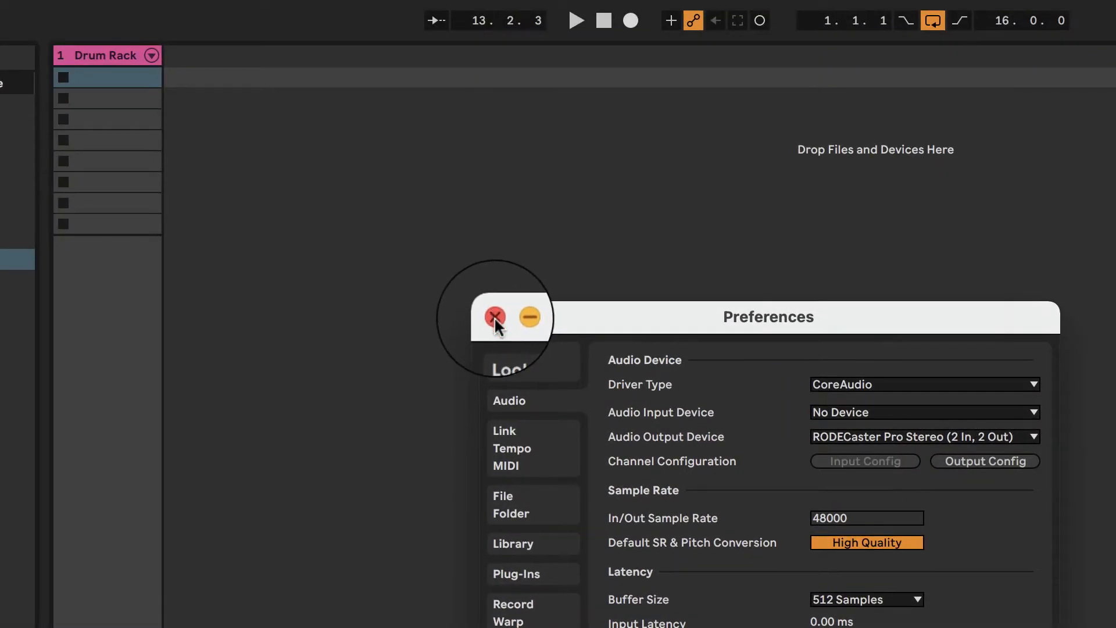
pyautogui.click(494, 317)
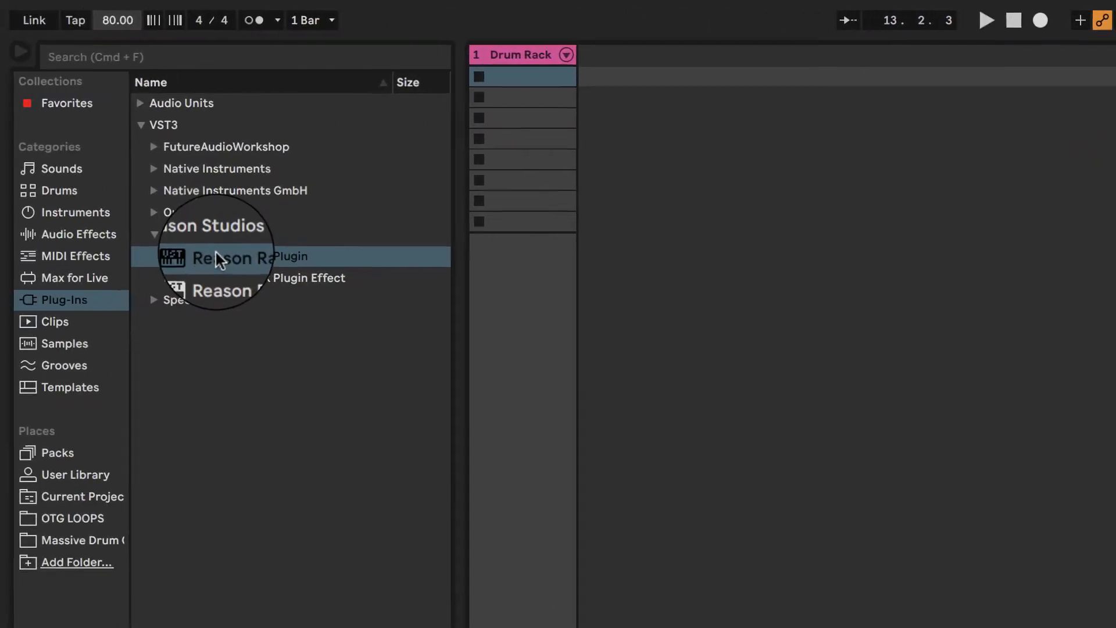
# Load the Reason Rack Plugin instrument onto a new track and add the Umpf Retro Beats device to its rack
pyautogui.moveTo(217, 260); pyautogui.dragTo(711, 222)
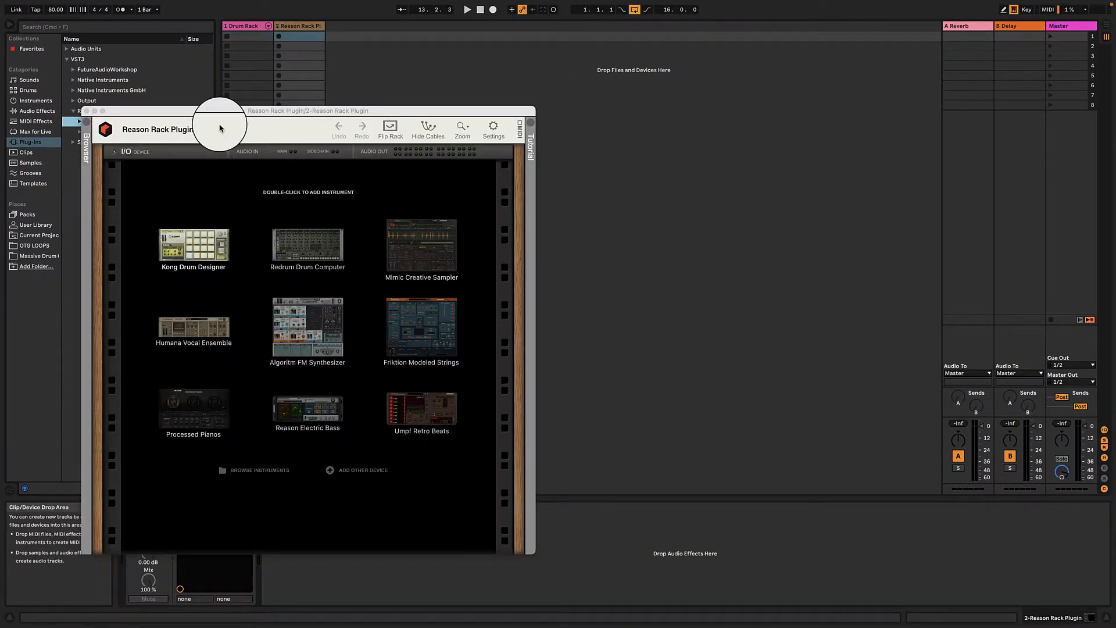
pyautogui.moveTo(186, 114); pyautogui.dragTo(502, 71)
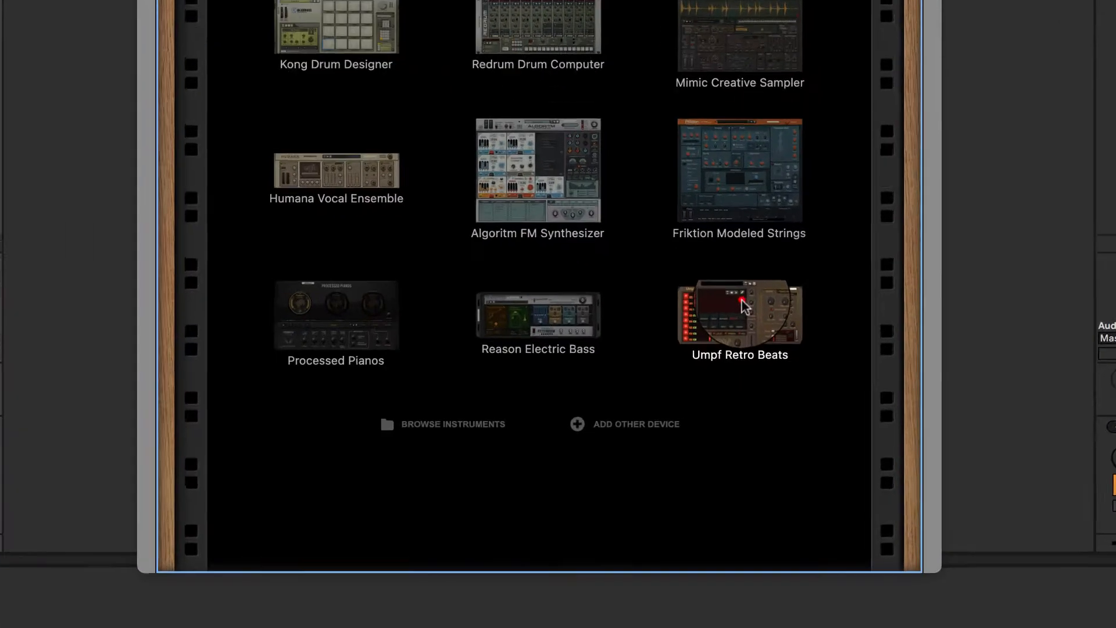
pyautogui.click(744, 305)
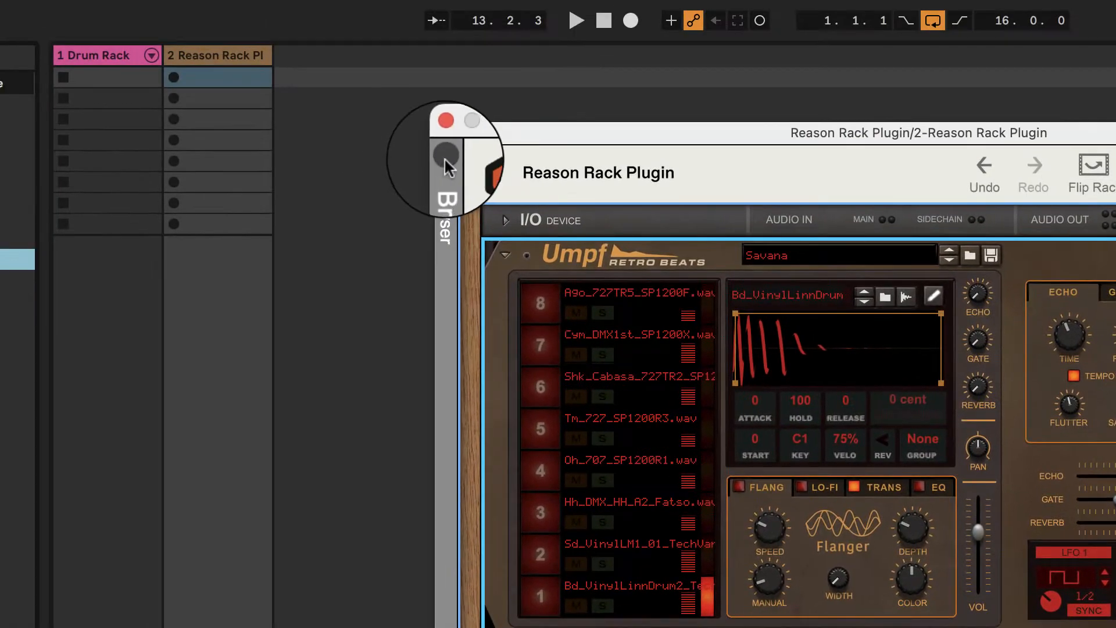
# Open the Bass Drums folder of the Drum Supply library in the rack plugin's browser
pyautogui.click(445, 158)
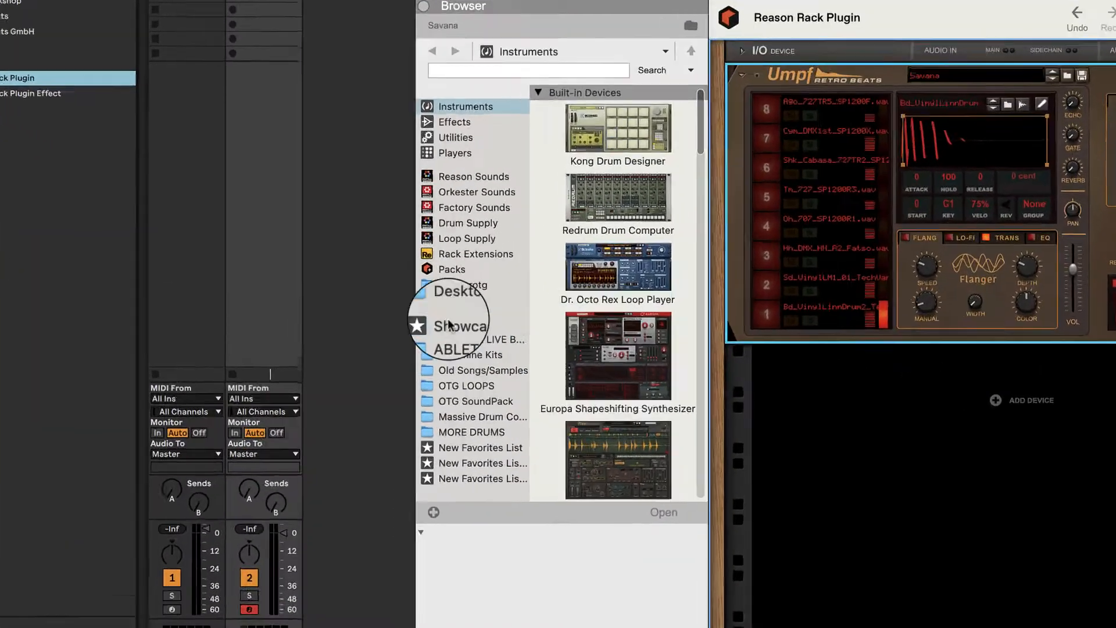
pyautogui.click(467, 223)
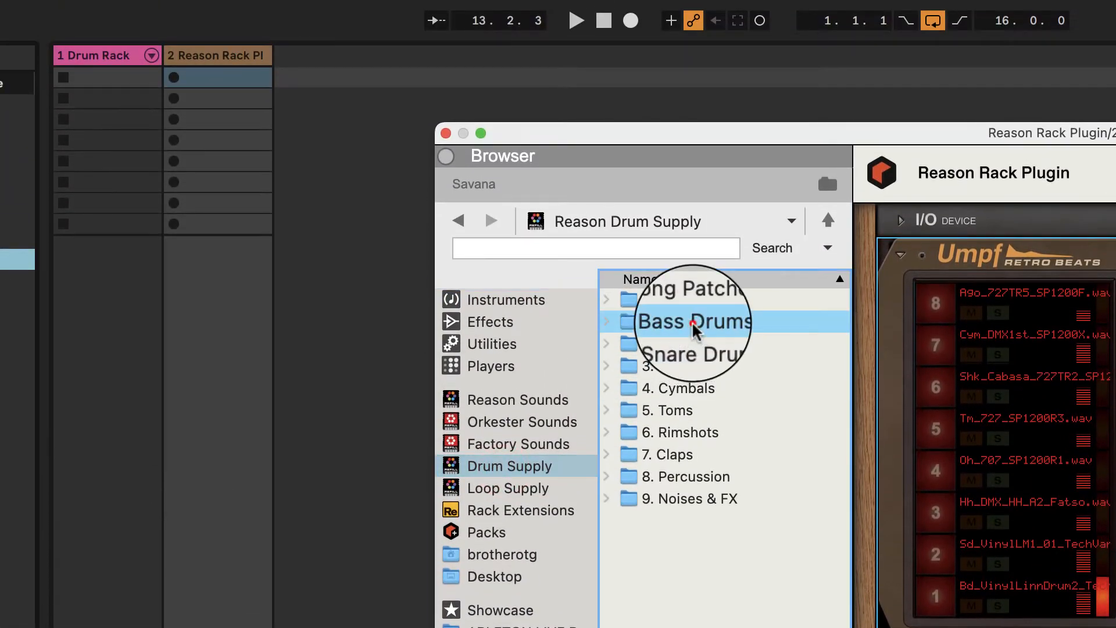
pyautogui.doubleClick(695, 307)
# Audition bass drum samples from different parts of the Bass Drums folder, from the 505 and 808 kicks down to Bd_ip_bank.wav
pyautogui.click(688, 352)
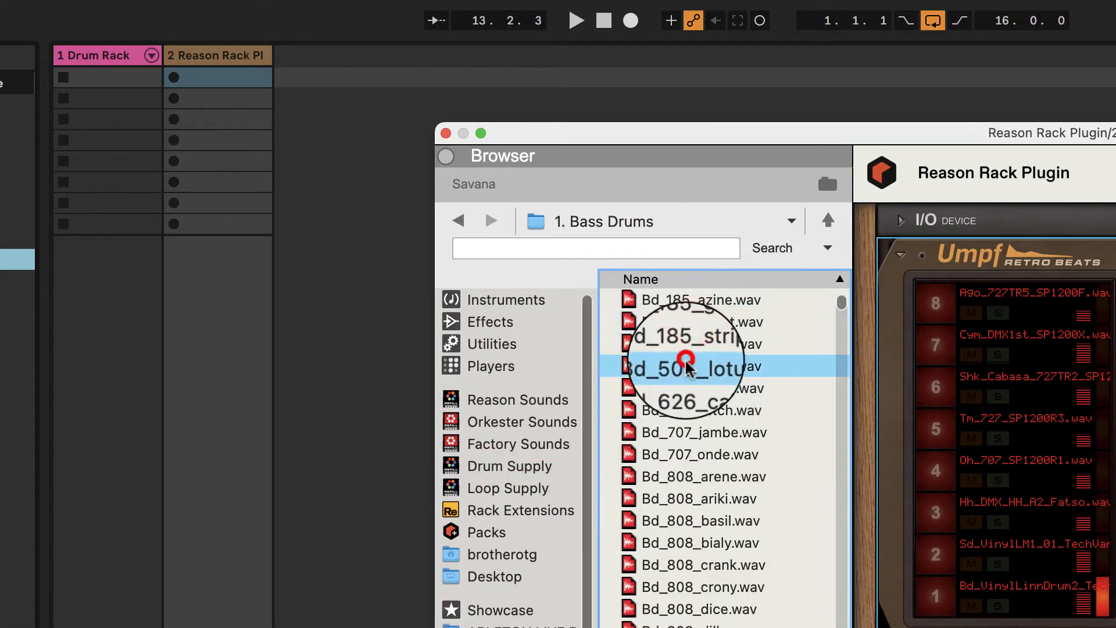
pyautogui.click(695, 543)
pyautogui.scroll(-10, 690, 581)
pyautogui.click(690, 609)
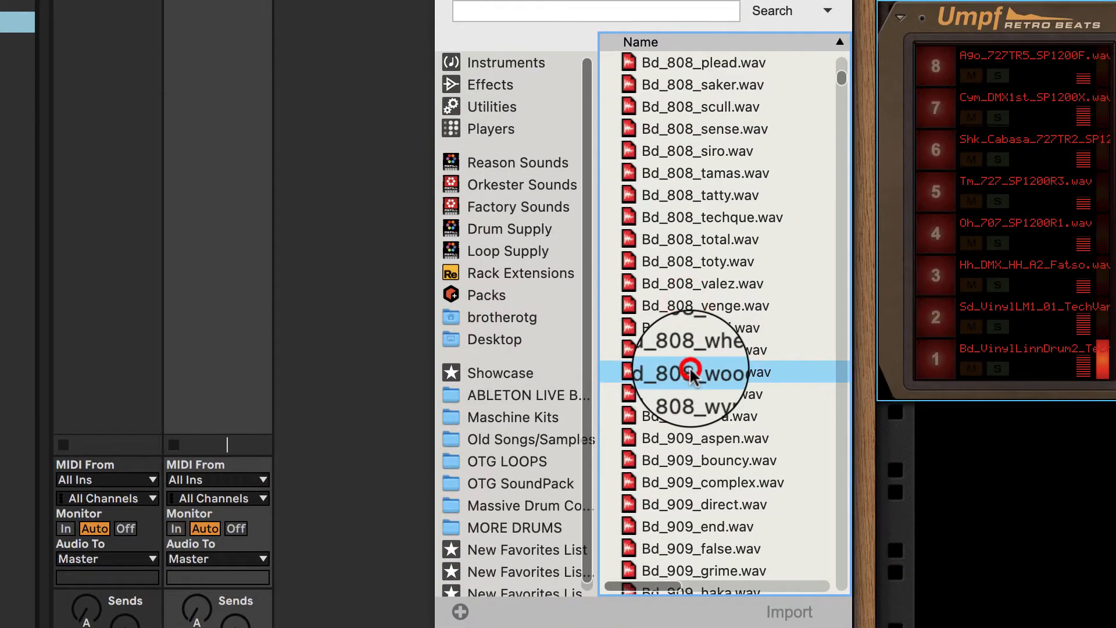
pyautogui.scroll(-10, 690, 372)
pyautogui.click(690, 372)
pyautogui.scroll(-10, 691, 372)
pyautogui.click(691, 375)
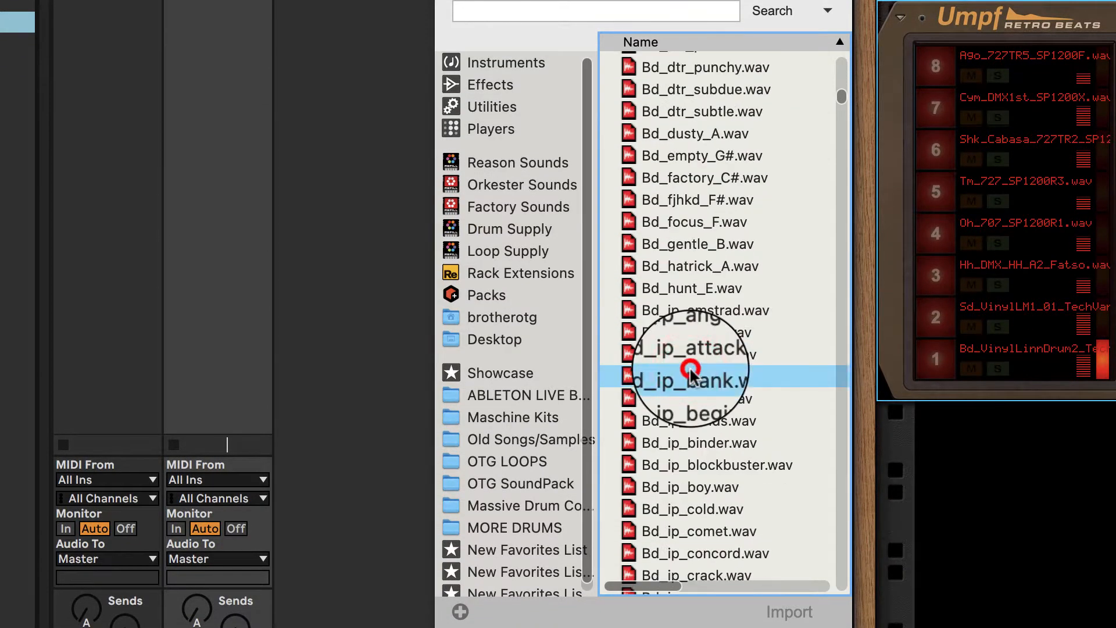
# Audition the kicks listed above Bd_ip_bank.wav and load Bd_gentle_B.wav onto Umpf drum pad 1
pyautogui.click(690, 354)
pyautogui.click(689, 332)
pyautogui.click(688, 310)
pyautogui.click(685, 294)
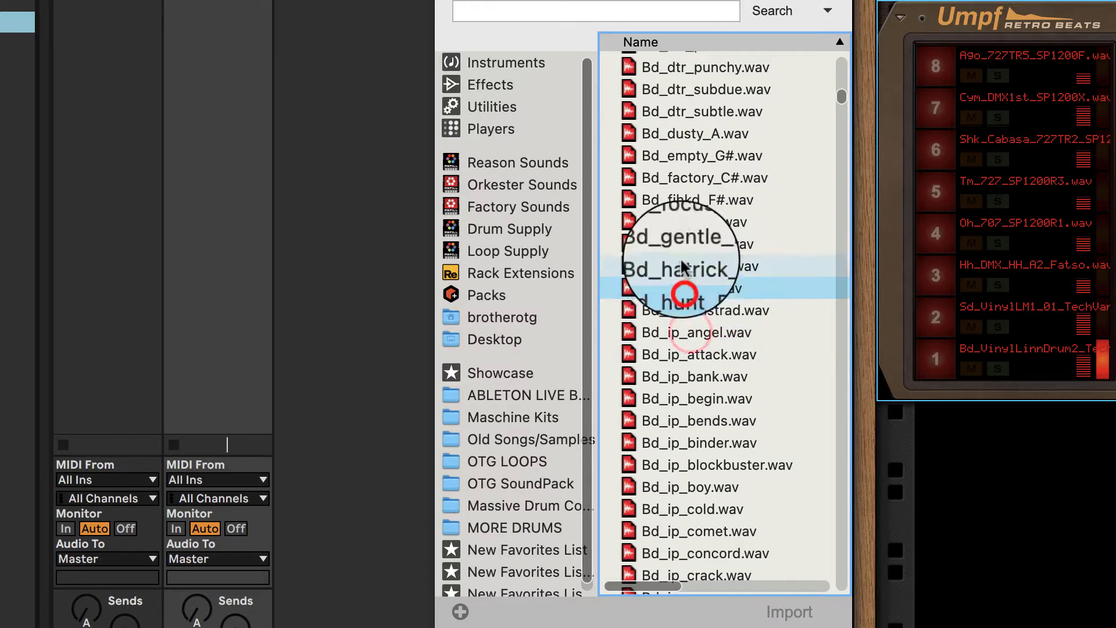
pyautogui.click(678, 223)
pyautogui.click(668, 250)
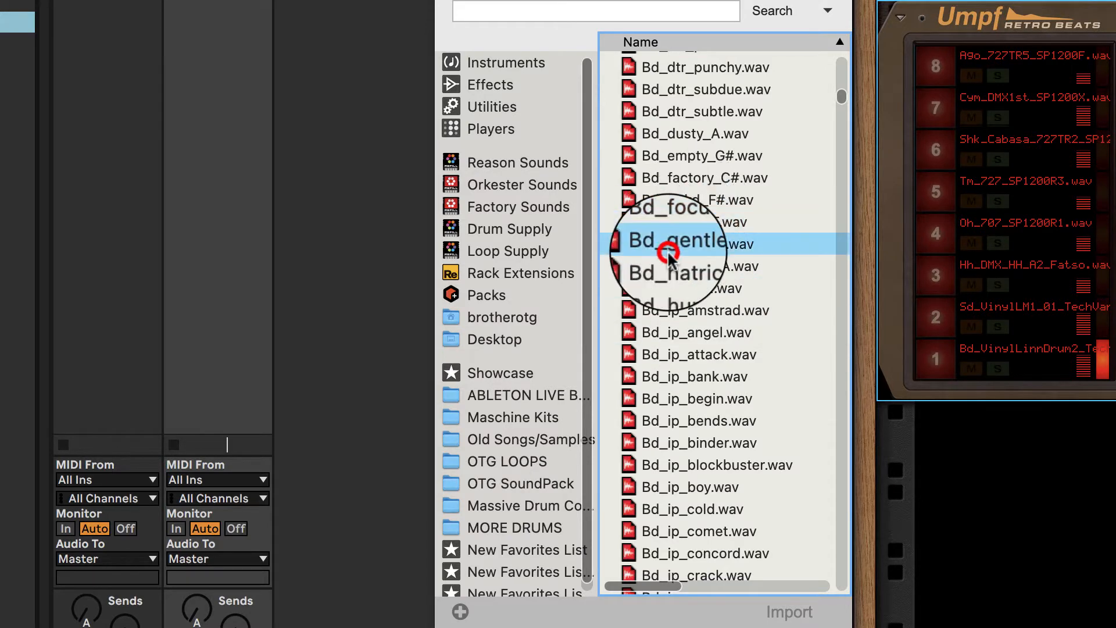
pyautogui.moveTo(668, 256); pyautogui.dragTo(1005, 370)
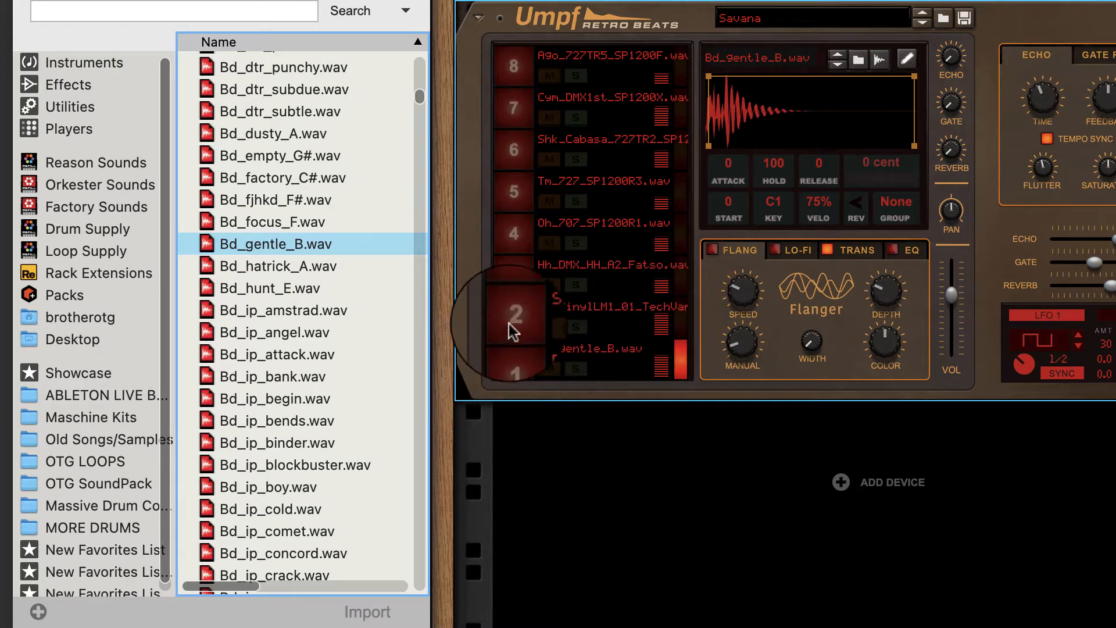
# Audition the sounds on Umpf drum pads 3, 4 and 5
pyautogui.click(516, 289)
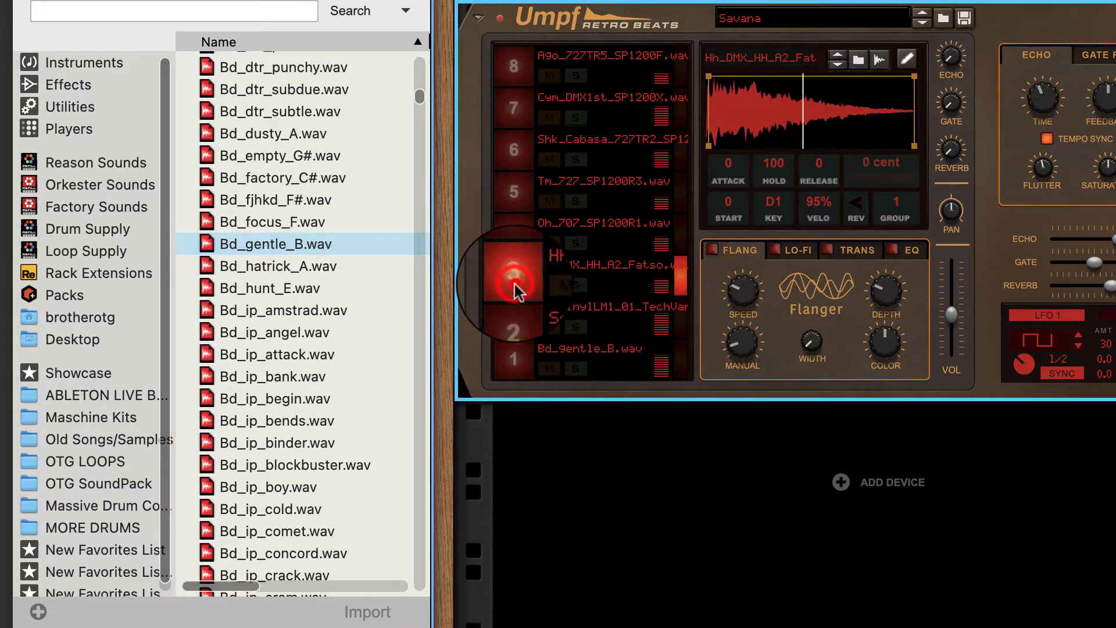
pyautogui.click(515, 244)
pyautogui.click(518, 201)
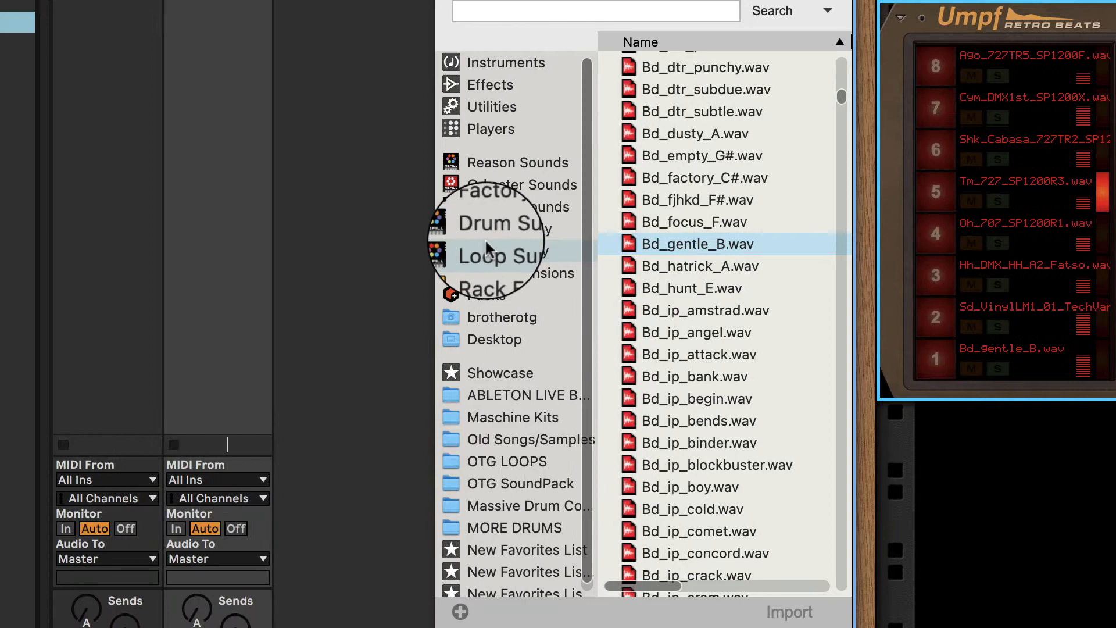
# Load Clp_707_akee.wav from the Drum Supply Claps folder onto drum pad 5 and play the pad
pyautogui.click(107, 229)
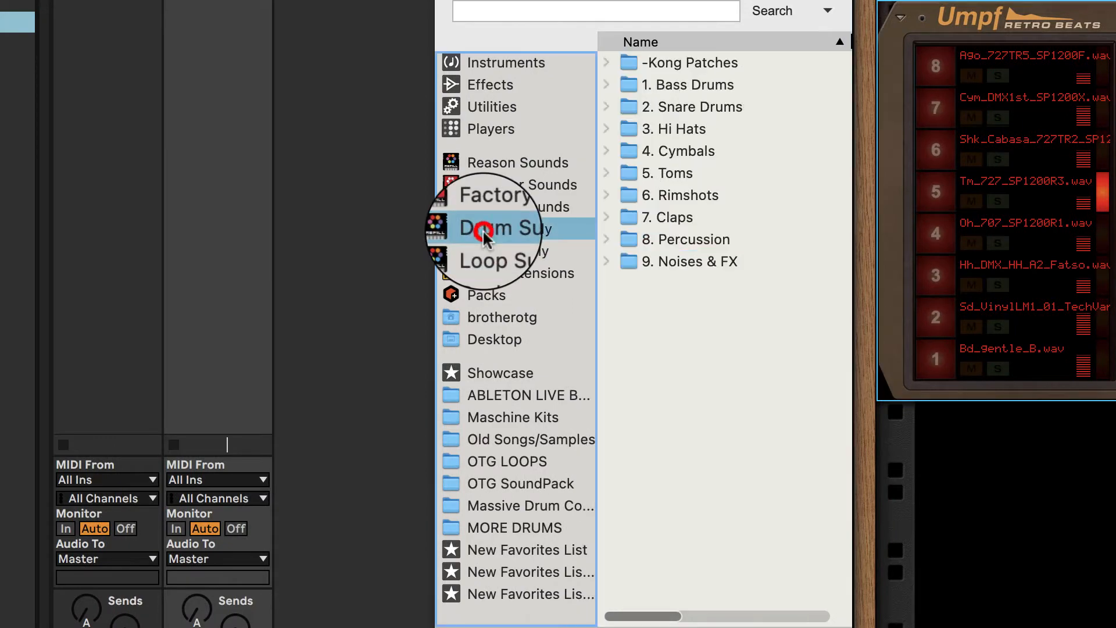
pyautogui.doubleClick(660, 218)
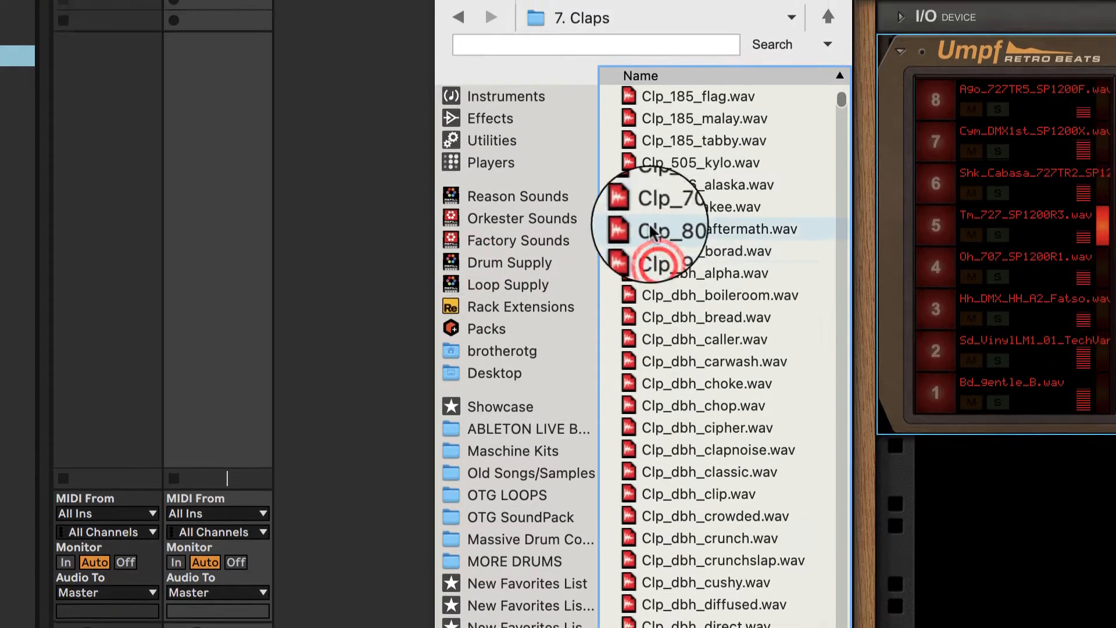
pyautogui.click(649, 169)
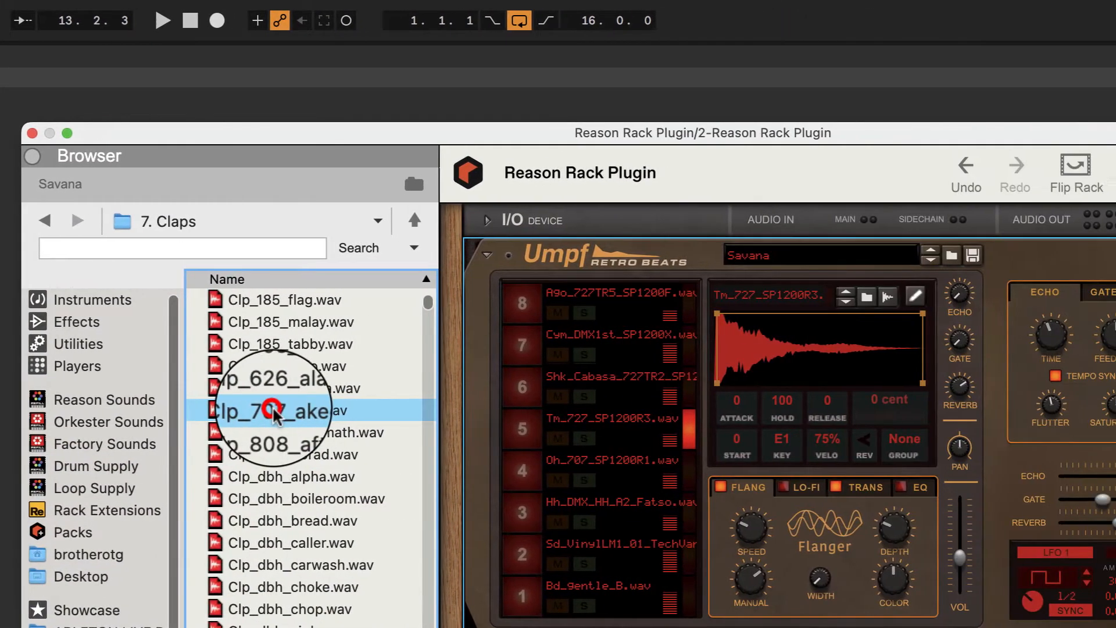
pyautogui.moveTo(684, 384); pyautogui.dragTo(995, 437)
pyautogui.moveTo(573, 386); pyautogui.dragTo(516, 368)
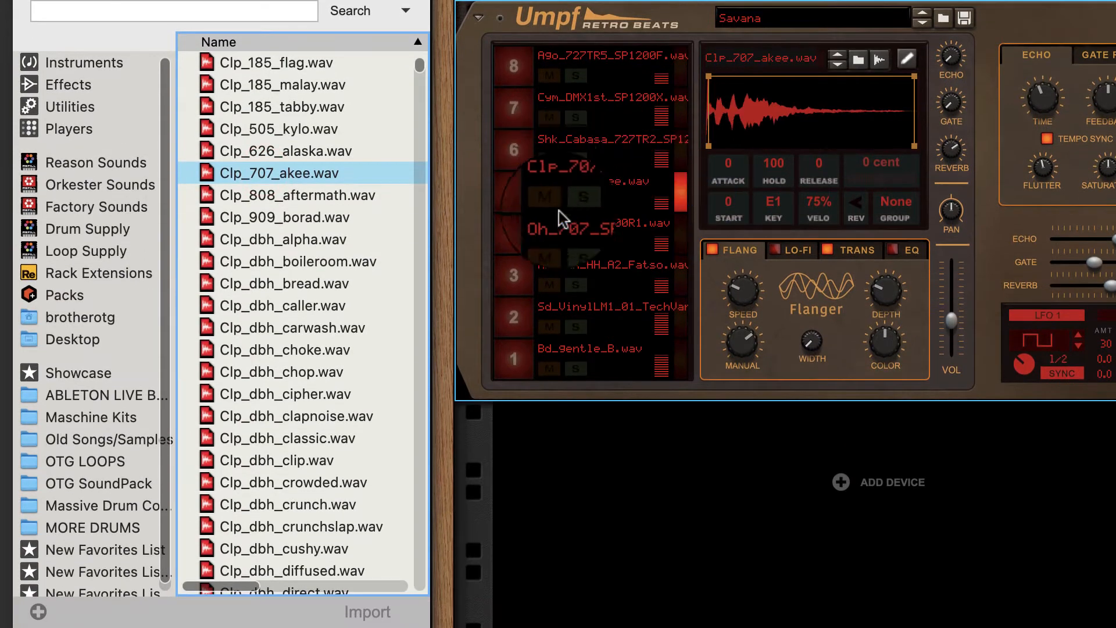
pyautogui.click(515, 202)
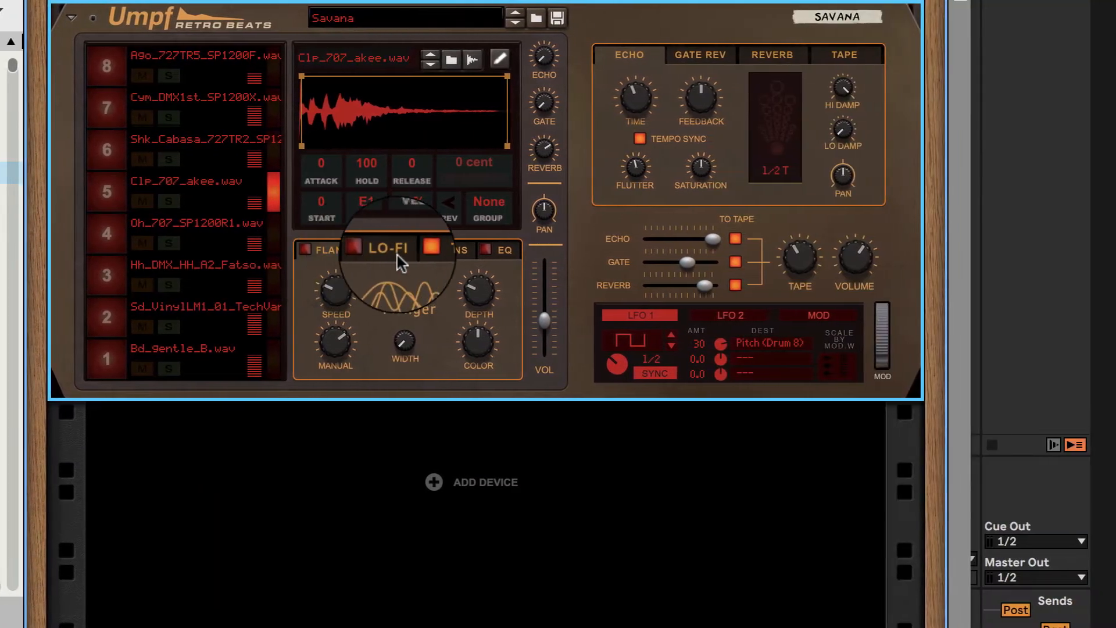
# Turn off the Flanger and Transient Shaper effects for drum pad 5 and play the clap
pyautogui.click(844, 251)
pyautogui.click(423, 262)
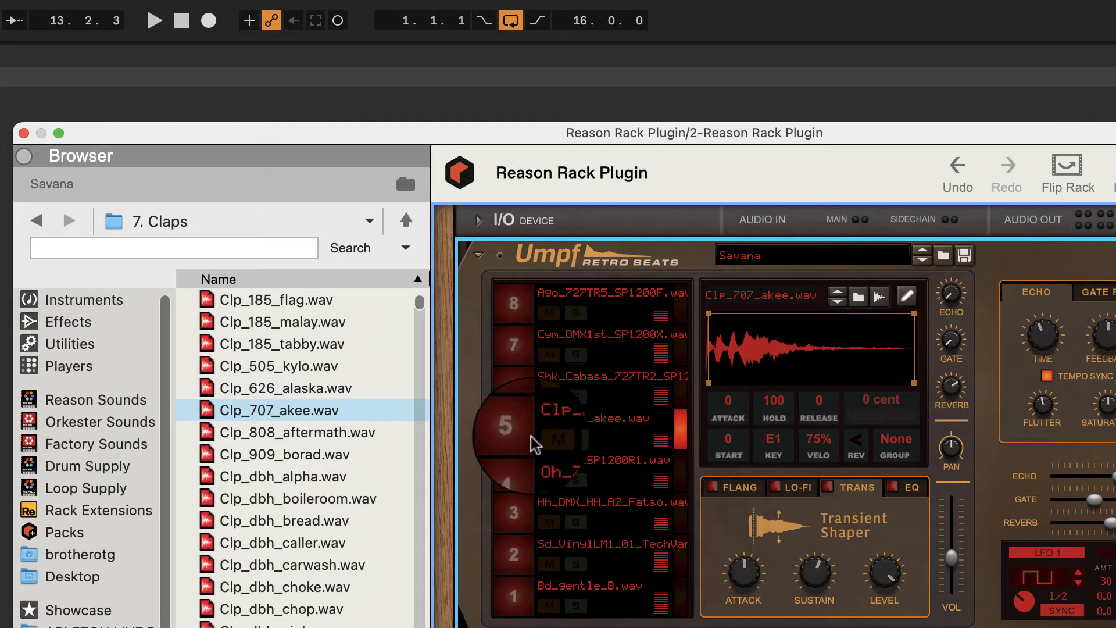
pyautogui.click(515, 433)
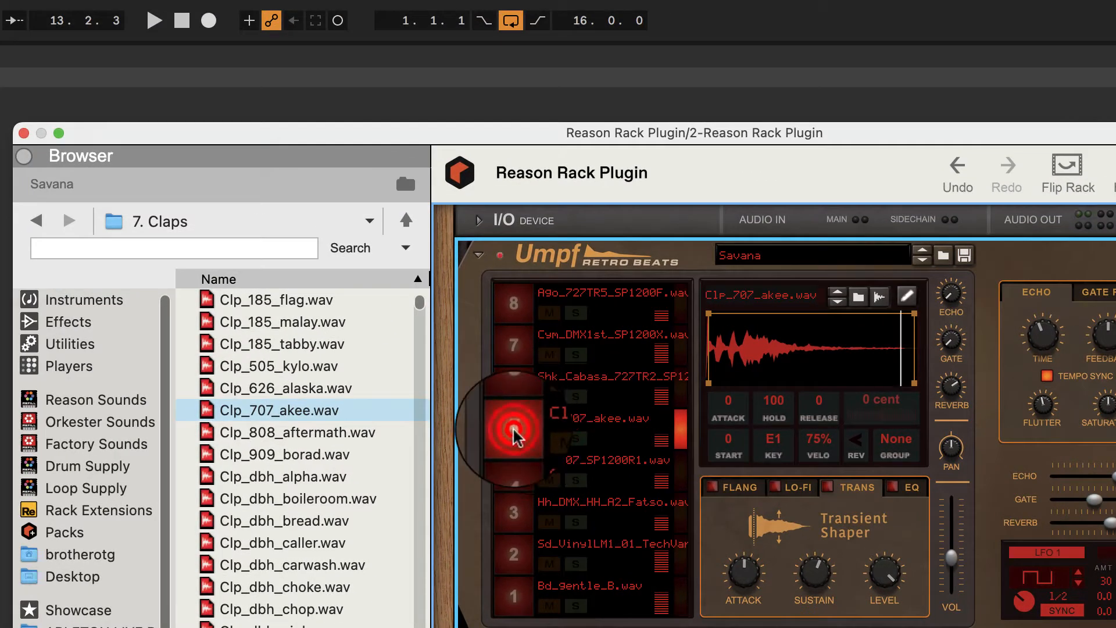
# Audition drum pads 6 and 7, keeping pad 7 selected, and open the Hi Hats folder of the Drum Supply library
pyautogui.click(528, 388)
pyautogui.click(518, 346)
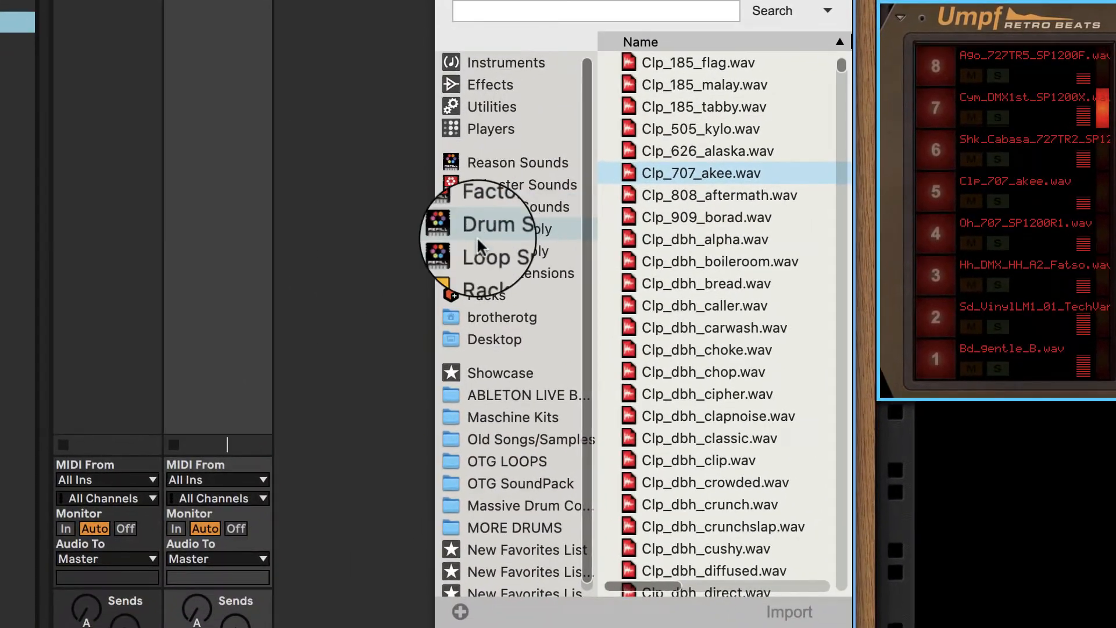
pyautogui.click(480, 232)
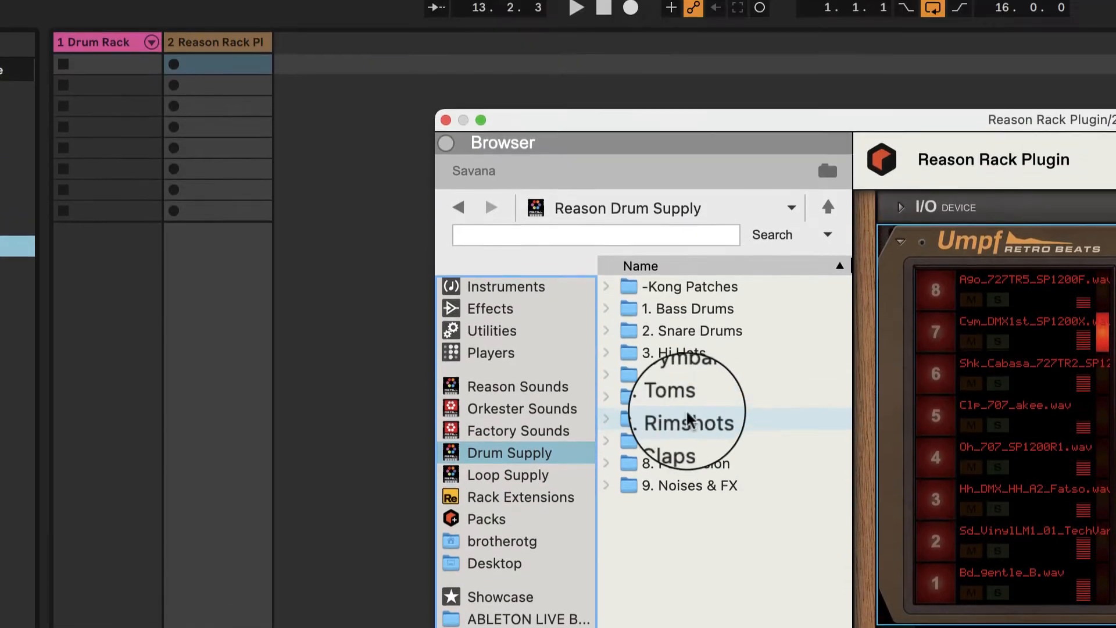
pyautogui.click(635, 131)
pyautogui.doubleClick(634, 375)
# Audition hi-hat samples in the Hi Hats folder and load Hh_ge_dull.wav onto drum pad 7
pyautogui.scroll(-15, 714, 523)
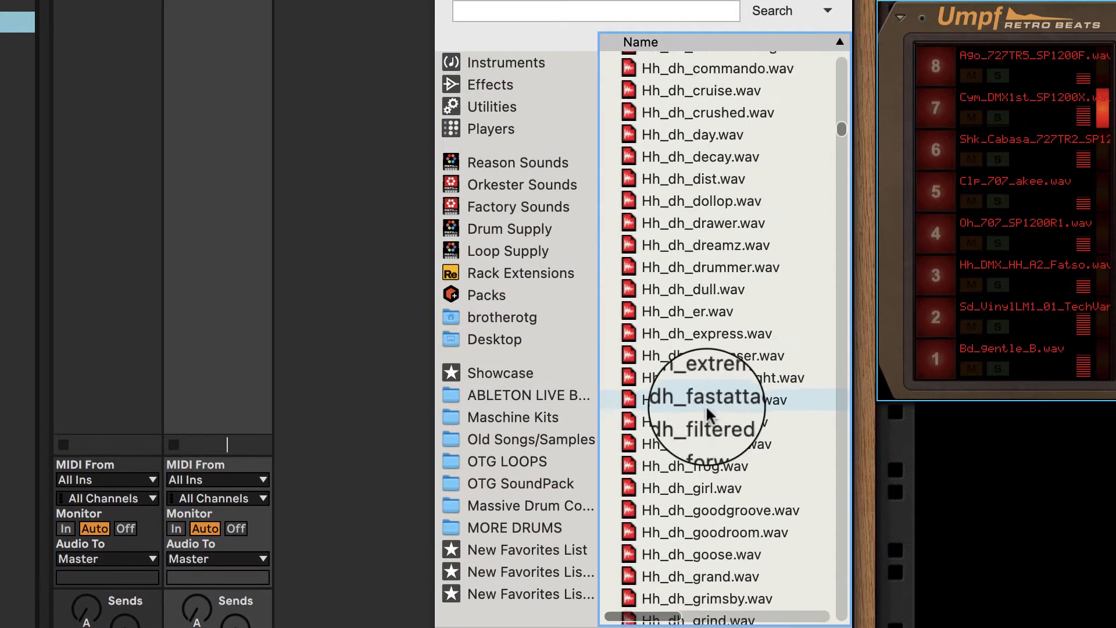
pyautogui.scroll(-20, 706, 405)
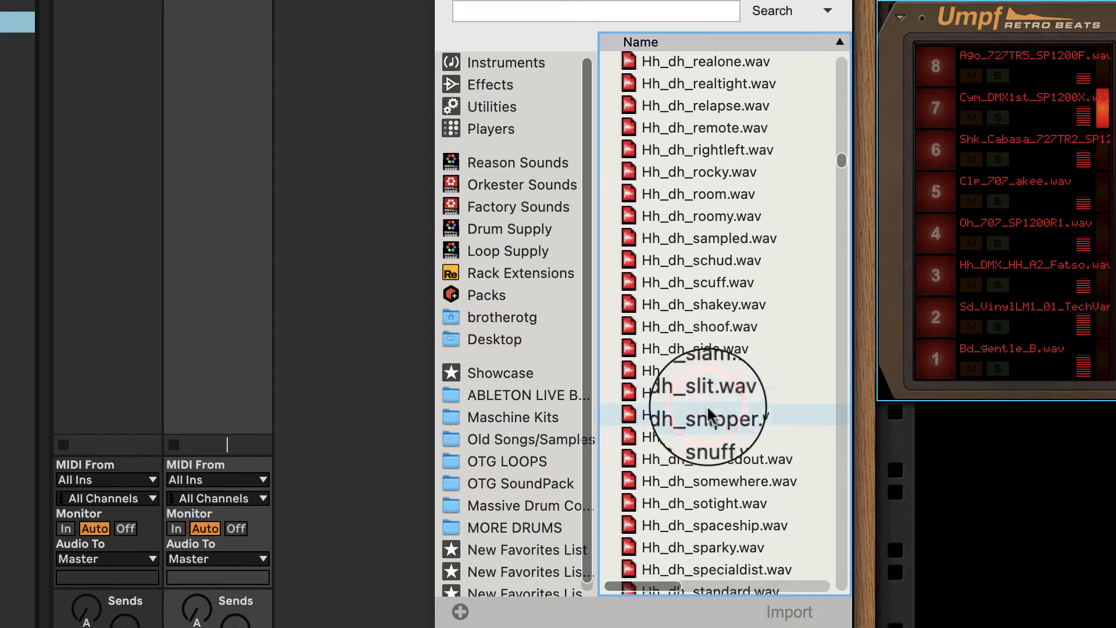
pyautogui.click(705, 406)
pyautogui.scroll(-15, 706, 406)
pyautogui.click(705, 406)
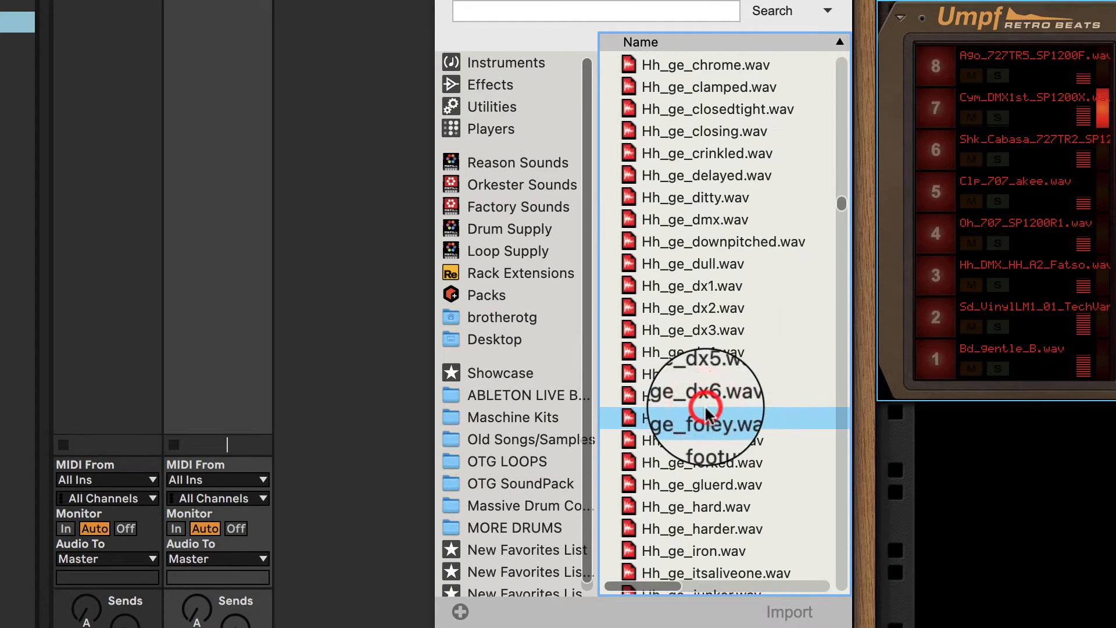
pyautogui.click(690, 270)
pyautogui.click(689, 271)
pyautogui.scroll(5, 689, 272)
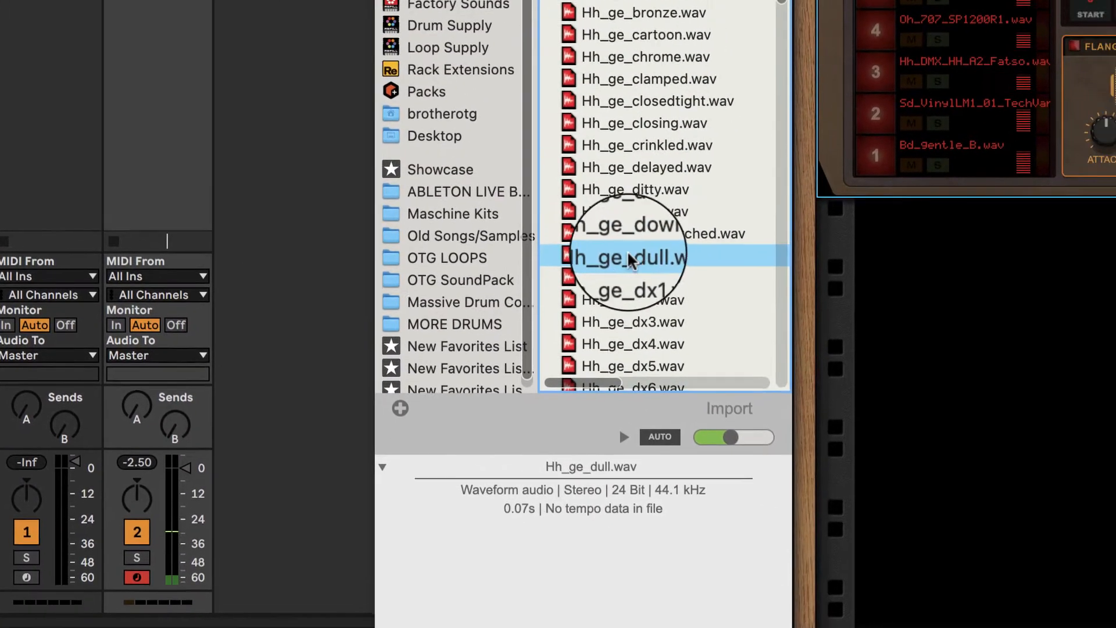
pyautogui.moveTo(630, 262); pyautogui.dragTo(913, 0)
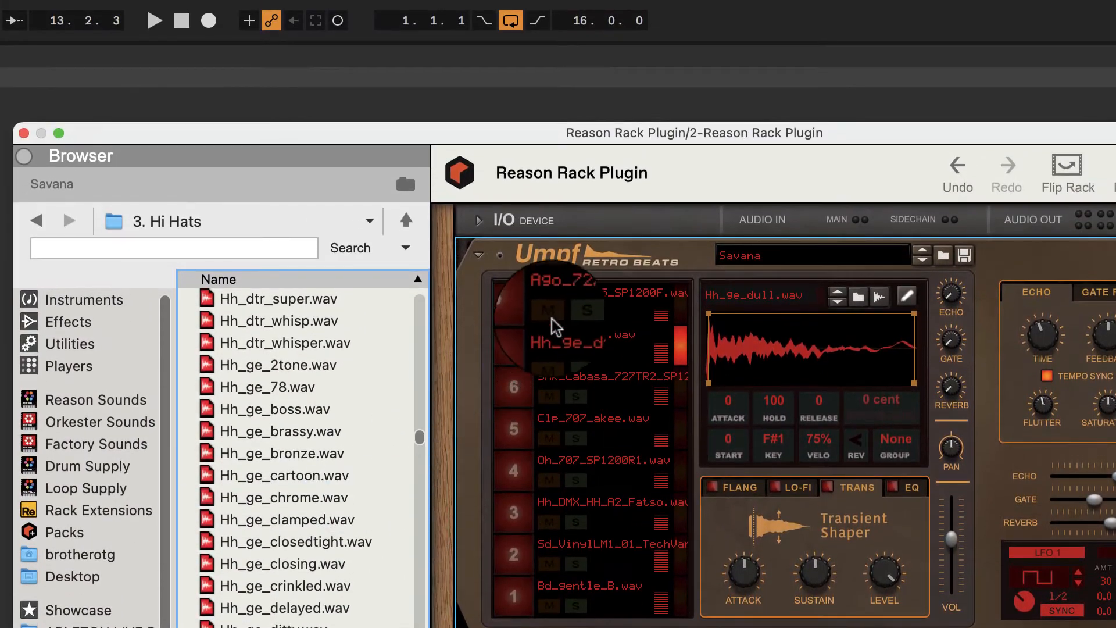
# Select drum pad 8, audition samples in the Hi Hats folder, and load Hh_ge_tonedanalogue.wav onto the pad
pyautogui.click(514, 303)
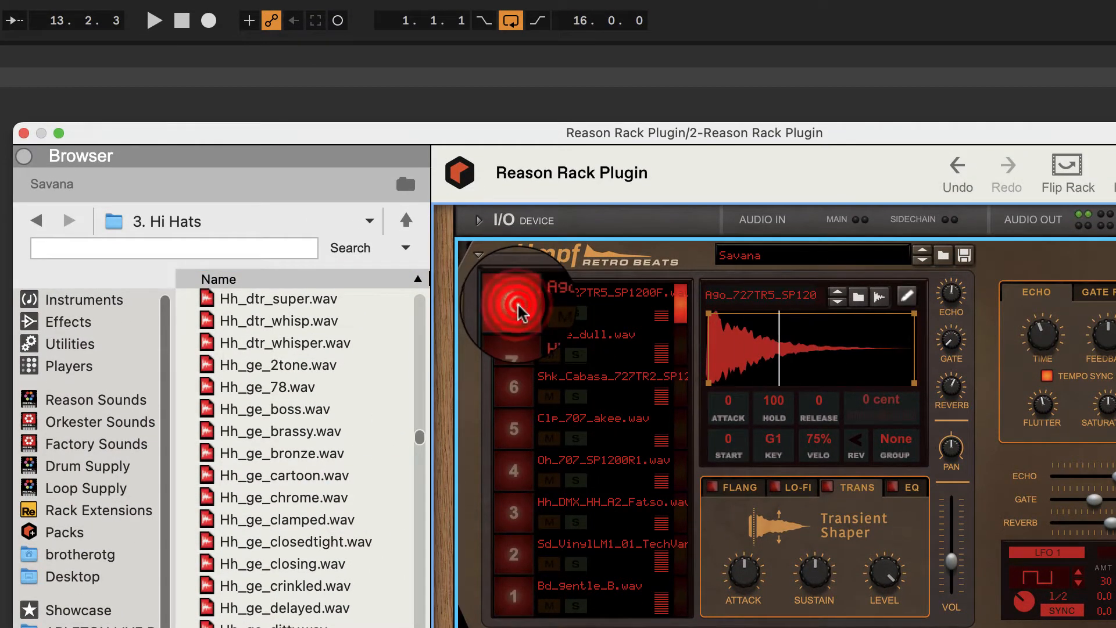
pyautogui.scroll(10, 357, 484)
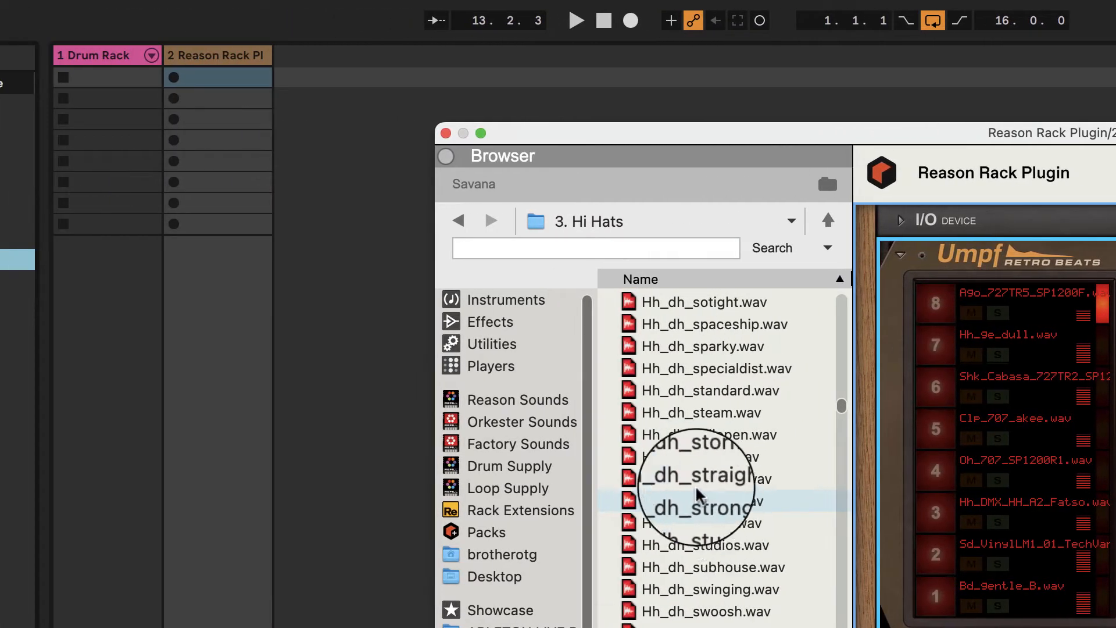
pyautogui.click(274, 429)
pyautogui.click(705, 502)
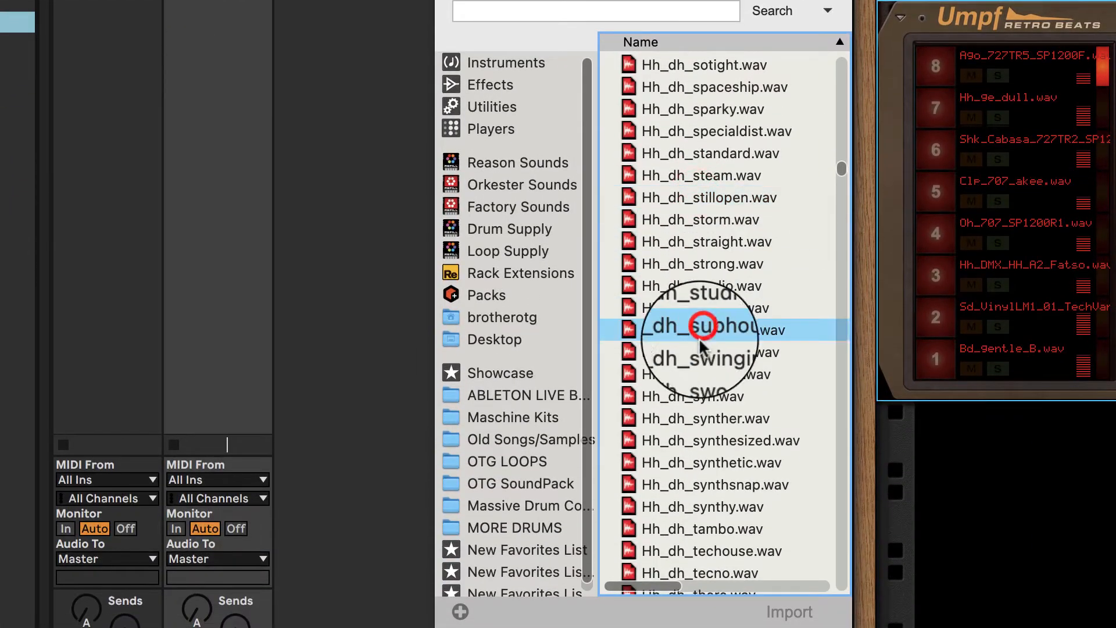
pyautogui.click(712, 484)
pyautogui.scroll(-10, 706, 480)
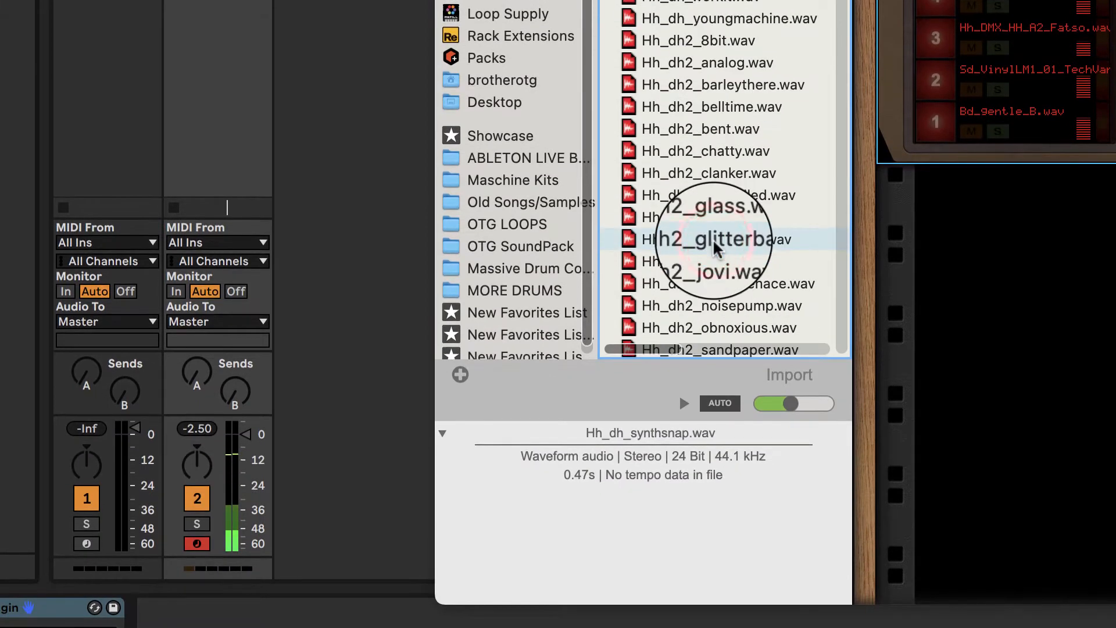
pyautogui.click(714, 483)
pyautogui.scroll(-10, 714, 250)
pyautogui.click(714, 263)
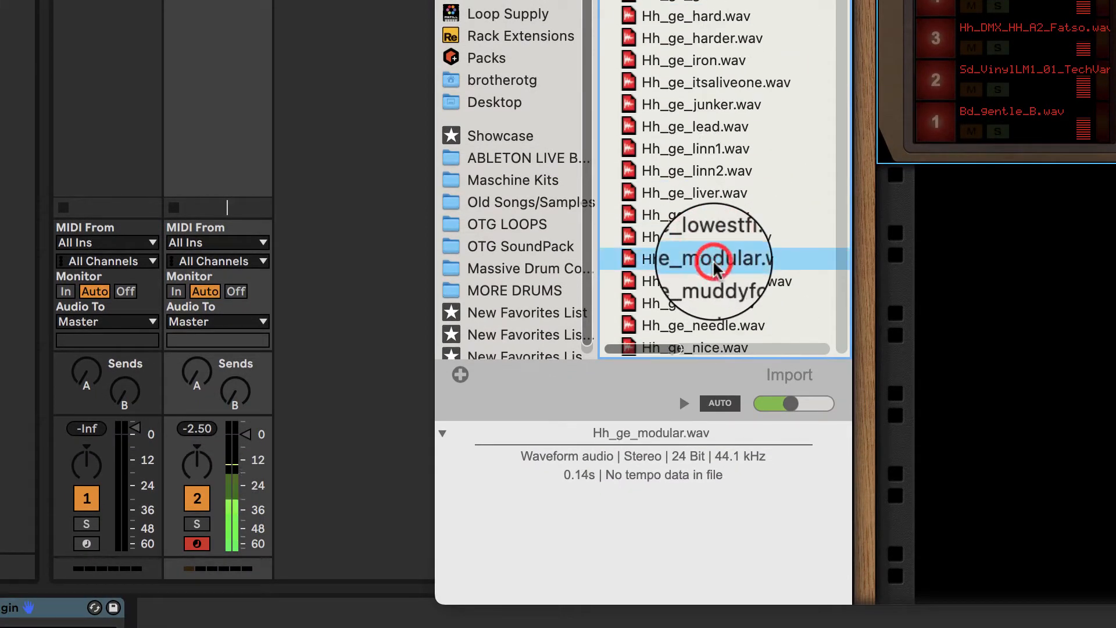
pyautogui.scroll(-8, 714, 265)
pyautogui.click(715, 265)
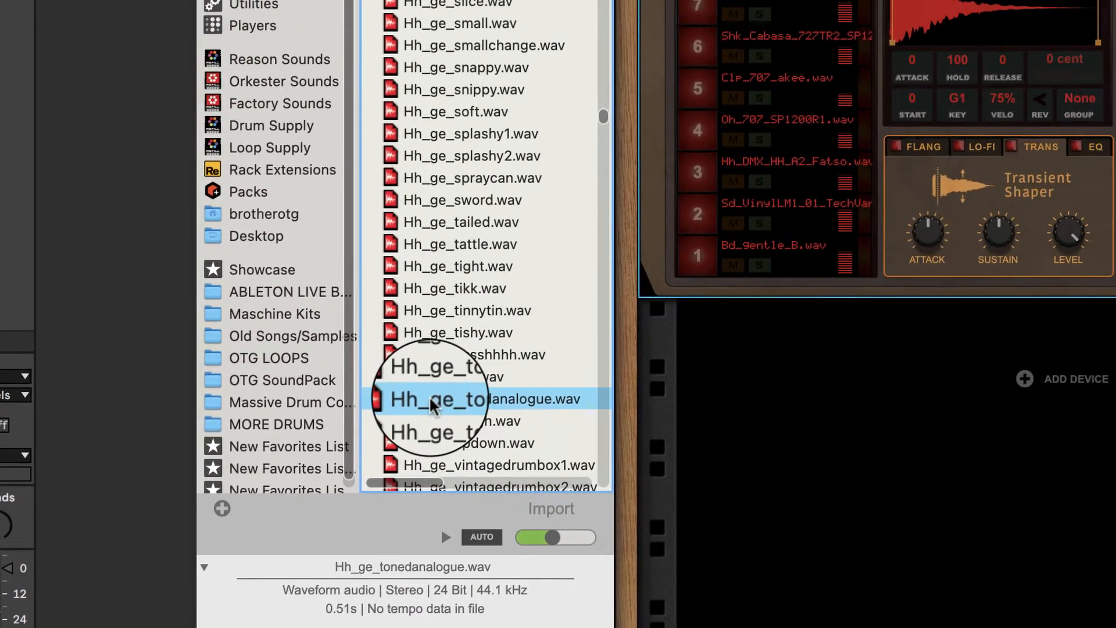
pyautogui.moveTo(675, 264); pyautogui.dragTo(540, 75)
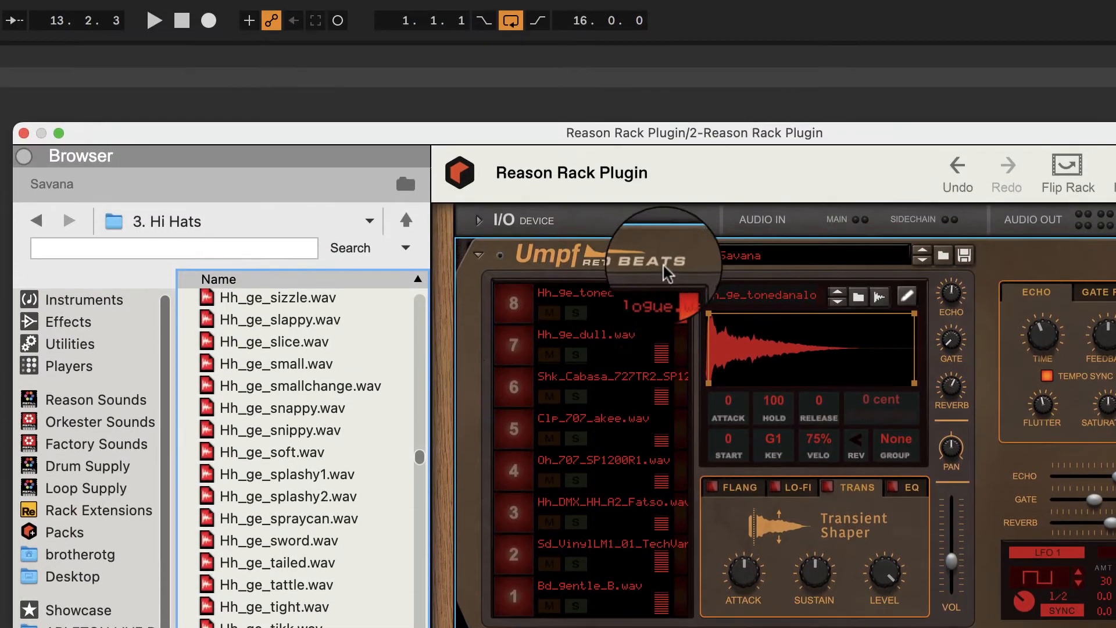
# Play drum pads 1 through 8 in order to hear the complete kit
pyautogui.click(514, 590)
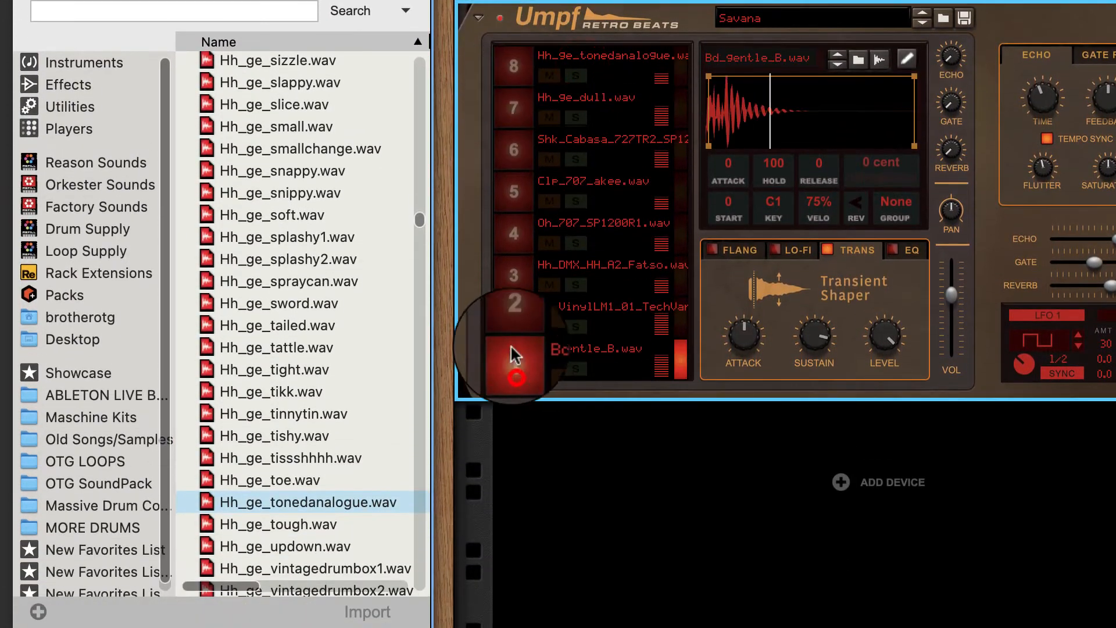
pyautogui.click(512, 320)
pyautogui.click(510, 277)
pyautogui.click(510, 236)
pyautogui.click(507, 197)
pyautogui.click(506, 156)
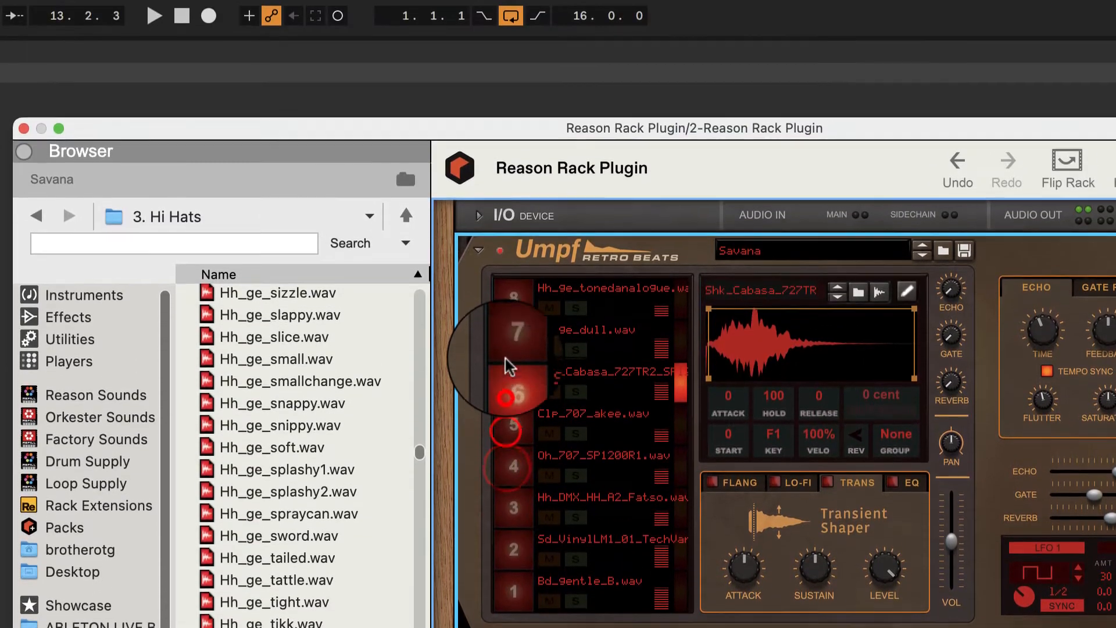
pyautogui.click(512, 337)
pyautogui.click(512, 297)
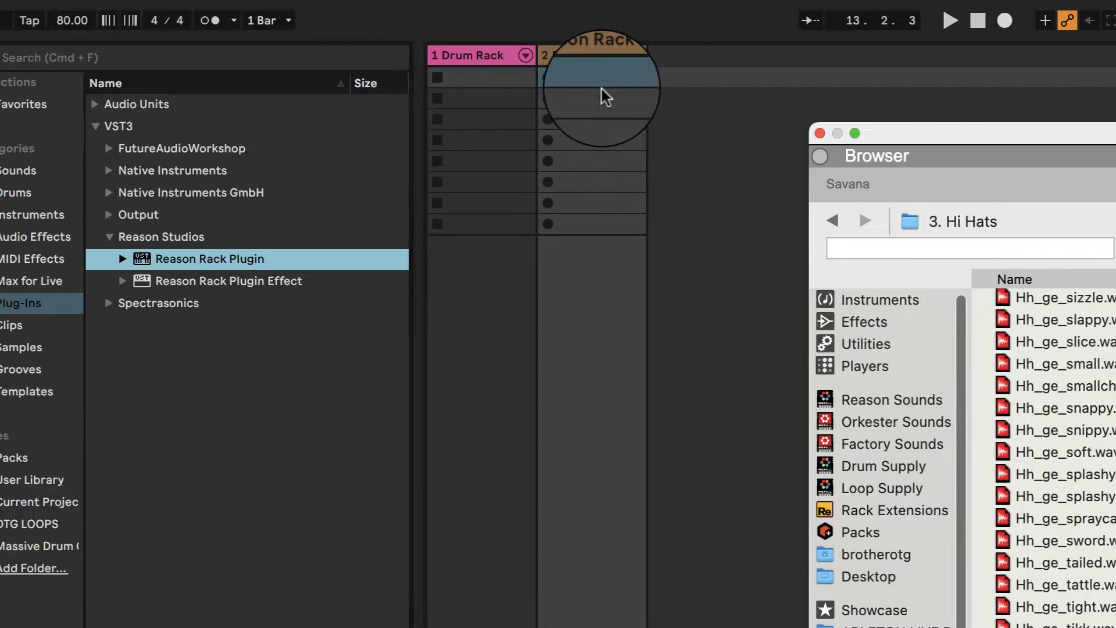
# Create an empty MIDI clip in the first slot of the Reason Rack Plugin track and close the plugin window
pyautogui.click(647, 83)
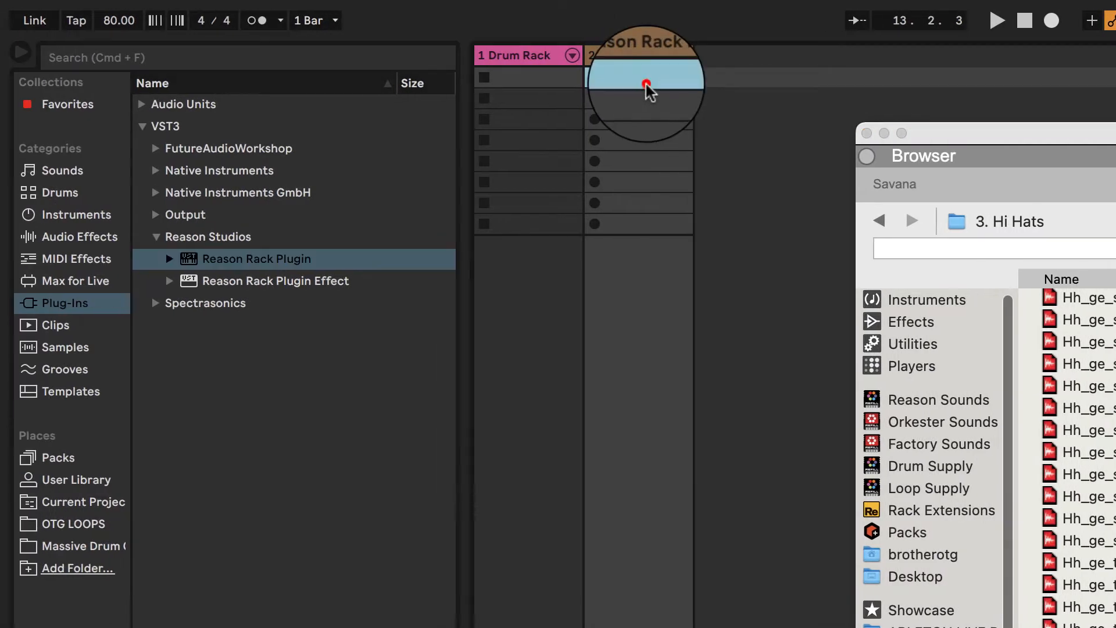
pyautogui.doubleClick(647, 84)
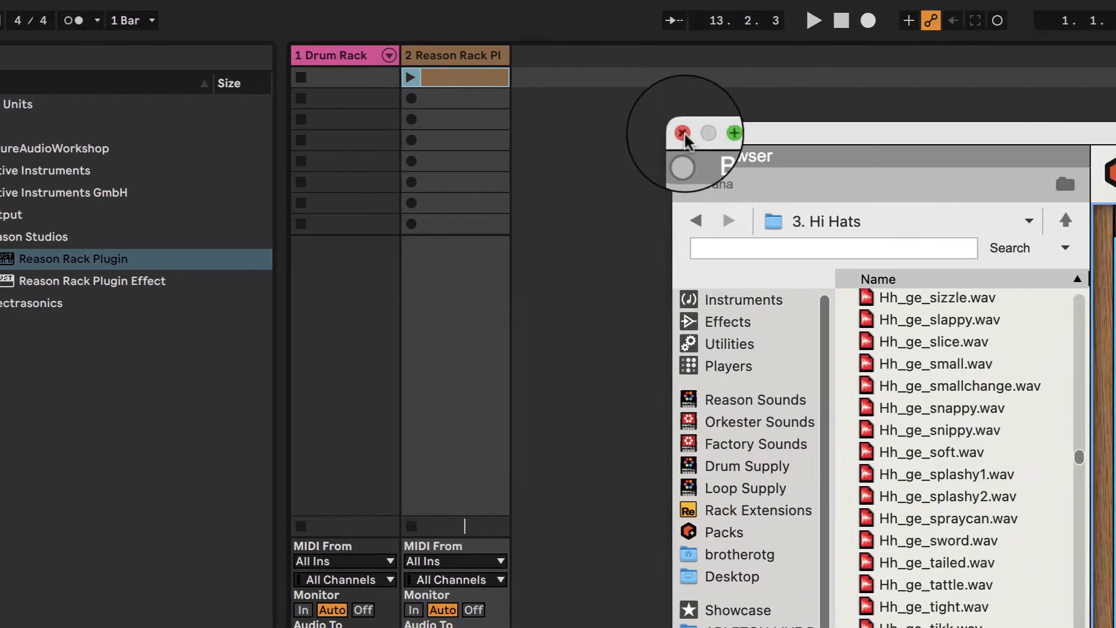
pyautogui.click(682, 133)
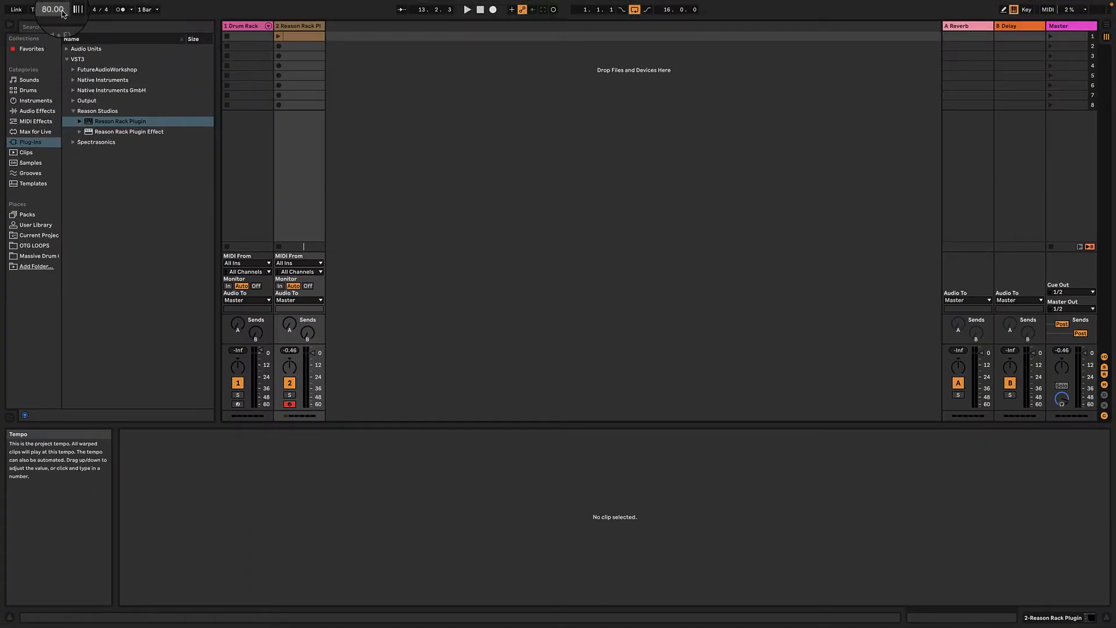
# Open the new clip's note editor, enlarge it, and preview the kick on C1
pyautogui.doubleClick(304, 36)
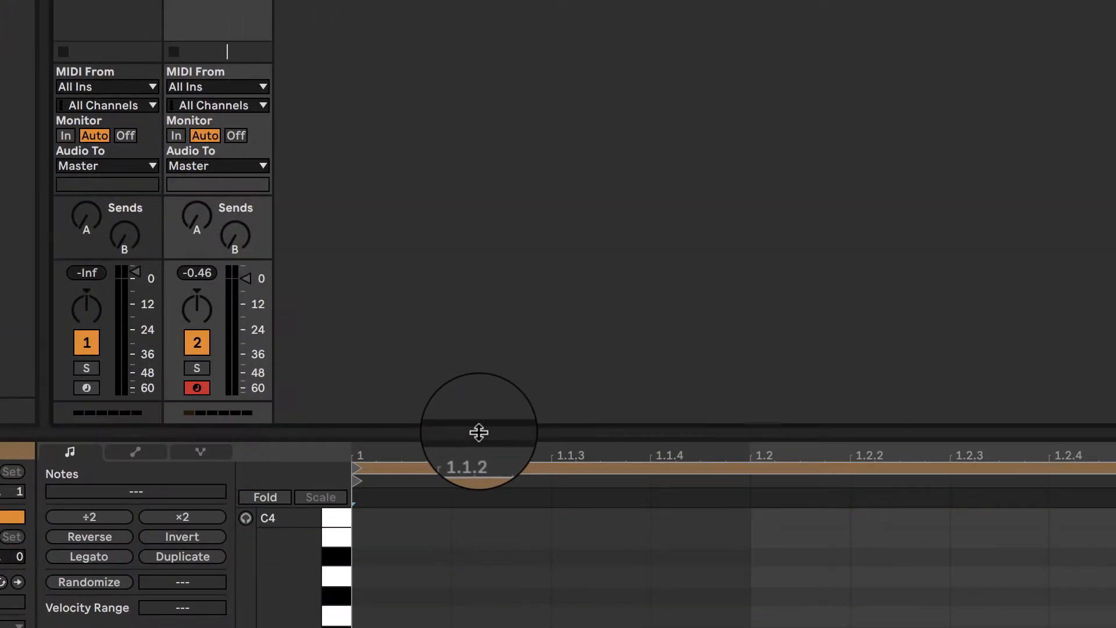
pyautogui.moveTo(479, 432); pyautogui.dragTo(477, 349)
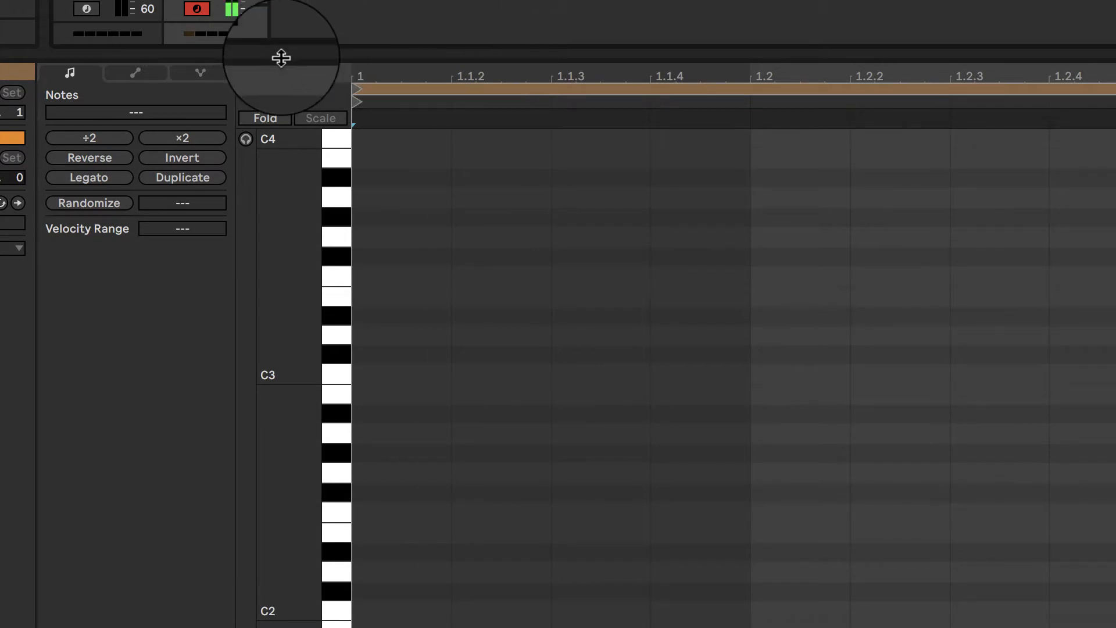
pyautogui.scroll(-4, 418, 306)
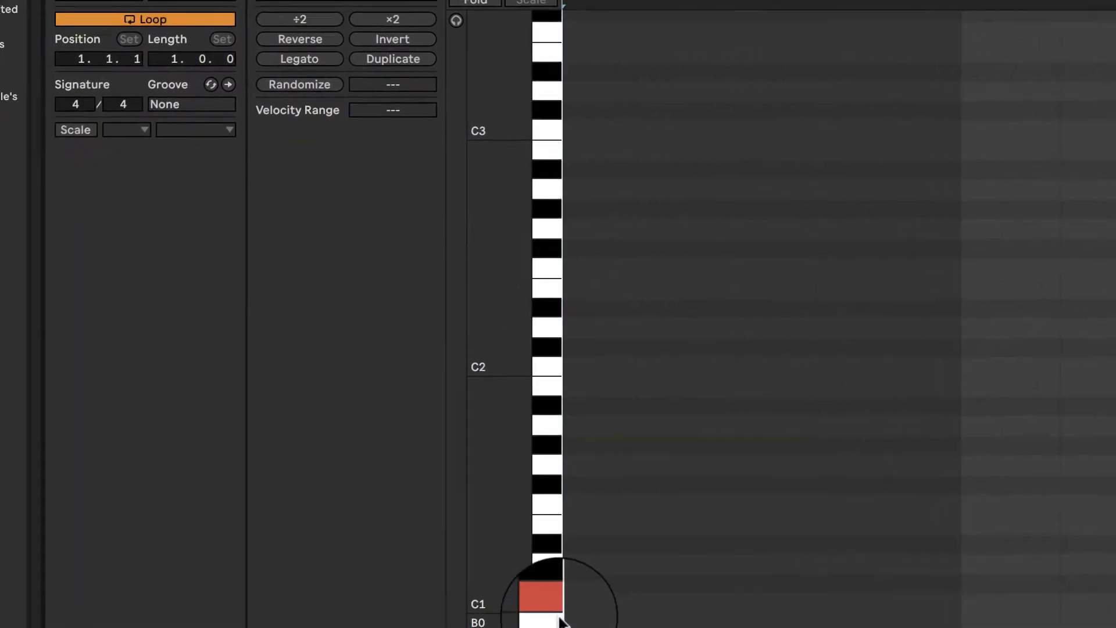
pyautogui.click(758, 488)
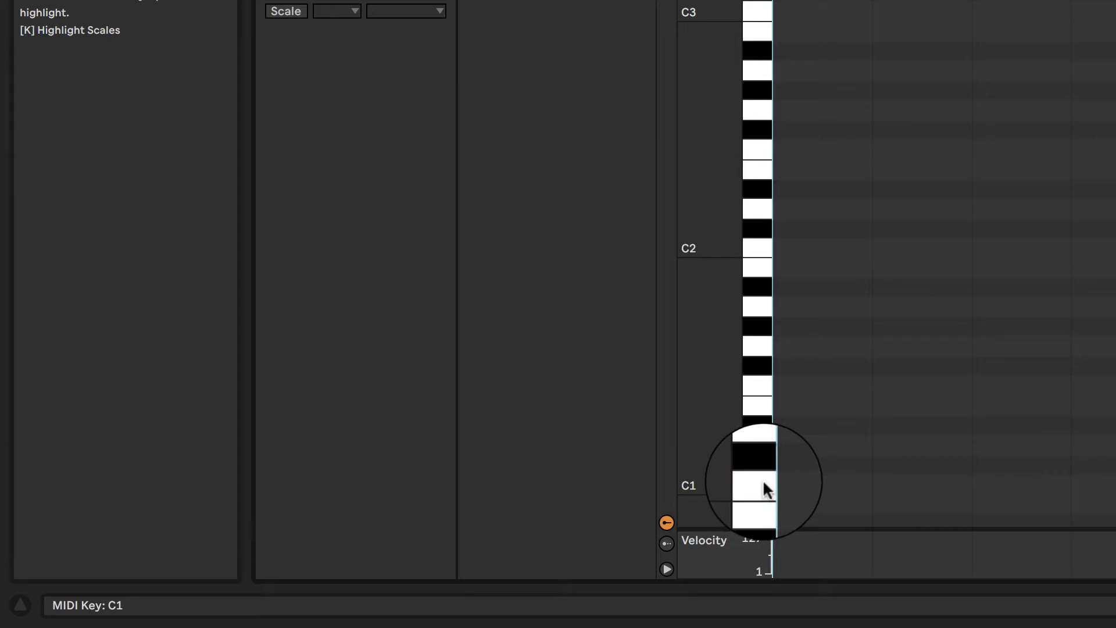
pyautogui.click(763, 482)
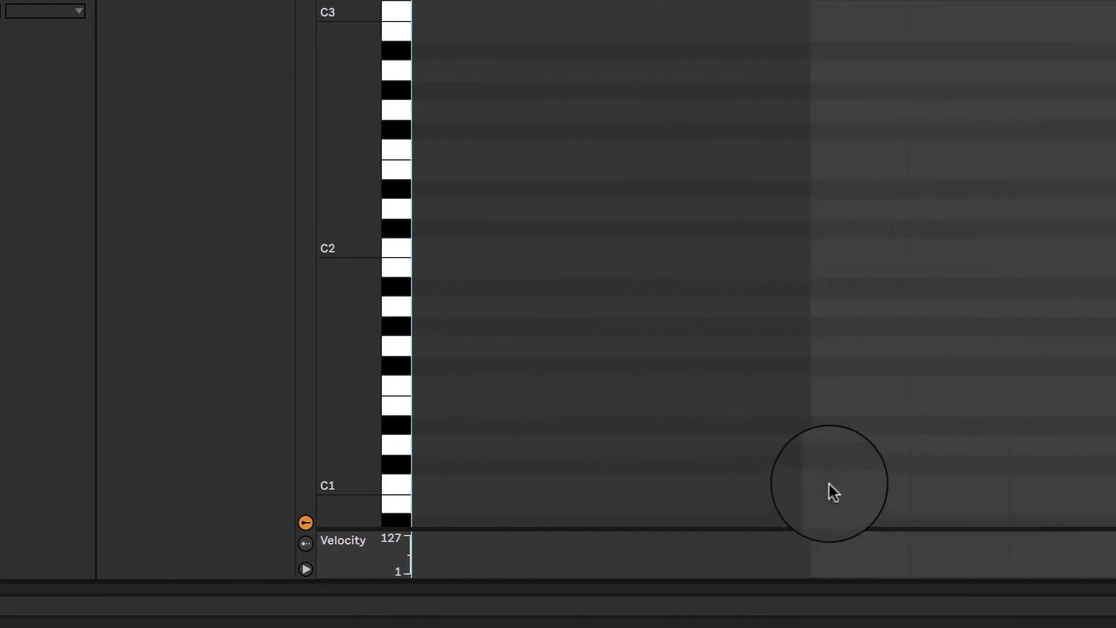
# Add C#1 snare notes on beats 2 and 4 of the clip and fold the editor to the used notes
pyautogui.doubleClick(769, 469)
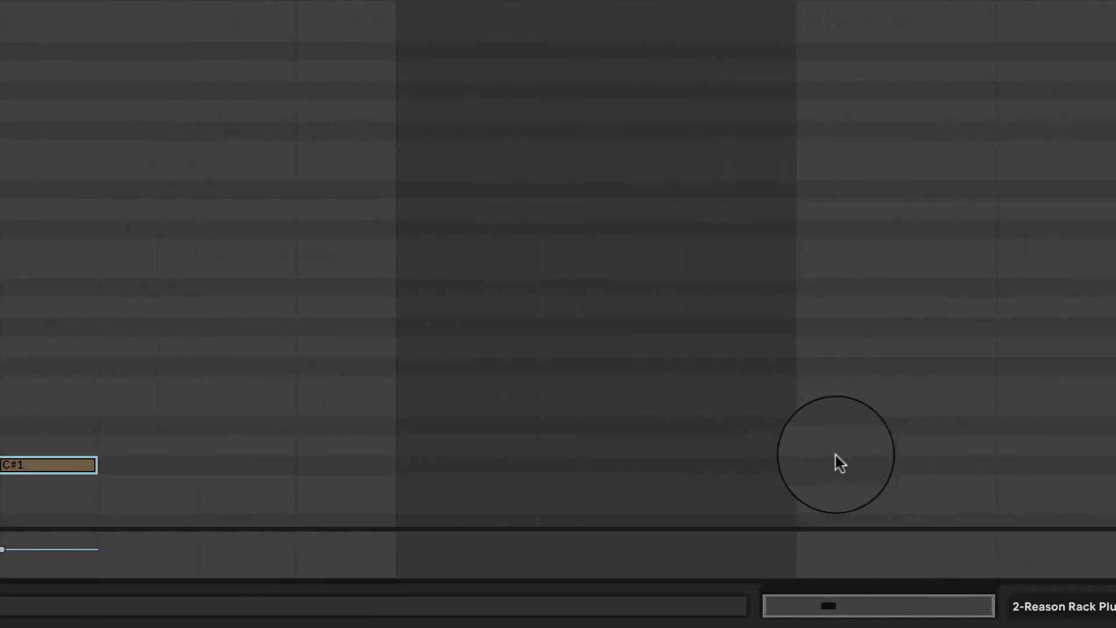
pyautogui.doubleClick(739, 465)
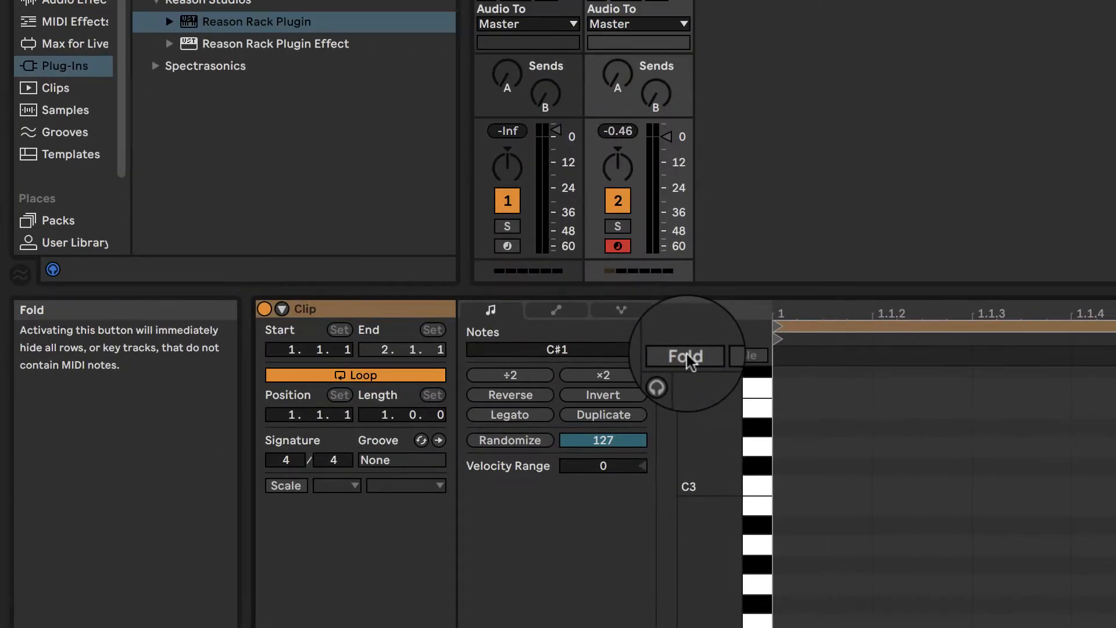
pyautogui.click(687, 355)
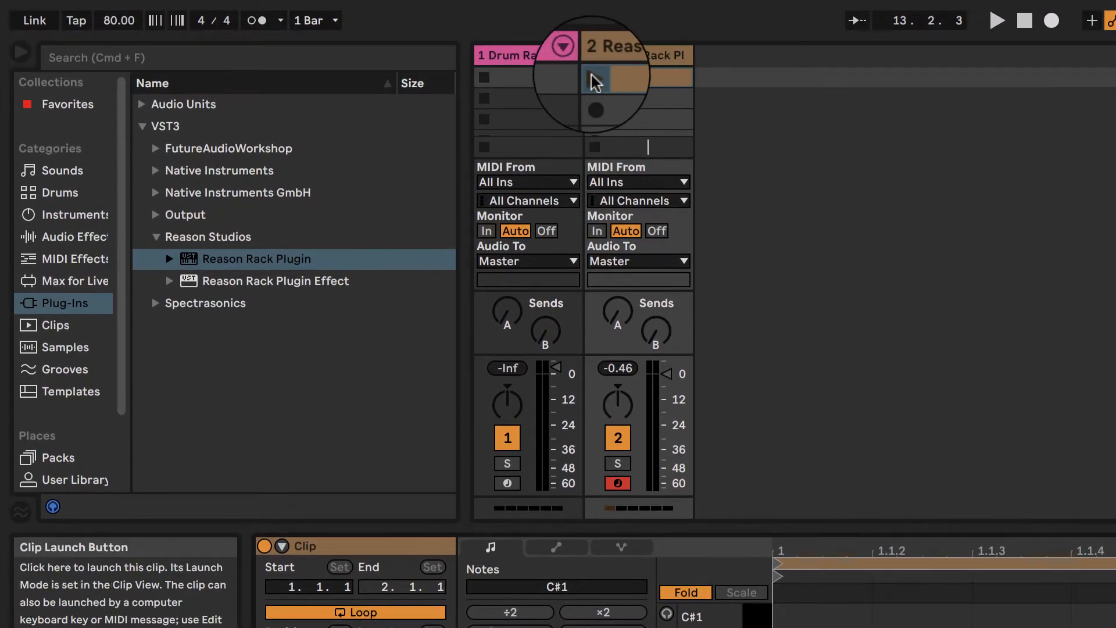
# Launch the clip, turn on the metronome, and overdub C1 kick notes at 1.1 and 1.2.3
pyautogui.click(593, 64)
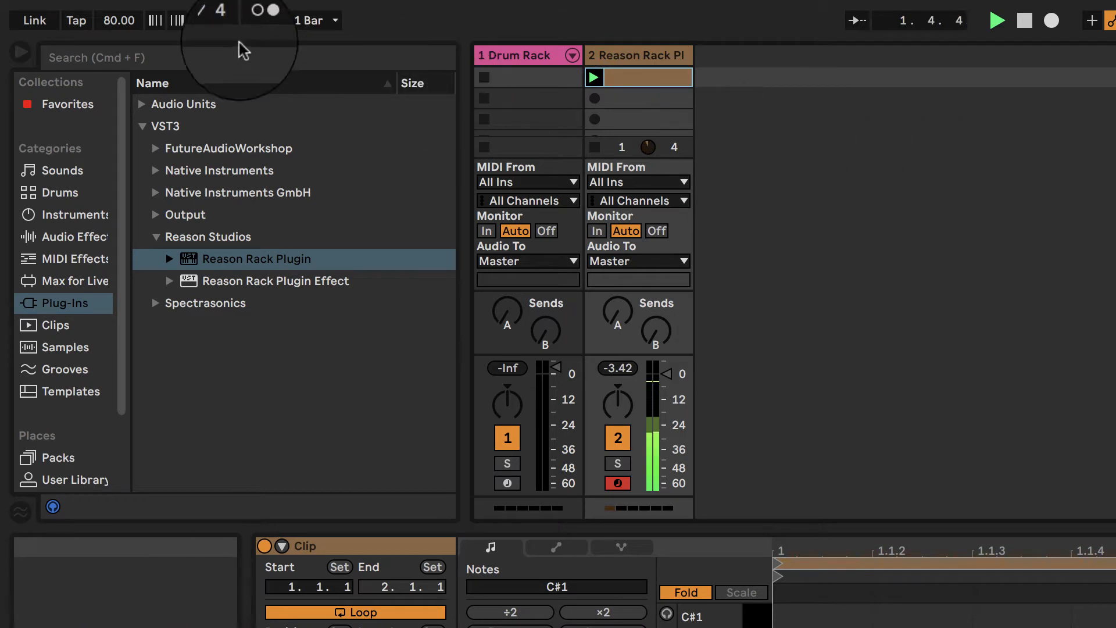
pyautogui.click(262, 21)
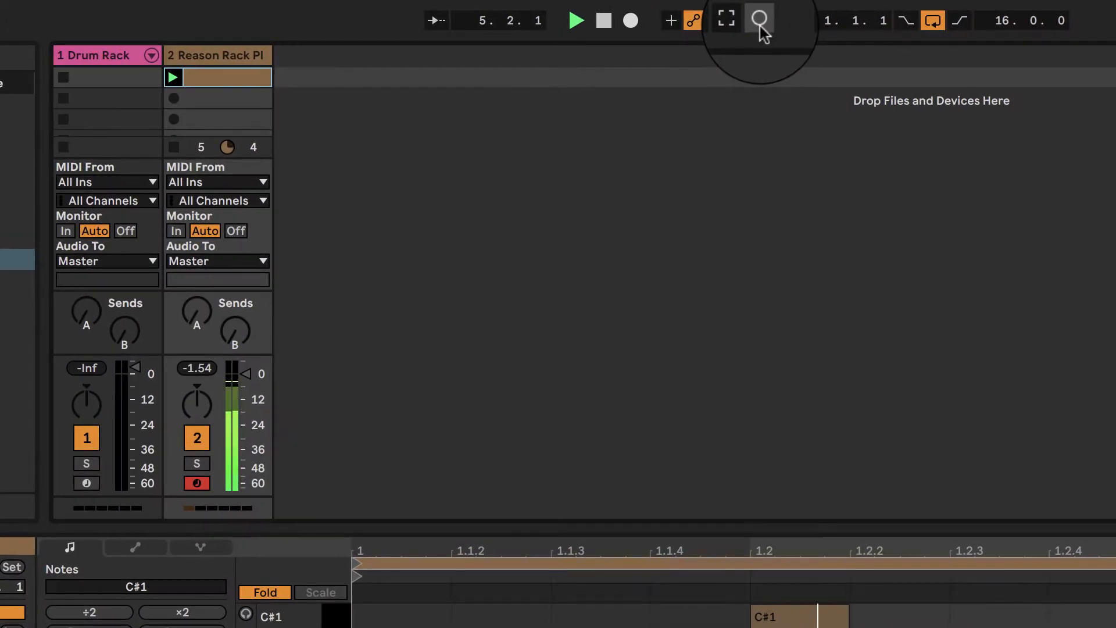
pyautogui.click(760, 24)
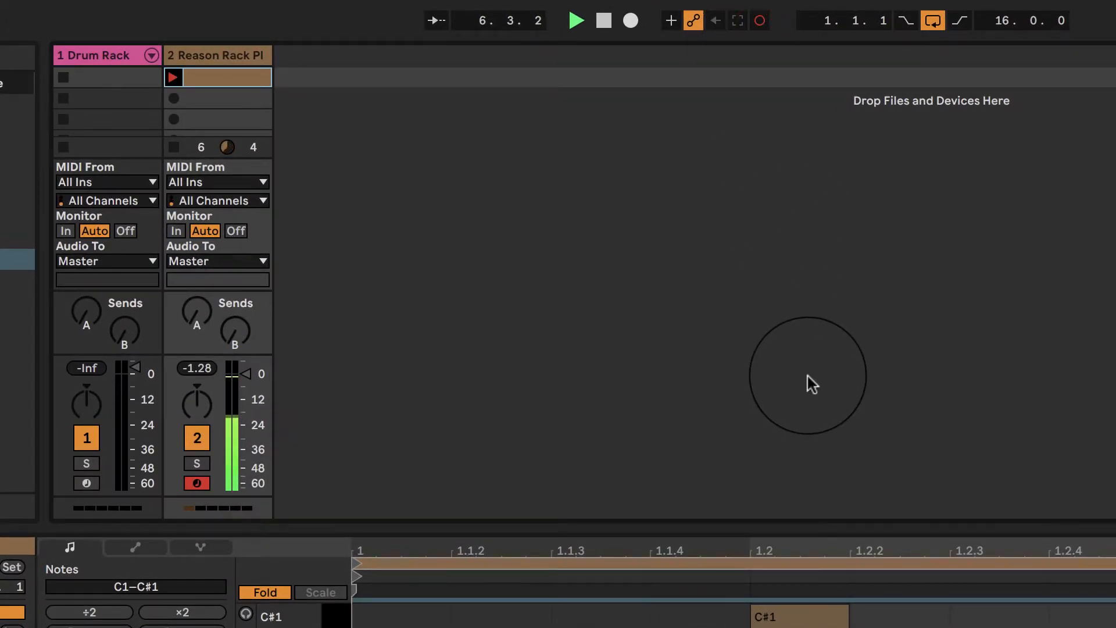
pyautogui.click(760, 22)
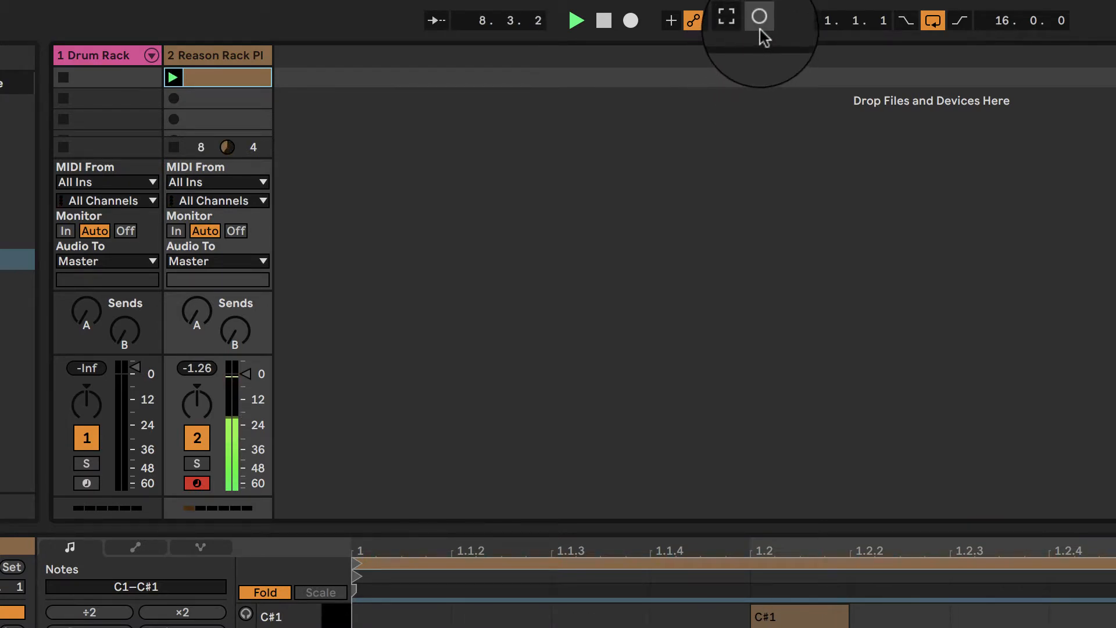
# Overdub eighth-note hi-hats on D1 with sixteenths on beat 4, plus an open hi-hat on D#1 at 1.1.3
pyautogui.click(759, 30)
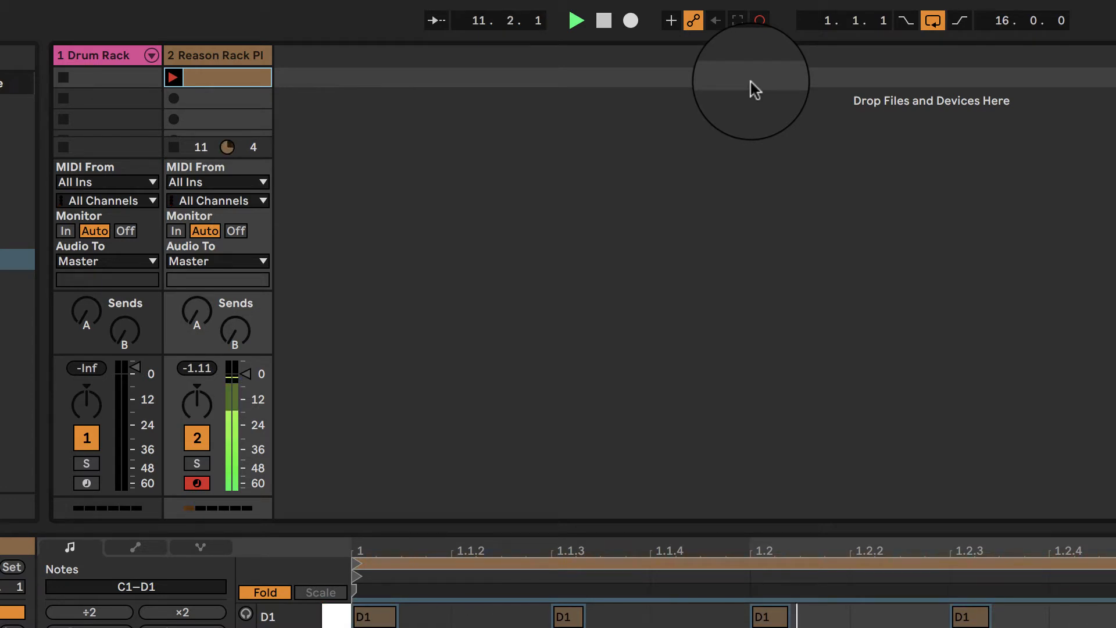
pyautogui.click(758, 23)
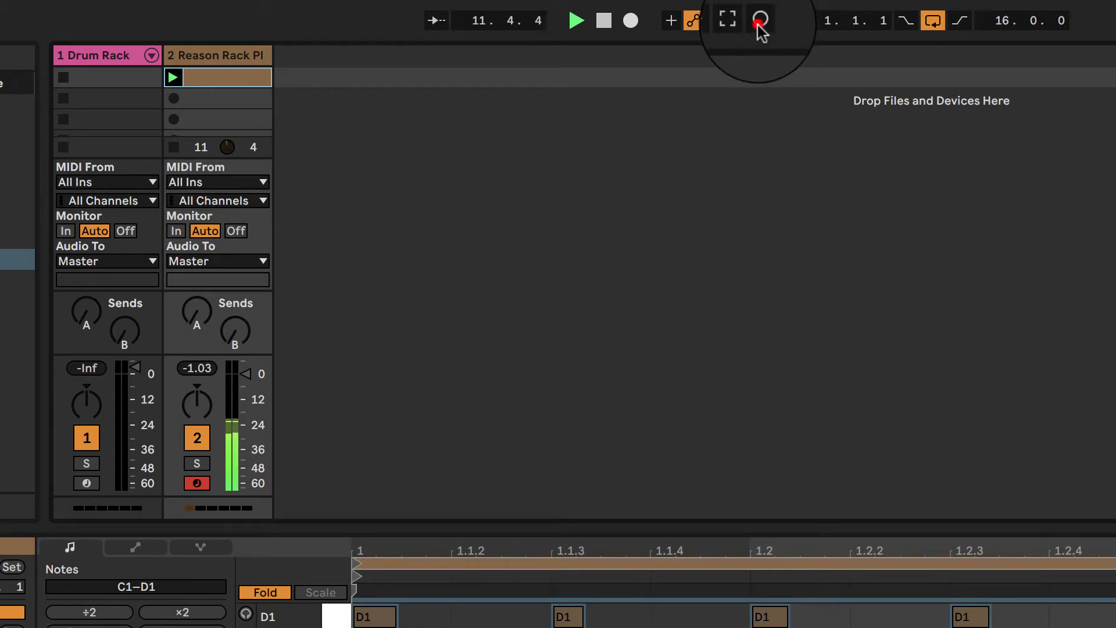
pyautogui.click(760, 23)
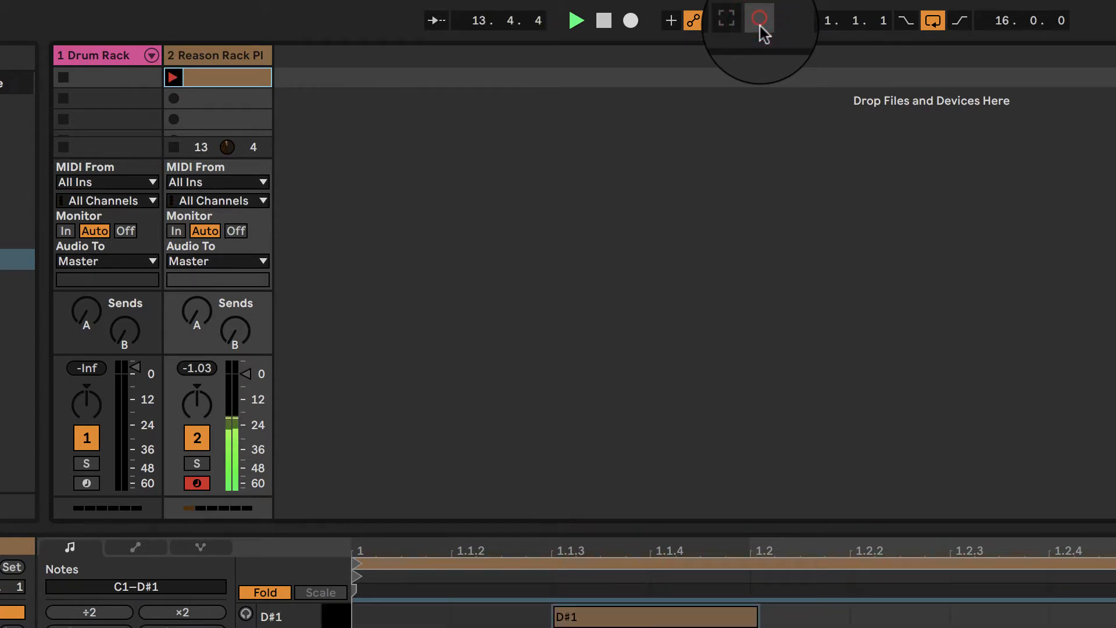
pyautogui.click(759, 24)
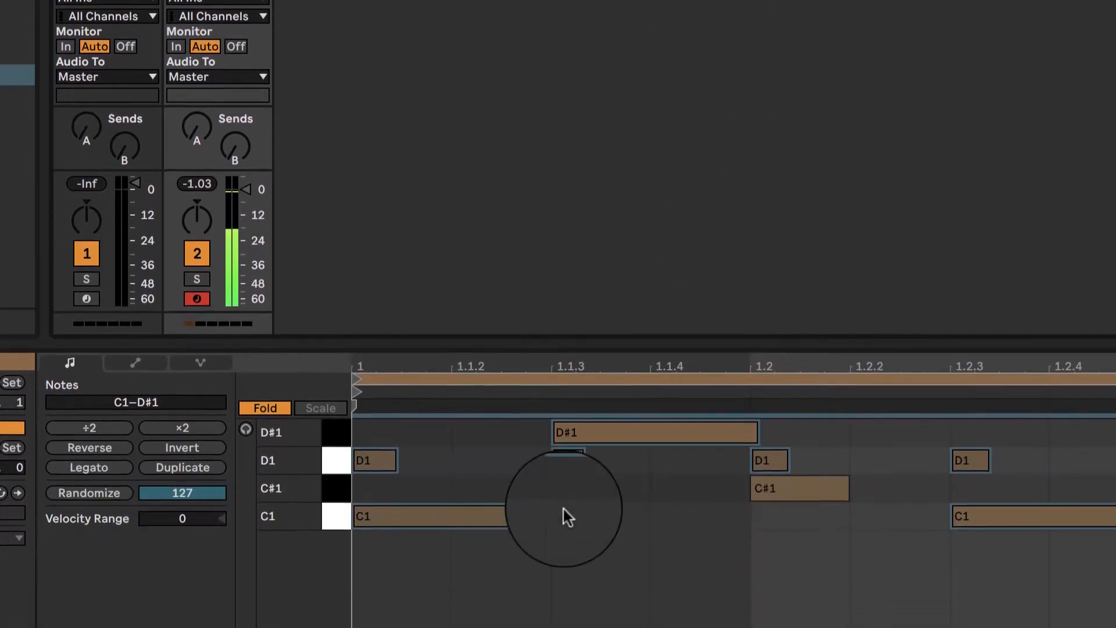
pyautogui.moveTo(597, 611); pyautogui.dragTo(609, 612)
pyautogui.moveTo(609, 374); pyautogui.dragTo(600, 370)
pyautogui.press('super+z')
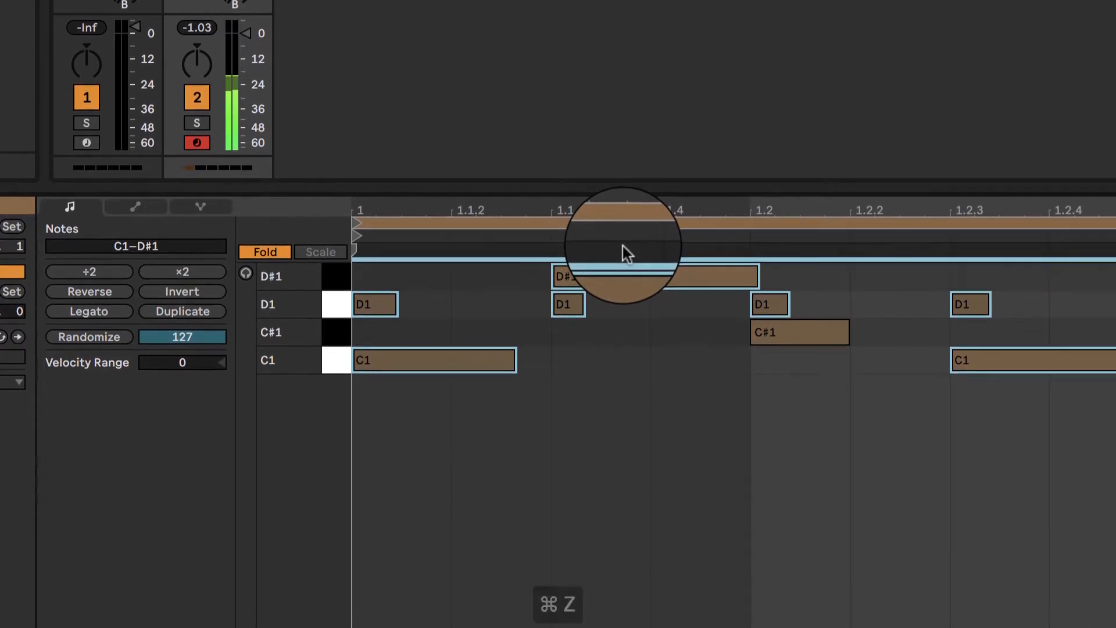
# Duplicate the D#1 open hi-hat note at 1.1.3 to position 1.3.3
pyautogui.click(588, 347)
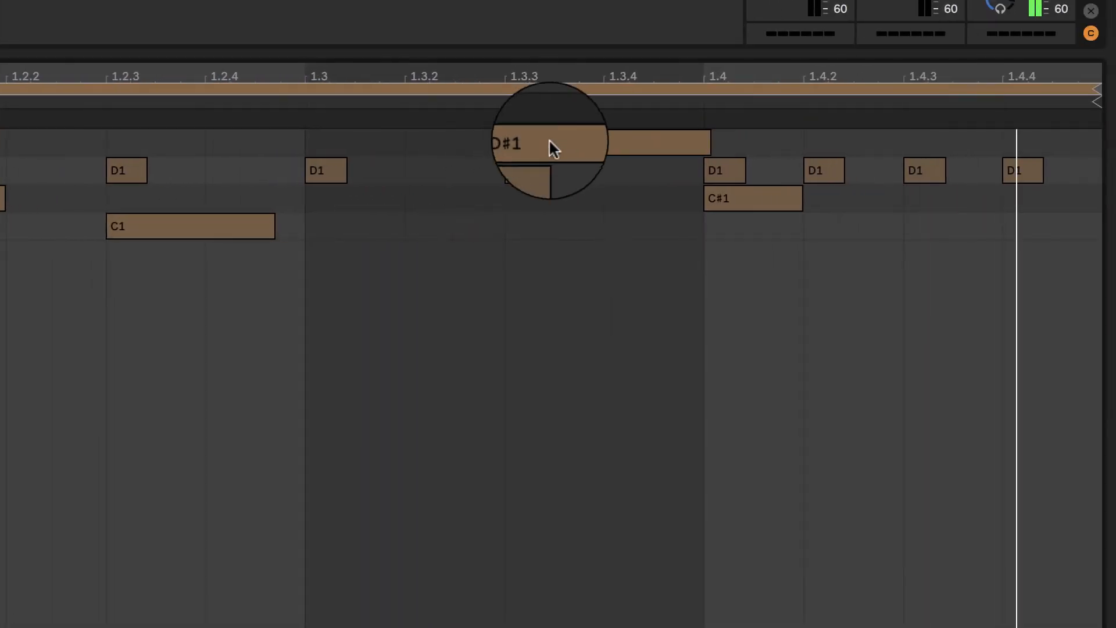
pyautogui.click(507, 287)
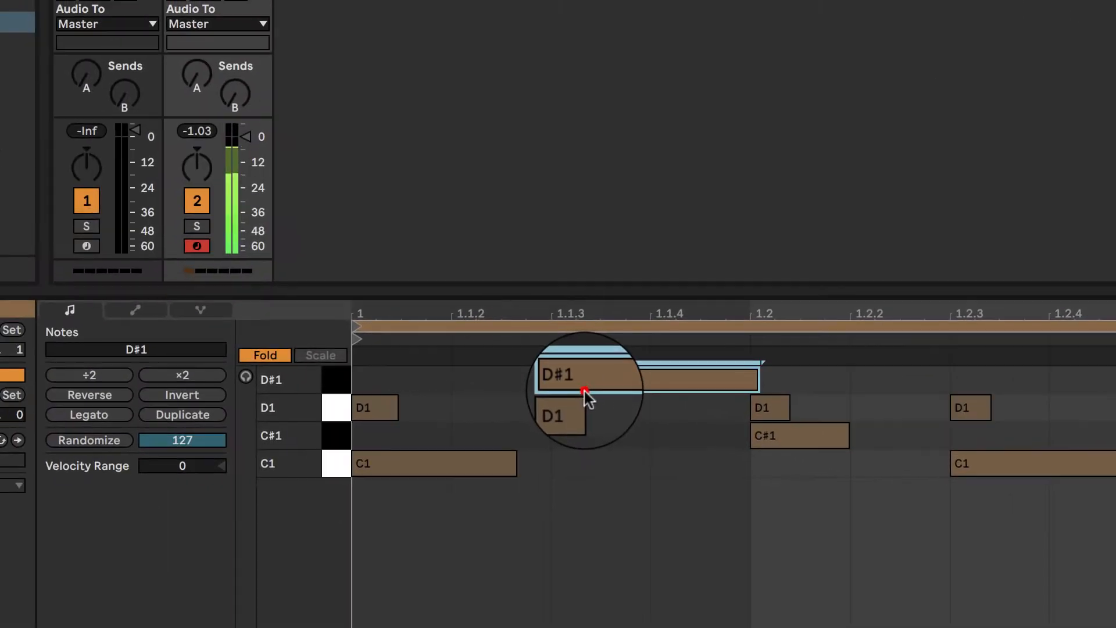
pyautogui.moveTo(161, 273); pyautogui.dragTo(245, 277)
pyautogui.moveTo(664, 391); pyautogui.dragTo(592, 391)
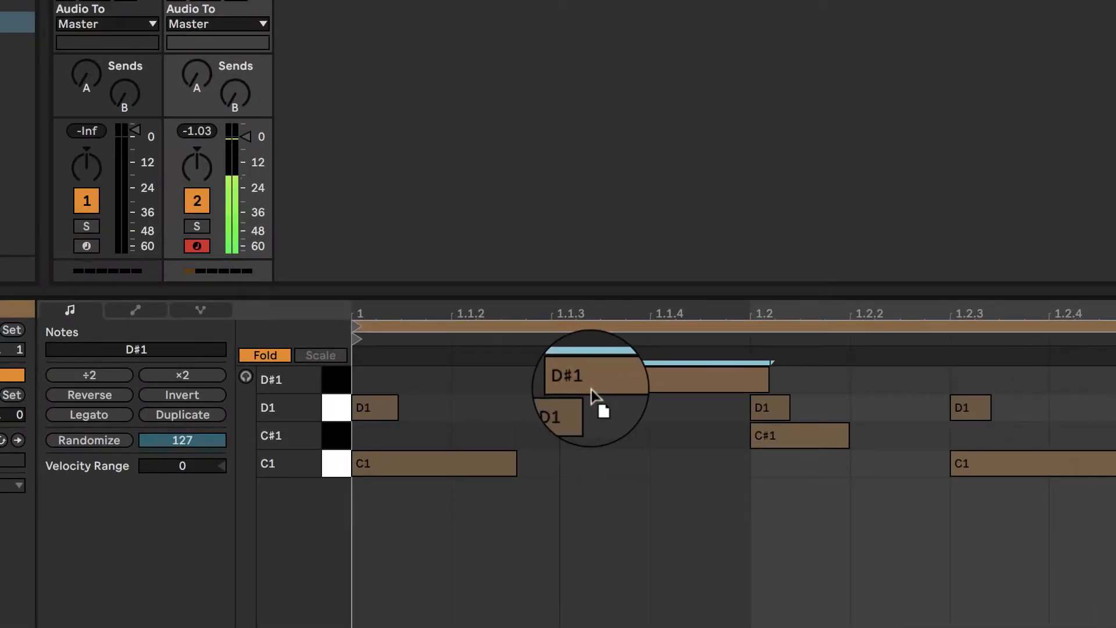
pyautogui.press('space')
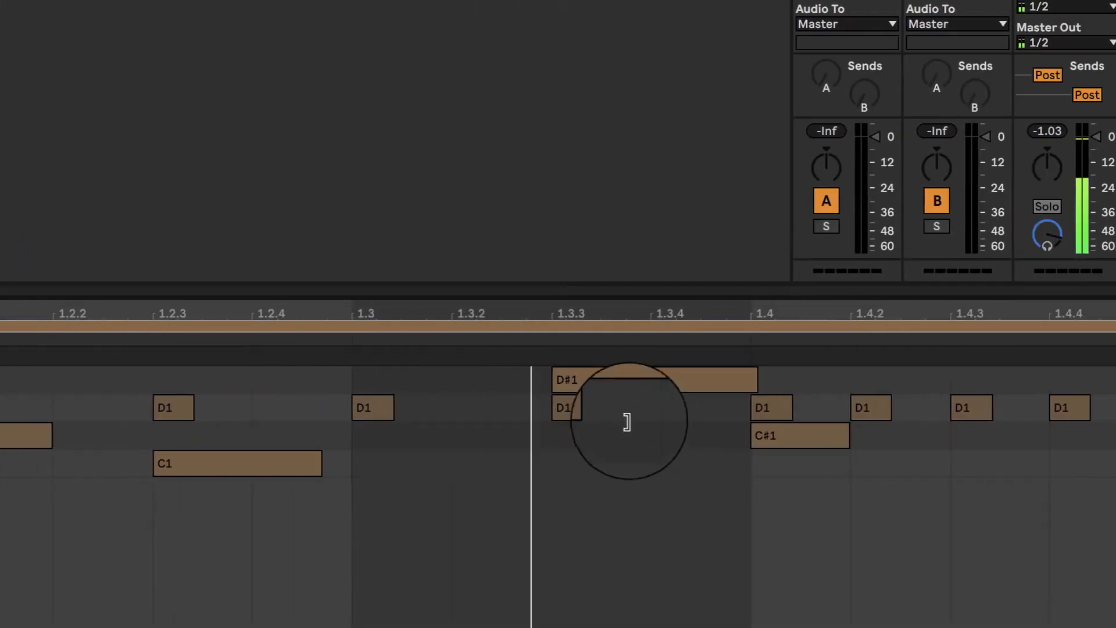
pyautogui.click(582, 379)
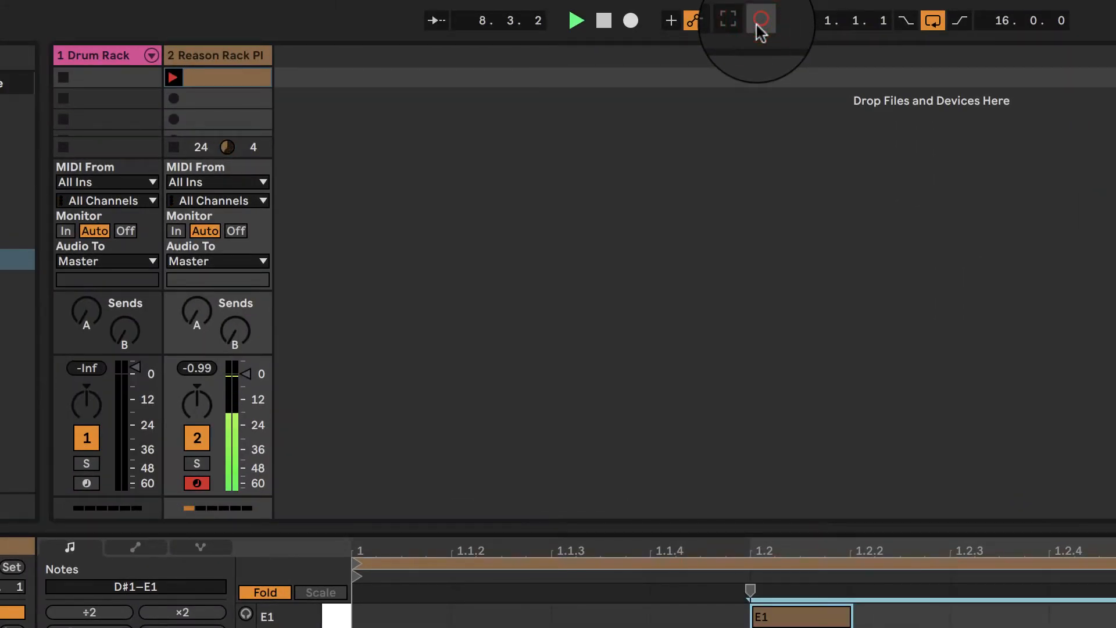
# Overdub the E1 clap at 1.2, F1 cabasa notes at 1.1, 1.1.3 and 1.2.3, and F#1 dull hi-hats at 1.1 and 1.2
pyautogui.click(757, 26)
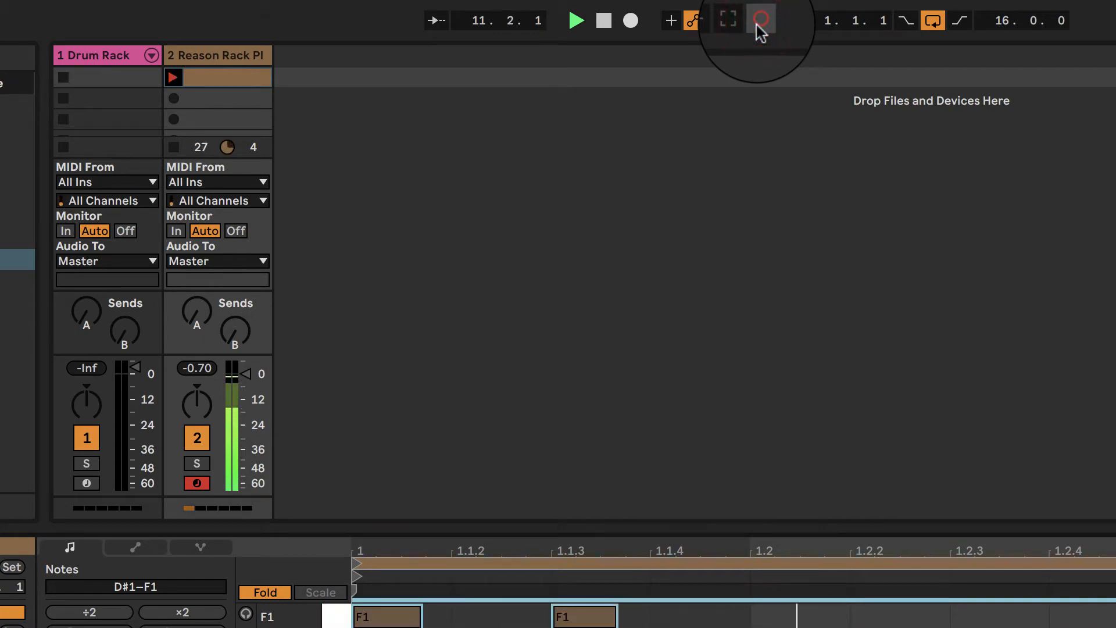
pyautogui.click(757, 25)
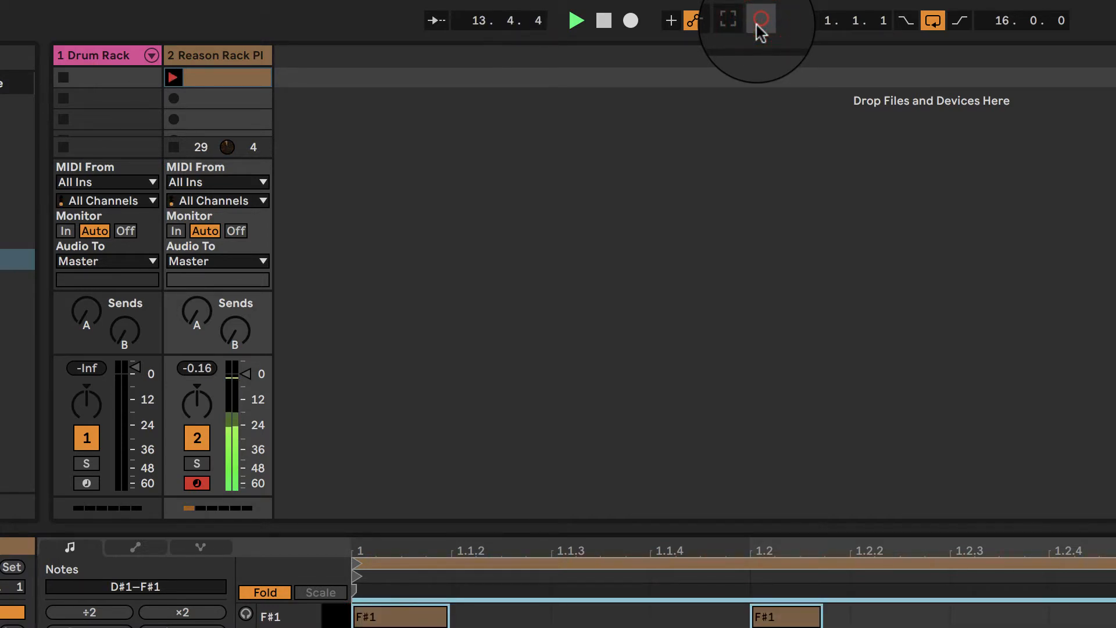
pyautogui.click(757, 26)
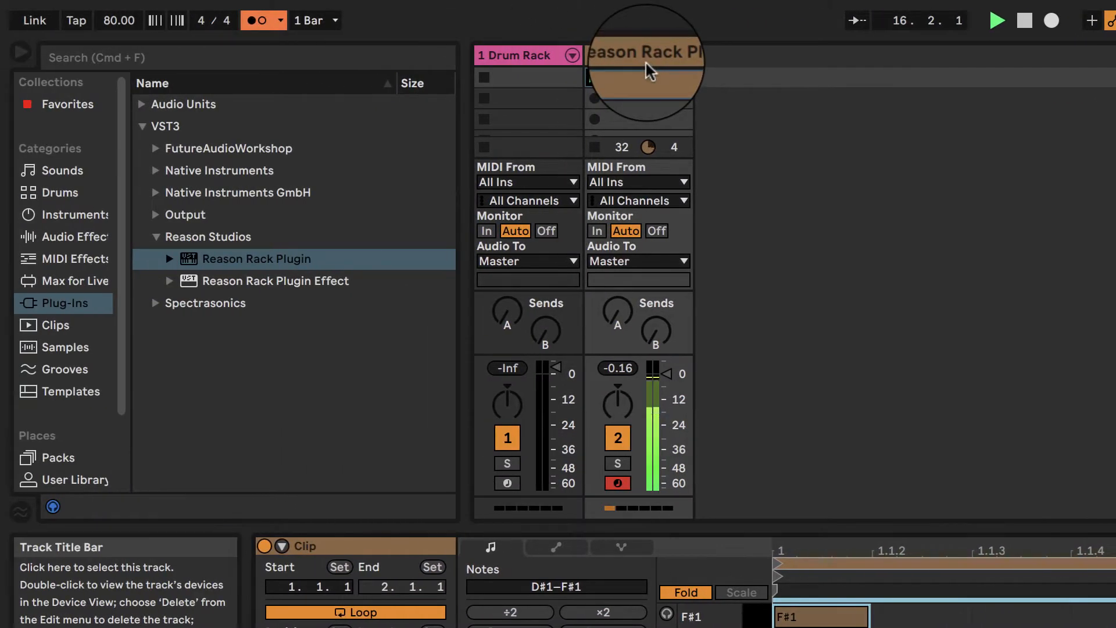
# Open the Reason Rack Plugin window for track 2 and lower drum 6's (cabasa) volume to about -17.4 dB
pyautogui.click(223, 57)
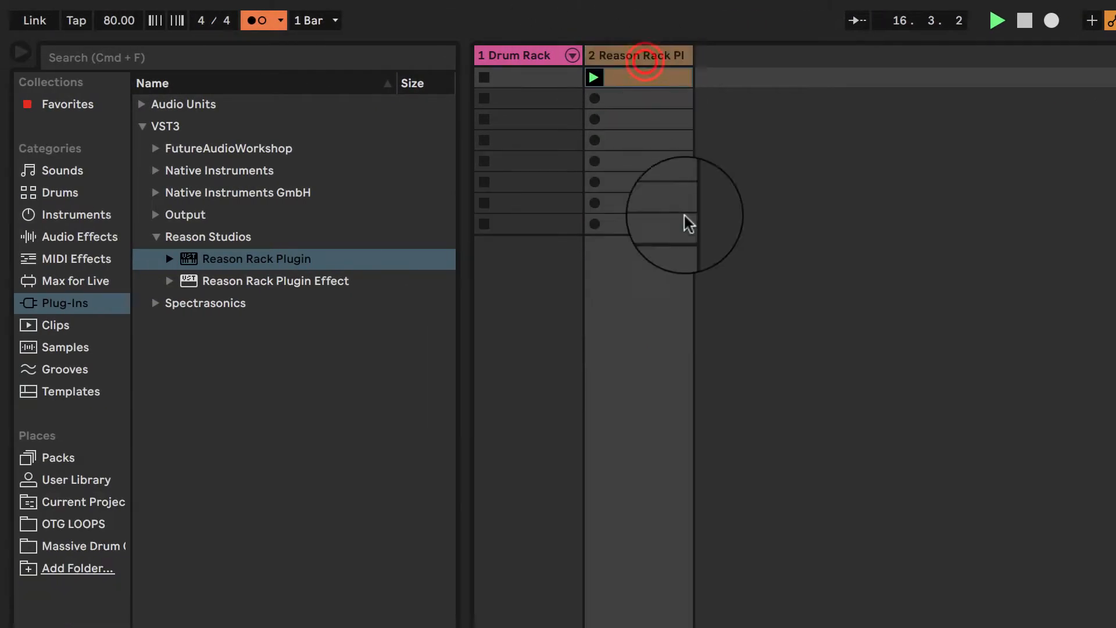
pyautogui.click(318, 371)
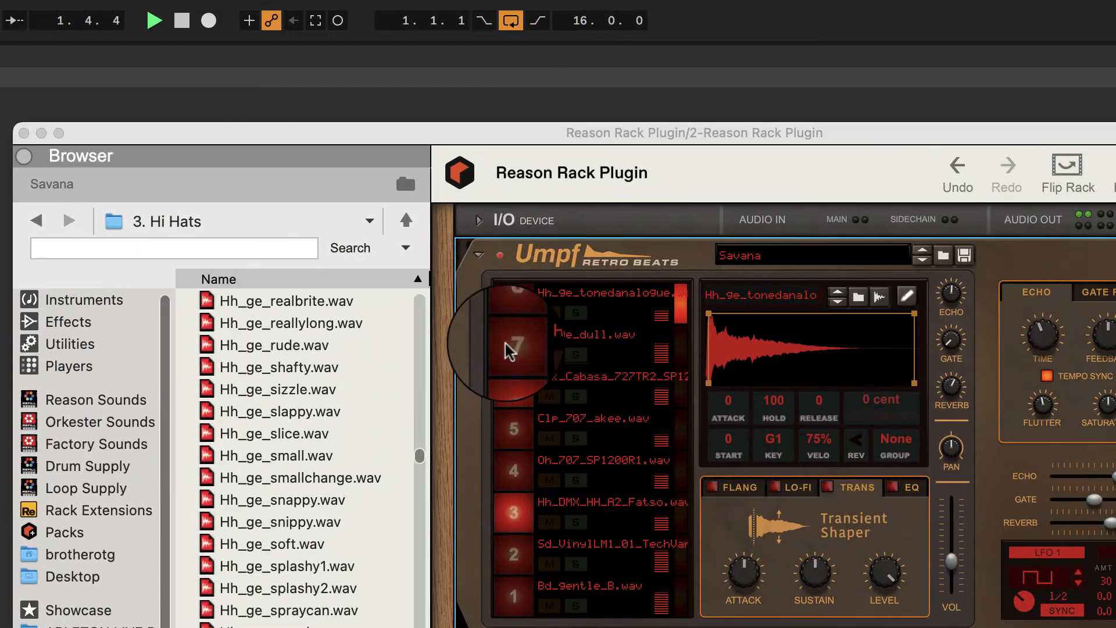
pyautogui.click(525, 334)
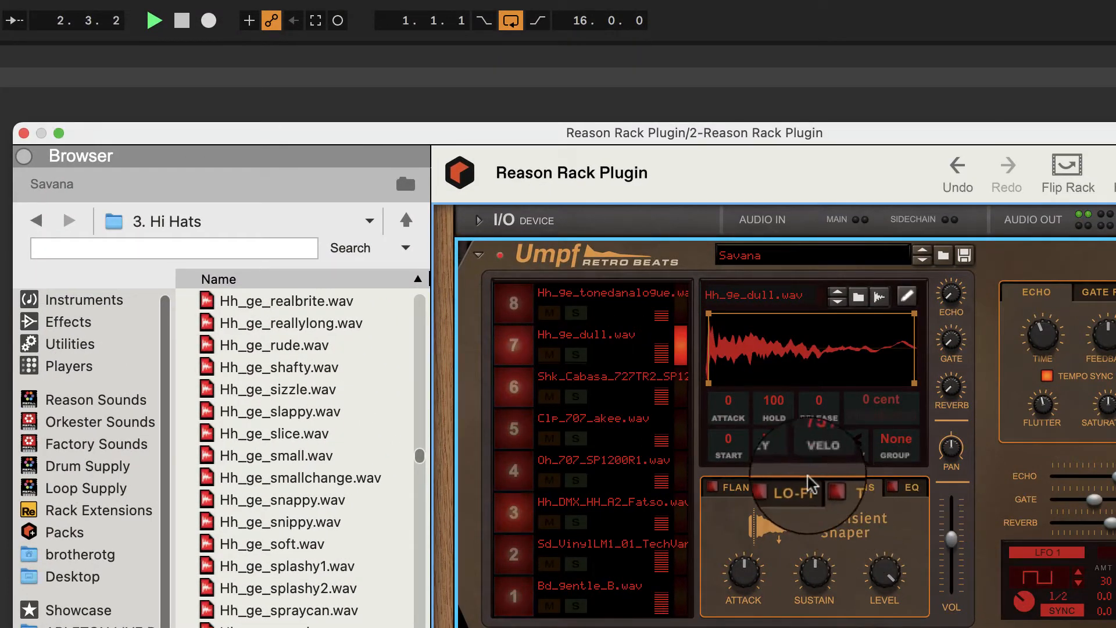
pyautogui.click(526, 389)
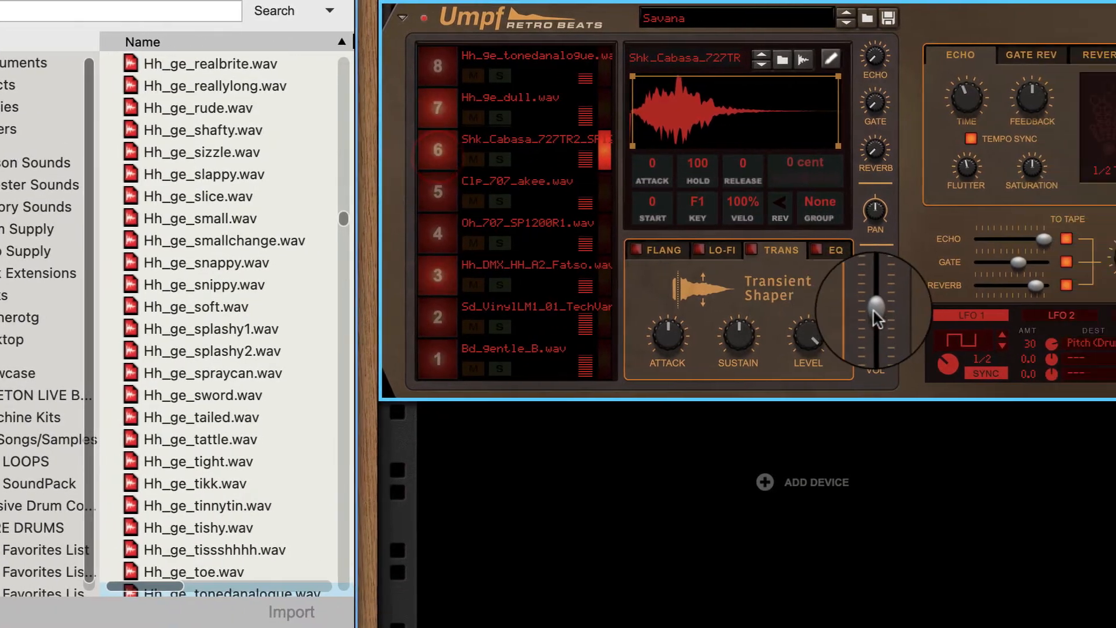
pyautogui.moveTo(947, 538); pyautogui.dragTo(956, 567)
pyautogui.moveTo(568, 329); pyautogui.dragTo(595, 367)
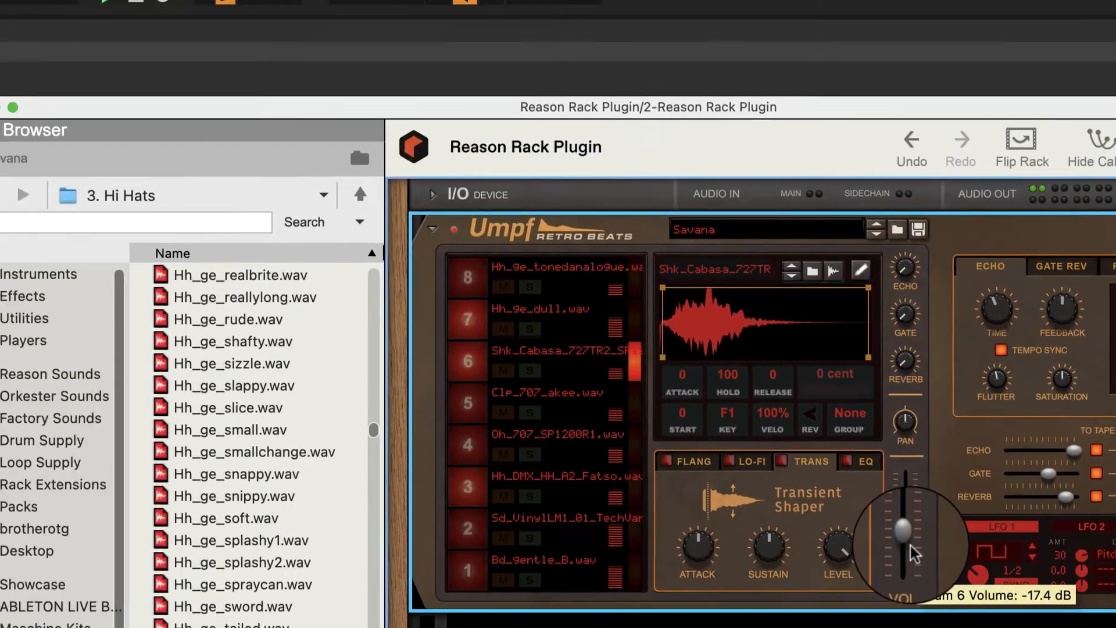
# Lower the volumes of drum 7 (Hh_ge_dull.wav) and drum 3 (the DMX hi-hat)
pyautogui.click(164, 176)
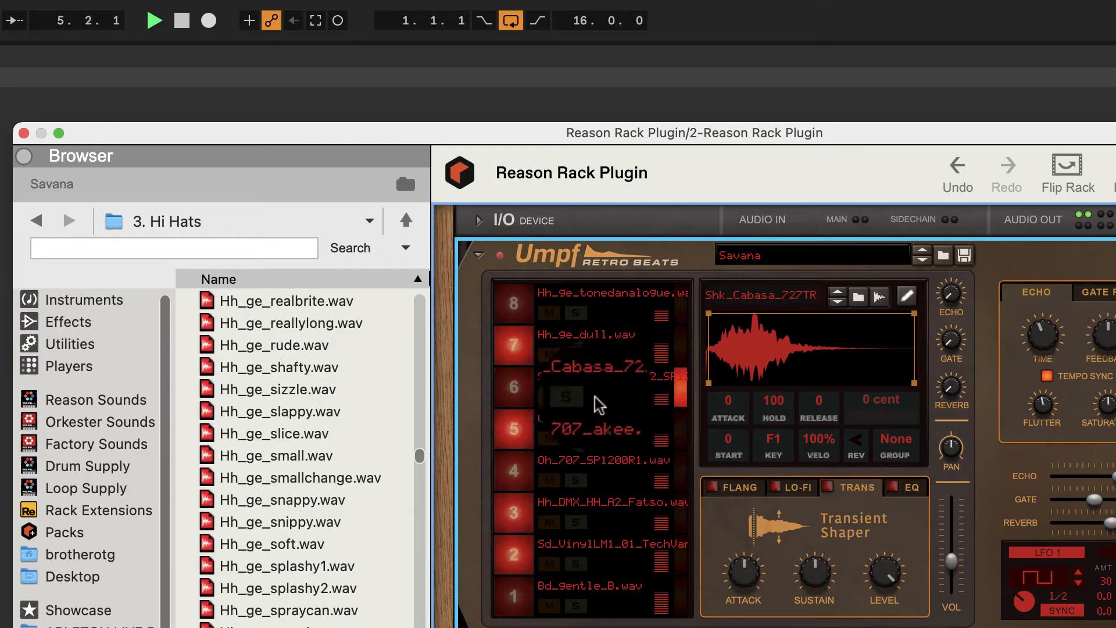
pyautogui.click(514, 346)
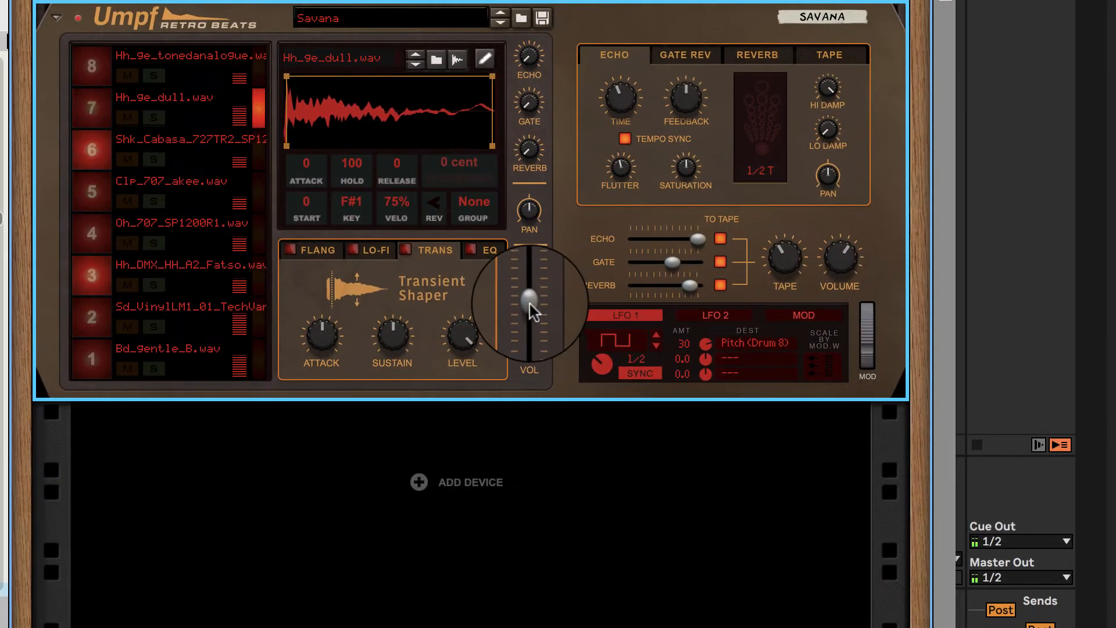
pyautogui.moveTo(529, 303); pyautogui.dragTo(532, 325)
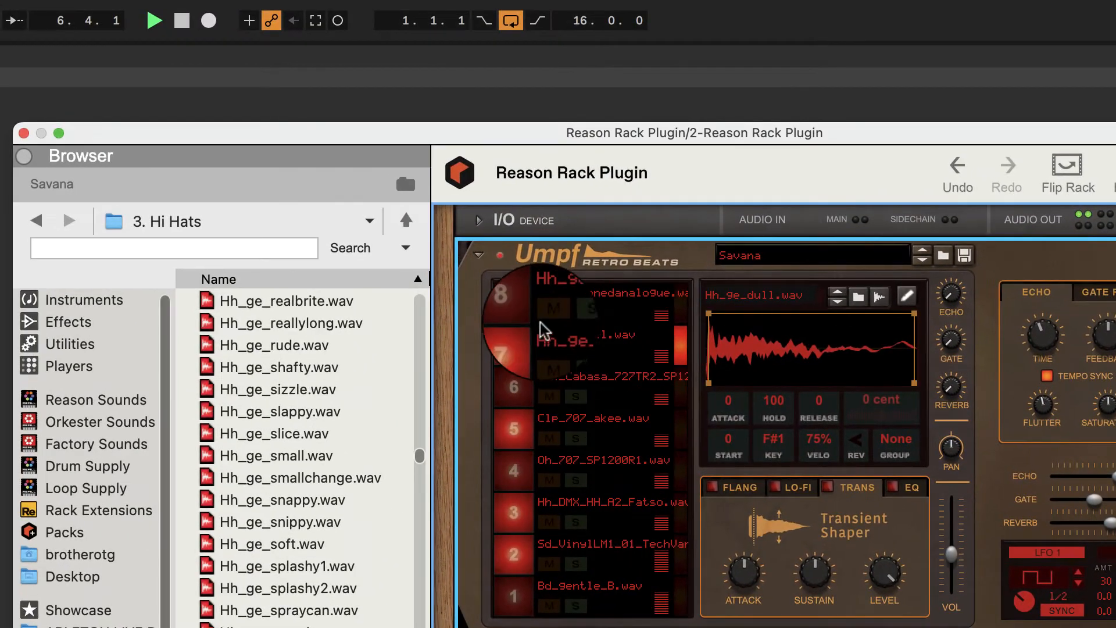
pyautogui.click(146, 97)
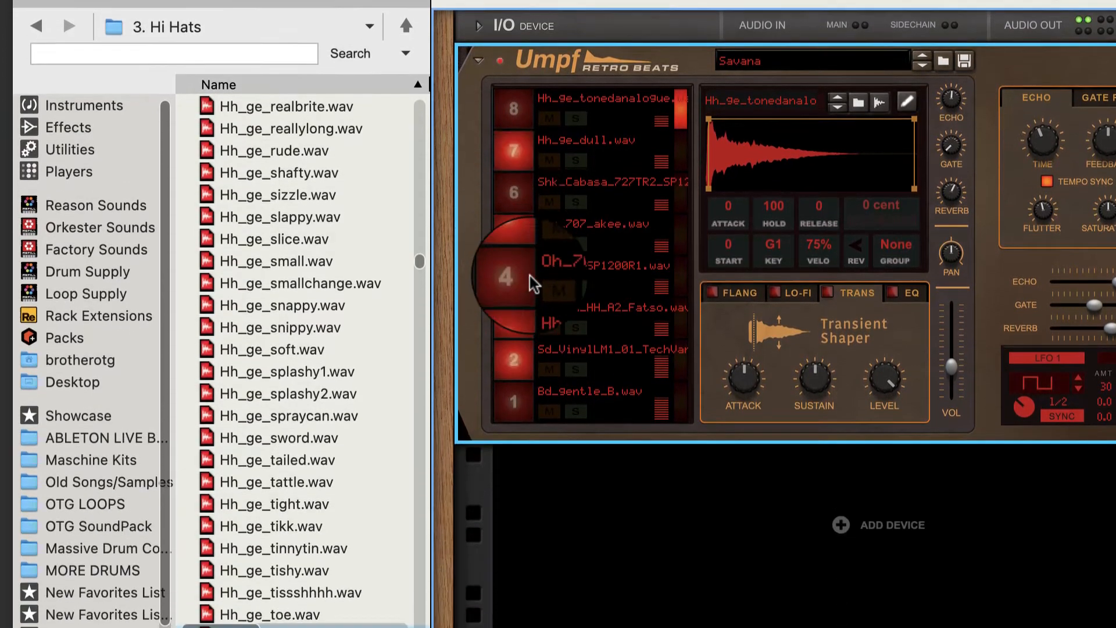
pyautogui.click(517, 326)
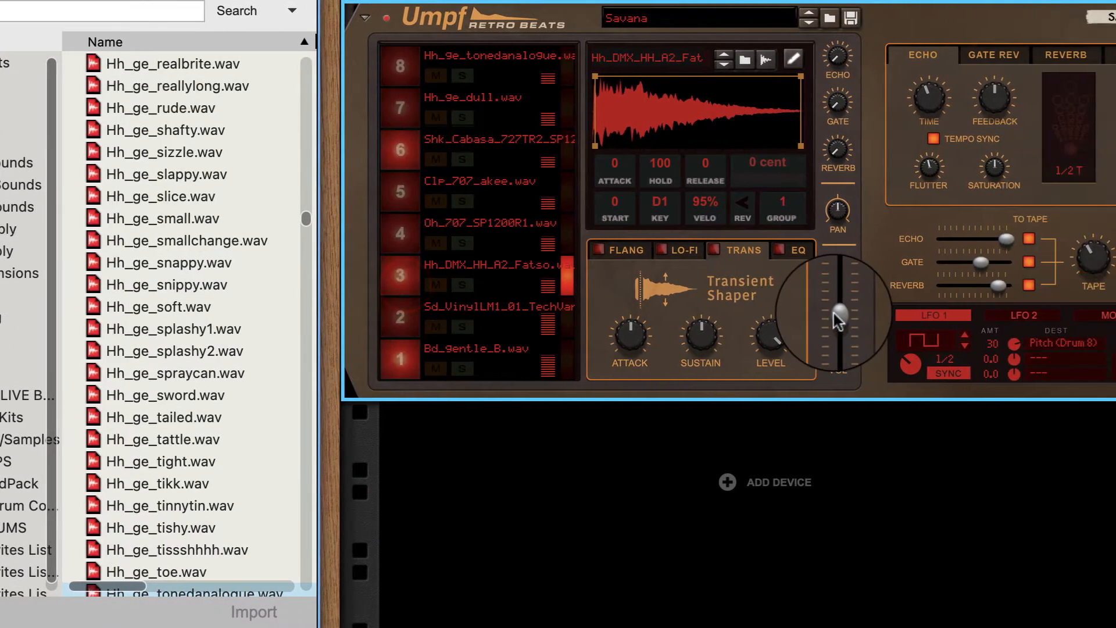
pyautogui.moveTo(837, 318); pyautogui.dragTo(840, 340)
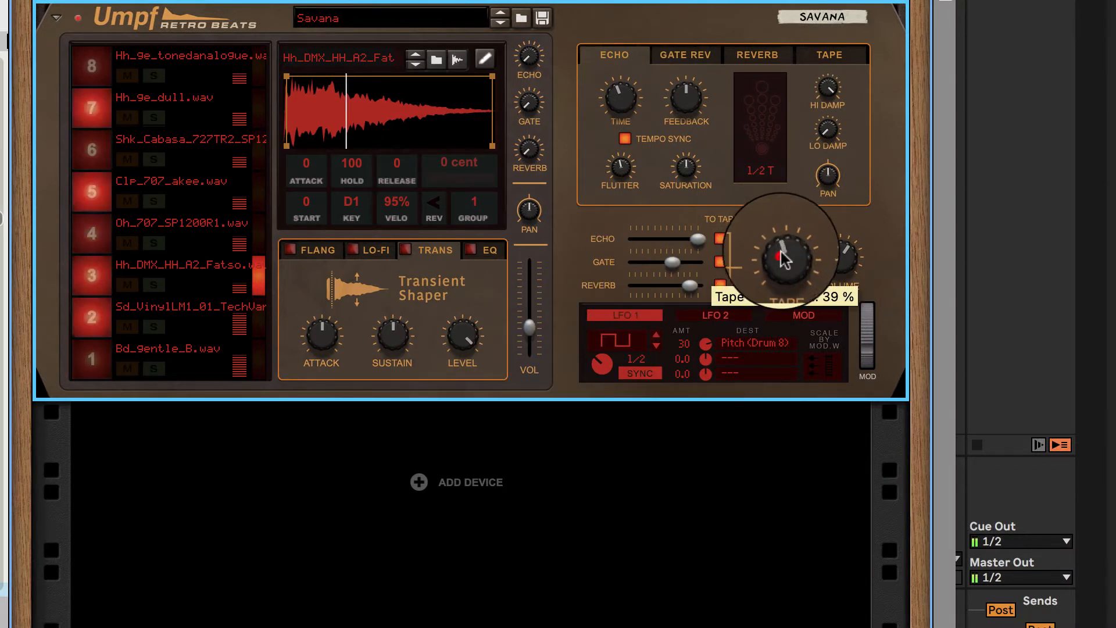
# Raise Umpf's overall Tape amount slightly and display the Tape effect settings
pyautogui.moveTo(785, 257); pyautogui.dragTo(791, 255)
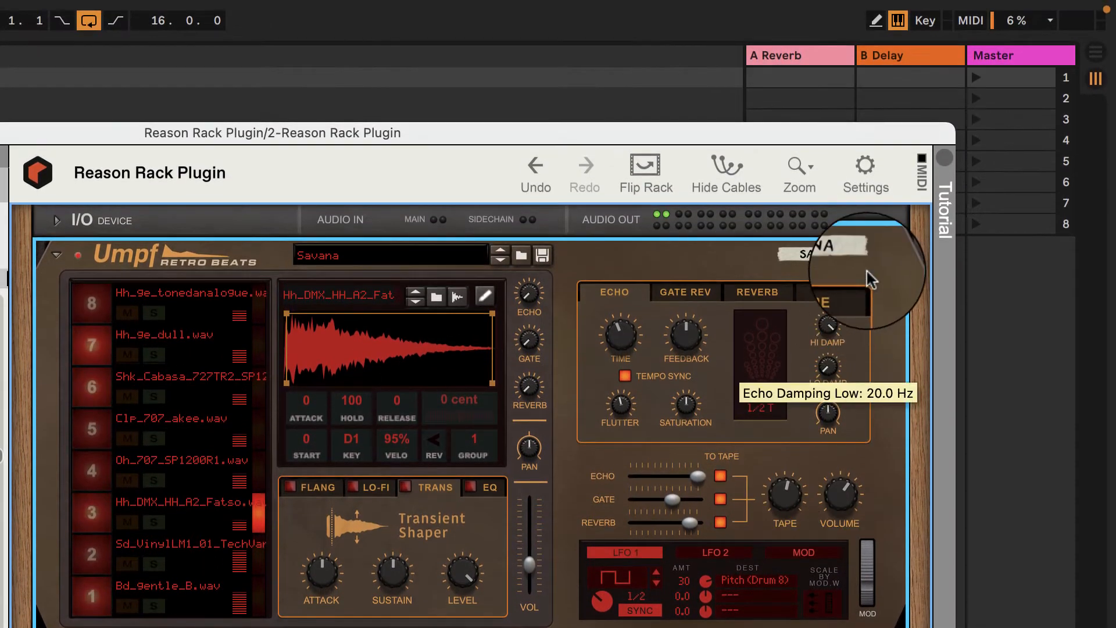
pyautogui.click(829, 63)
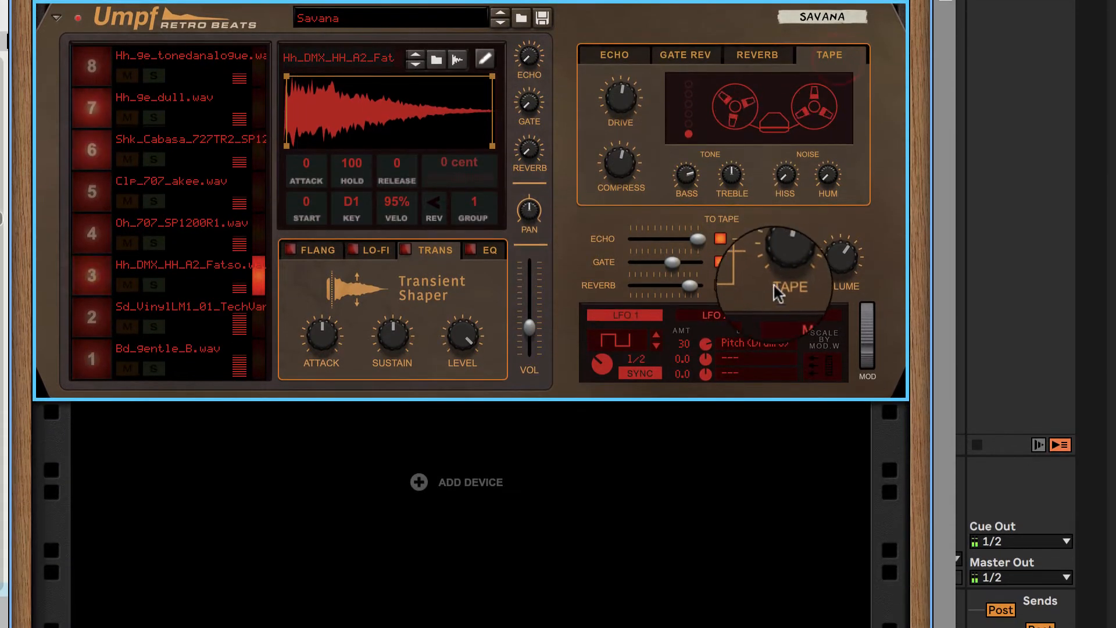
pyautogui.moveTo(785, 343); pyautogui.dragTo(784, 335)
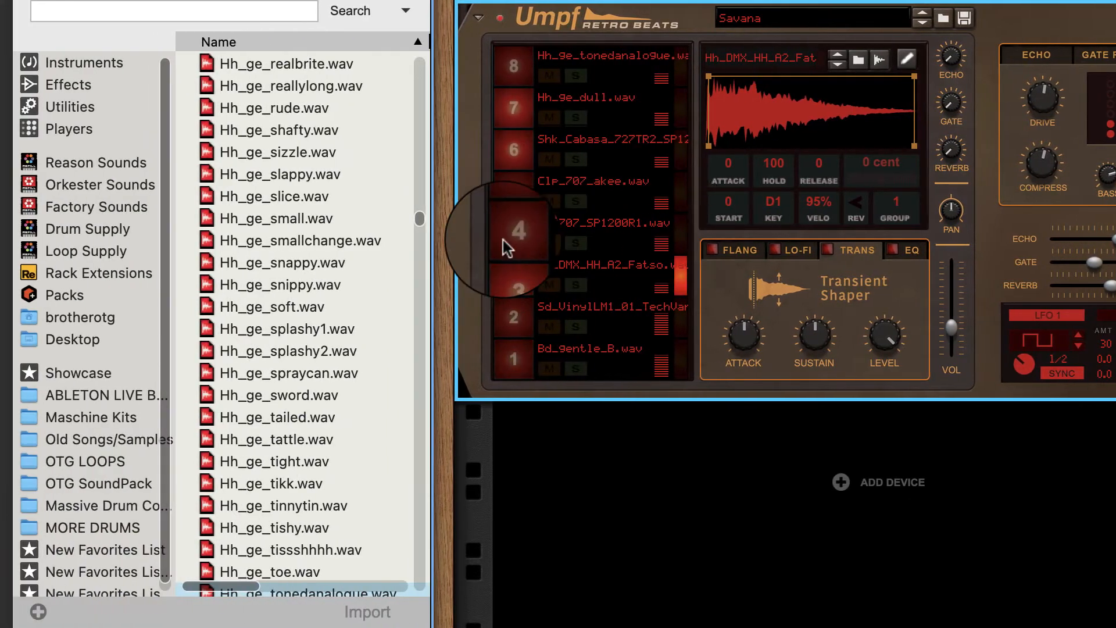
# Lower the volume of drum 4 (Oh_707_SP1200R1.wav) and bring drum 3's volume down further
pyautogui.click(503, 239)
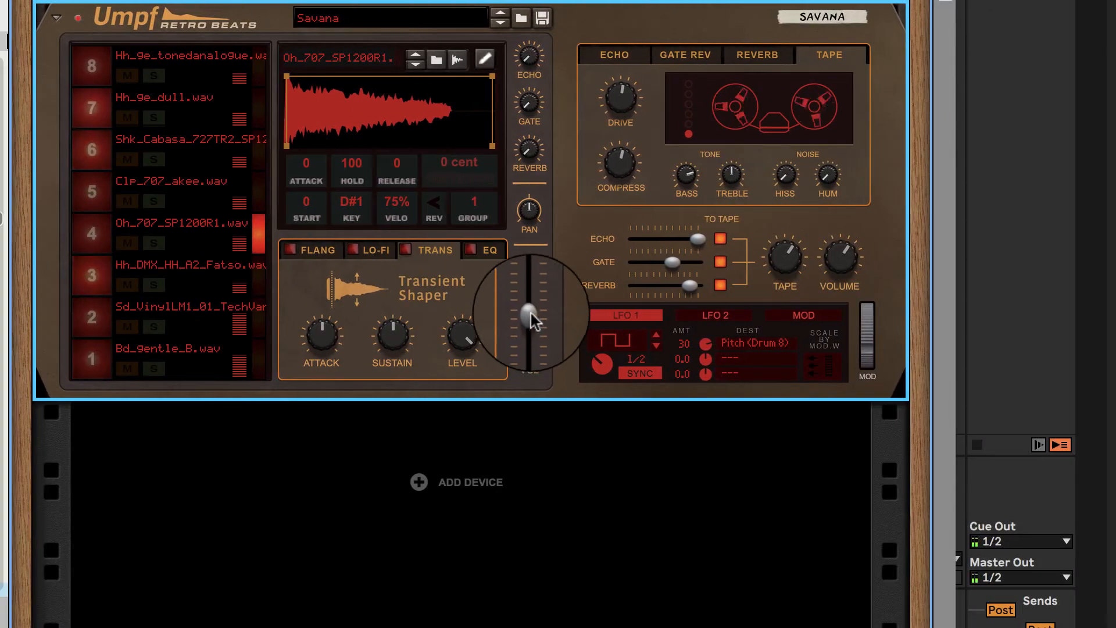
pyautogui.moveTo(770, 312); pyautogui.dragTo(770, 339)
pyautogui.moveTo(532, 340); pyautogui.dragTo(532, 342)
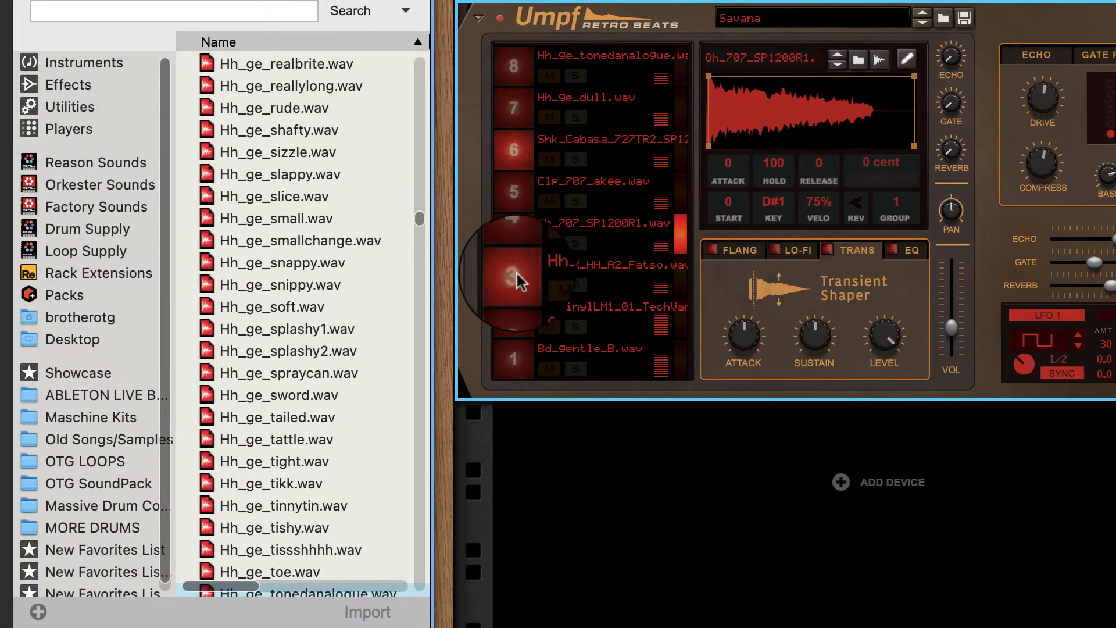
pyautogui.click(185, 276)
pyautogui.moveTo(936, 329); pyautogui.dragTo(936, 352)
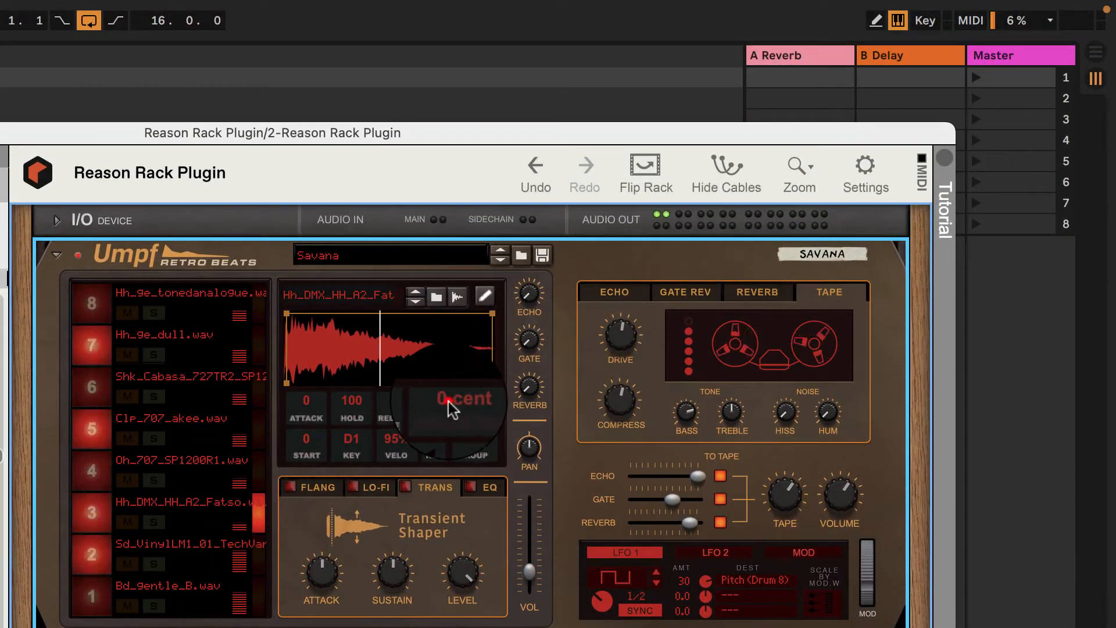
# Raise the pitch of drum 3 to 731 cents, drum 4 by a small amount, and drum 6 to 300 cents
pyautogui.moveTo(448, 314); pyautogui.dragTo(444, 274)
pyautogui.moveTo(439, 355); pyautogui.dragTo(439, 350)
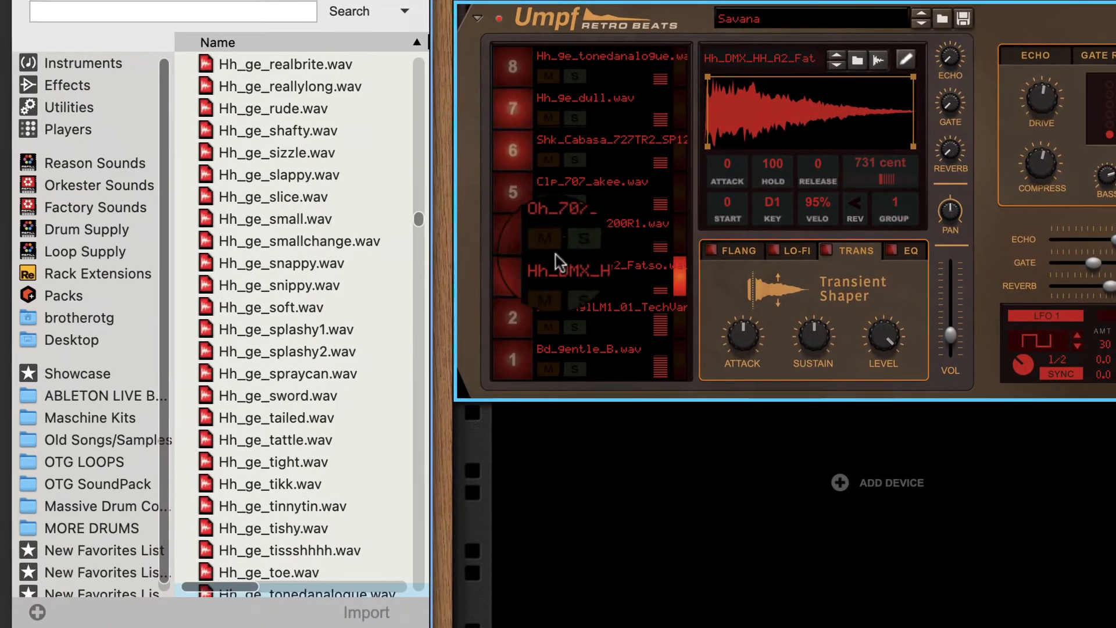
pyautogui.click(515, 247)
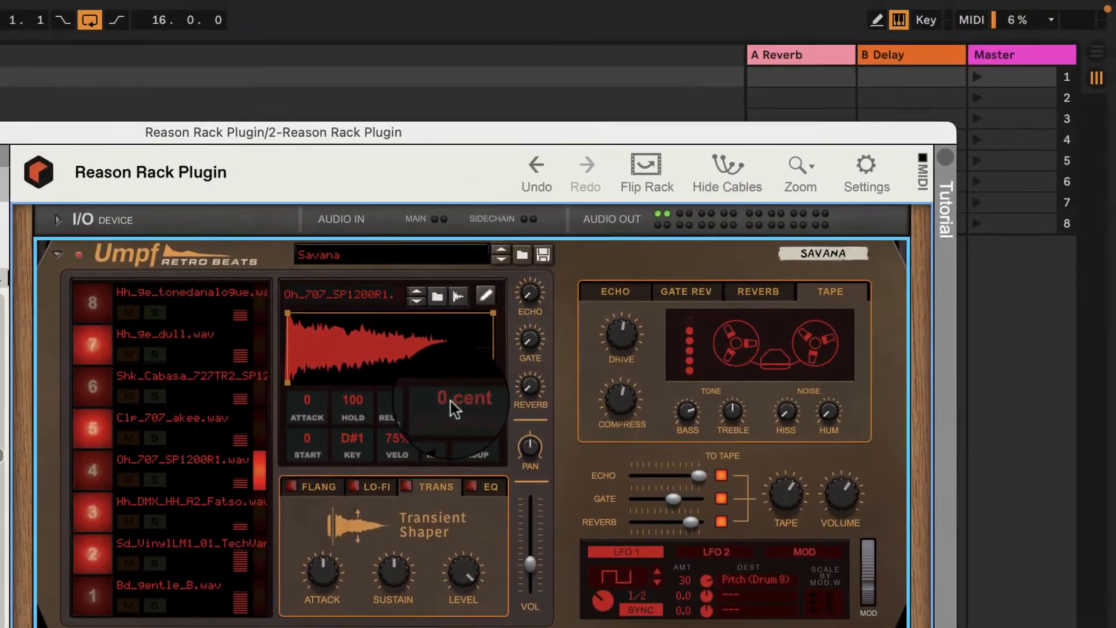
pyautogui.moveTo(451, 401); pyautogui.dragTo(448, 378)
pyautogui.click(107, 388)
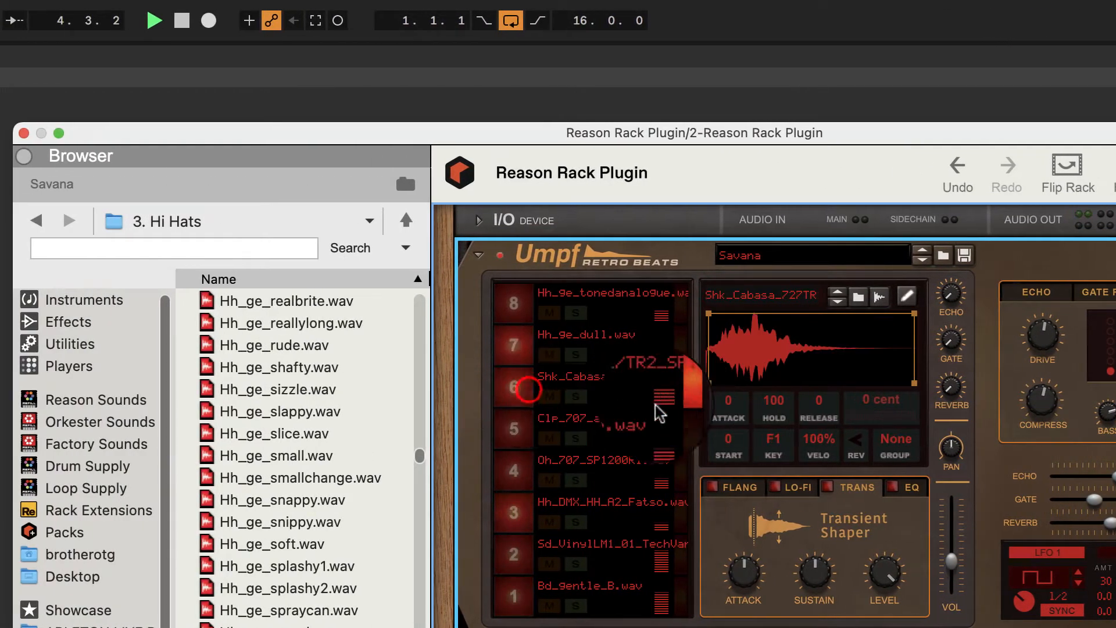
pyautogui.moveTo(860, 400); pyautogui.dragTo(870, 384)
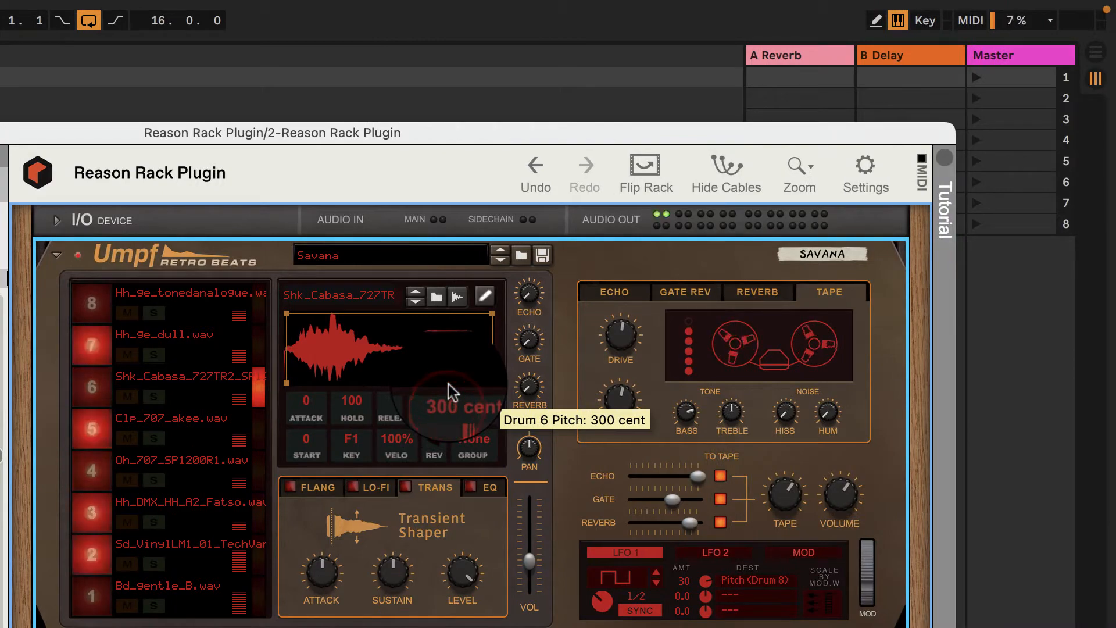
# Set drum 7's (Hh_ge_dull.wav) pitch to 262 cents and lower its volume slightly
pyautogui.click(91, 344)
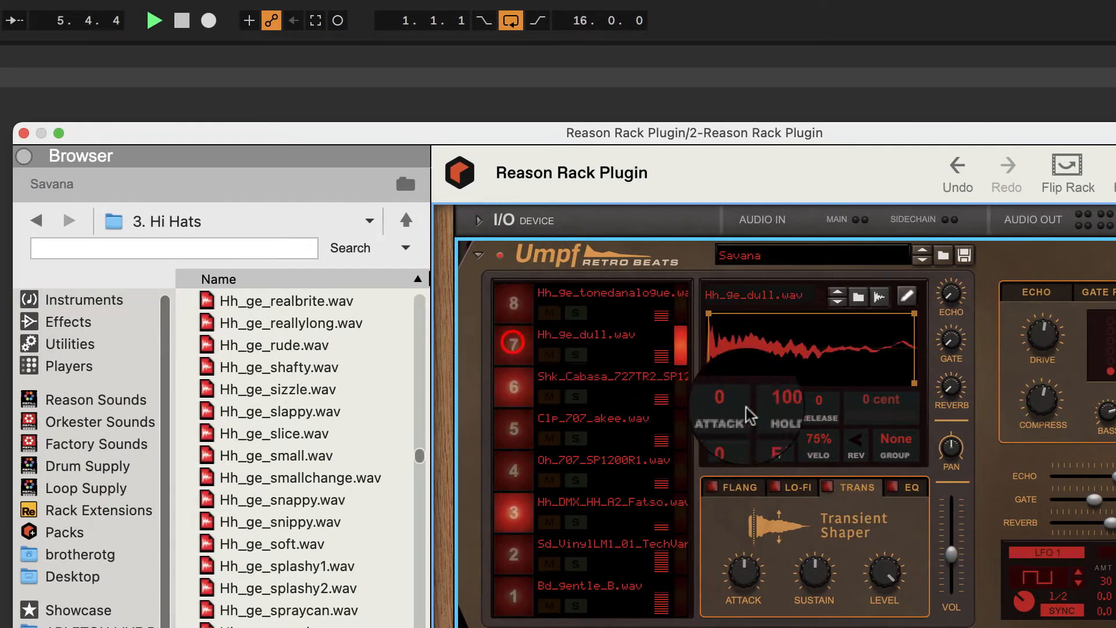
pyautogui.moveTo(864, 407); pyautogui.dragTo(860, 397)
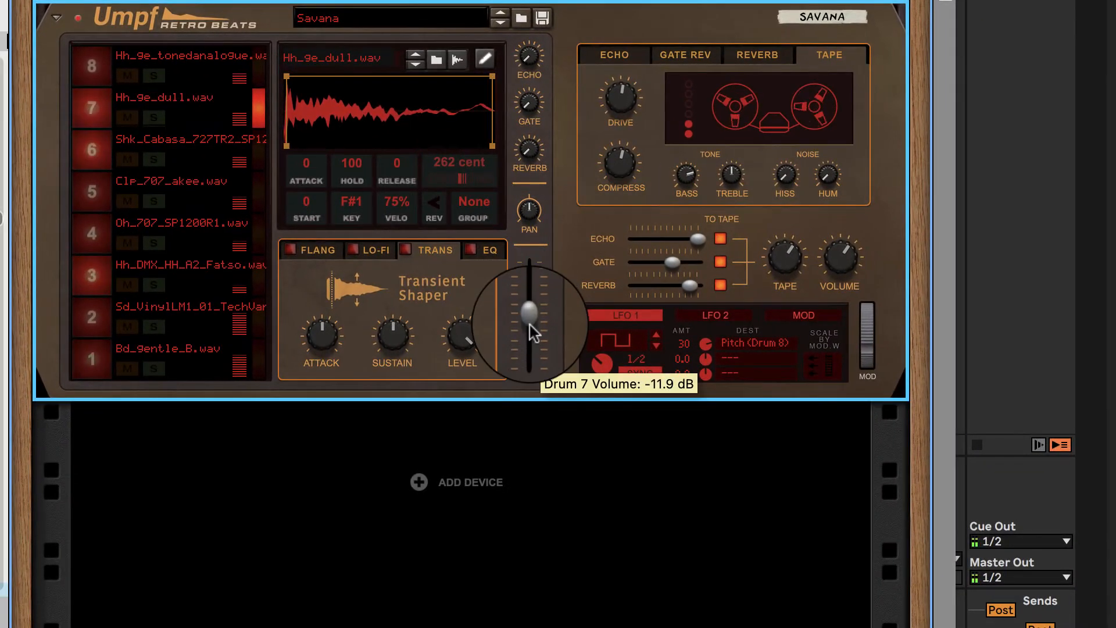
pyautogui.moveTo(533, 332); pyautogui.dragTo(538, 340)
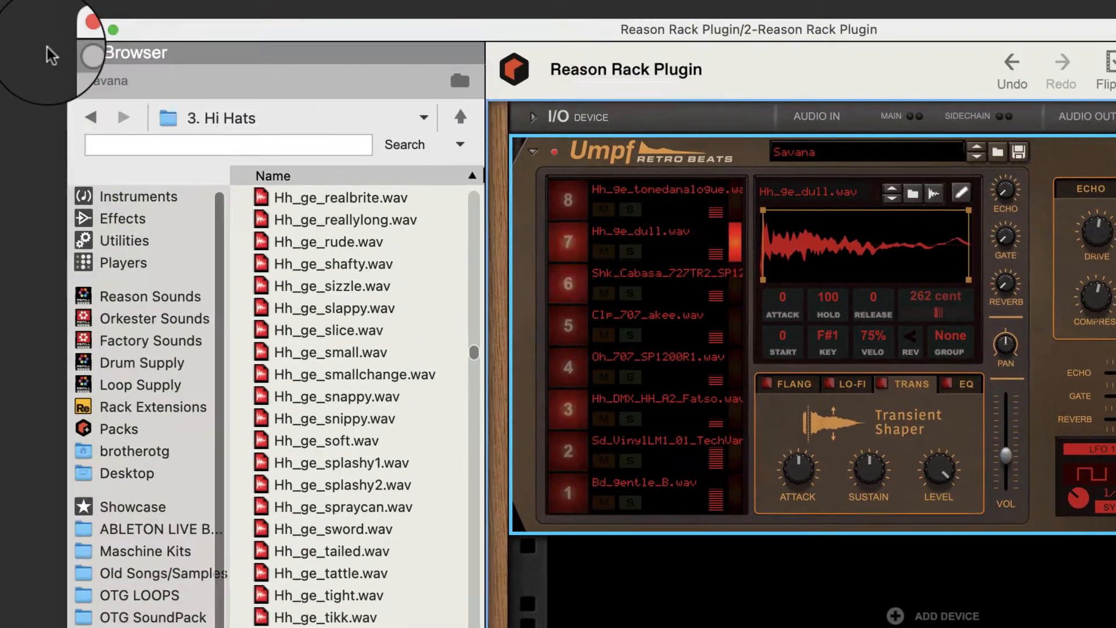
# Close the plugin window, copy the drum clip into the second slot of the Reason Rack track, and launch the copy
pyautogui.click(91, 21)
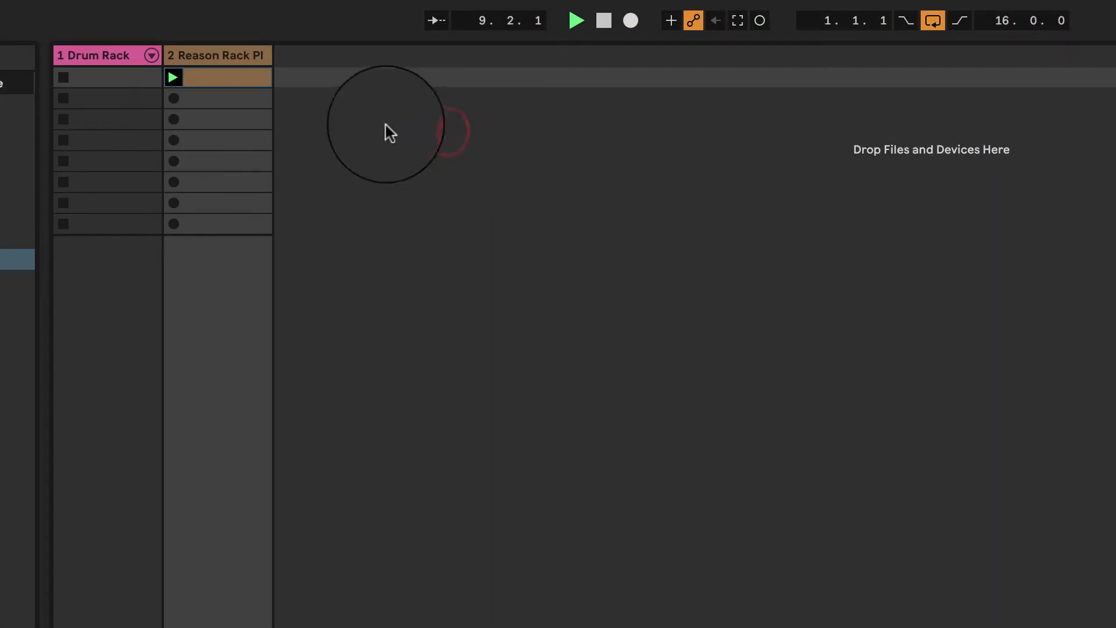
pyautogui.rightClick(219, 78)
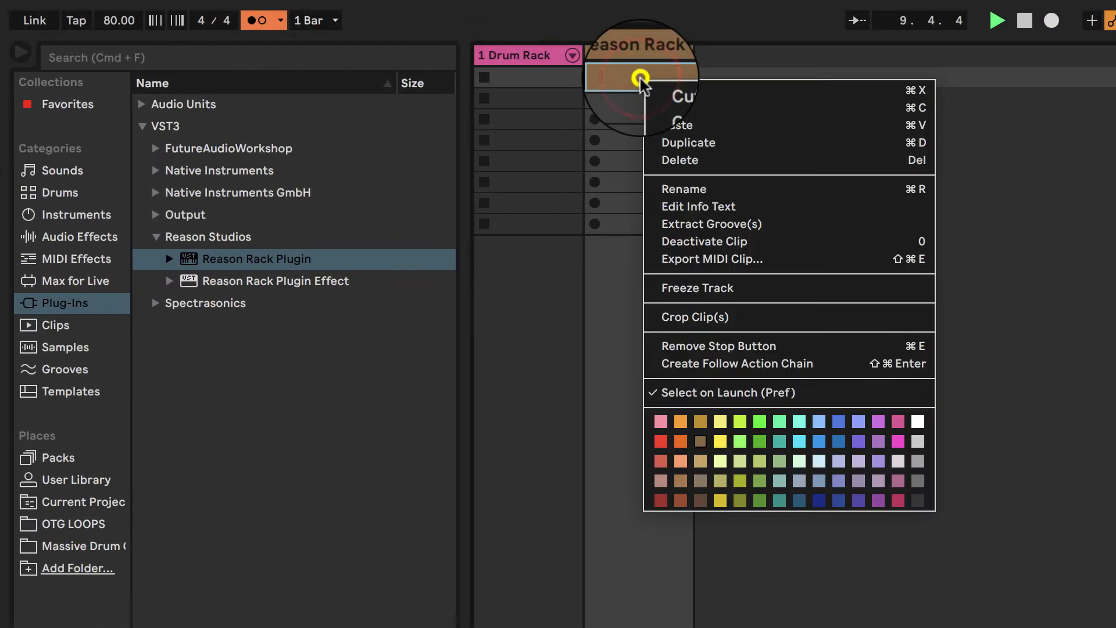
pyautogui.click(674, 112)
pyautogui.rightClick(649, 113)
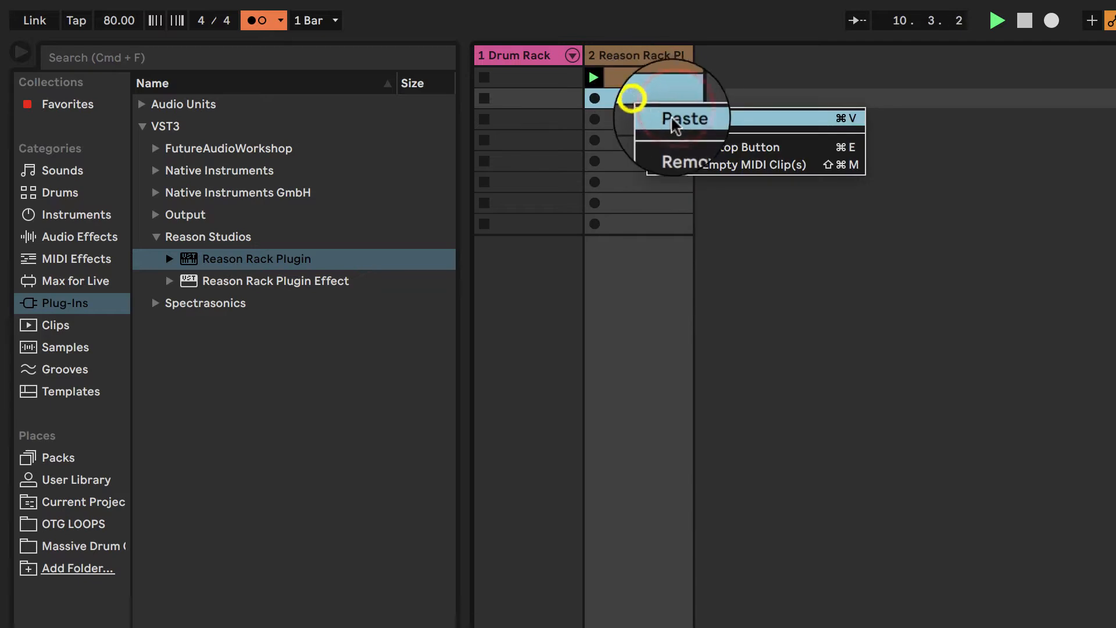
pyautogui.click(668, 118)
pyautogui.click(593, 97)
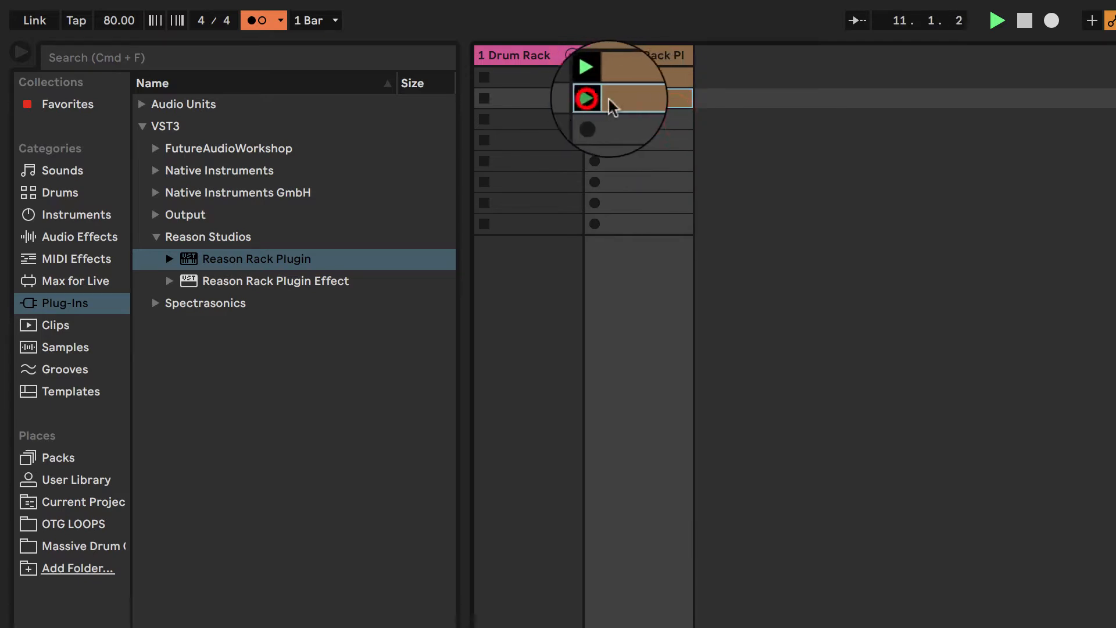
# Open the copied clip's notes and delete all D1 hi-hat and C#1 snare notes
pyautogui.doubleClick(655, 110)
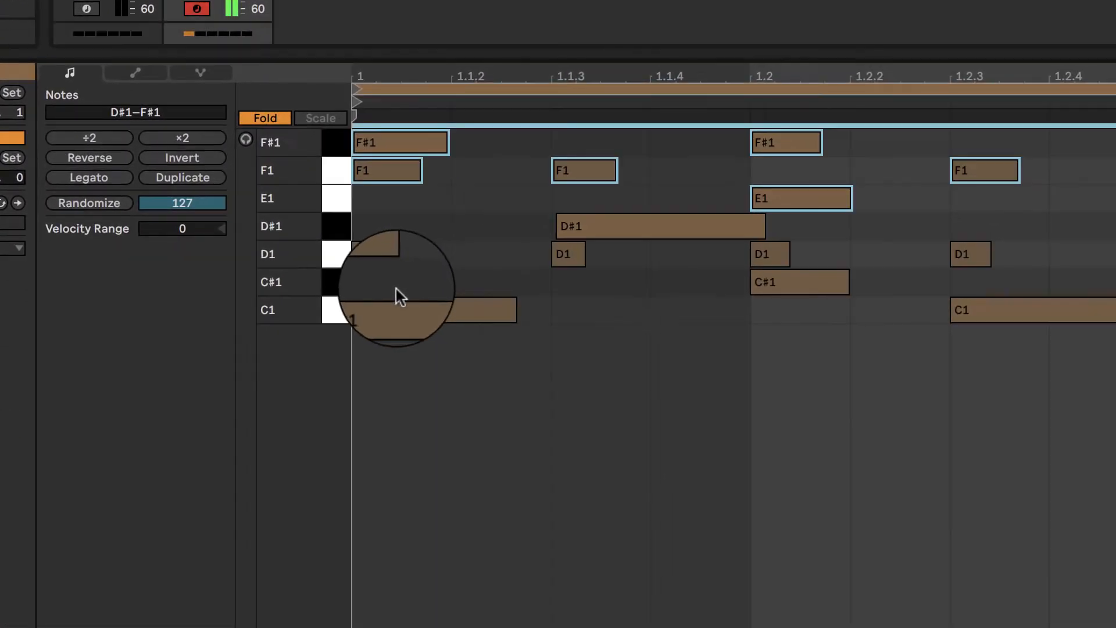
pyautogui.click(365, 287)
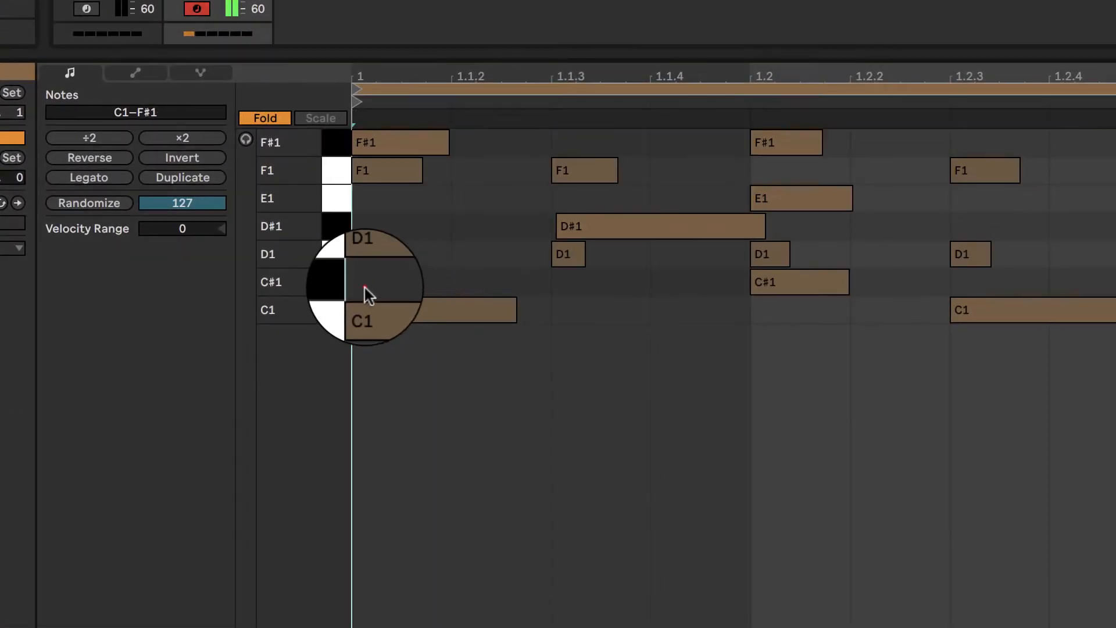
pyautogui.moveTo(364, 287); pyautogui.dragTo(1115, 251)
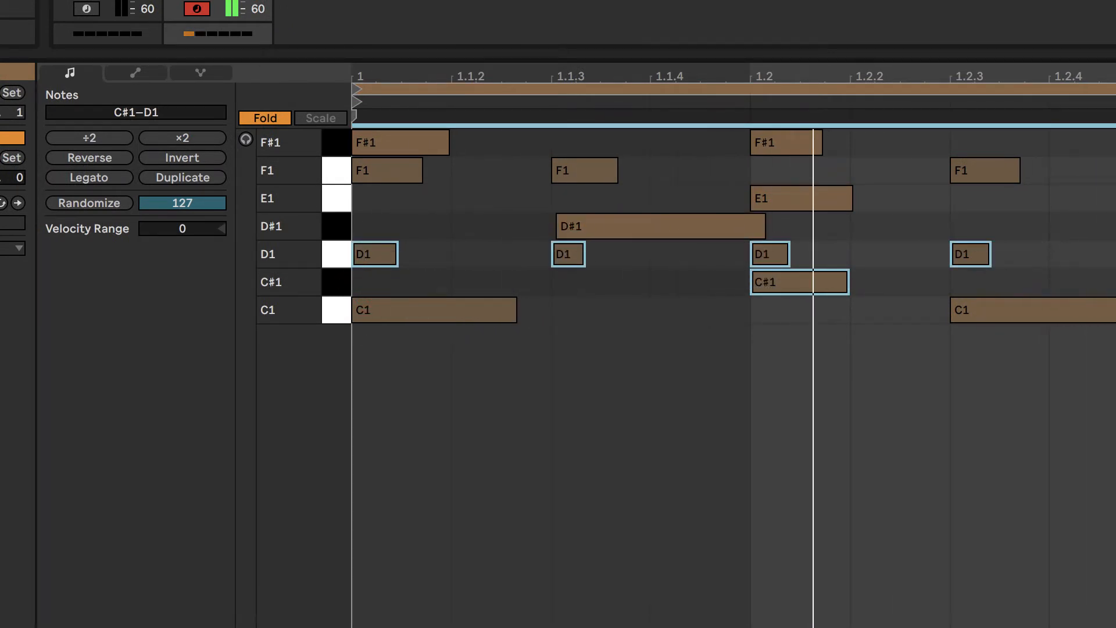
pyautogui.press('Delete')
pyautogui.press('space')
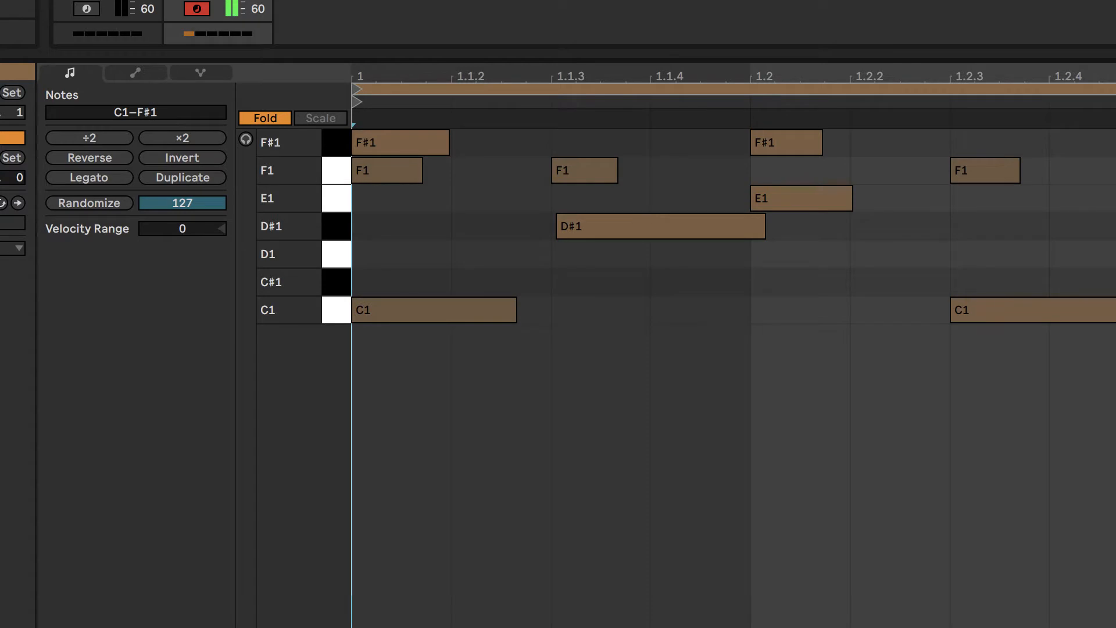
# Play back the edited second clip with its hi-hat and snare notes removed
pyautogui.press('space')
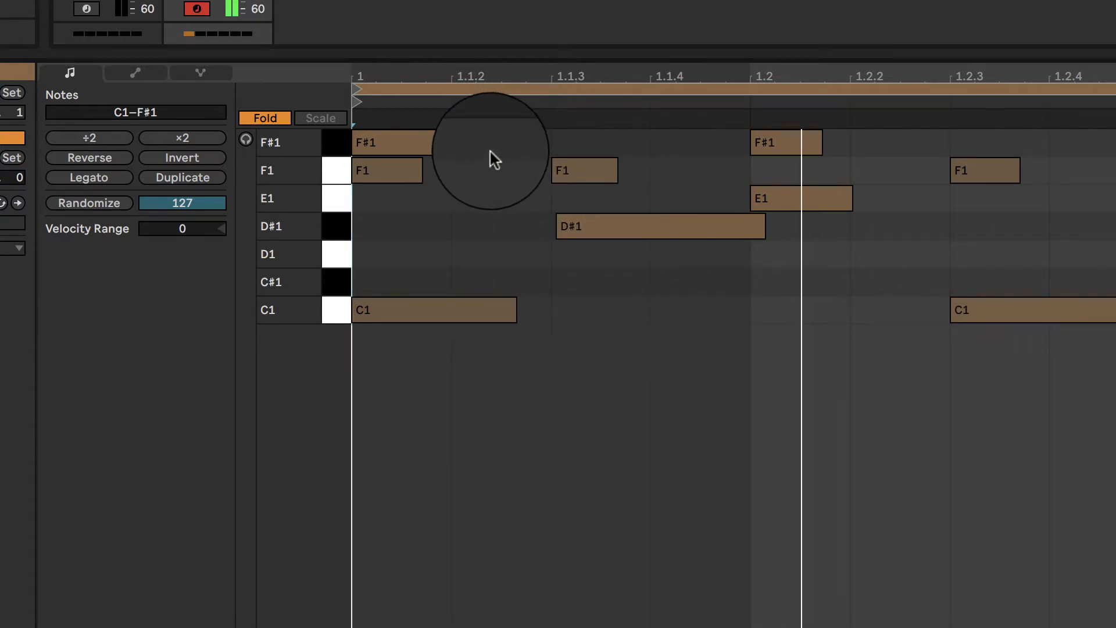
pyautogui.press('space')
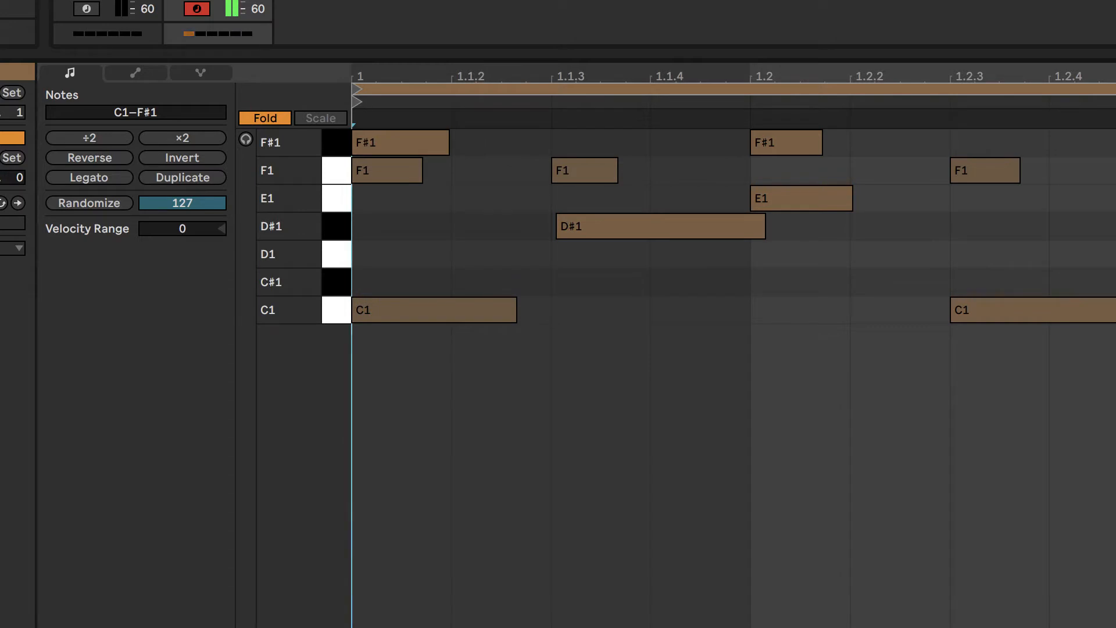
pyautogui.press('space')
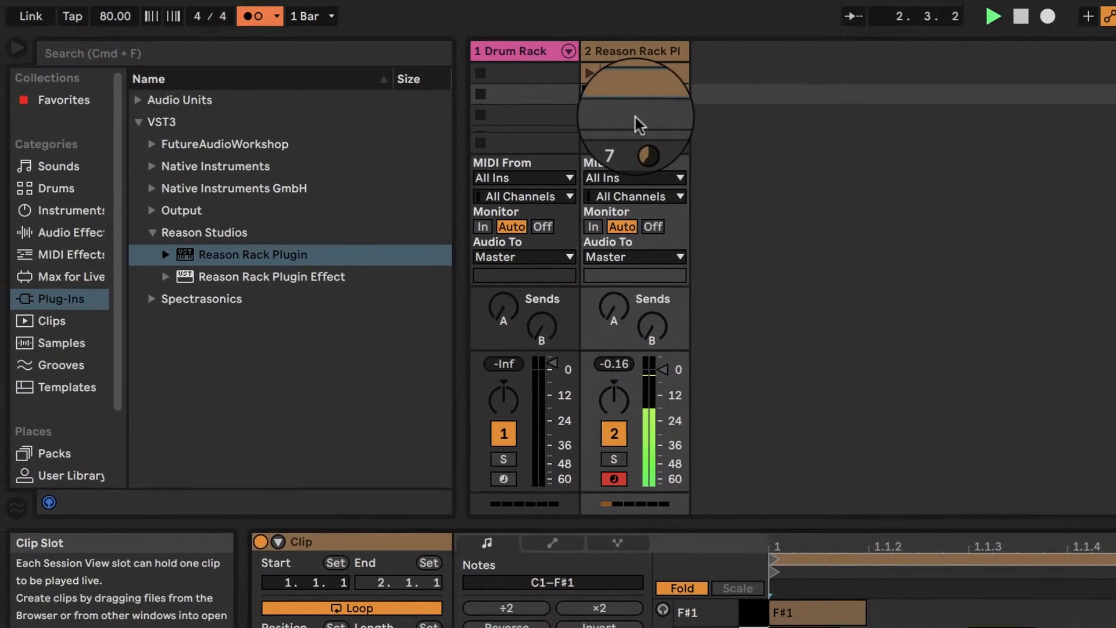
pyautogui.doubleClick(639, 119)
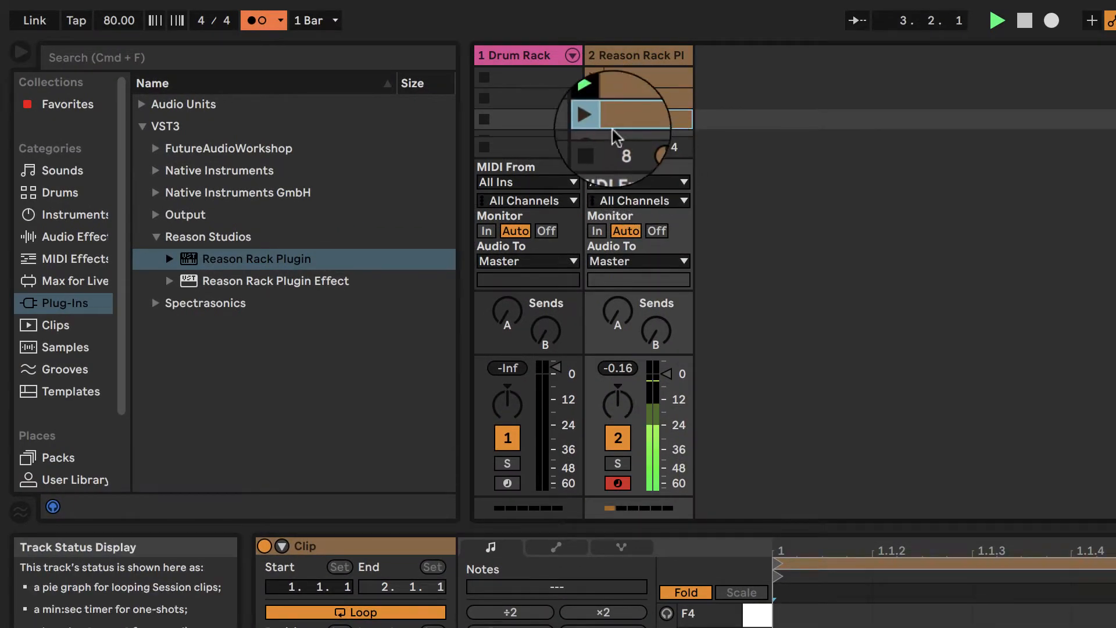
pyautogui.click(612, 104)
pyautogui.rightClick(628, 125)
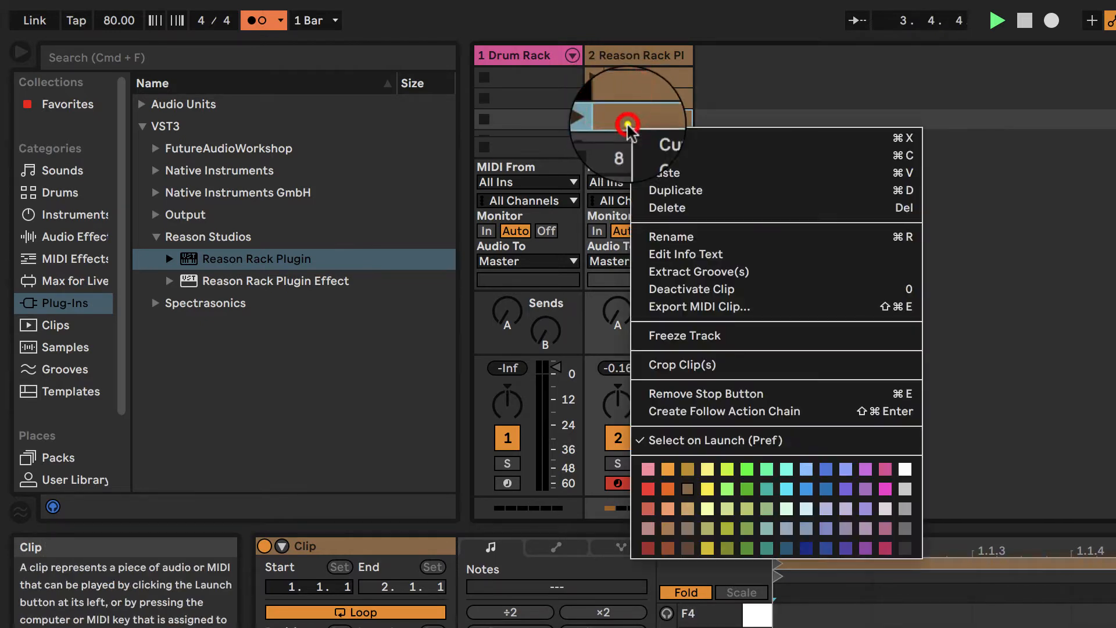
pyautogui.click(642, 138)
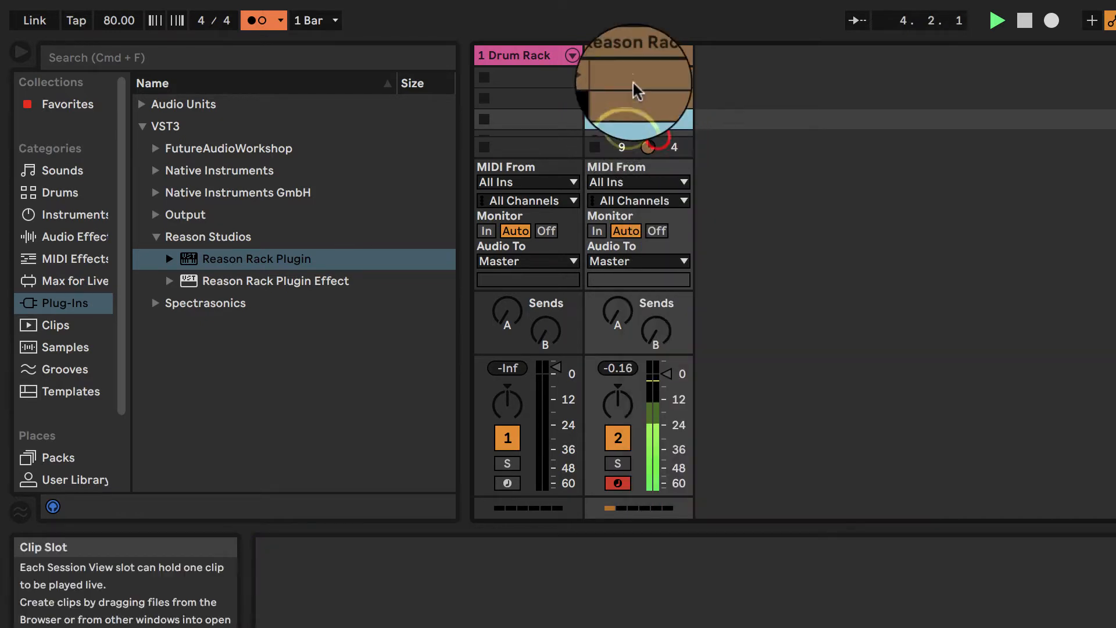
pyautogui.rightClick(637, 123)
pyautogui.click(665, 139)
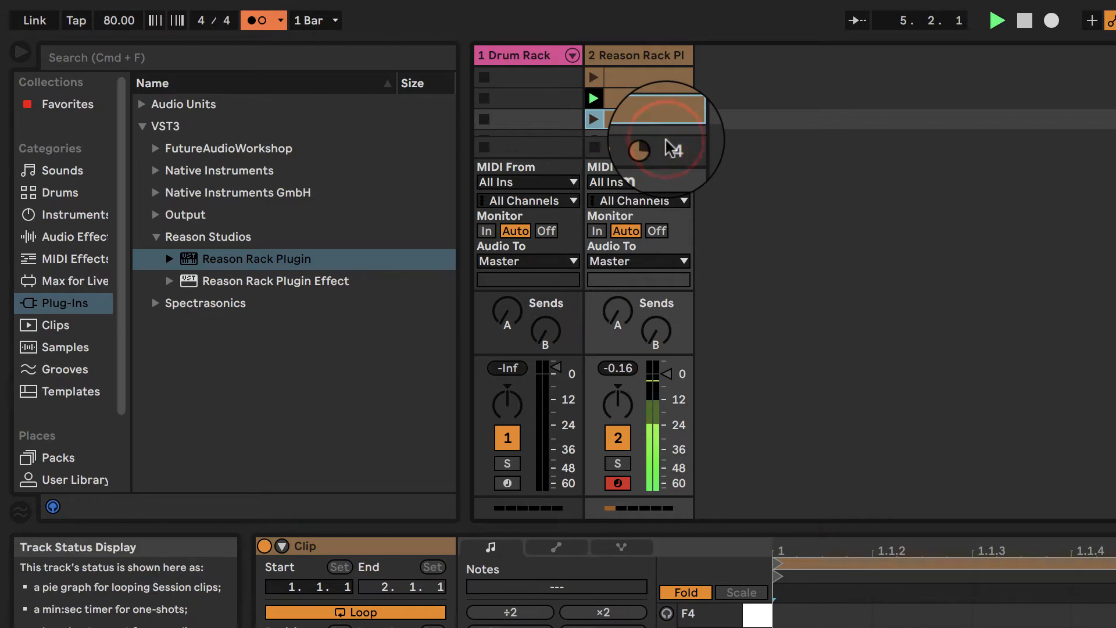
pyautogui.rightClick(643, 117)
pyautogui.click(660, 123)
# Copy the second drum clip into the third slot of the Reason Rack track and enlarge the clip grid area
pyautogui.rightClick(639, 99)
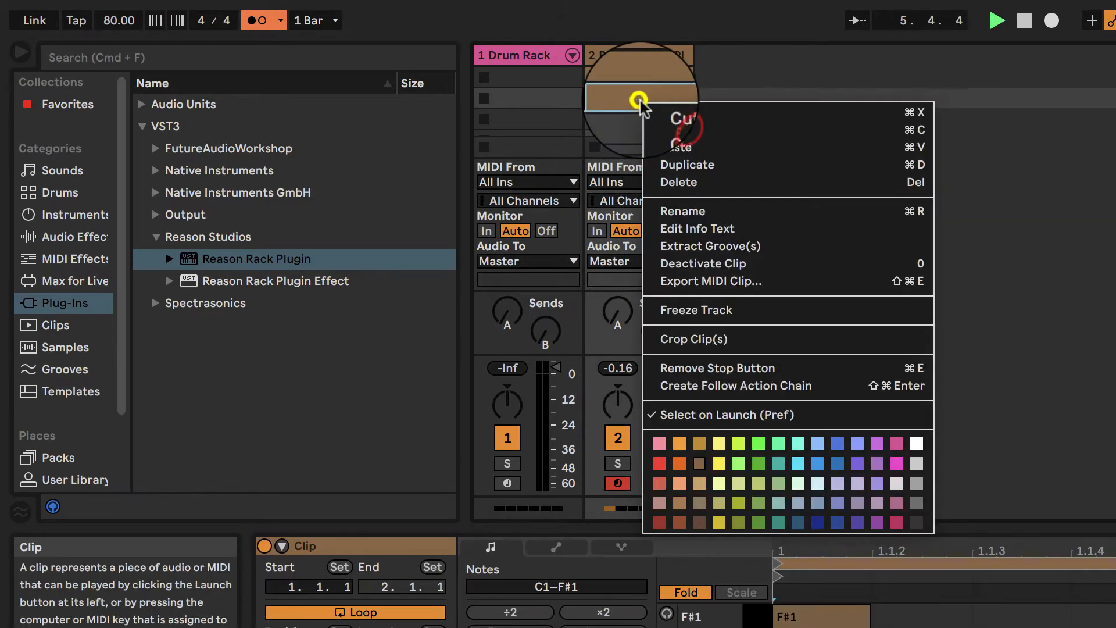
pyautogui.click(657, 130)
pyautogui.rightClick(639, 119)
pyautogui.click(674, 130)
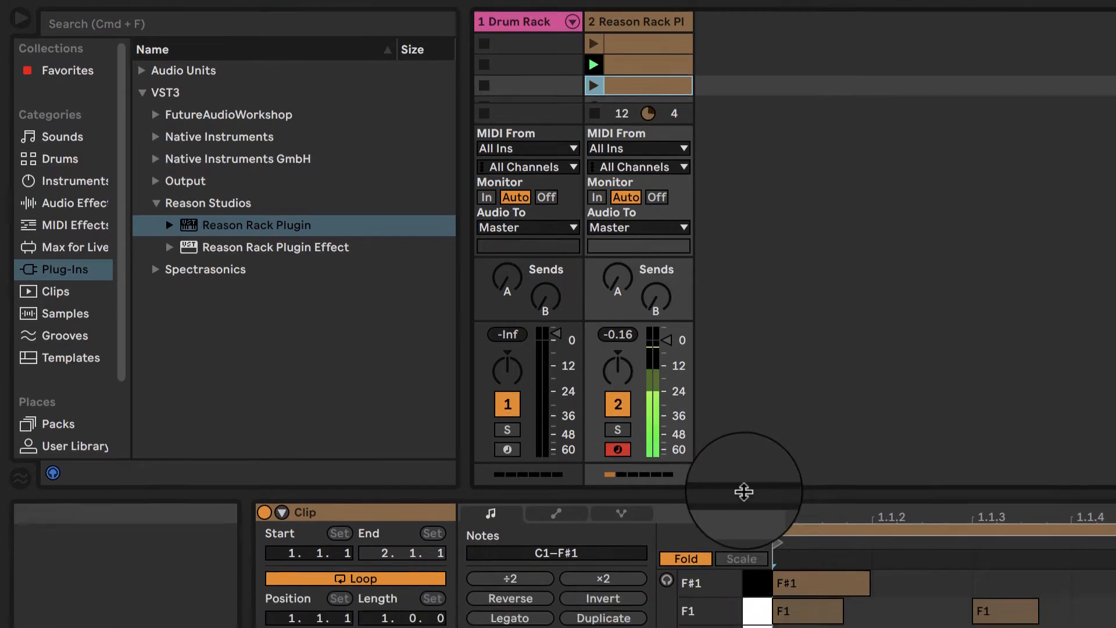
pyautogui.moveTo(744, 492); pyautogui.dragTo(755, 627)
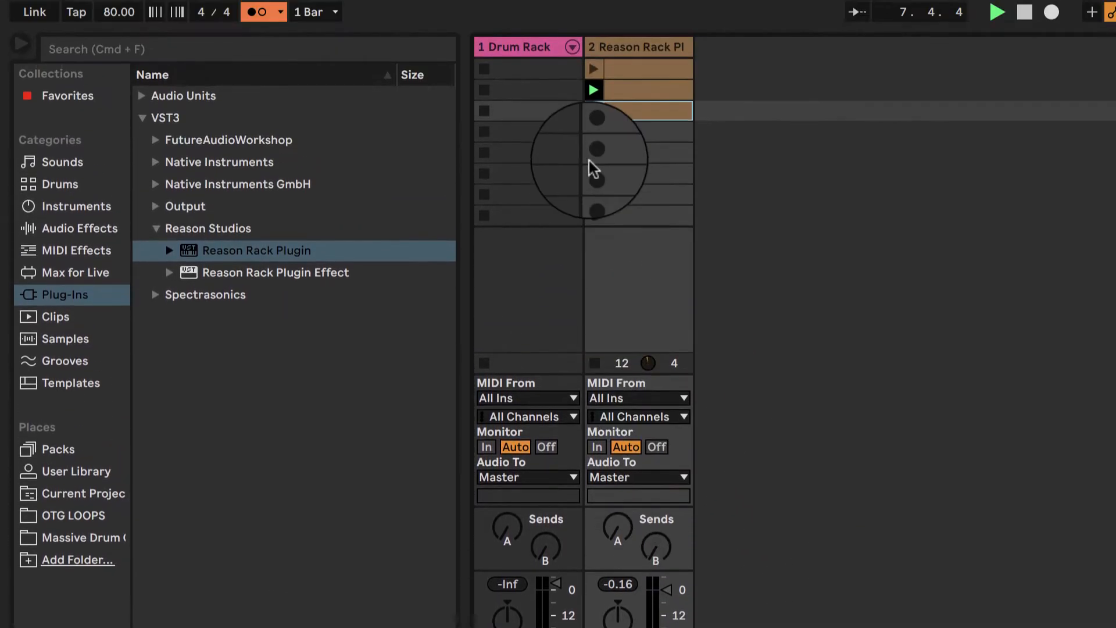
# Open the third clip's notes and delete everything except the C1 kick notes
pyautogui.click(637, 114)
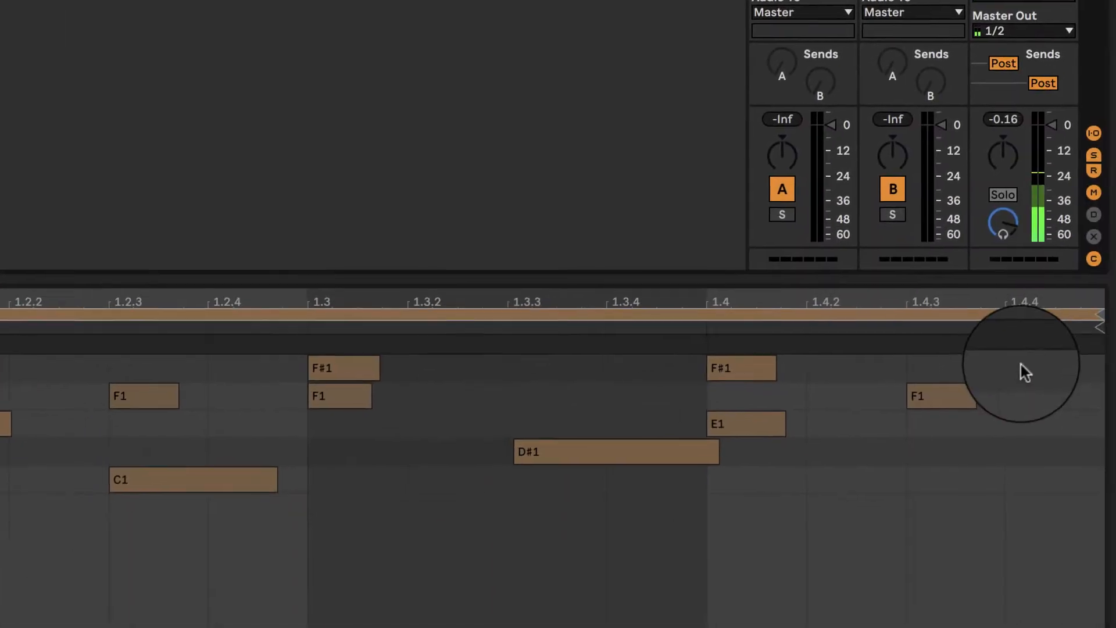
pyautogui.moveTo(1016, 365); pyautogui.dragTo(1, 450)
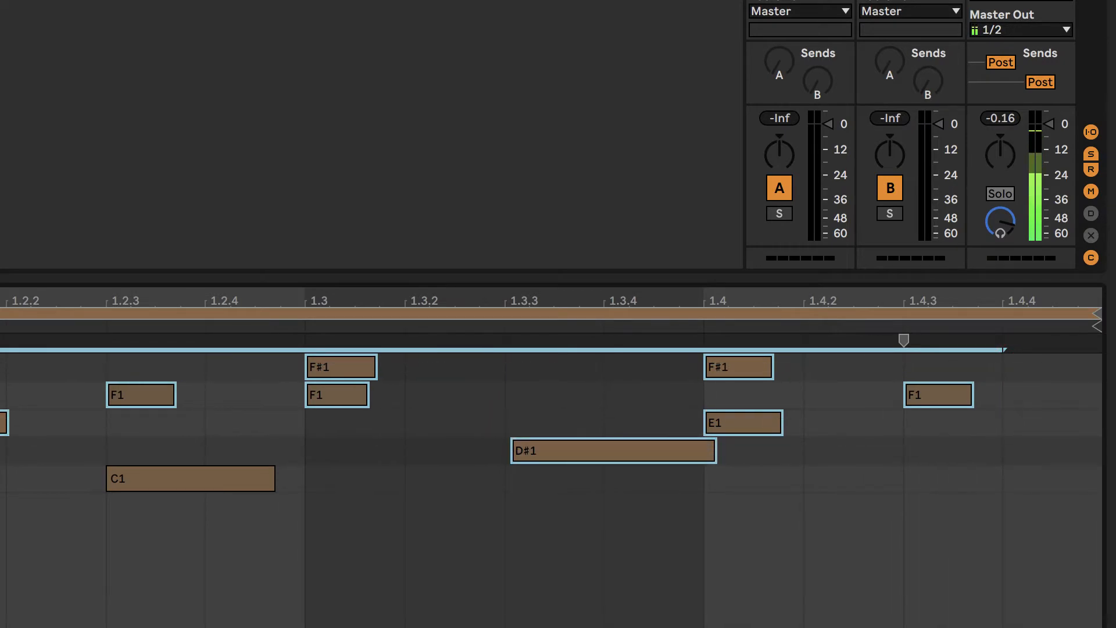
pyautogui.press('Delete')
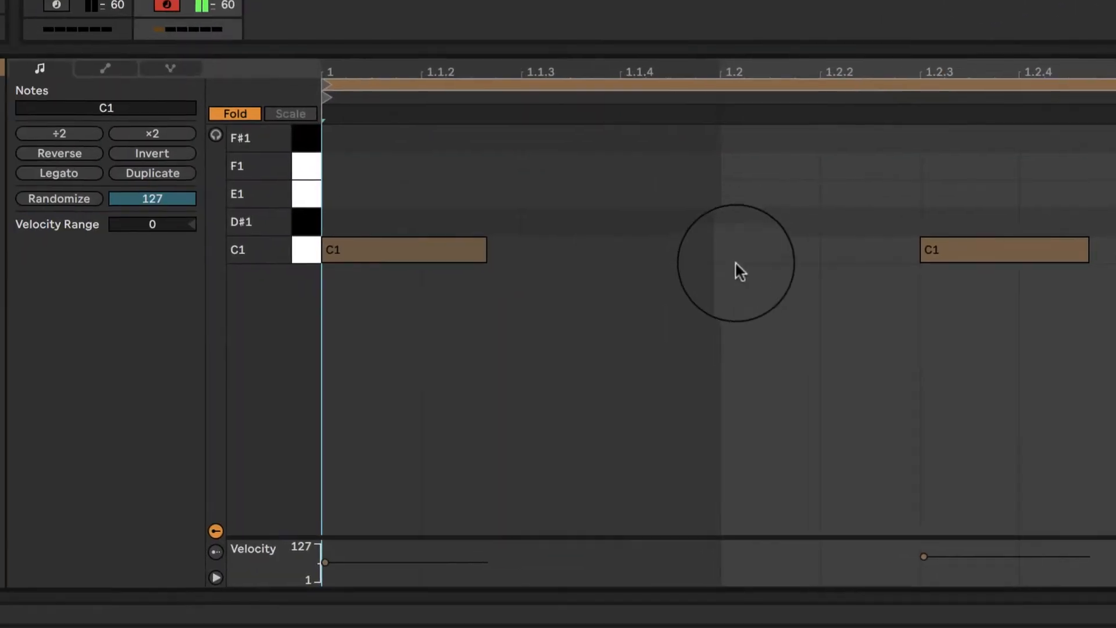
pyautogui.doubleClick(766, 247)
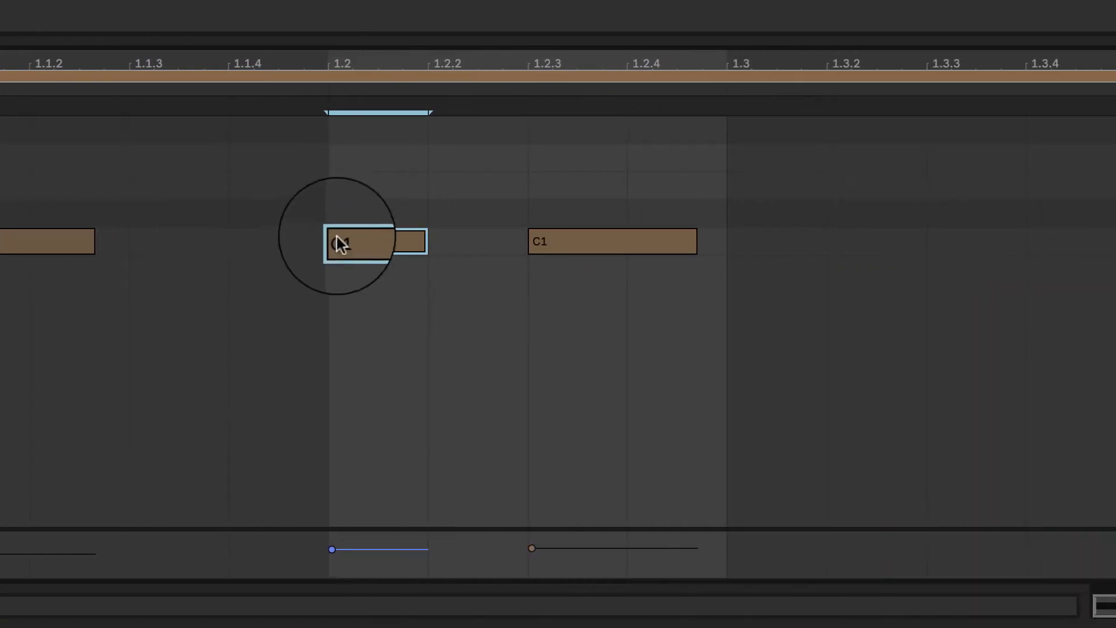
pyautogui.doubleClick(346, 241)
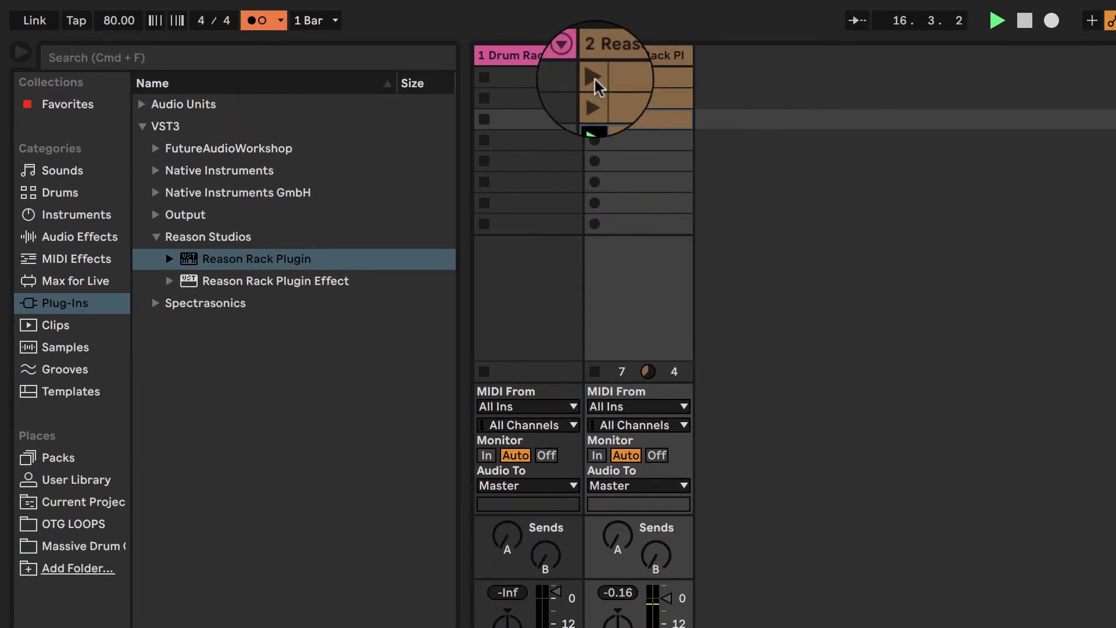
# Launch the first, second and third drum clips in turn to compare them, and return to the first clip
pyautogui.click(595, 78)
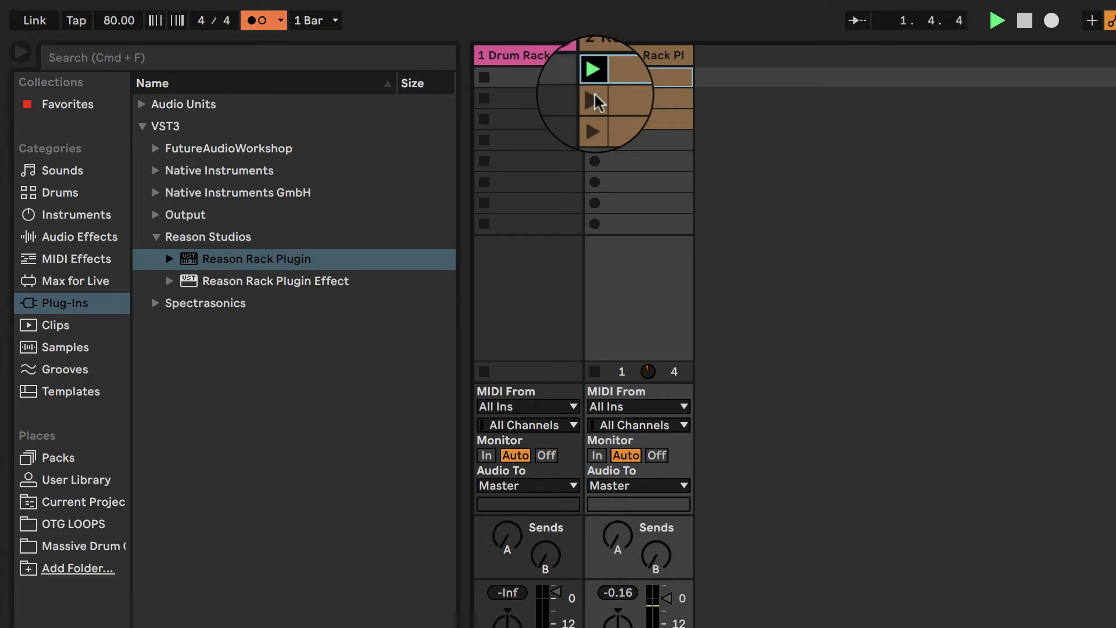
pyautogui.click(594, 99)
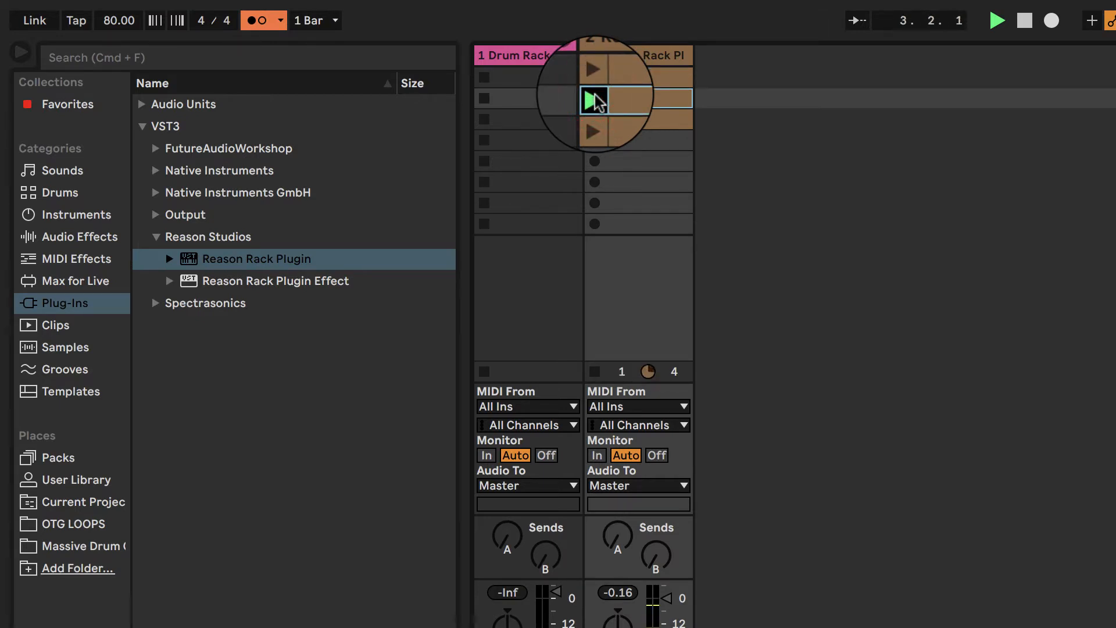
pyautogui.click(594, 119)
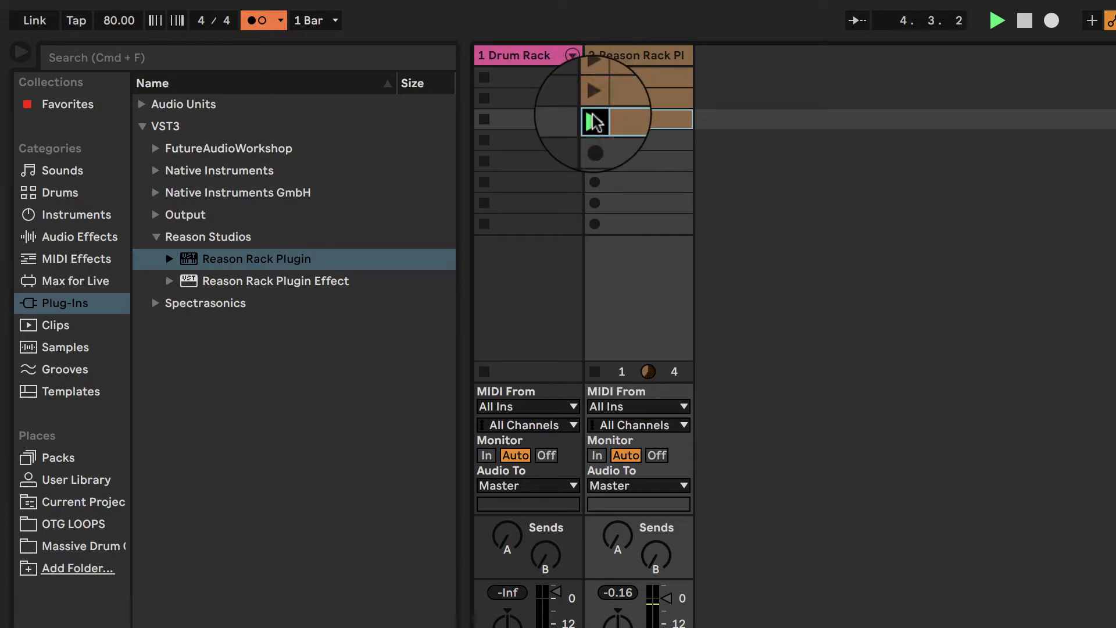
pyautogui.click(594, 78)
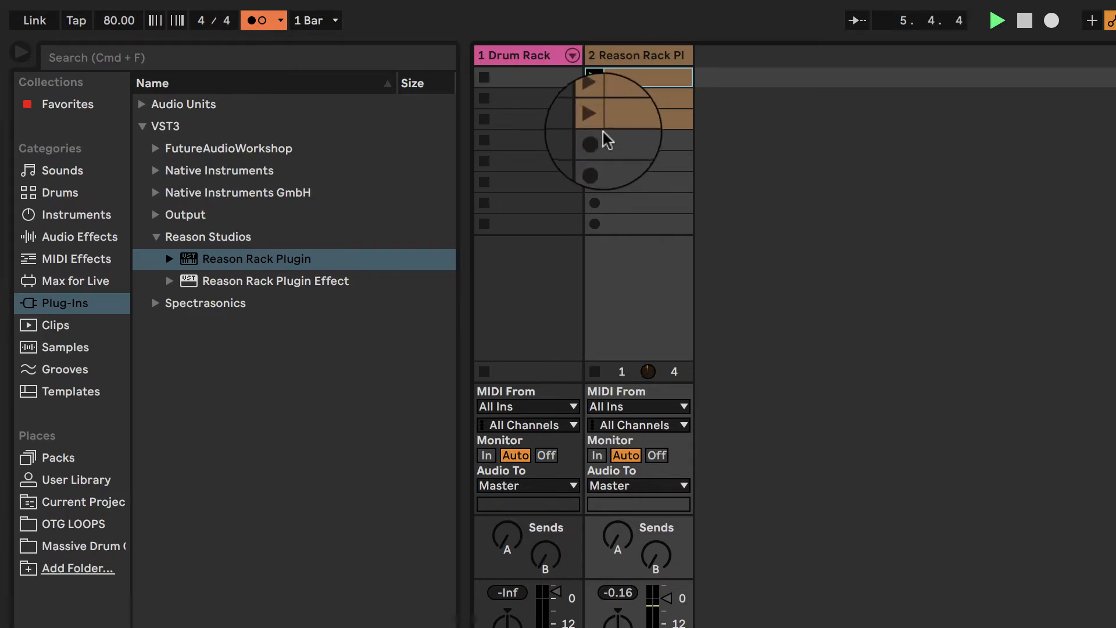
pyautogui.click(657, 55)
pyautogui.rightClick(583, 63)
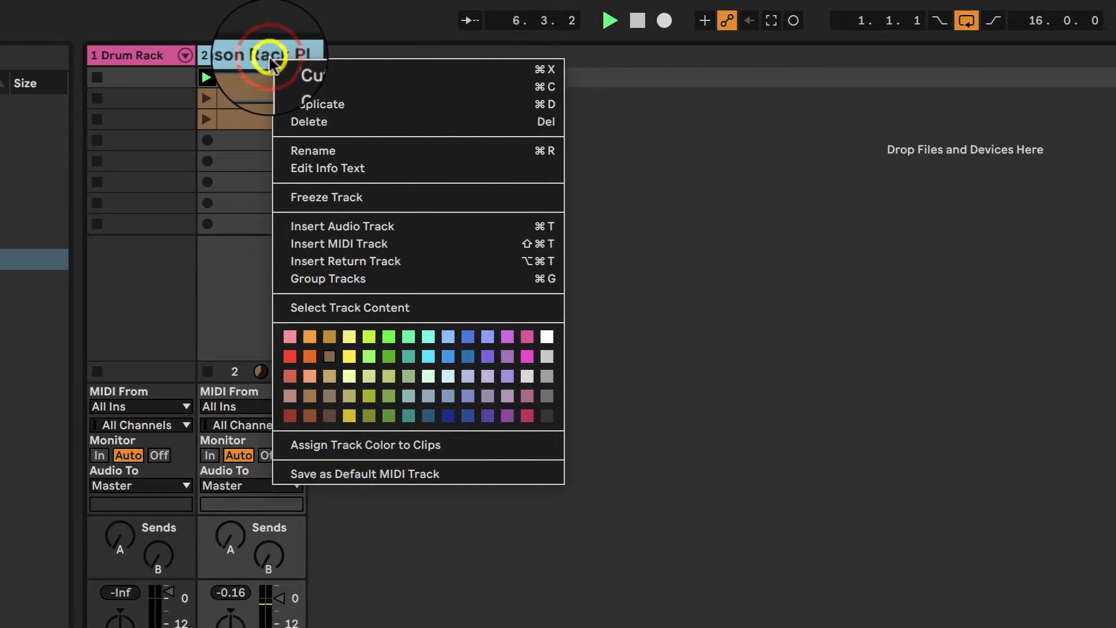
pyautogui.click(1115, 331)
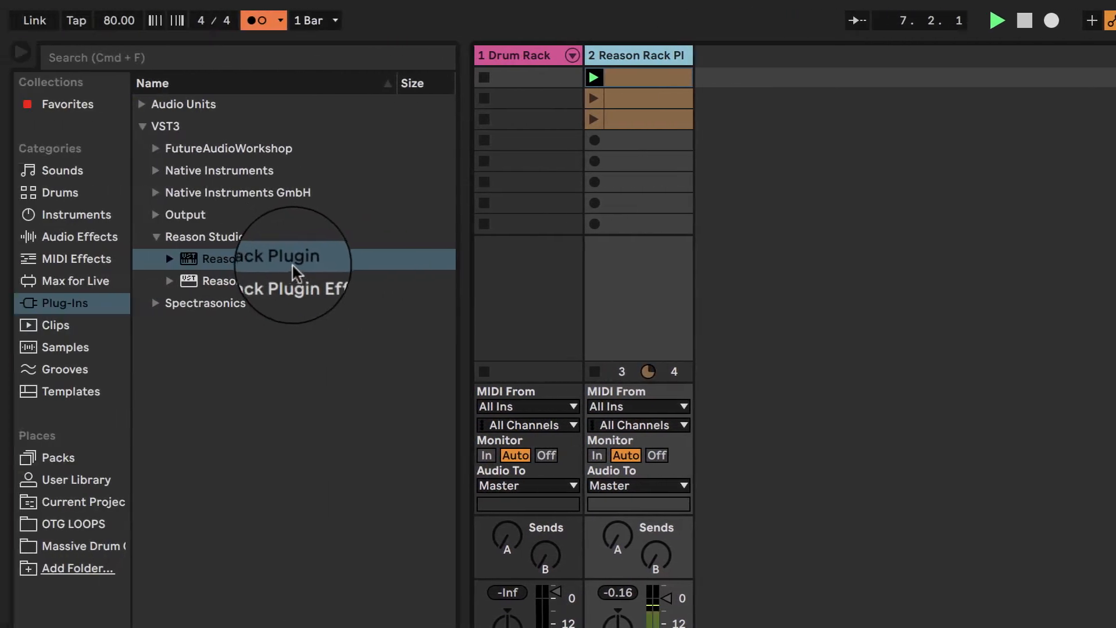
# Add another Reason Rack Plugin on a new track beside the drum track and expand the plugin's browser
pyautogui.moveTo(125, 264); pyautogui.dragTo(671, 270)
pyautogui.moveTo(399, 127); pyautogui.dragTo(399, 127)
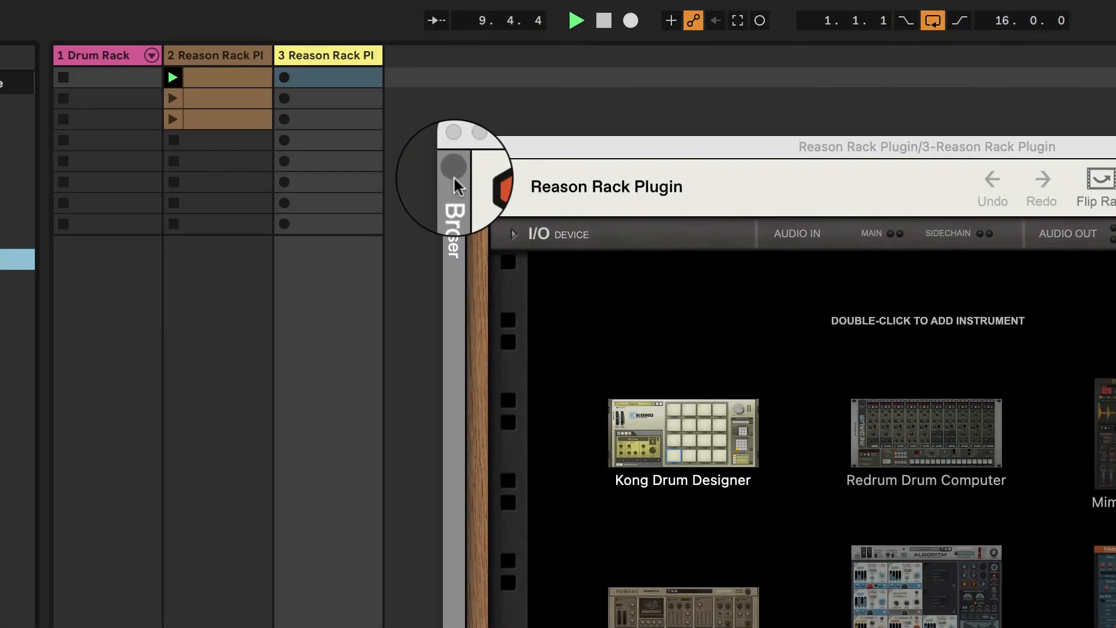
pyautogui.click(411, 80)
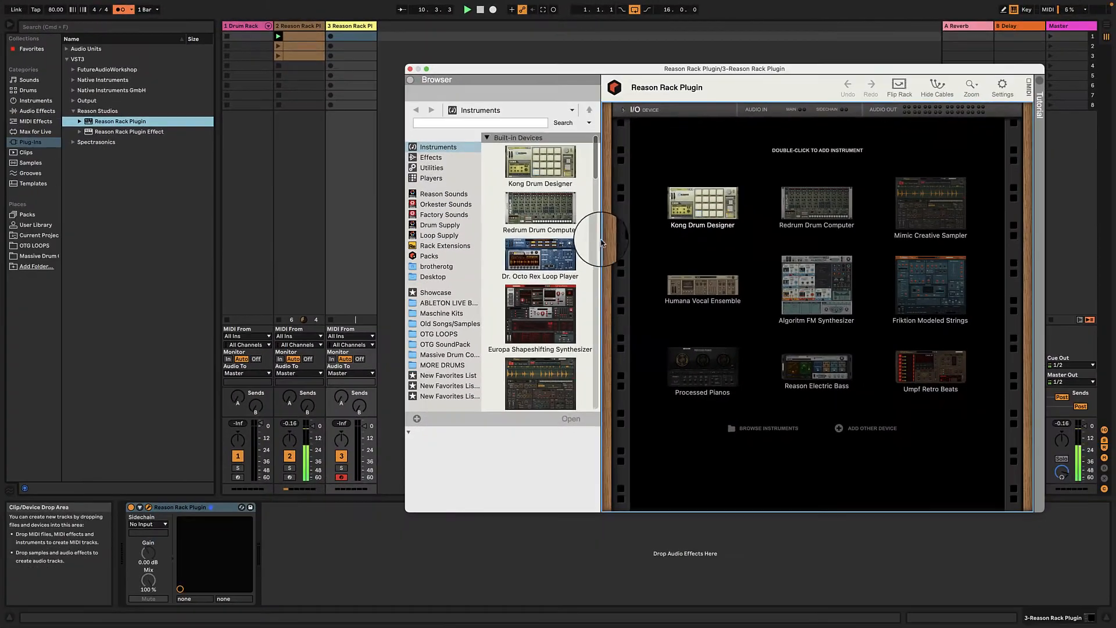
# Find Reason Electric Bass among the plugin's instruments and add it to the rack
pyautogui.scroll(-2, 579, 256)
pyautogui.scroll(-1, 578, 257)
pyautogui.scroll(-5, 579, 257)
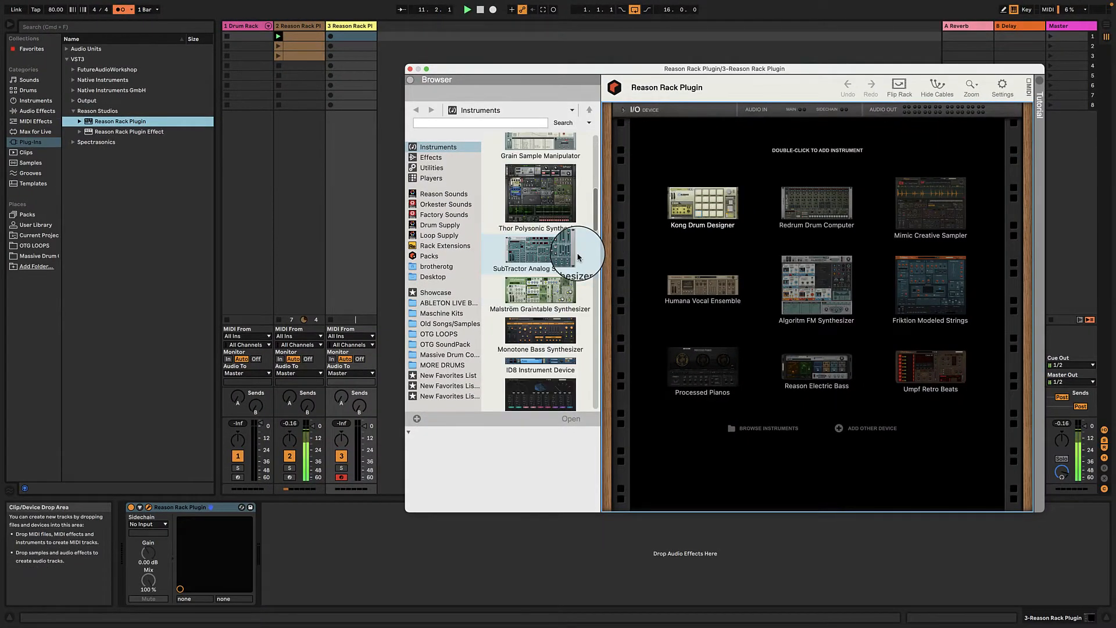
pyautogui.scroll(-8, 577, 257)
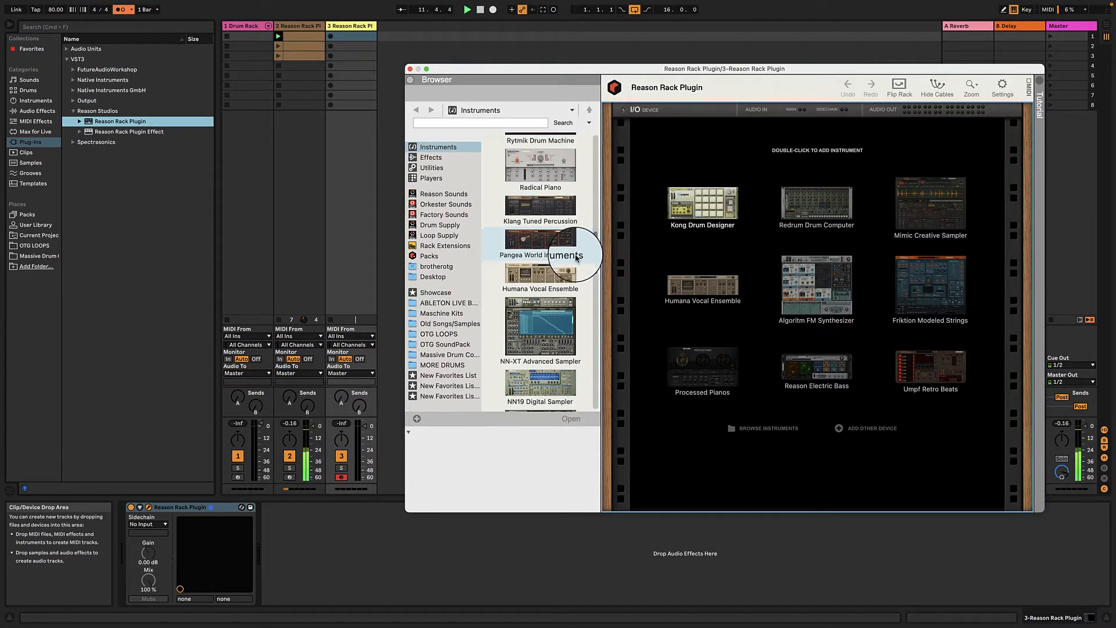
pyautogui.scroll(-3, 576, 259)
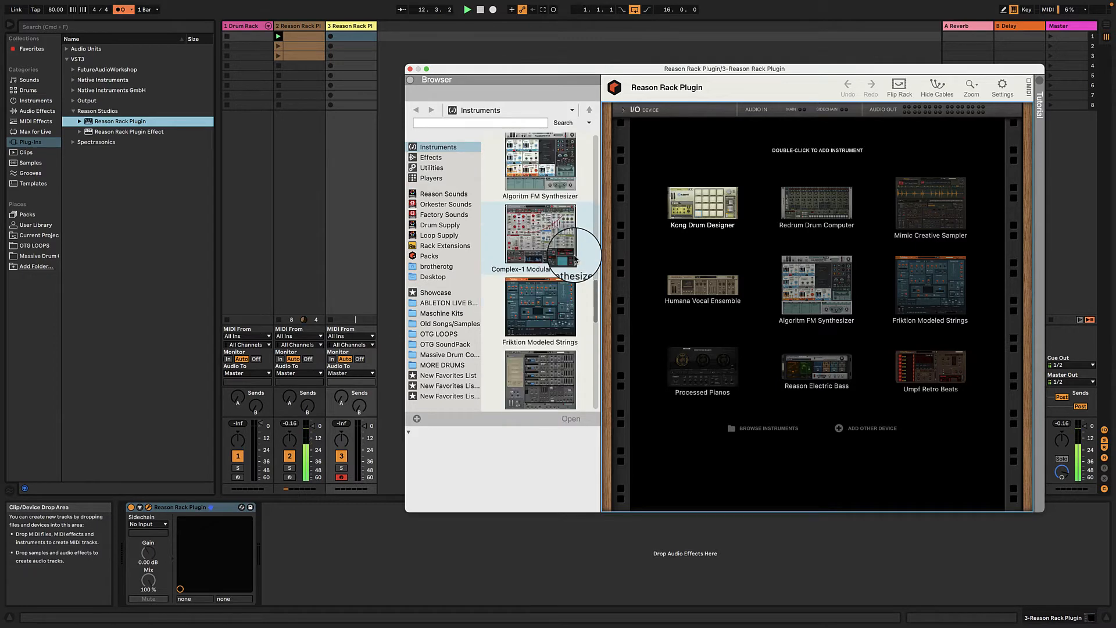
pyautogui.scroll(-10, 574, 259)
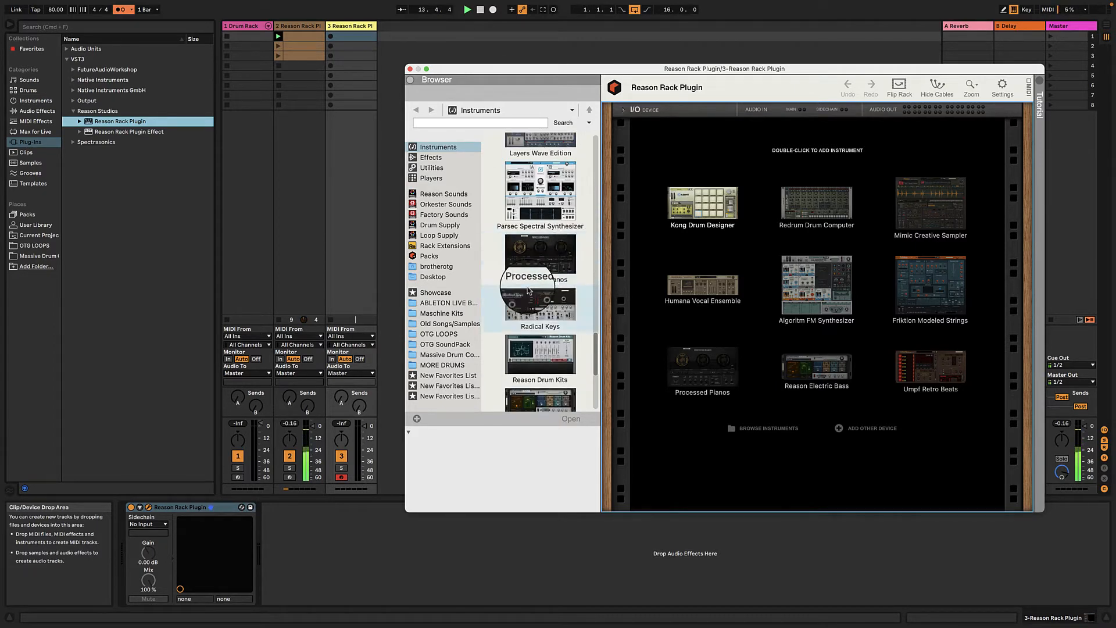
pyautogui.scroll(-5, 525, 270)
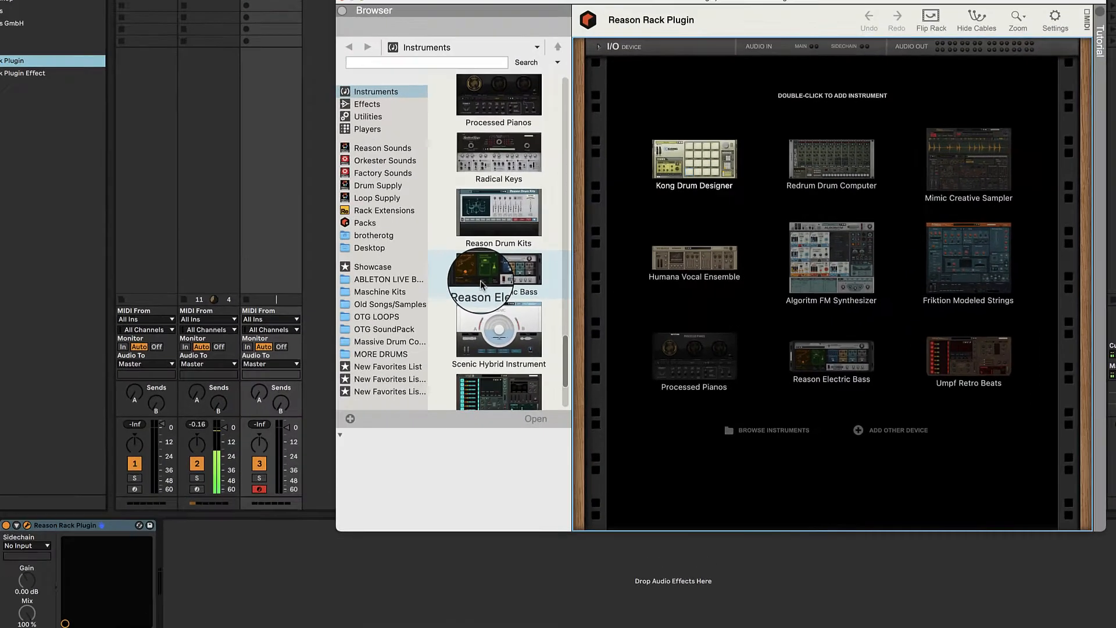
pyautogui.moveTo(529, 309); pyautogui.dragTo(808, 326)
# Add the Scales & Chords player to the Electric Bass, with the scale set to Minor and Chords turned off
pyautogui.click(63, 76)
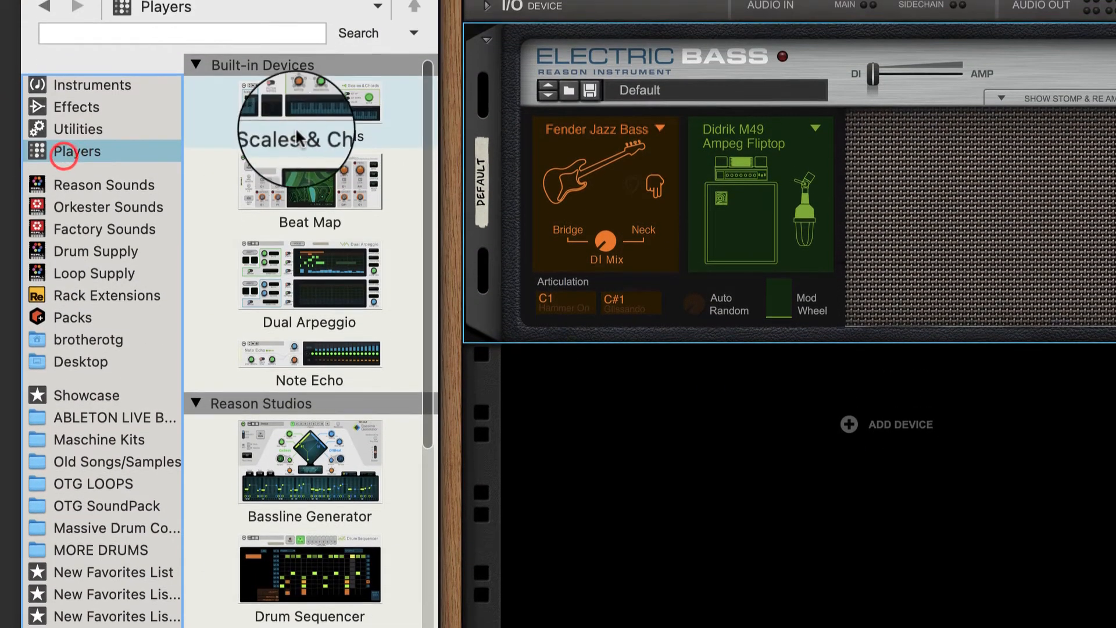
pyautogui.moveTo(298, 137); pyautogui.dragTo(750, 98)
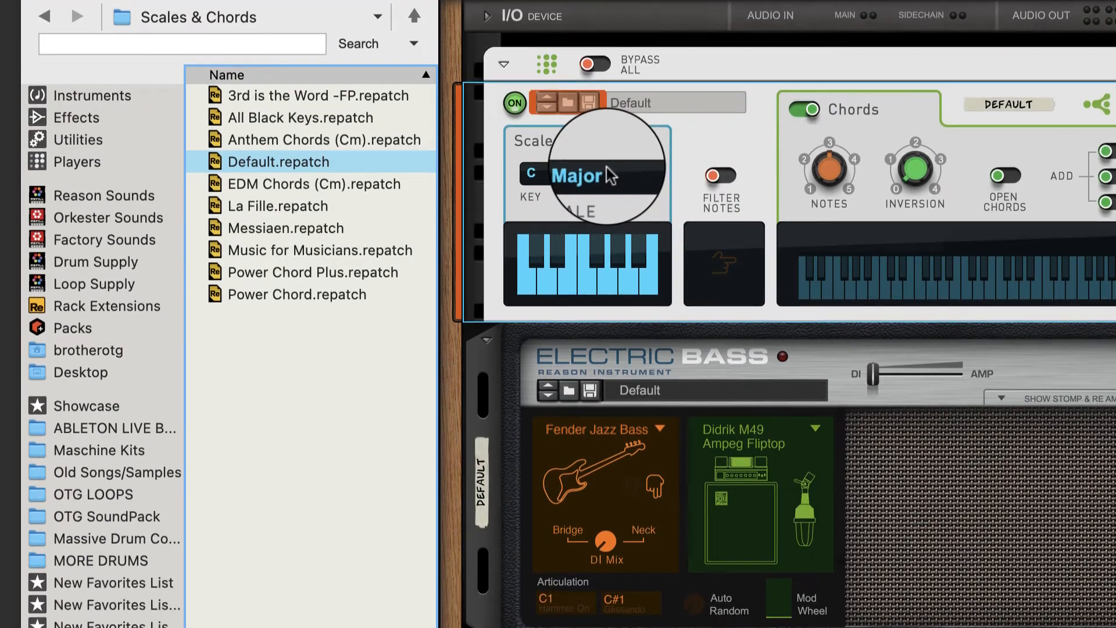
pyautogui.click(605, 349)
pyautogui.click(604, 375)
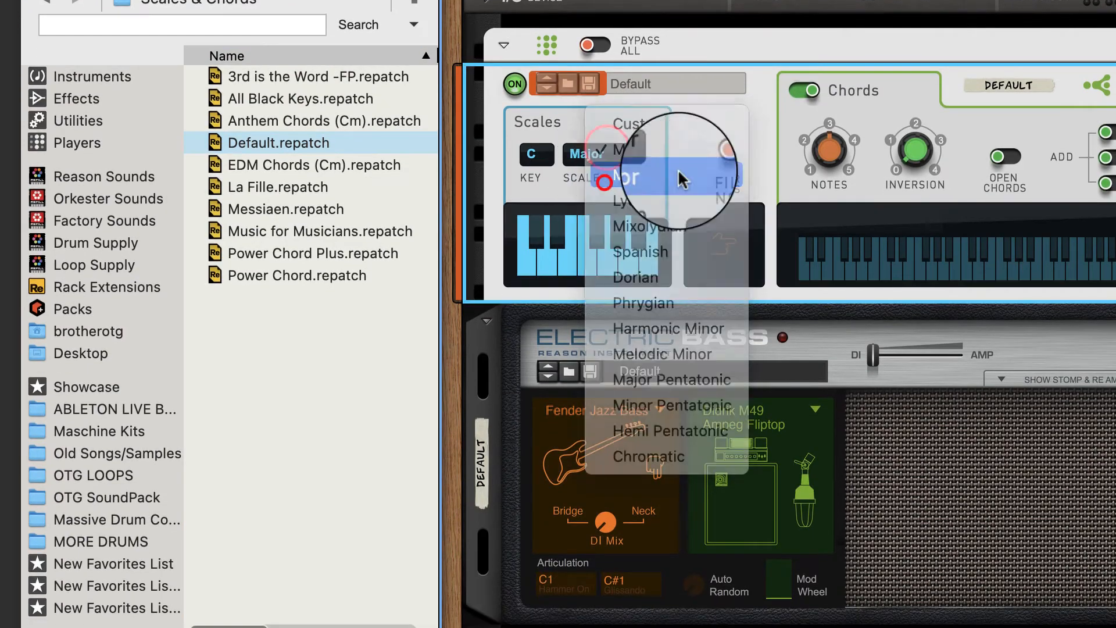
pyautogui.click(808, 93)
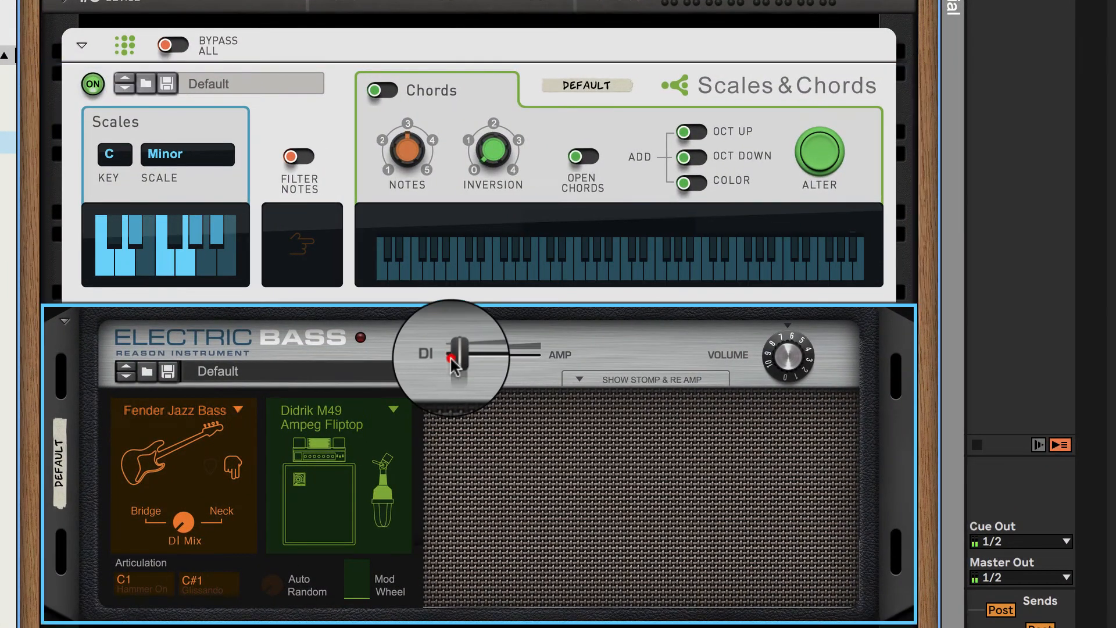
# Move the Electric Bass's DI/AMP balance to AMP and start recording a clip in the bass track's first slot
pyautogui.moveTo(452, 358); pyautogui.dragTo(549, 357)
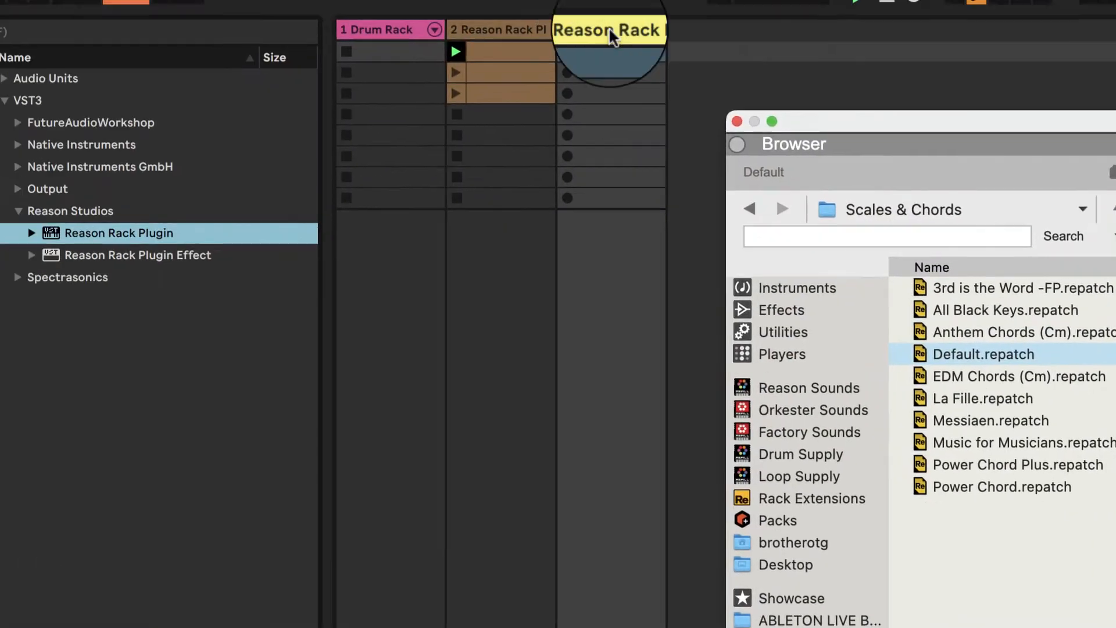
pyautogui.click(617, 52)
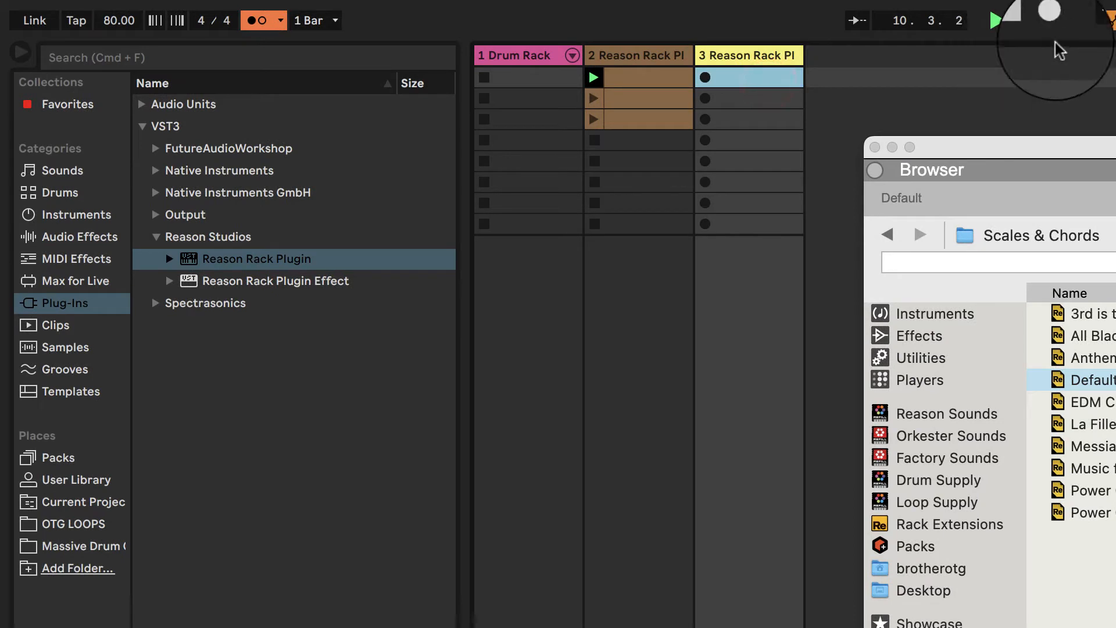
pyautogui.click(704, 78)
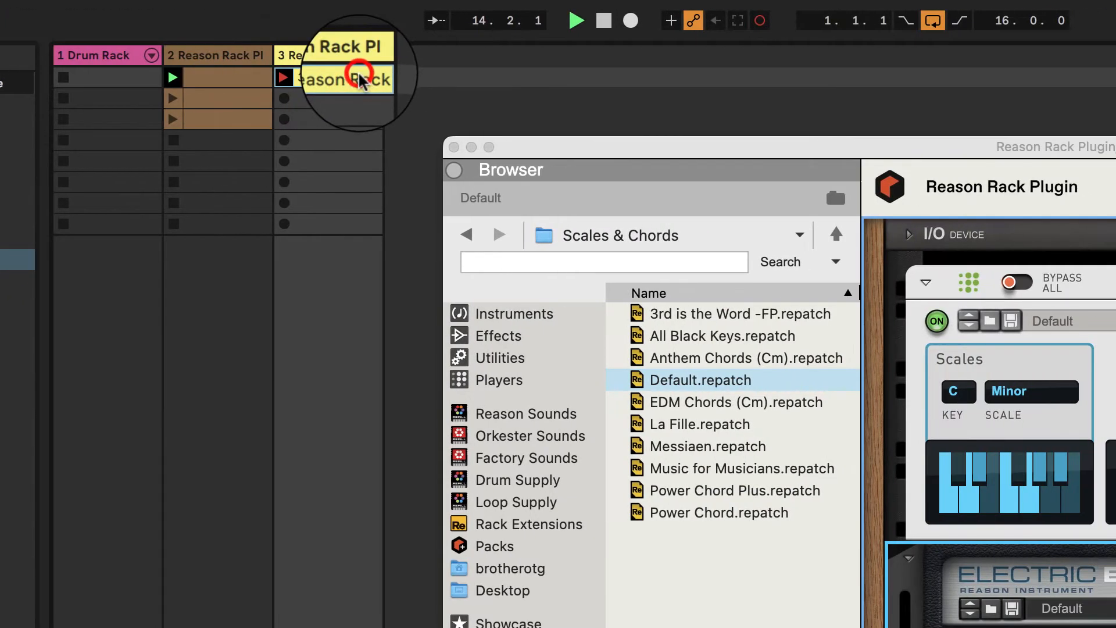
# Stop the session recording and delete the recorded take from the bass track's first slot
pyautogui.doubleClick(476, 81)
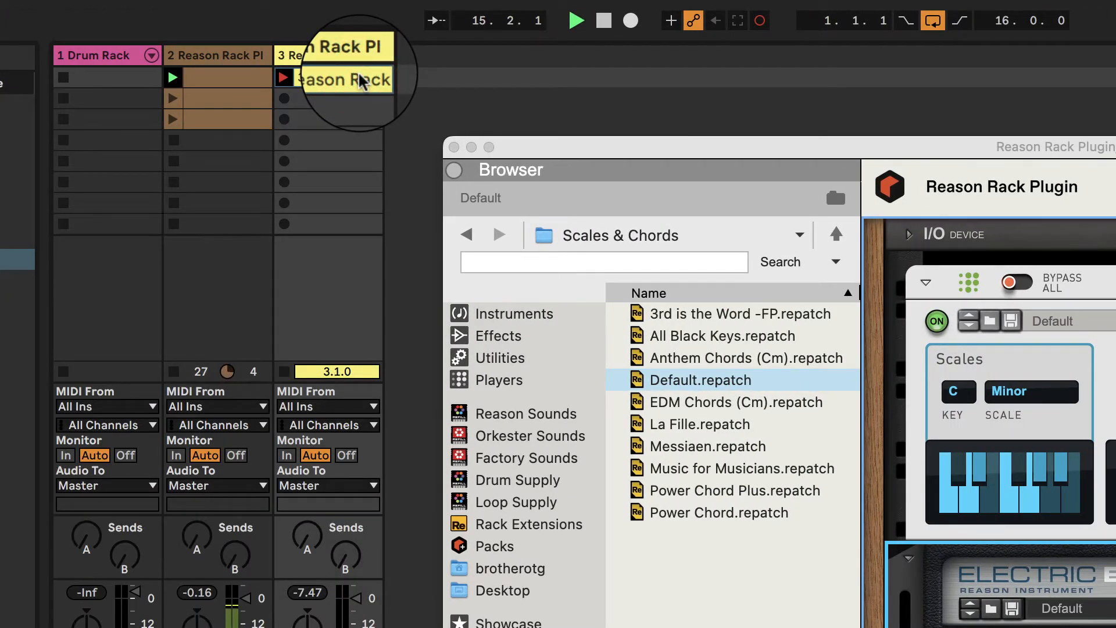
pyautogui.click(760, 20)
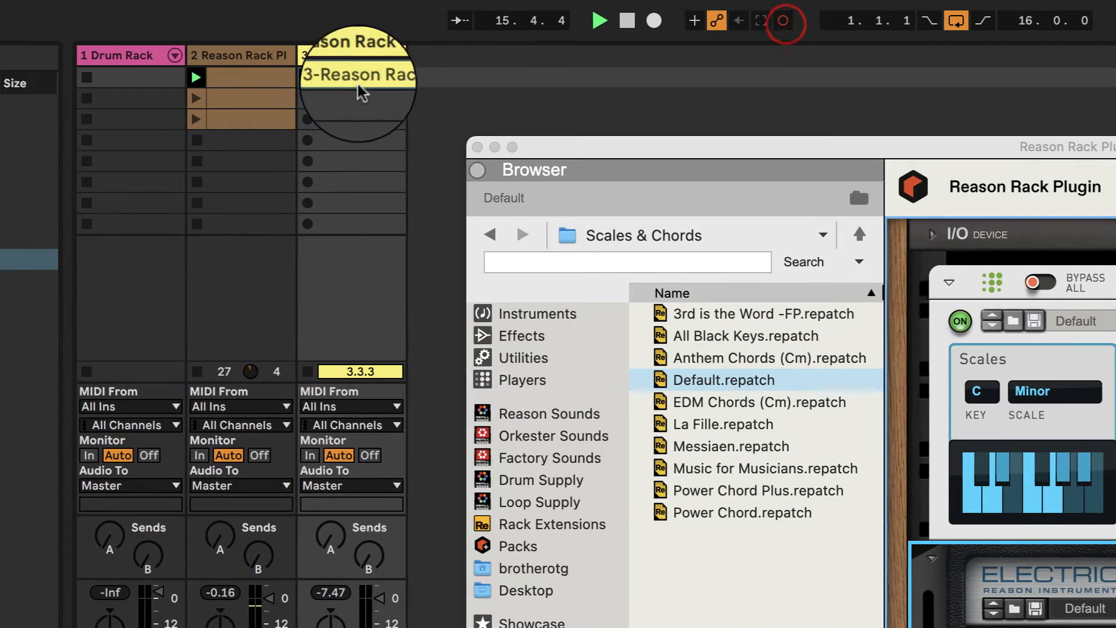
pyautogui.click(358, 81)
pyautogui.press('Delete')
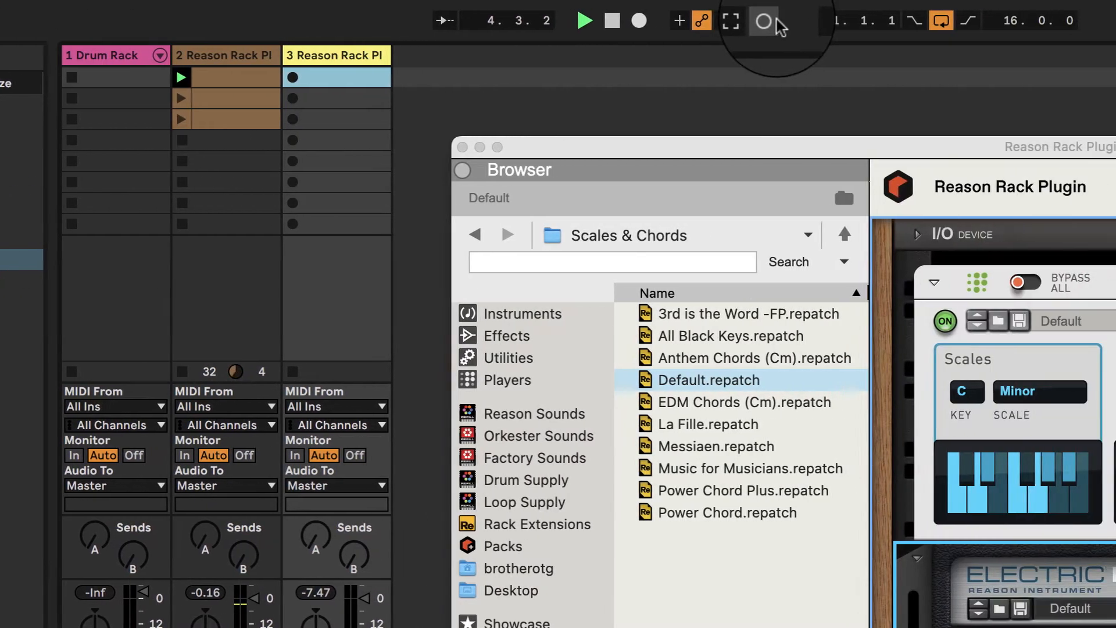
# Record a new bass clip in the bass track's first slot, end the recording and close the plugin window
pyautogui.click(766, 21)
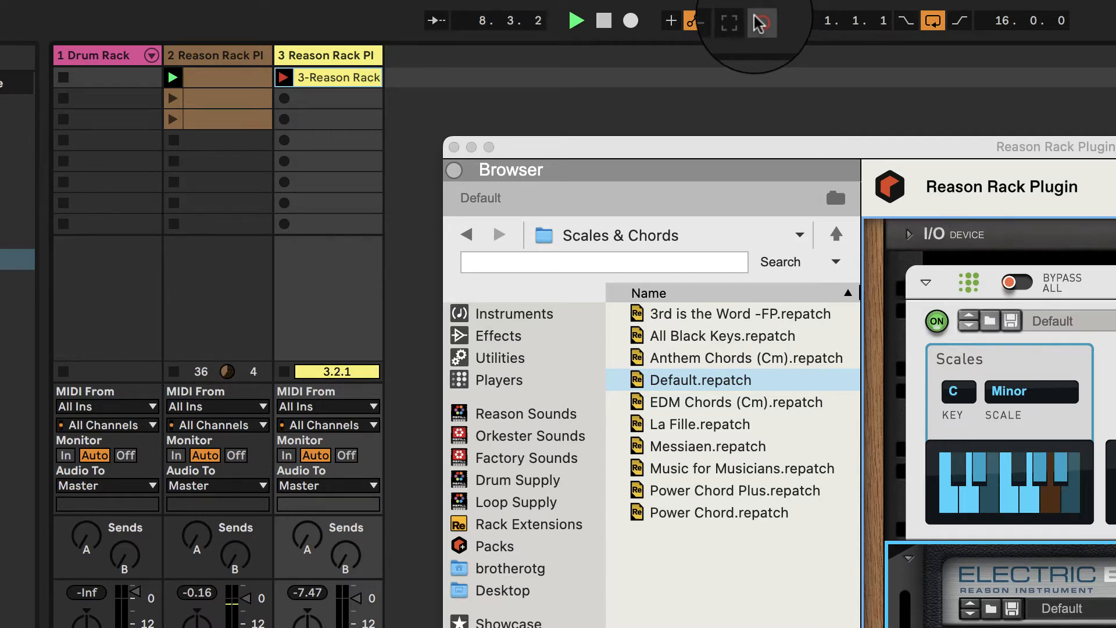
pyautogui.click(760, 23)
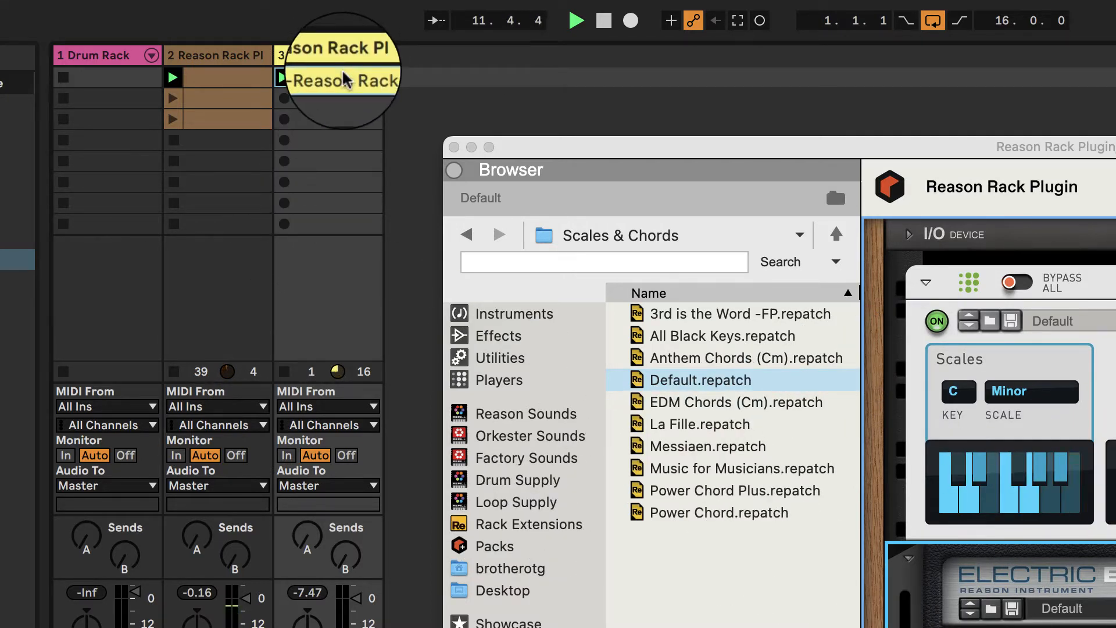
pyautogui.click(454, 148)
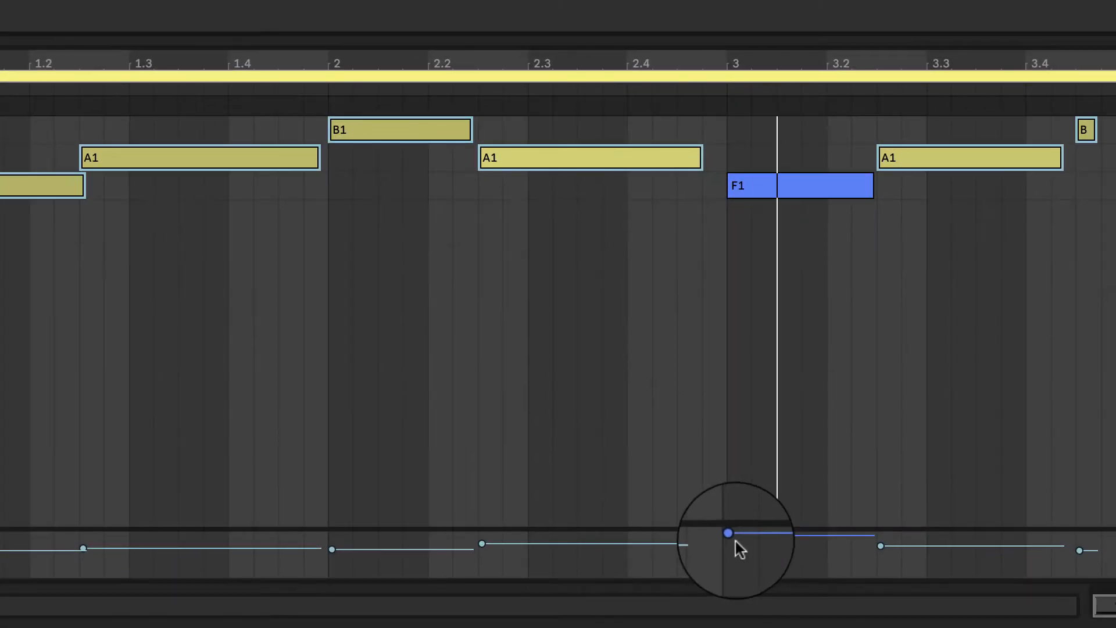
# In the bass clip, raise the velocity of the F1 note at bar 3 to 113 and of the opening F1 to 92
pyautogui.click(733, 539)
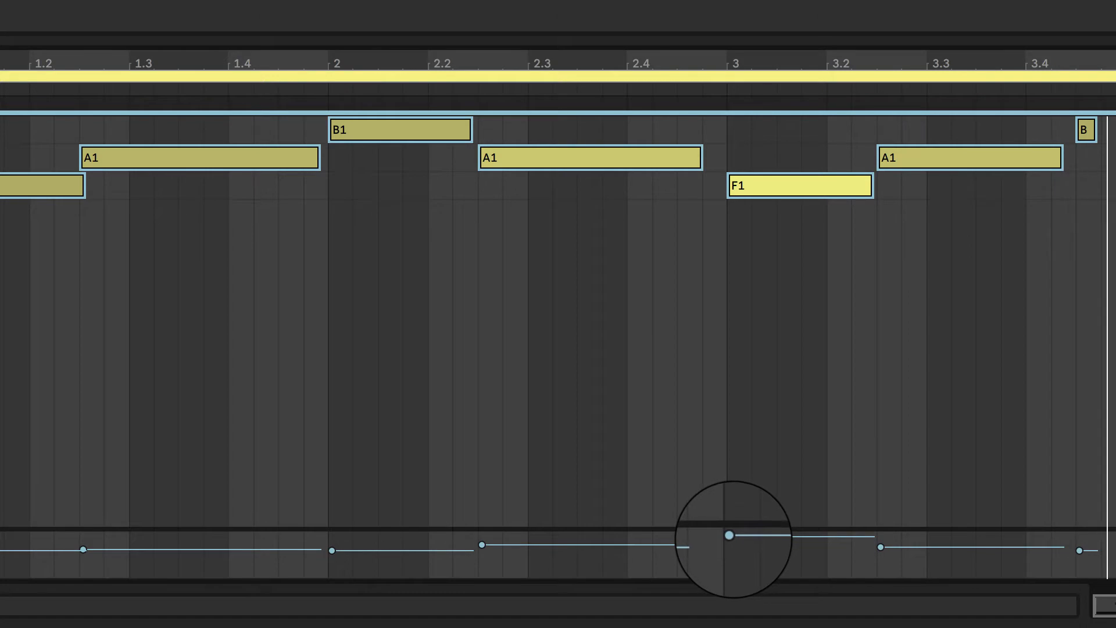
pyautogui.click(724, 405)
pyautogui.click(730, 535)
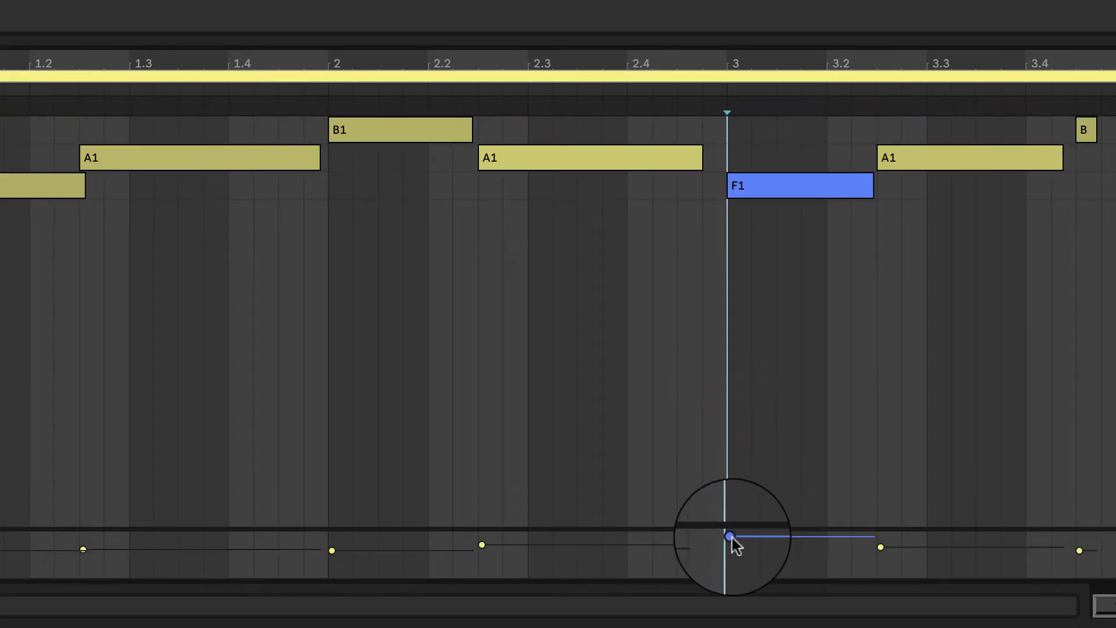
pyautogui.click(730, 537)
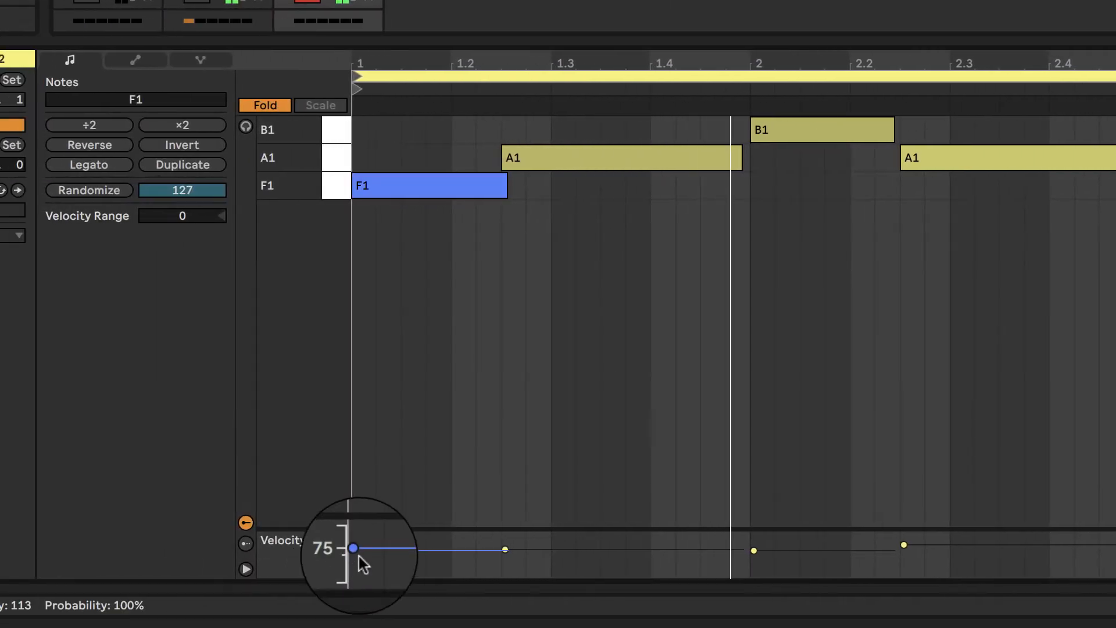
pyautogui.moveTo(261, 550); pyautogui.dragTo(261, 542)
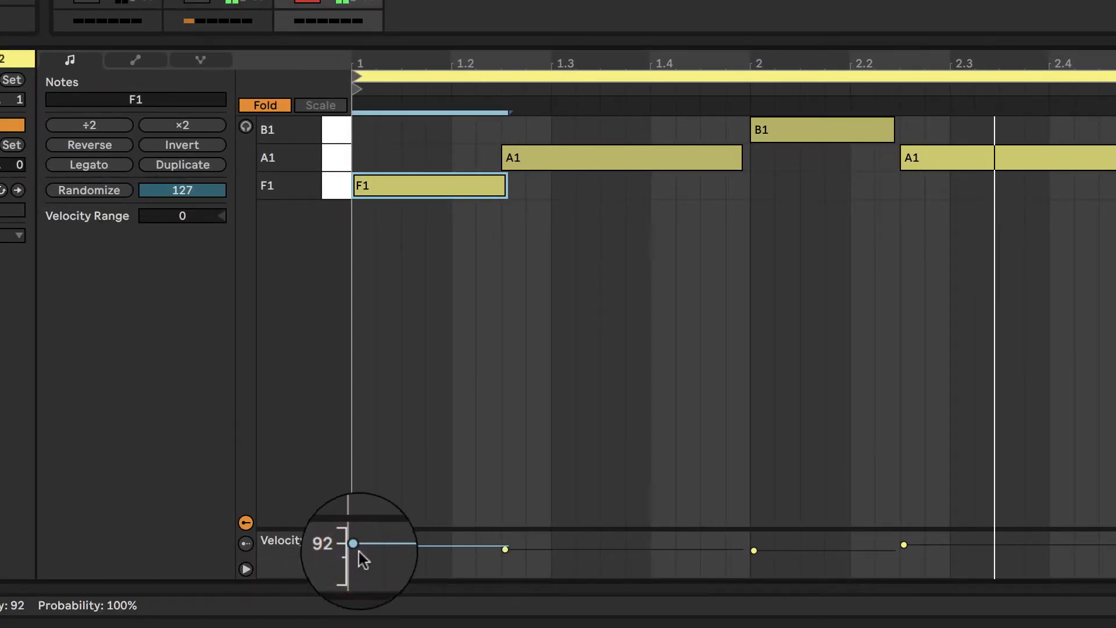
# Slightly raise the velocities of the B1 at bar 2, the A1 near 3.2, the short B1 before bar 4 and the B1 at bar 4
pyautogui.click(754, 550)
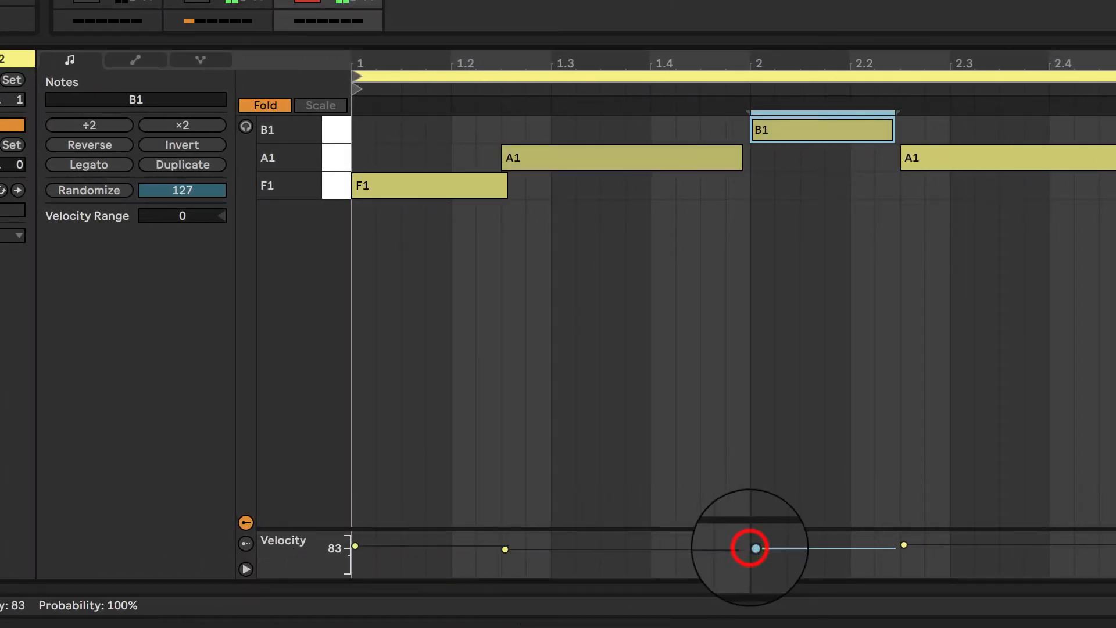
pyautogui.moveTo(754, 549); pyautogui.dragTo(753, 545)
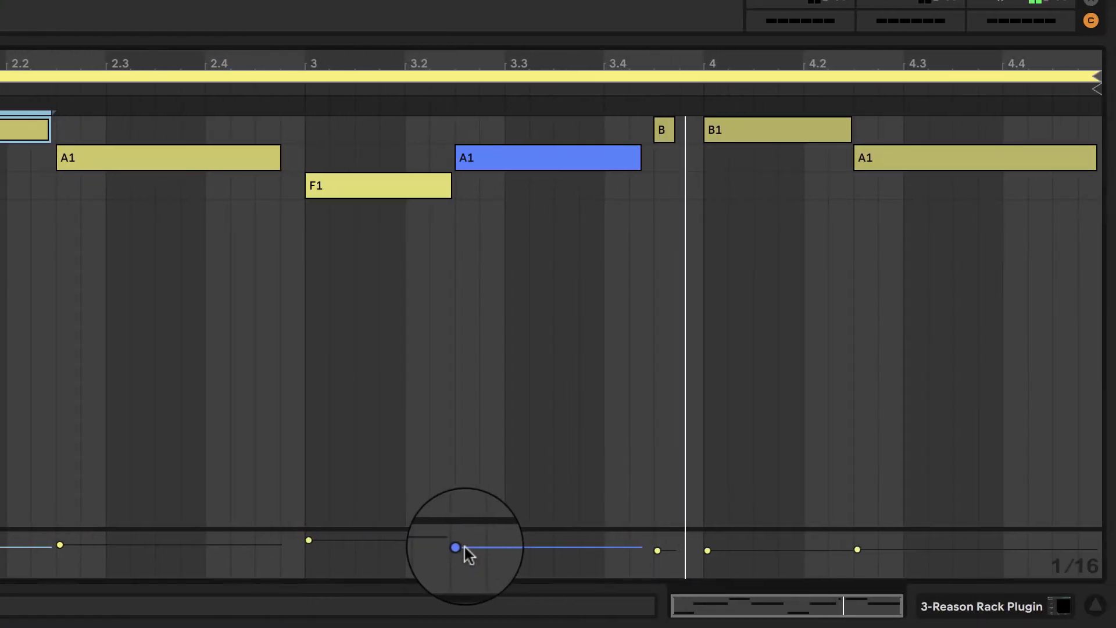
pyautogui.moveTo(455, 547); pyautogui.dragTo(456, 543)
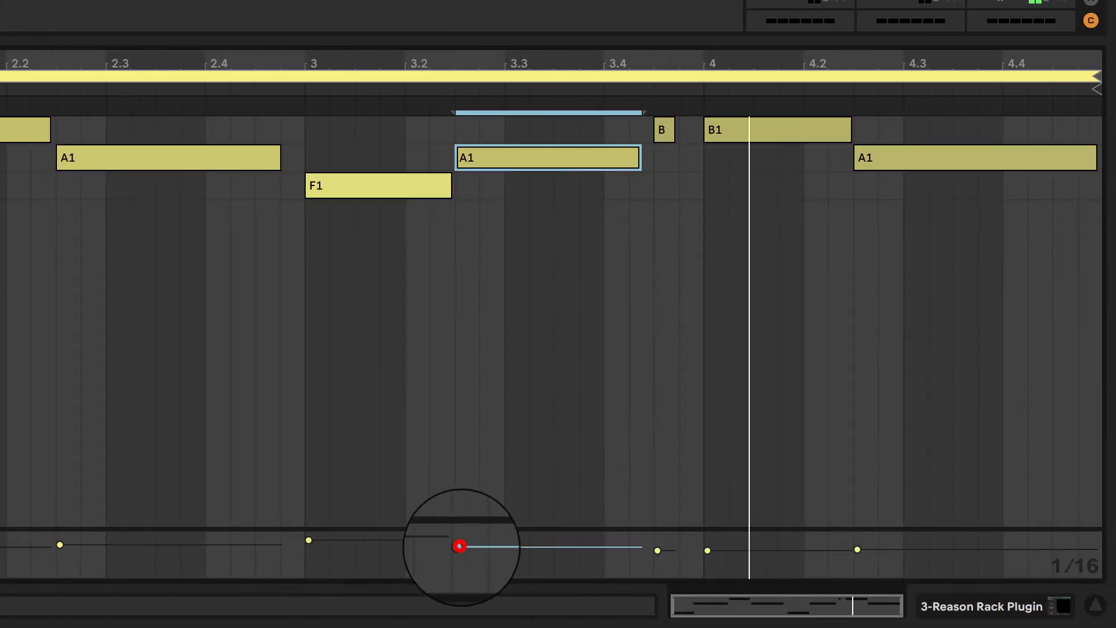
pyautogui.click(671, 552)
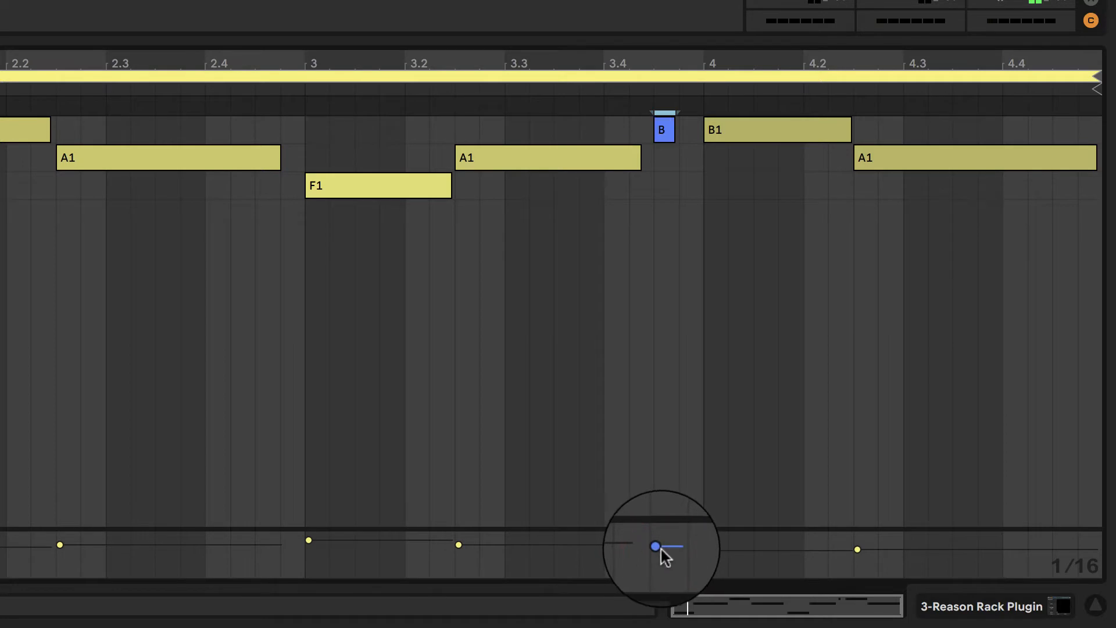
pyautogui.click(708, 550)
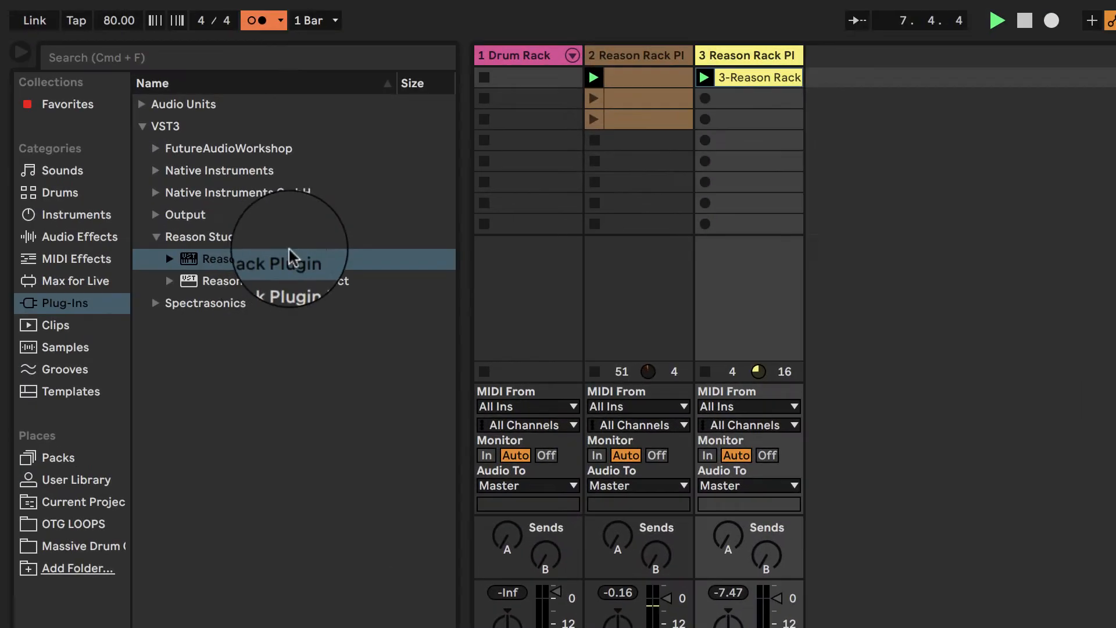
# Add another Reason Rack Plugin on a new track beside the bass track and expand the plugin's browser
pyautogui.click(243, 260)
pyautogui.moveTo(243, 260); pyautogui.dragTo(1038, 252)
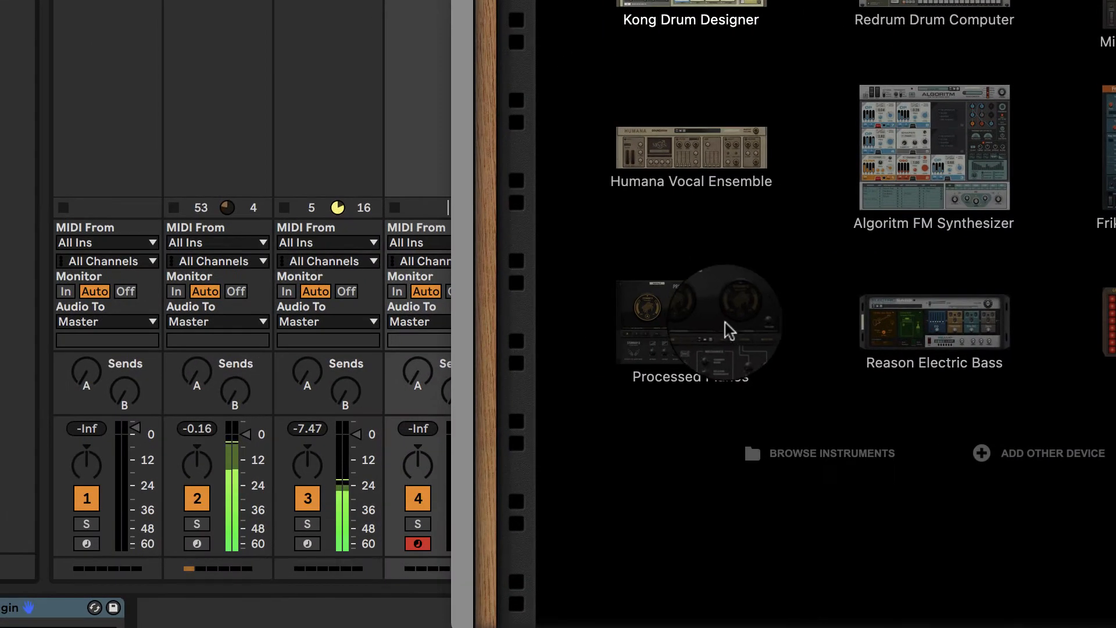
pyautogui.click(537, 373)
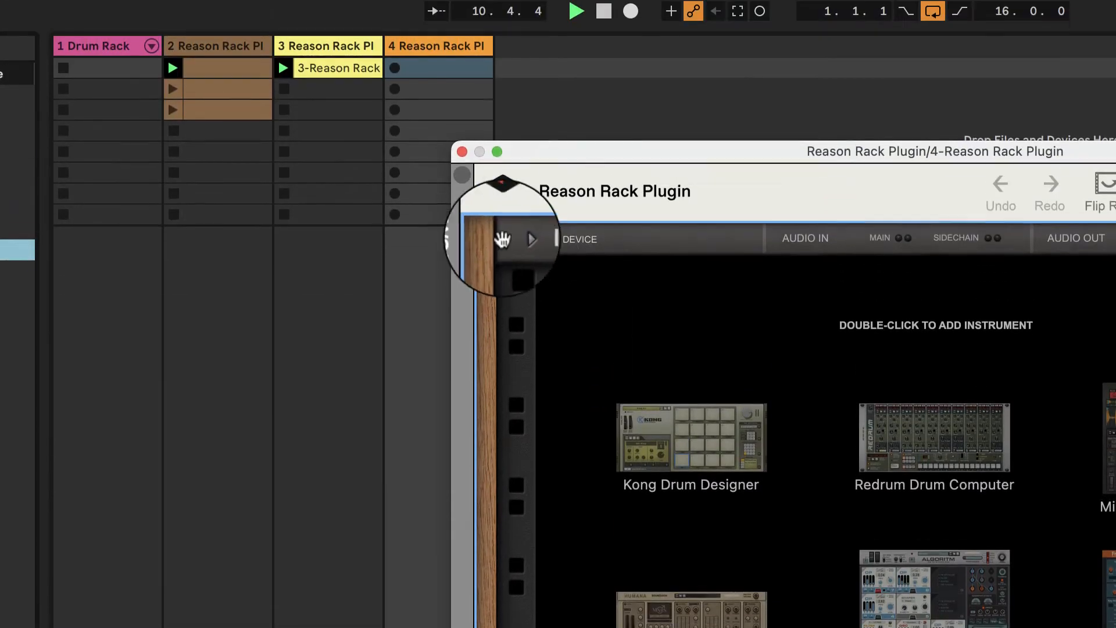
pyautogui.click(461, 185)
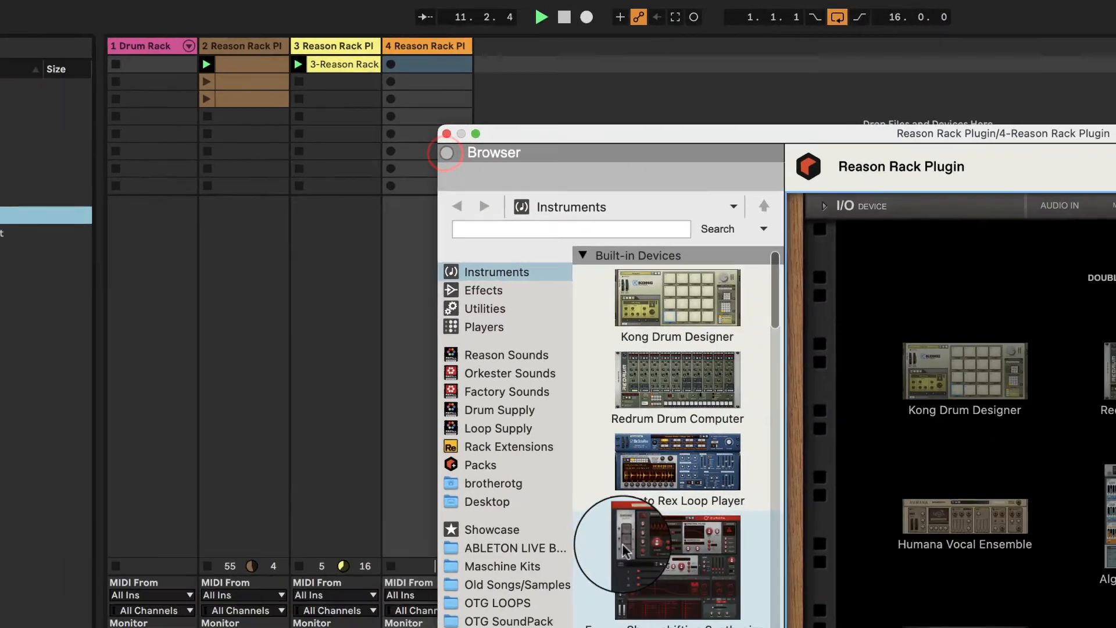
# Find Radical Keys among the plugin's instruments and add it to the rack
pyautogui.scroll(-5, 526, 317)
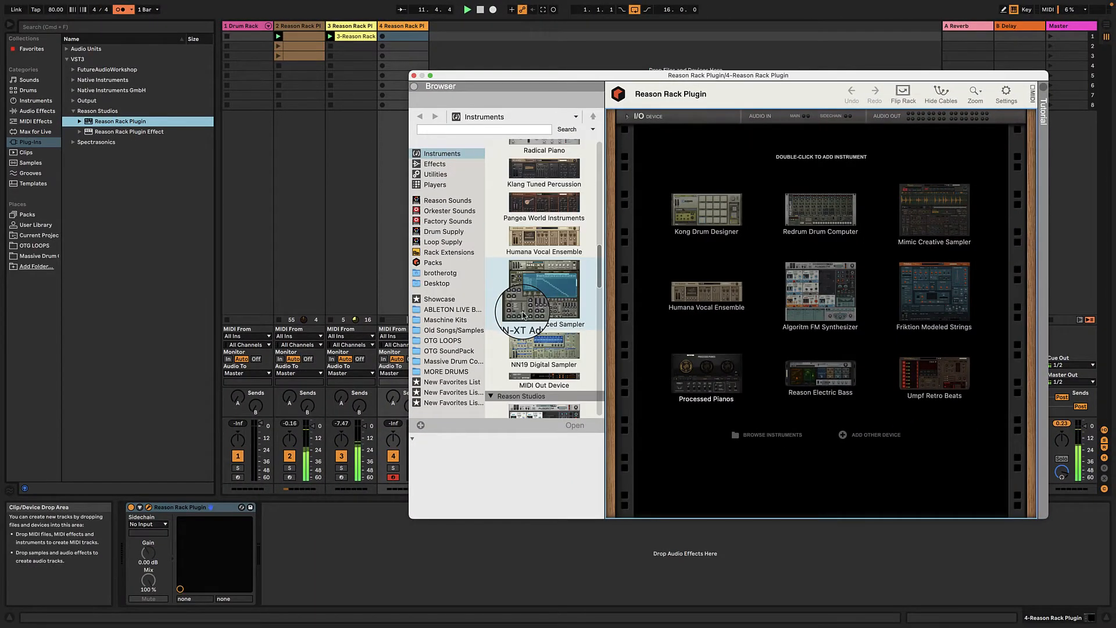
pyautogui.scroll(-4, 523, 315)
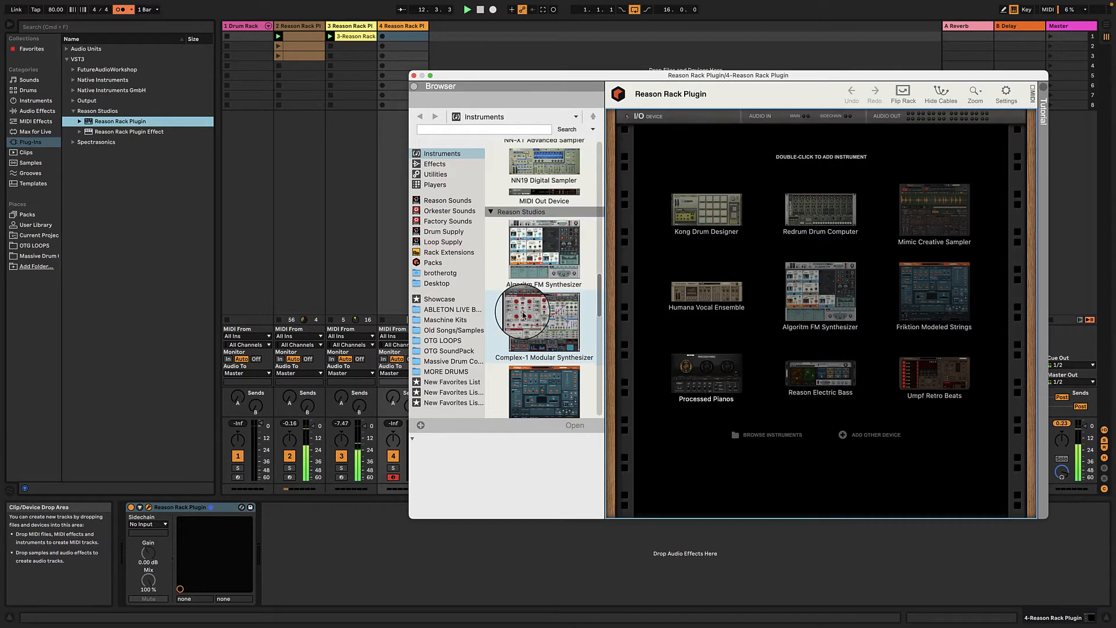
pyautogui.scroll(-8, 522, 316)
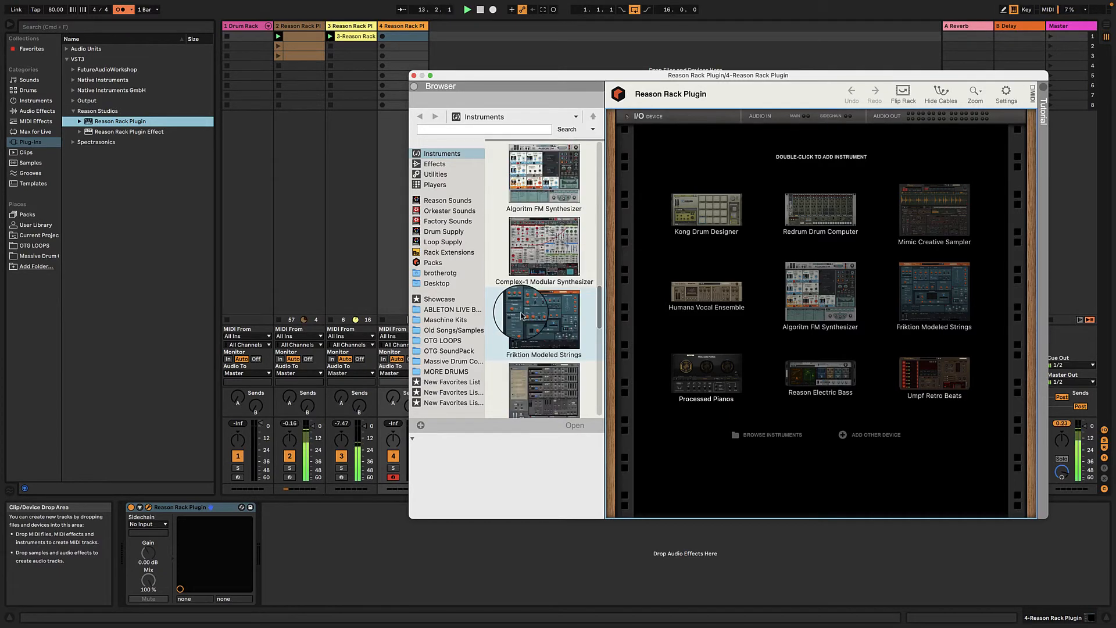
pyautogui.scroll(-2, 521, 315)
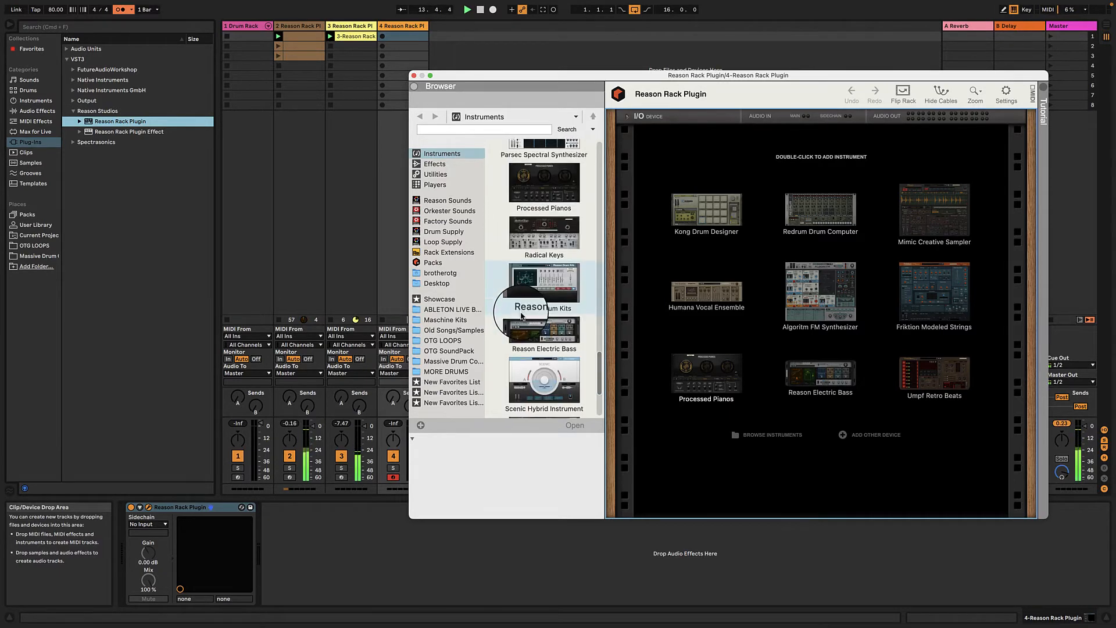
pyautogui.scroll(-2, 520, 316)
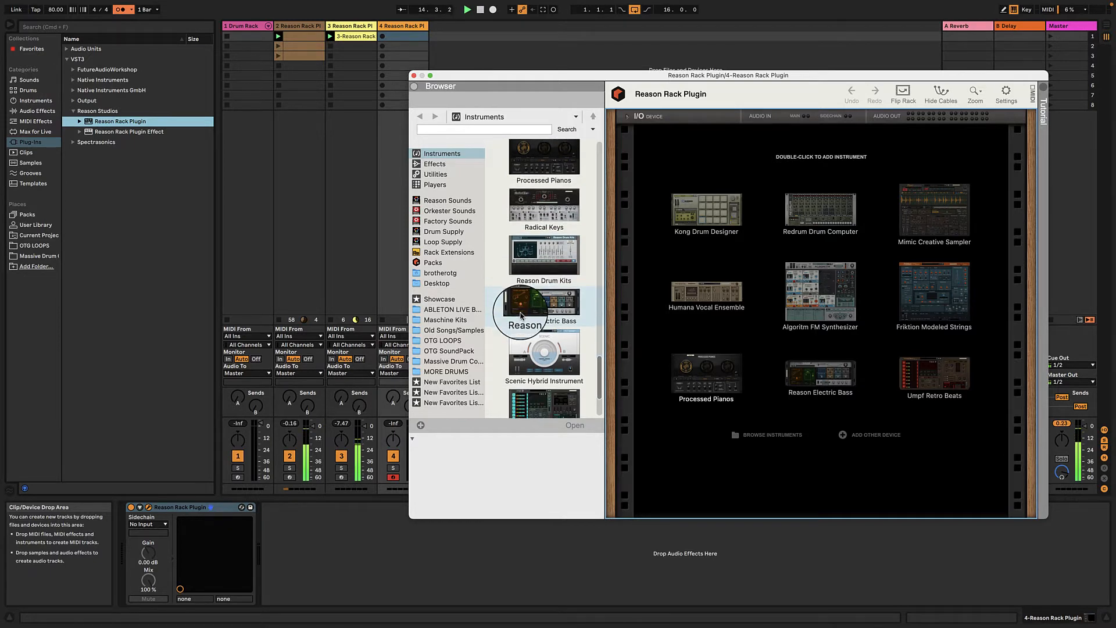
pyautogui.scroll(-1, 521, 316)
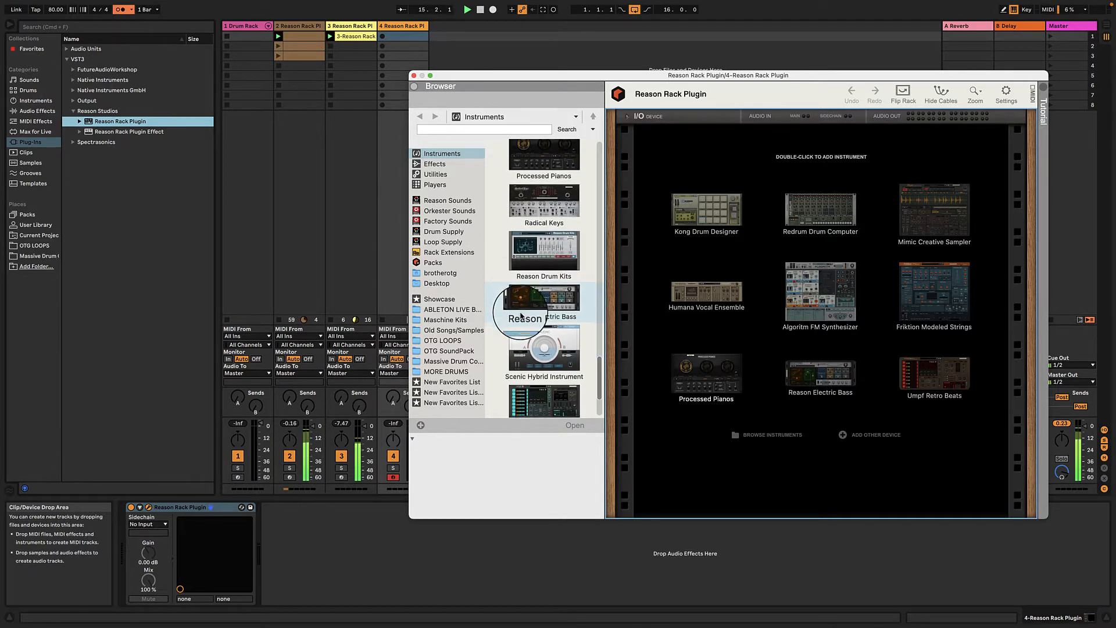
pyautogui.scroll(-5, 521, 315)
pyautogui.scroll(2, 519, 315)
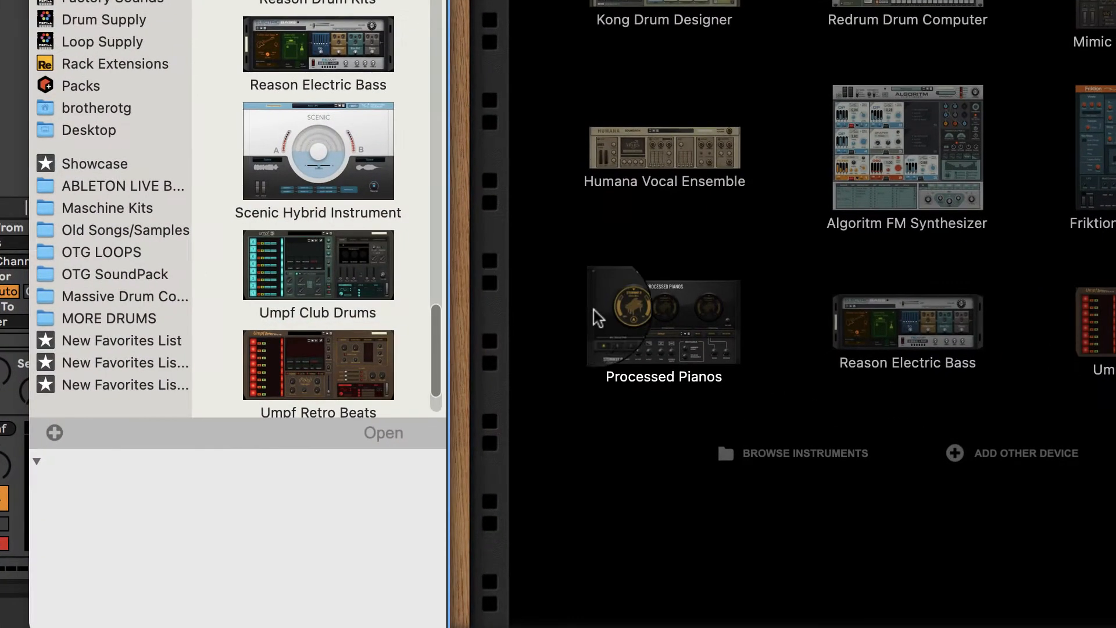
pyautogui.click(658, 323)
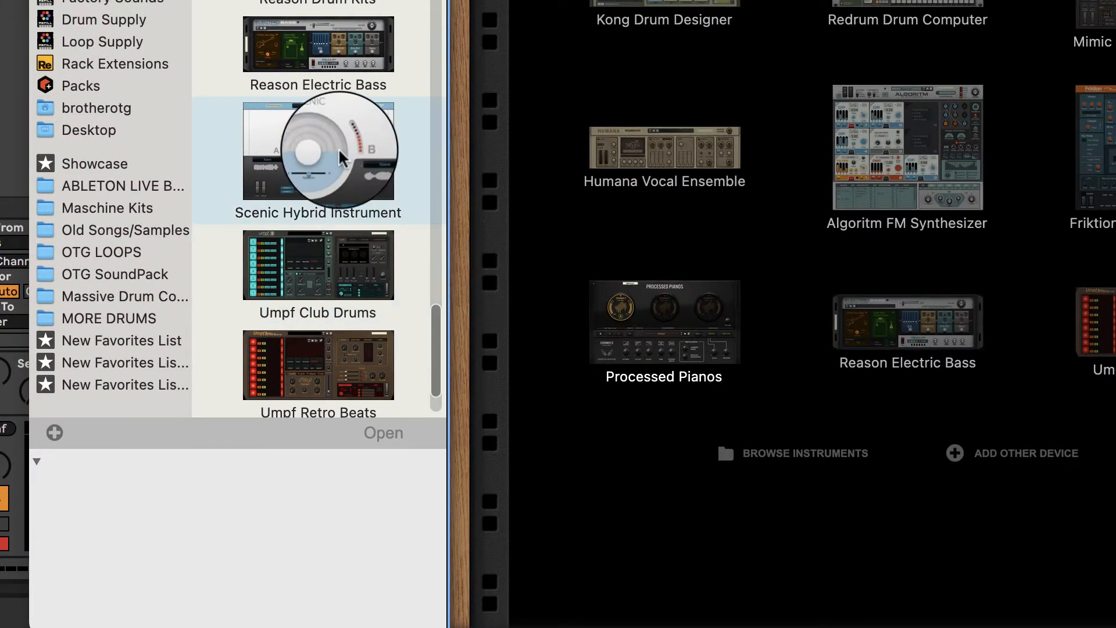
pyautogui.scroll(2, 308, 238)
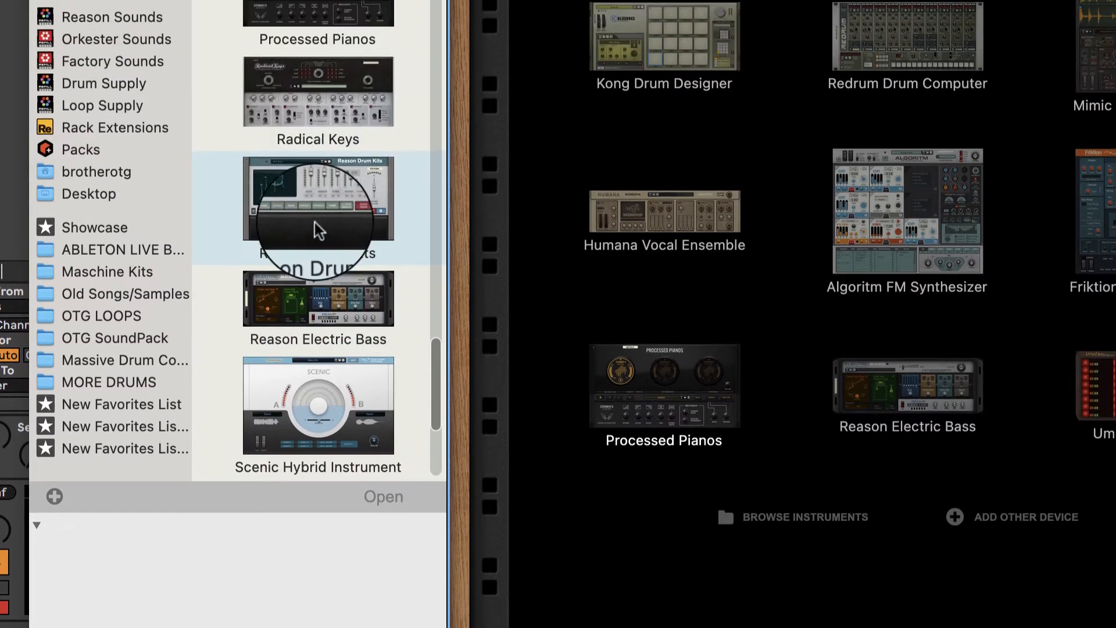
pyautogui.click(293, 39)
pyautogui.doubleClick(292, 268)
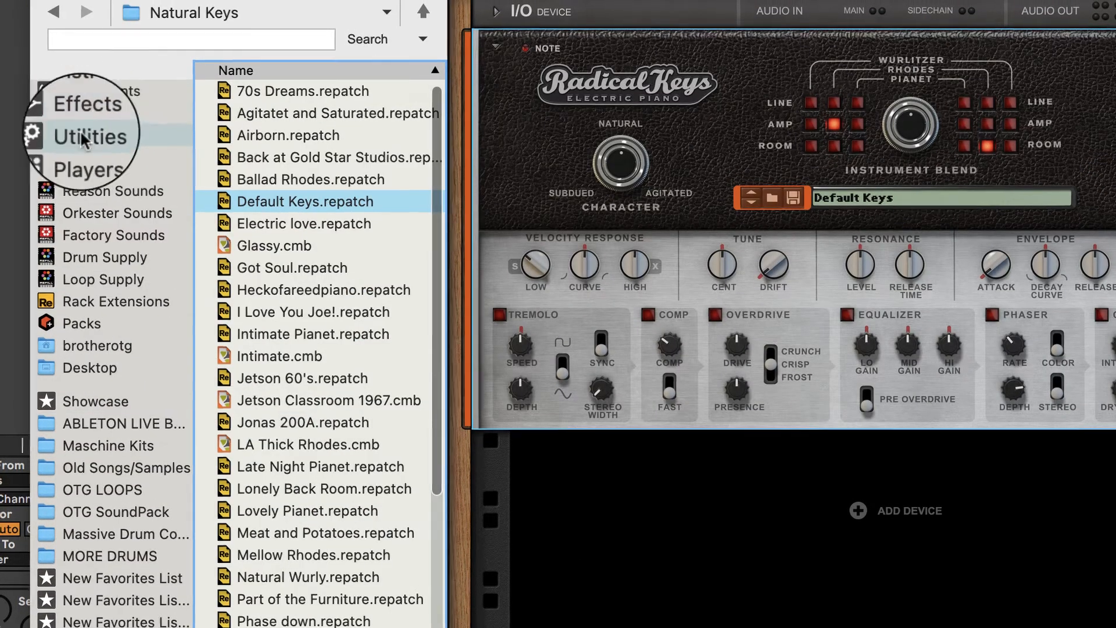
# Add the Scales & Chords player from the Players category to Radical Keys
pyautogui.click(86, 134)
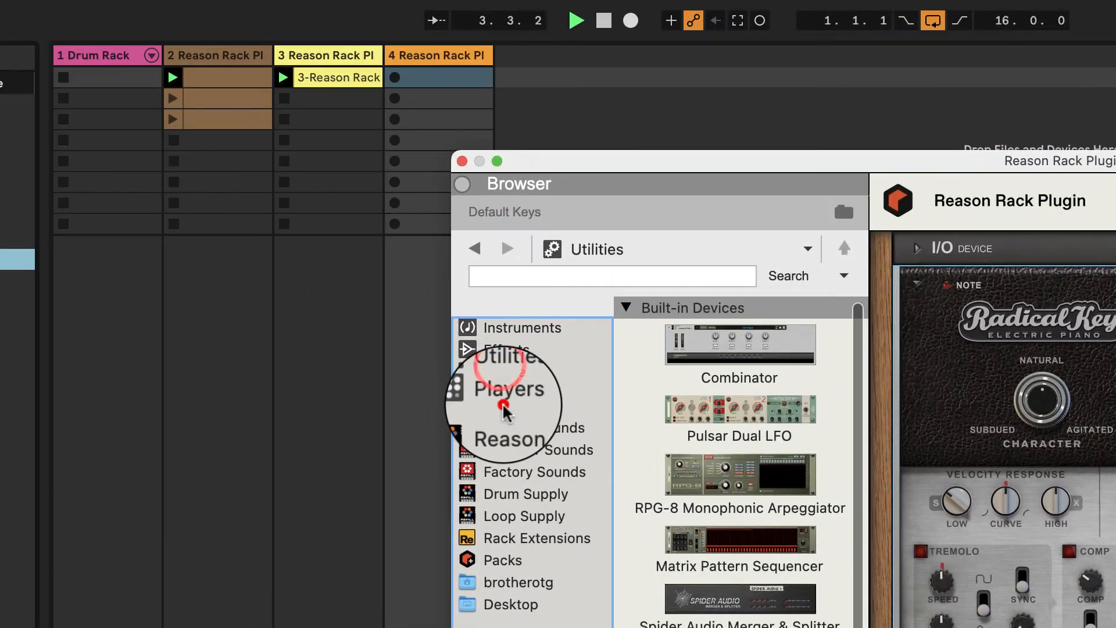
pyautogui.click(504, 402)
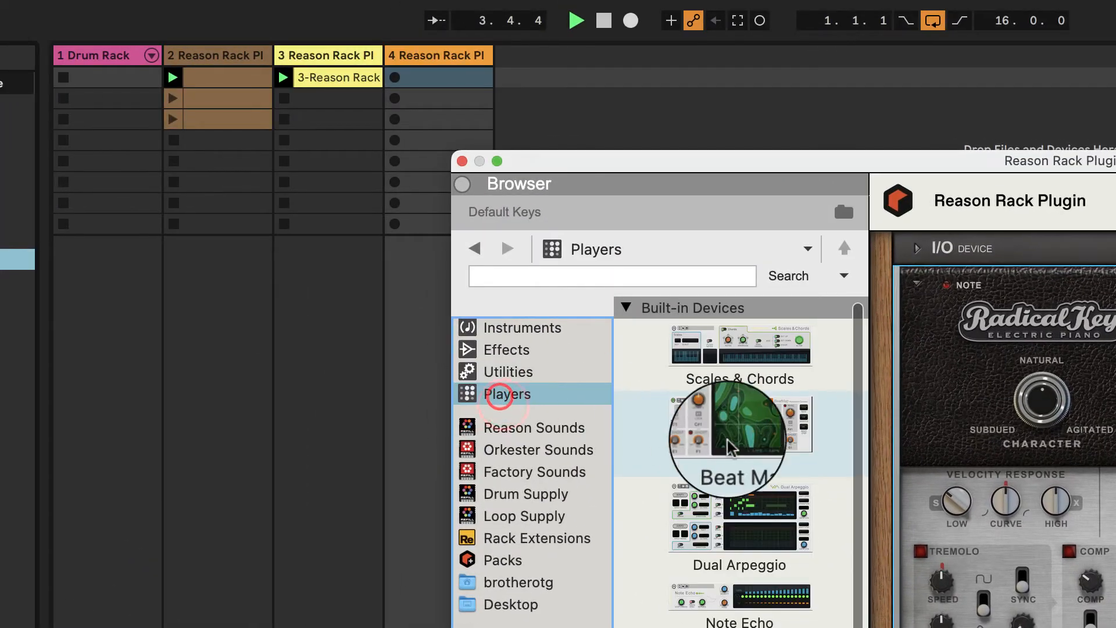
pyautogui.moveTo(710, 344); pyautogui.dragTo(942, 340)
pyautogui.moveTo(517, 333); pyautogui.dragTo(572, 329)
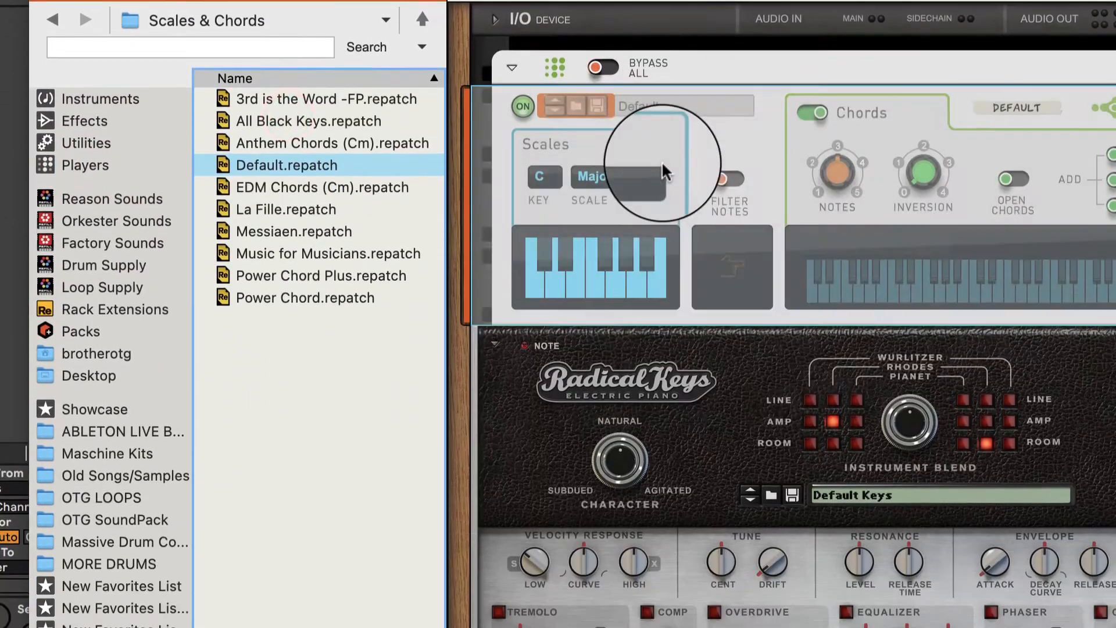
# Try Melodic Minor as the Scales & Chords player's scale and settle on Minor
pyautogui.click(601, 410)
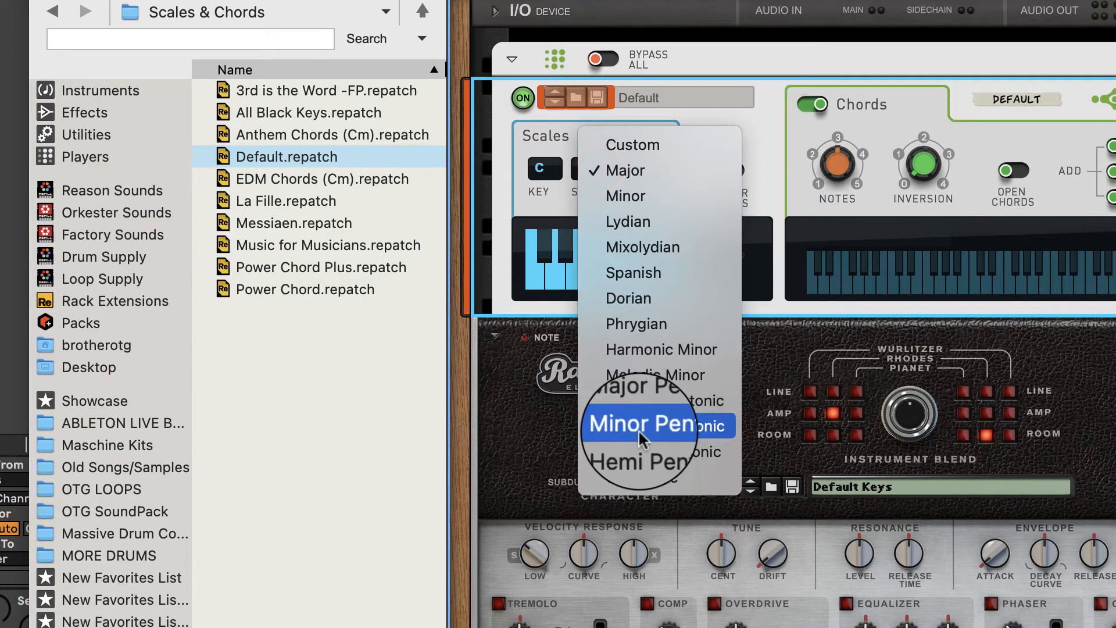
pyautogui.click(639, 378)
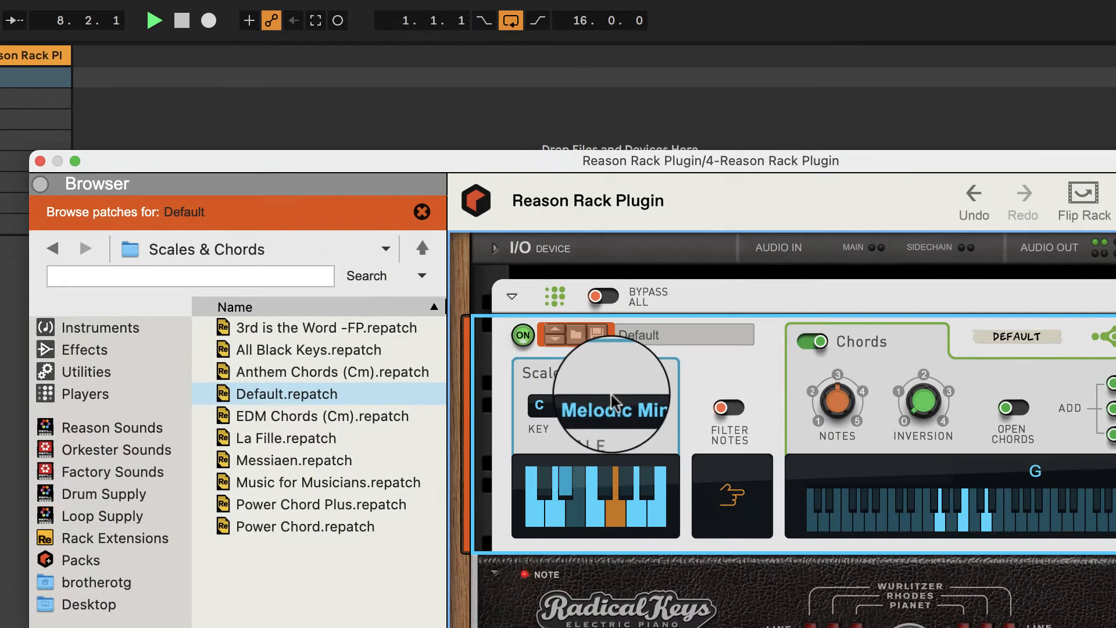
pyautogui.click(685, 190)
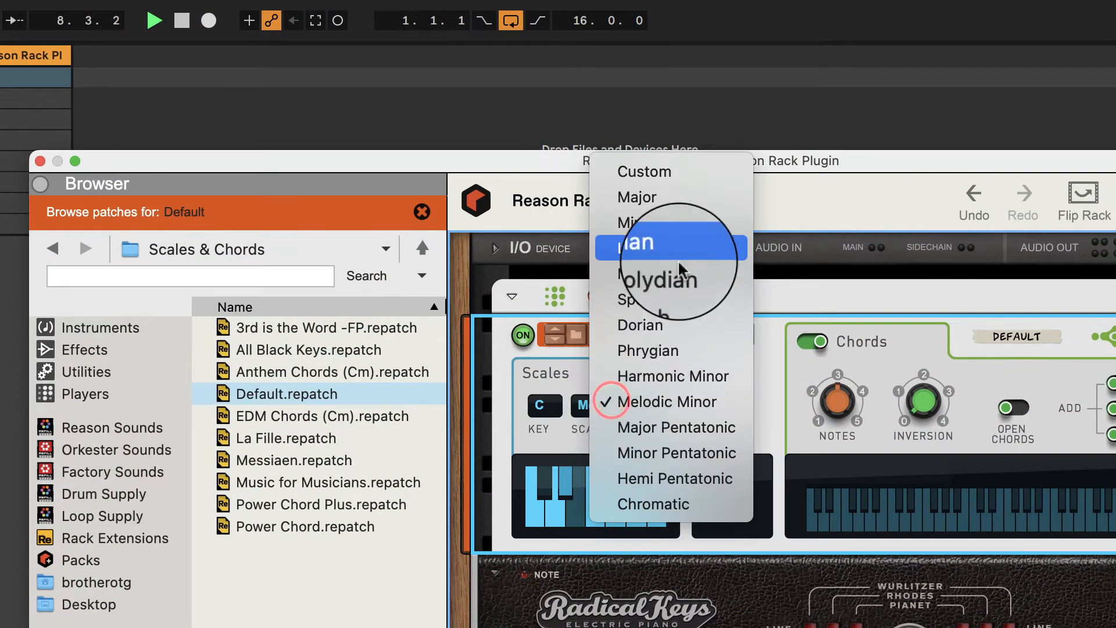
pyautogui.click(692, 223)
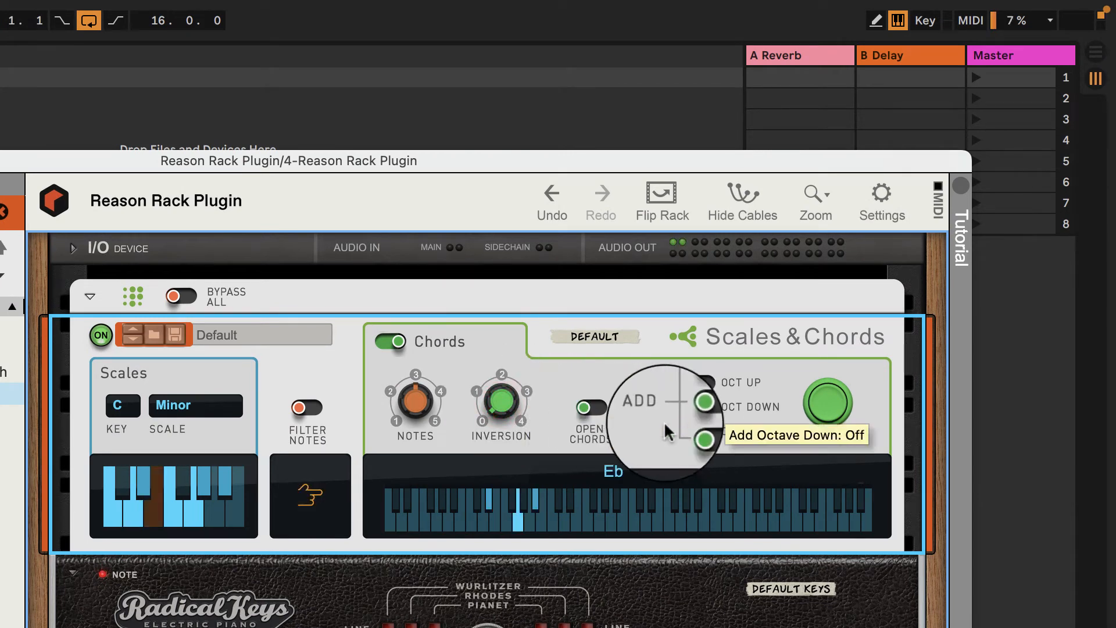
# Try inversion 2 on the Scales & Chords player and settle on inversion 1
pyautogui.moveTo(503, 399); pyautogui.dragTo(505, 365)
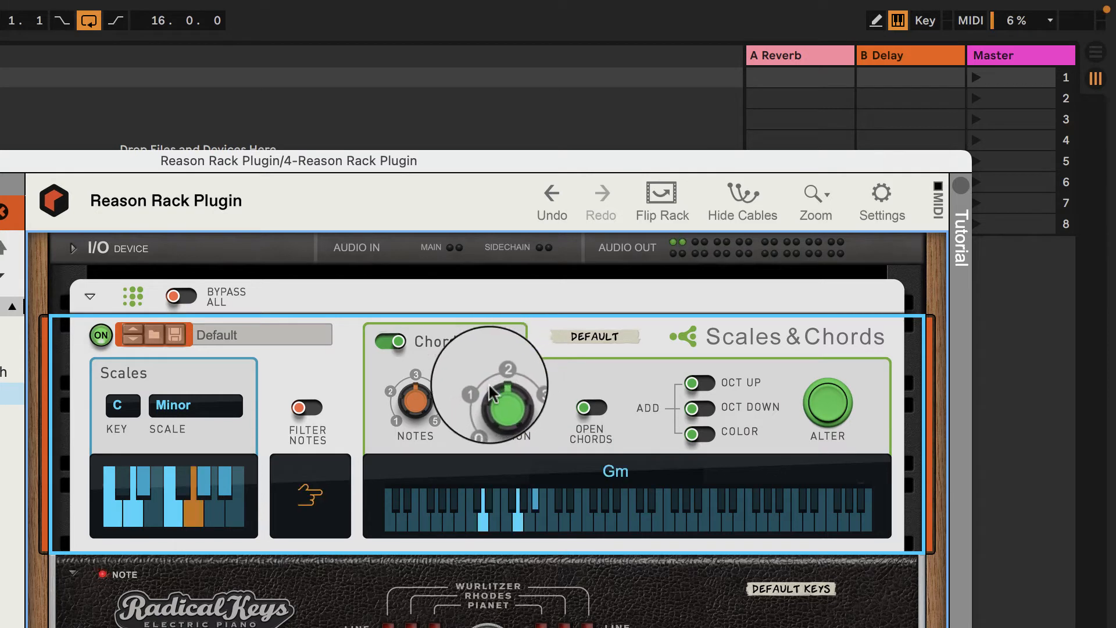
pyautogui.moveTo(496, 397); pyautogui.dragTo(498, 417)
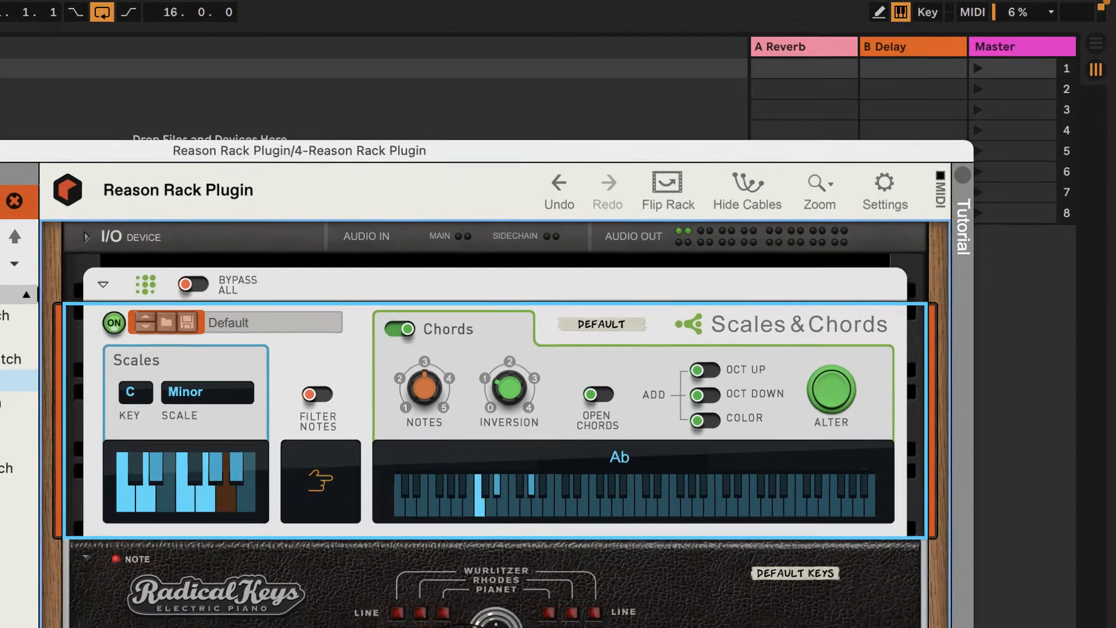
pyautogui.click(521, 627)
pyautogui.click(521, 627)
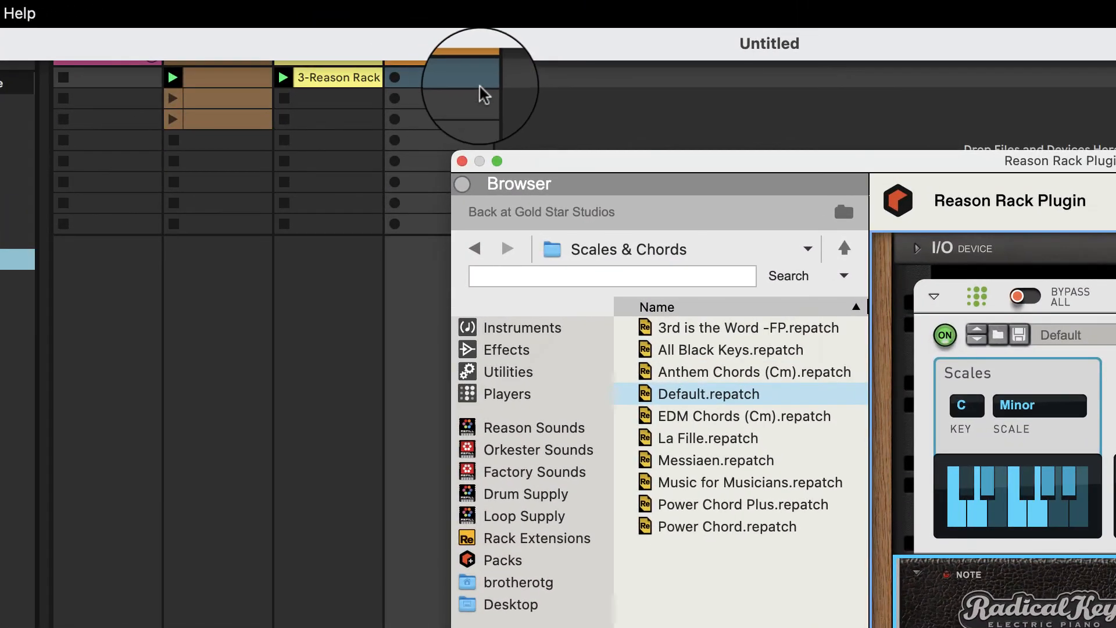
pyautogui.click(483, 93)
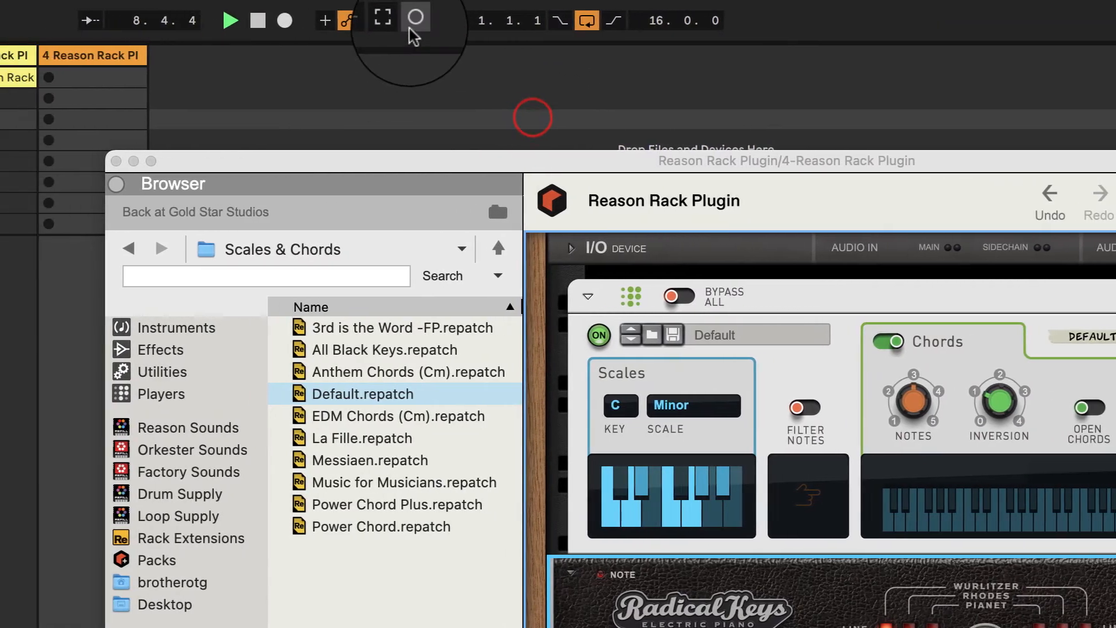
pyautogui.click(756, 27)
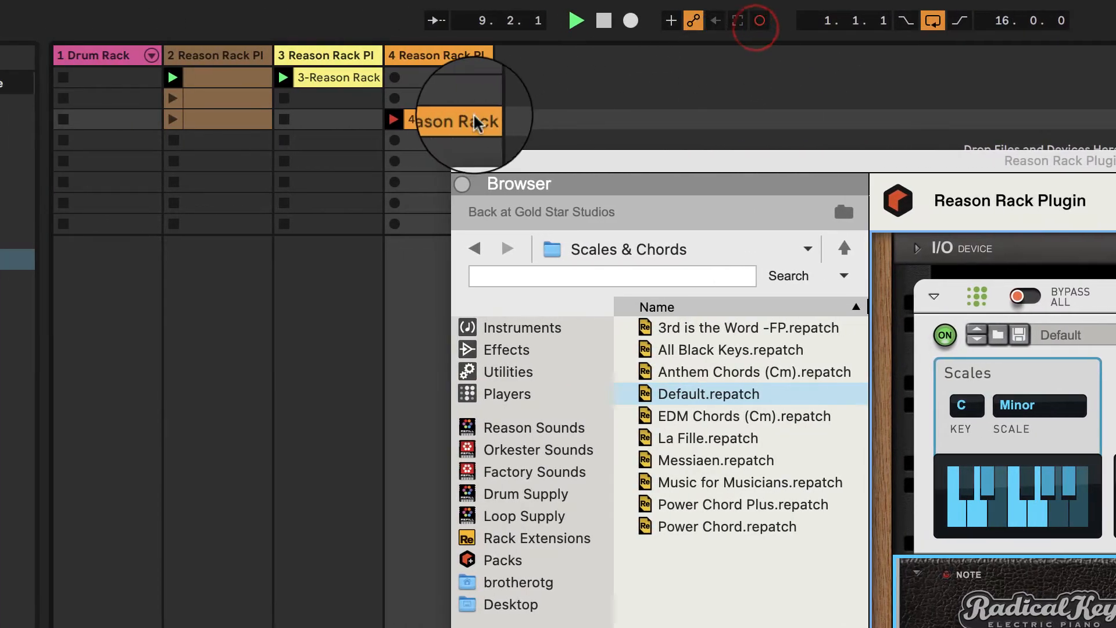
pyautogui.click(382, 117)
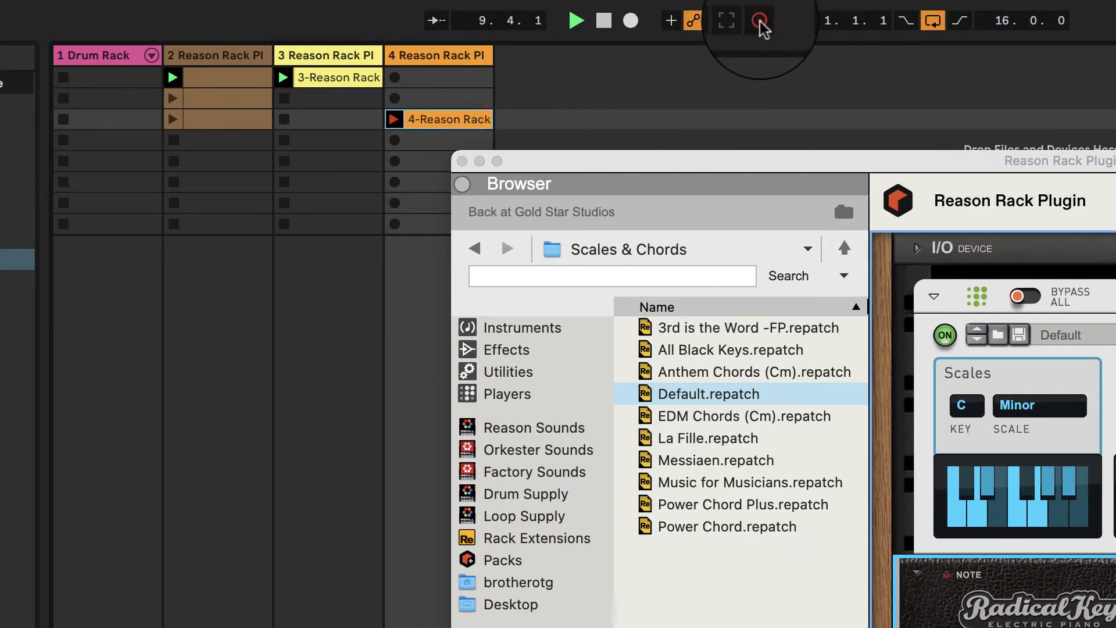
pyautogui.rightClick(465, 118)
pyautogui.click(494, 124)
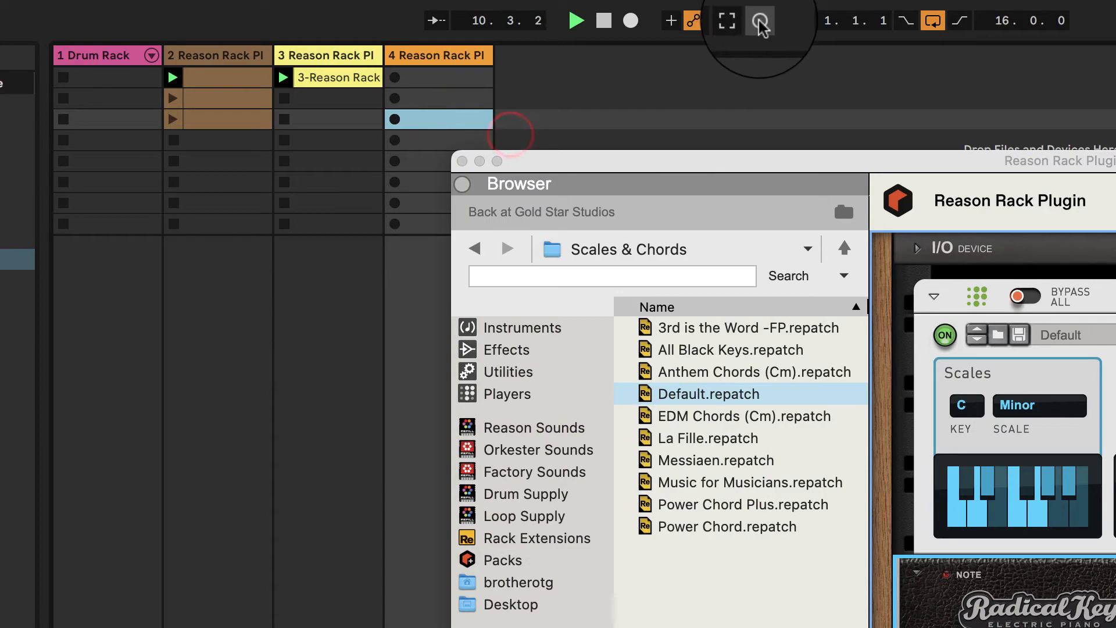
# Try recording a chord take into the third clip slot of the Radical Keys track, and cut the recorded clip
pyautogui.click(760, 27)
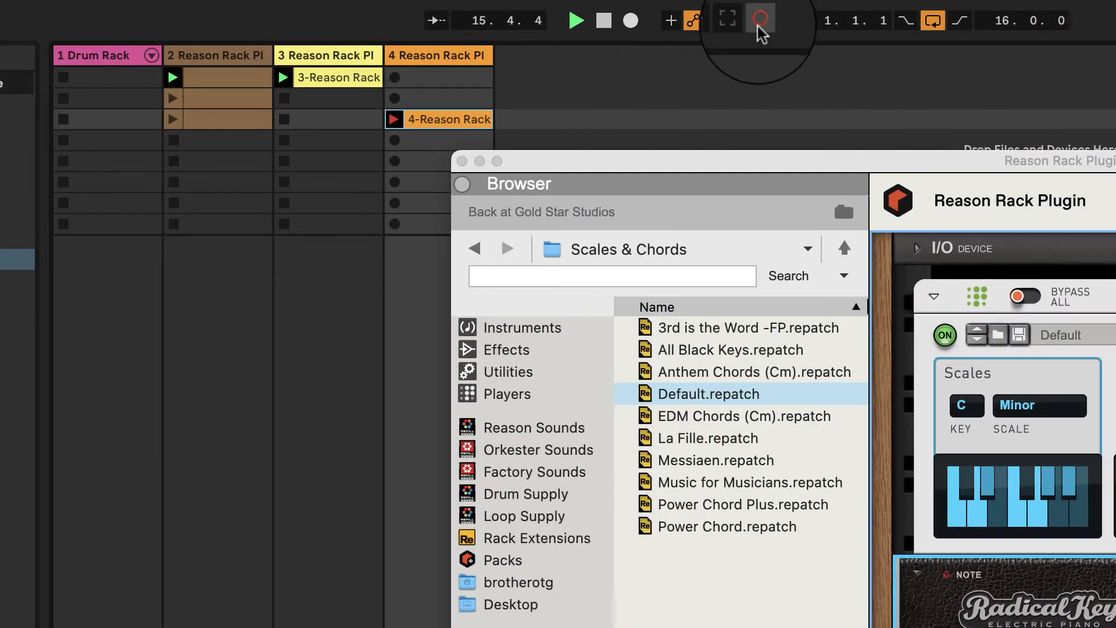
pyautogui.click(748, 24)
pyautogui.doubleClick(467, 115)
pyautogui.rightClick(470, 118)
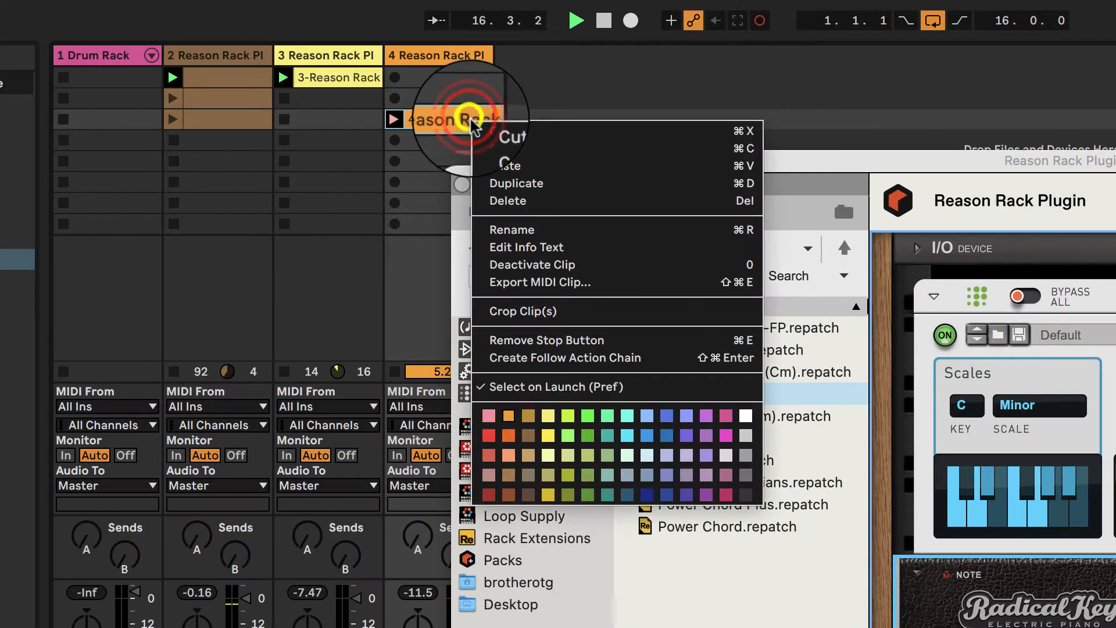
pyautogui.click(502, 131)
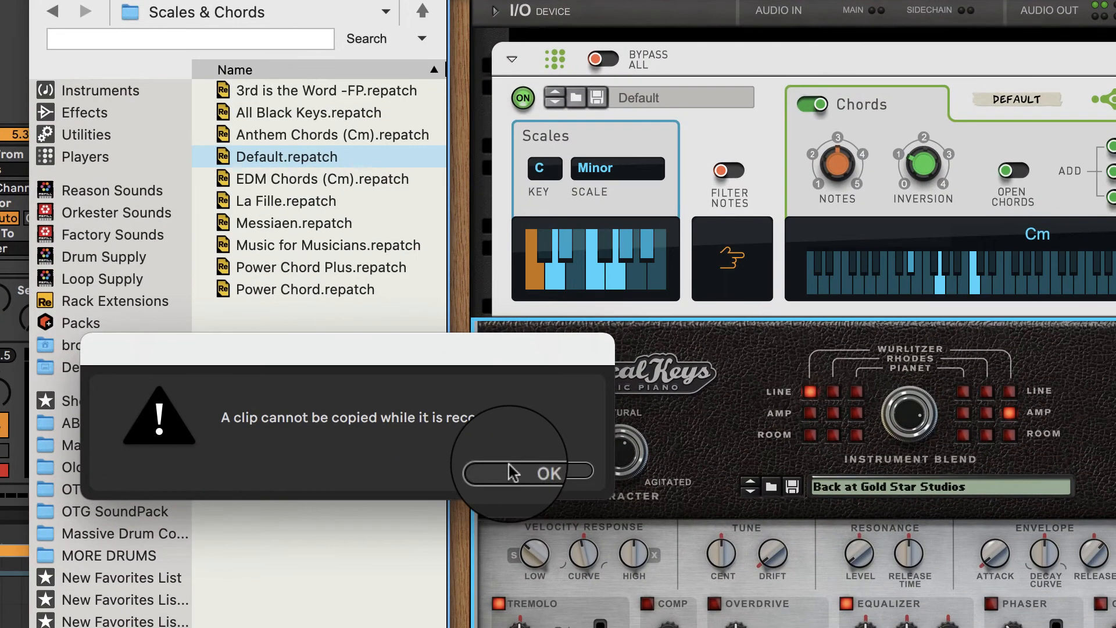
pyautogui.click(588, 512)
pyautogui.rightClick(265, 12)
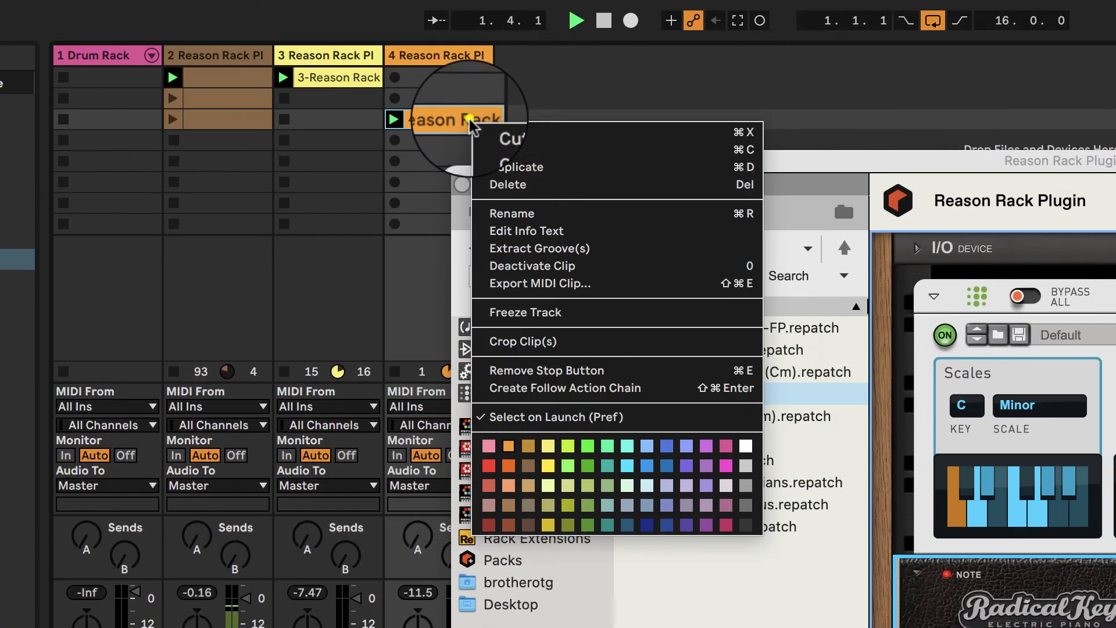
pyautogui.click(550, 136)
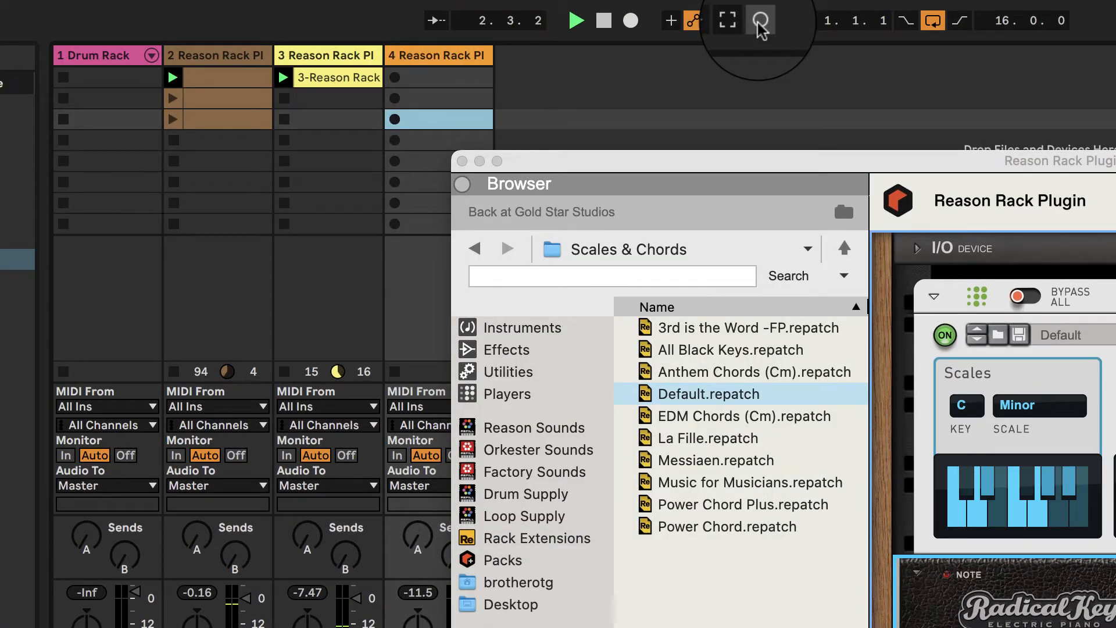
# Record a new chord take into the third clip slot of the Radical Keys track and close the plugin window
pyautogui.click(759, 22)
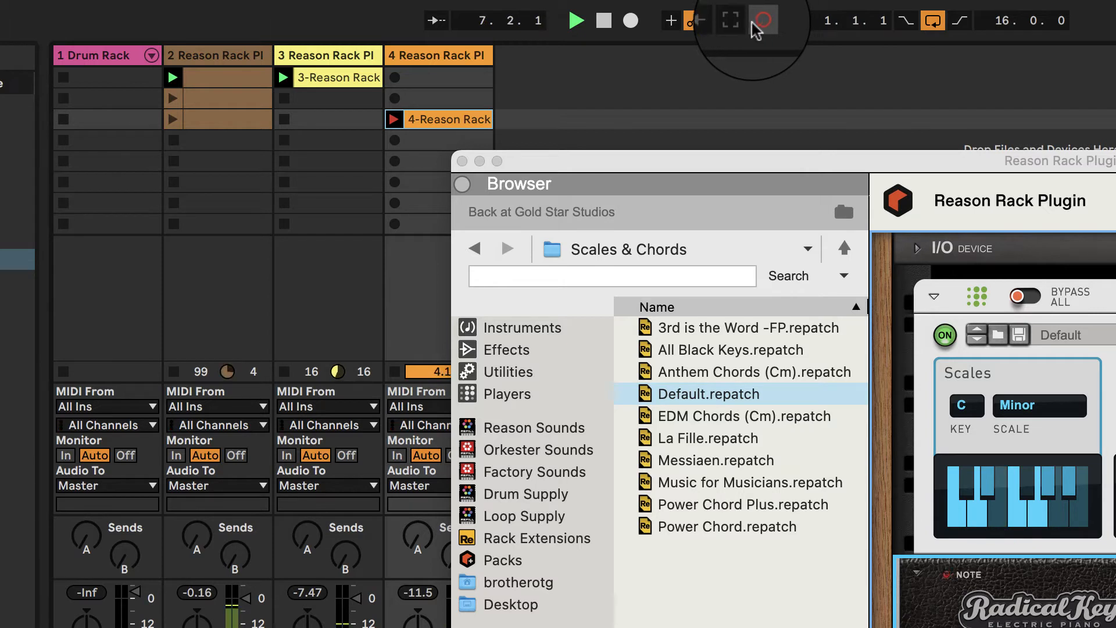
pyautogui.click(758, 21)
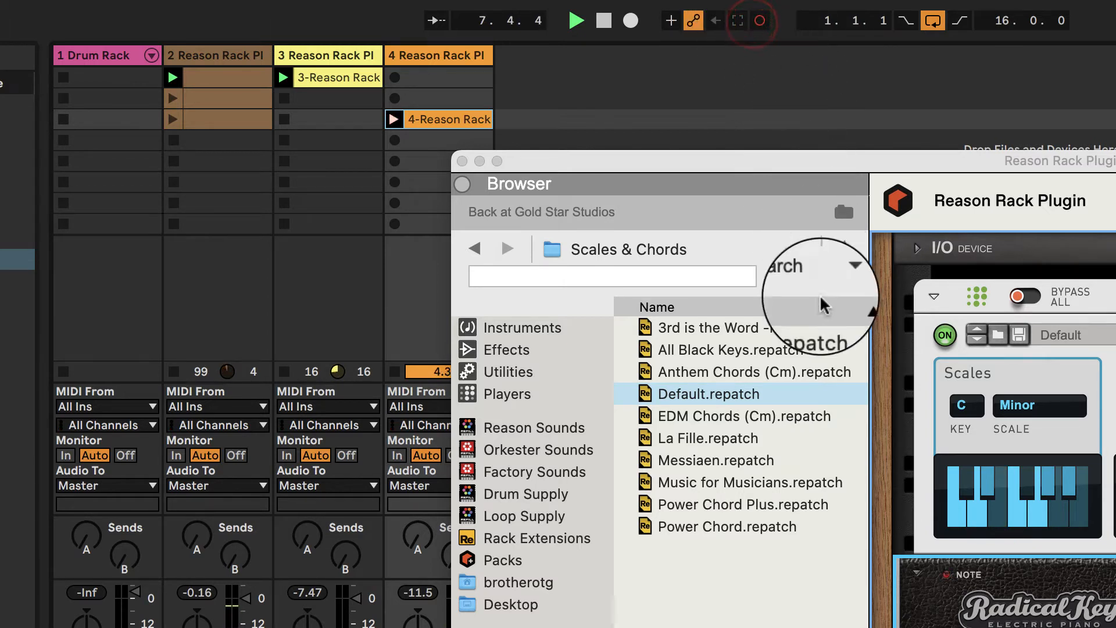
pyautogui.click(461, 163)
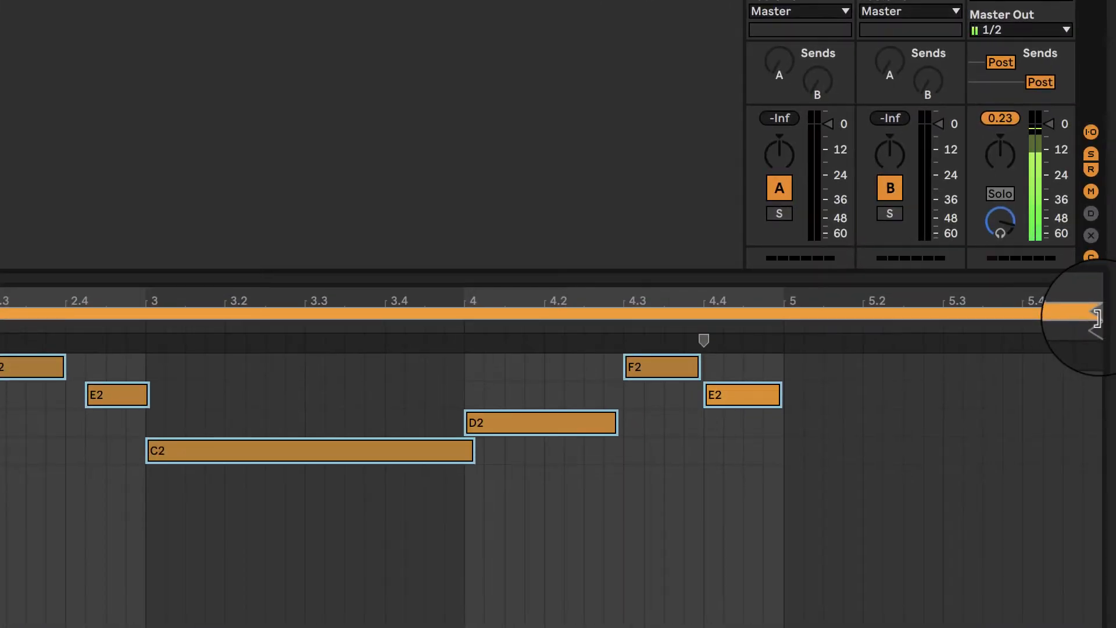
# End the chord clip's loop at bar 5 and shift the E2 note before bar 3 to start at 2.4
pyautogui.moveTo(1099, 340); pyautogui.dragTo(800, 349)
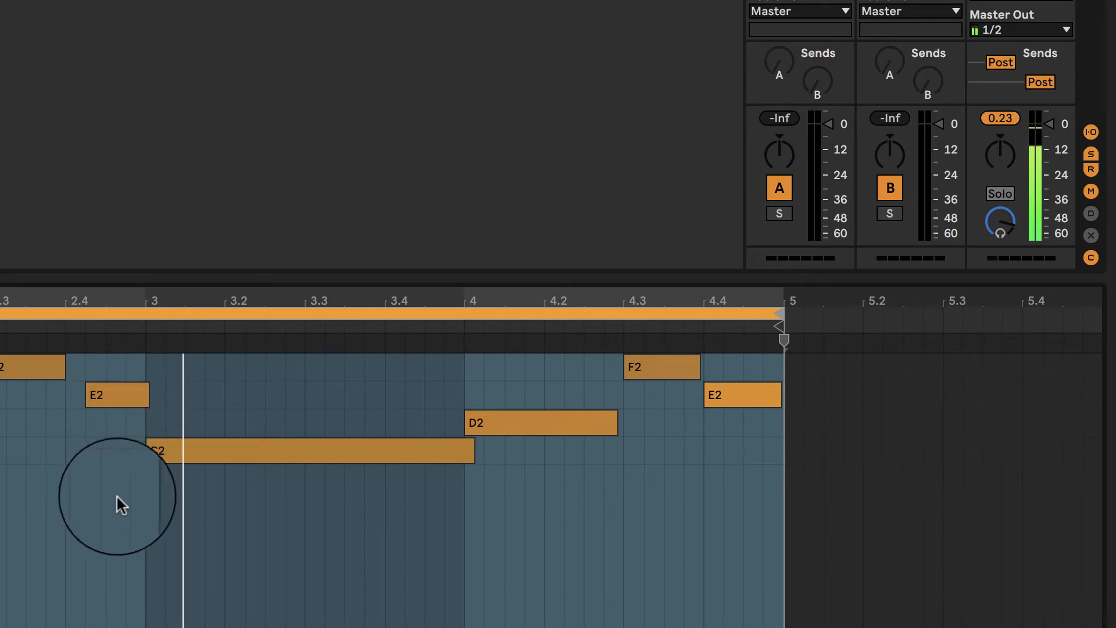
pyautogui.click(113, 398)
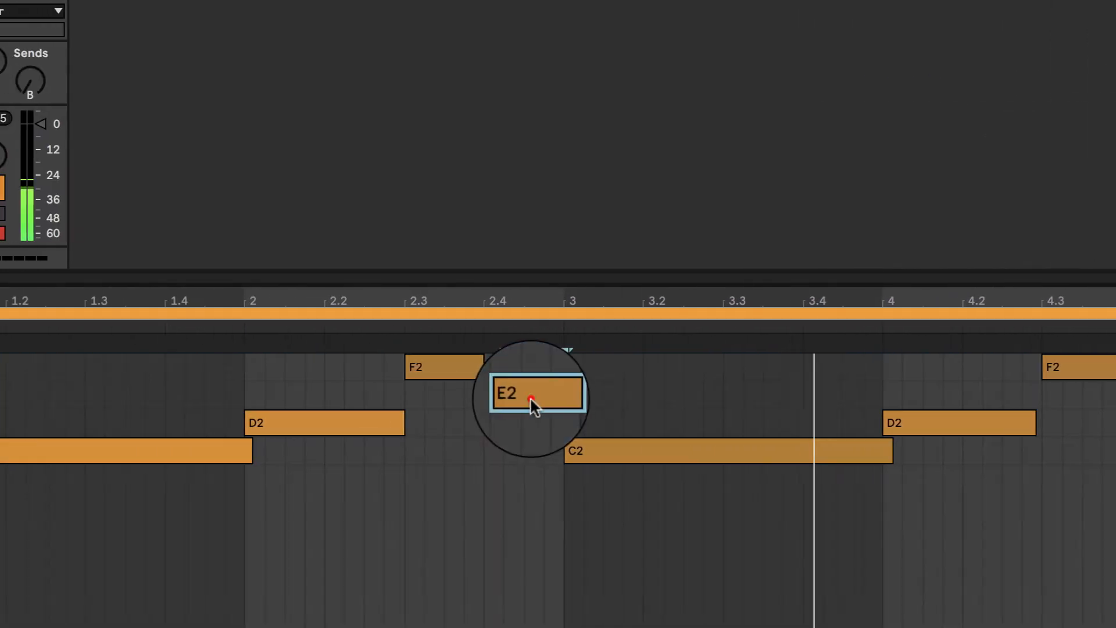
pyautogui.moveTo(531, 399)
pyautogui.mouseDown()
pyautogui.moveTo(512, 399)
pyautogui.moveTo(550, 395)
pyautogui.mouseUp()
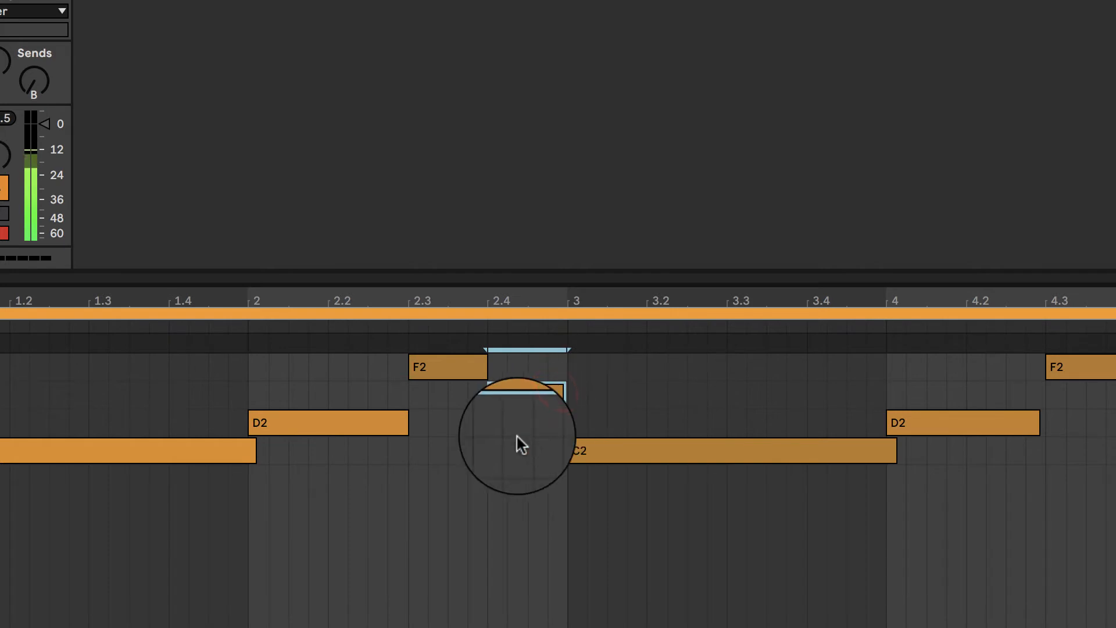
pyautogui.click(434, 430)
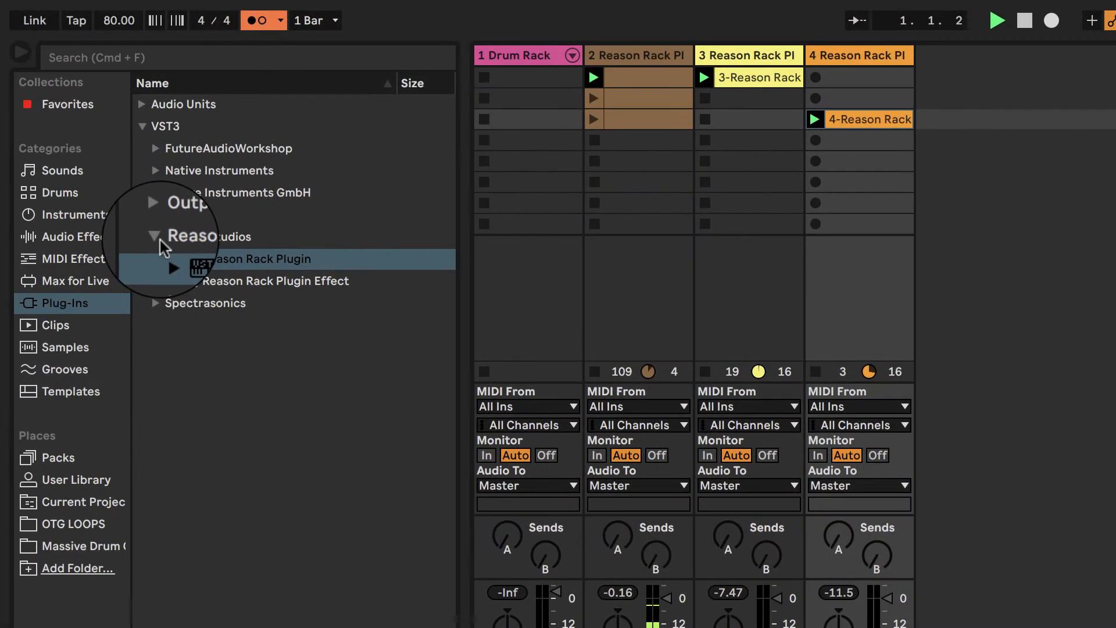
# Collapse the Reason Studios plug-in folder and move the chord clip to the first slot of track 4
pyautogui.click(156, 237)
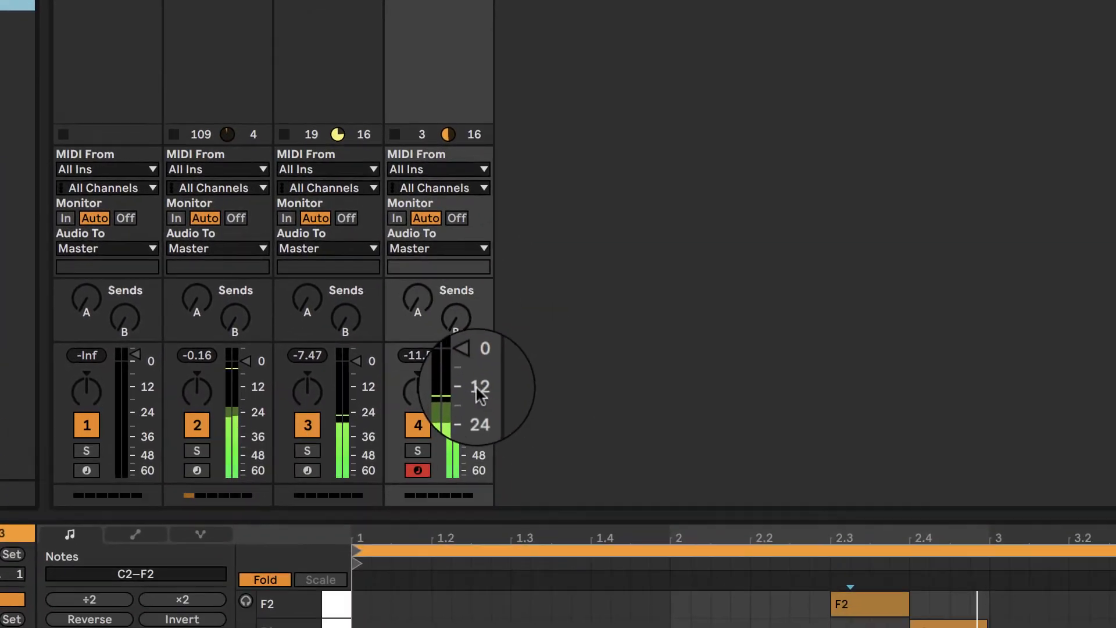
pyautogui.moveTo(650, 465); pyautogui.dragTo(650, 474)
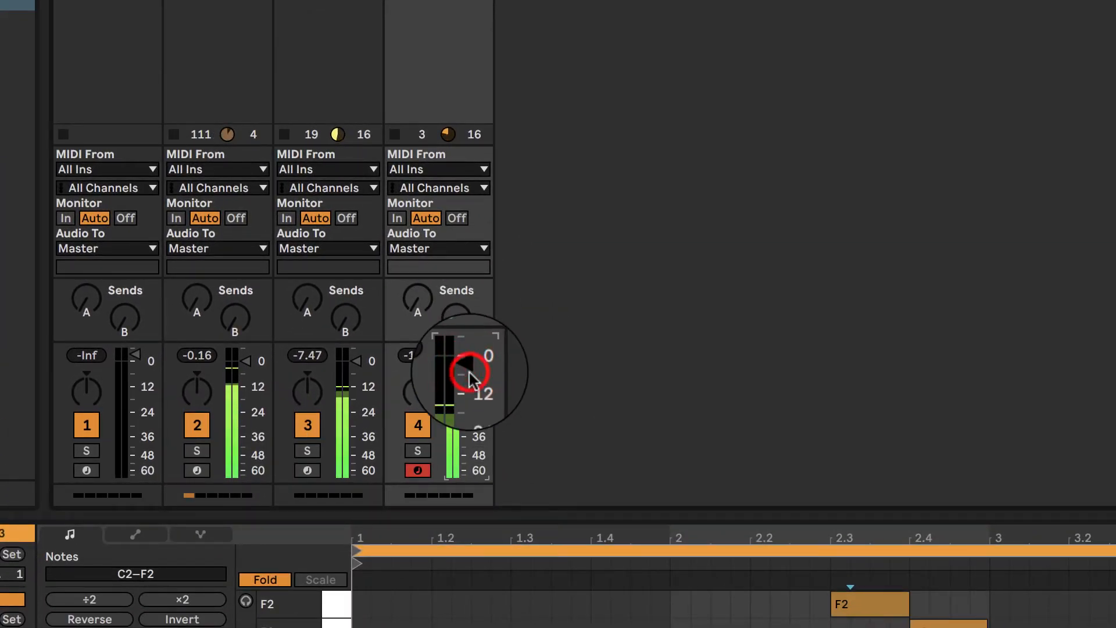
pyautogui.click(451, 119)
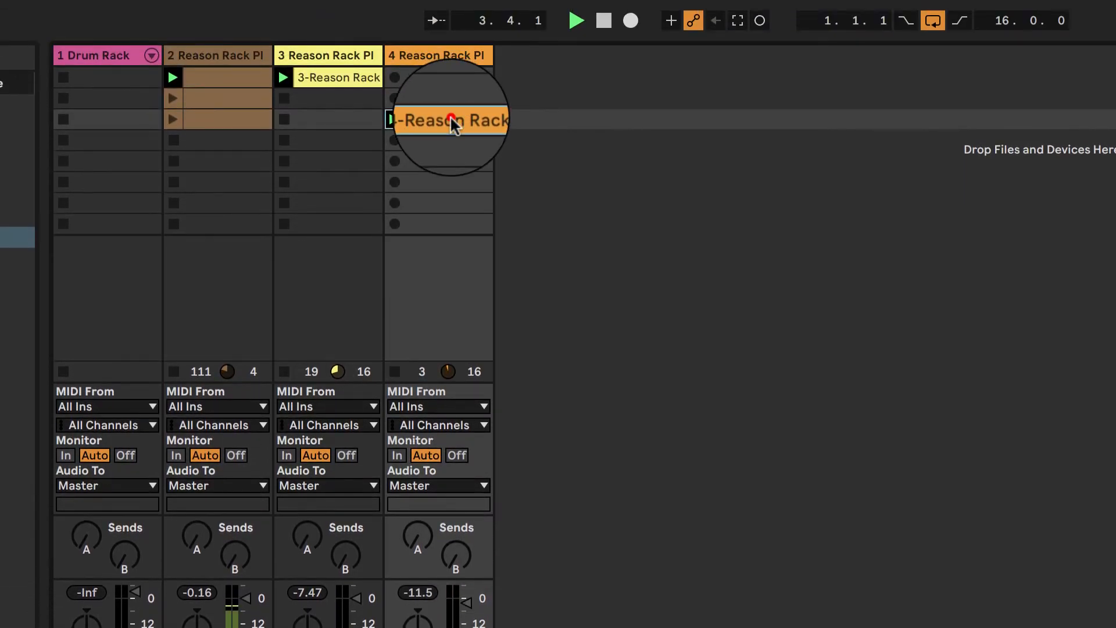
pyautogui.moveTo(451, 119); pyautogui.dragTo(444, 76)
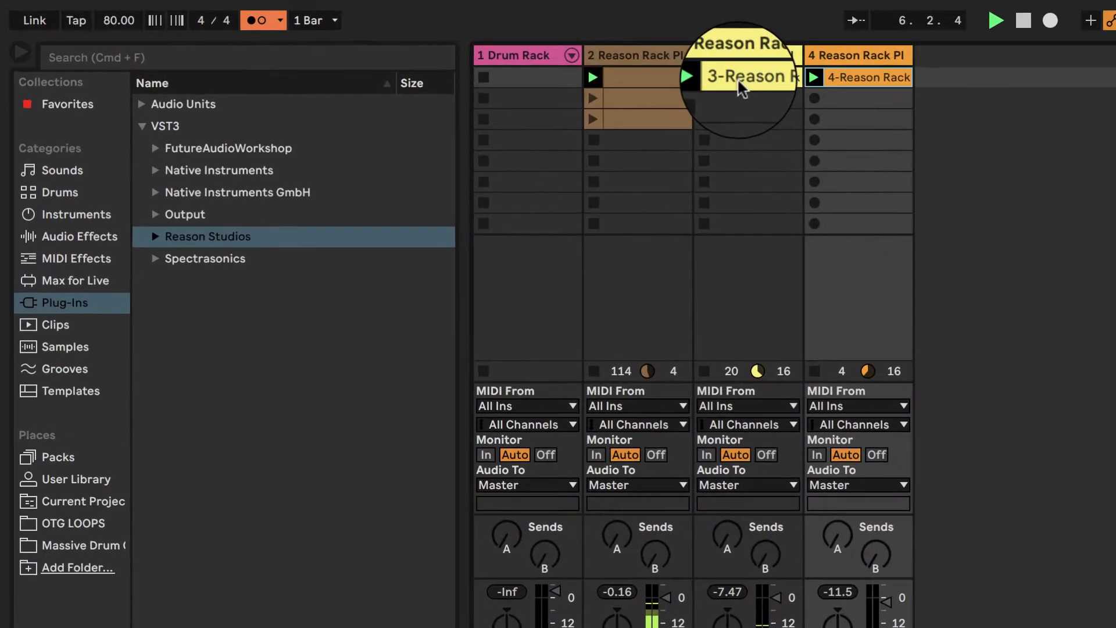
# Copy the bass clip on track 3 into its second and third slots
pyautogui.click(346, 37)
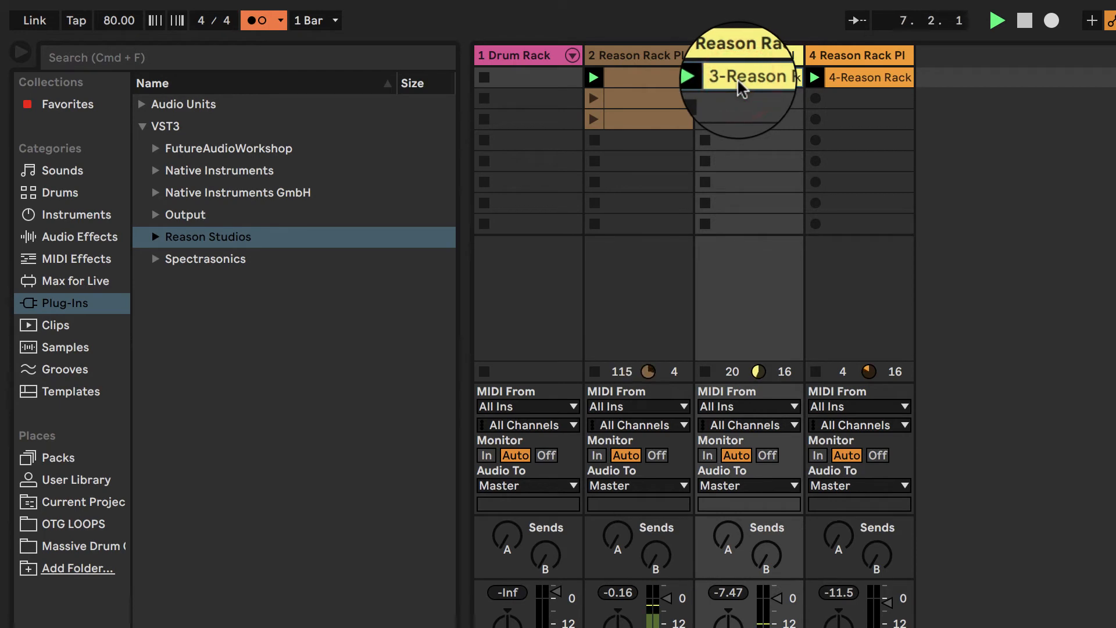
pyautogui.rightClick(740, 84)
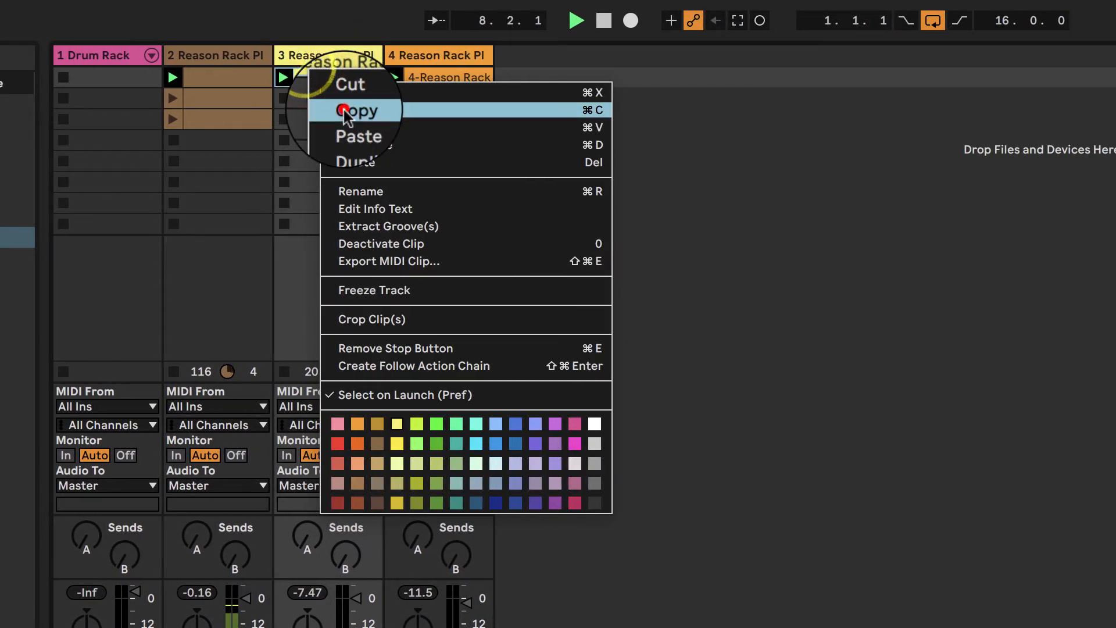
pyautogui.click(344, 109)
pyautogui.click(326, 99)
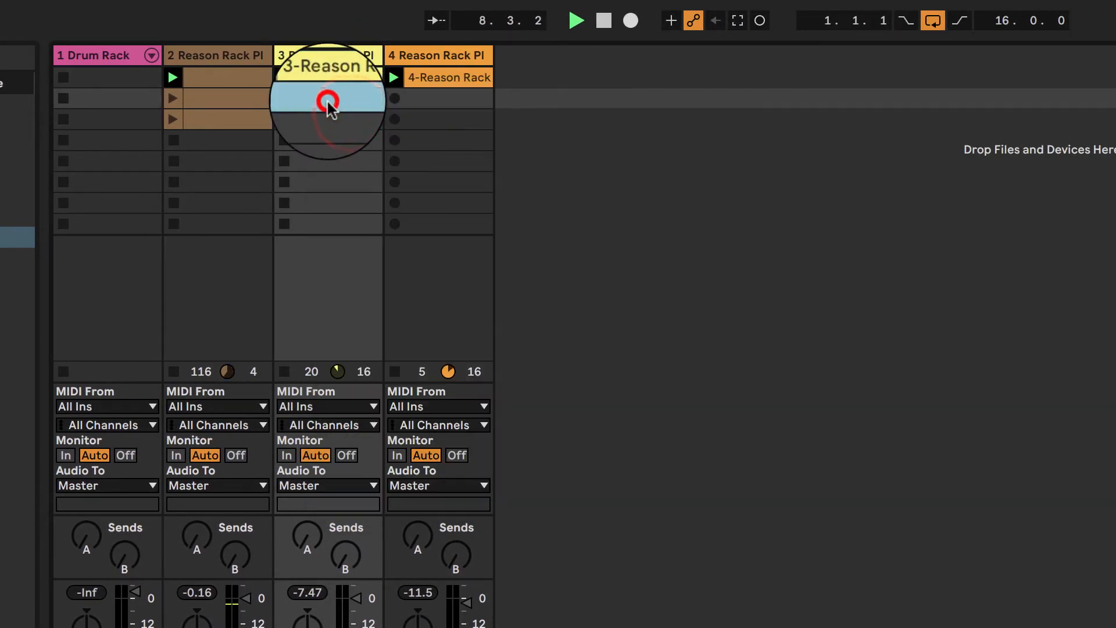
pyautogui.rightClick(327, 98)
pyautogui.click(358, 111)
pyautogui.rightClick(318, 117)
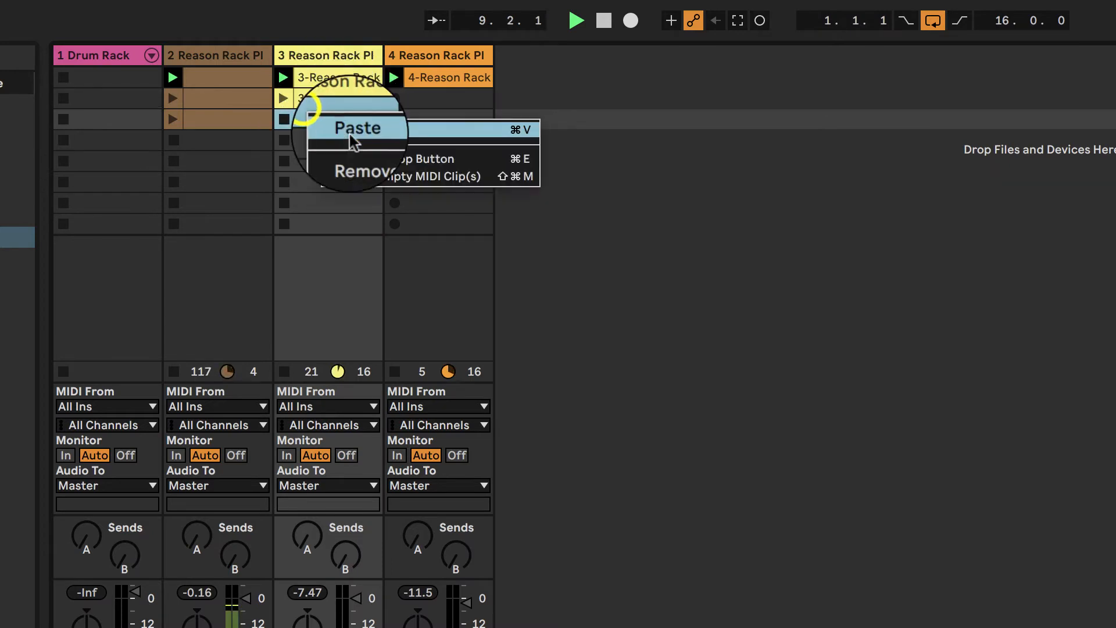
pyautogui.click(356, 127)
# Copy the chord clip on track 4 into its second and third slots
pyautogui.click(420, 96)
pyautogui.rightClick(435, 83)
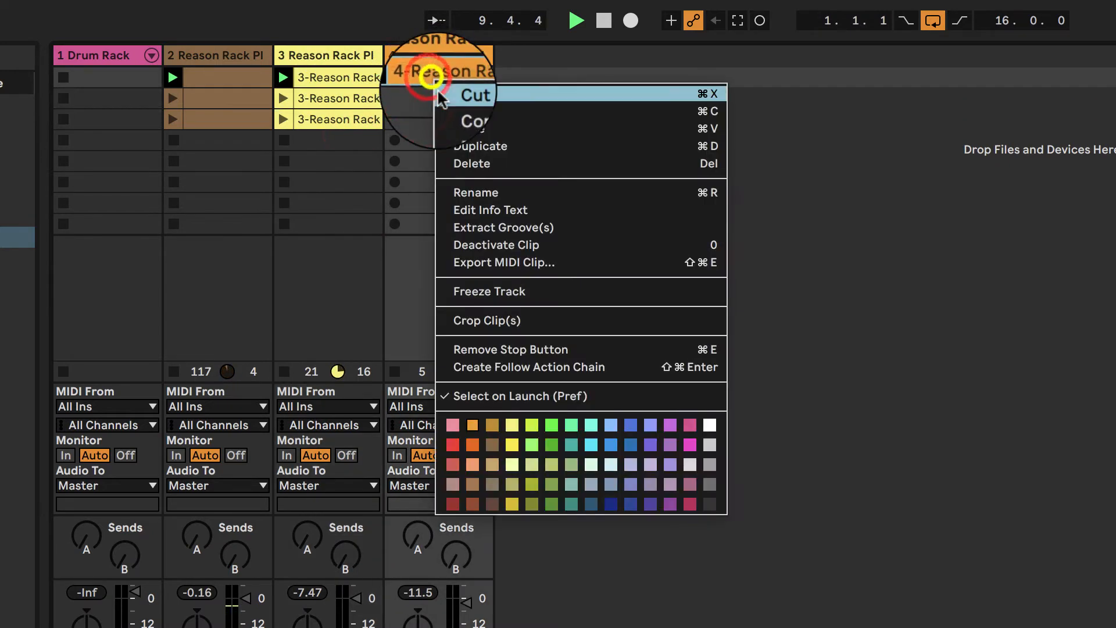
pyautogui.click(465, 110)
pyautogui.rightClick(444, 105)
pyautogui.click(462, 116)
pyautogui.rightClick(436, 121)
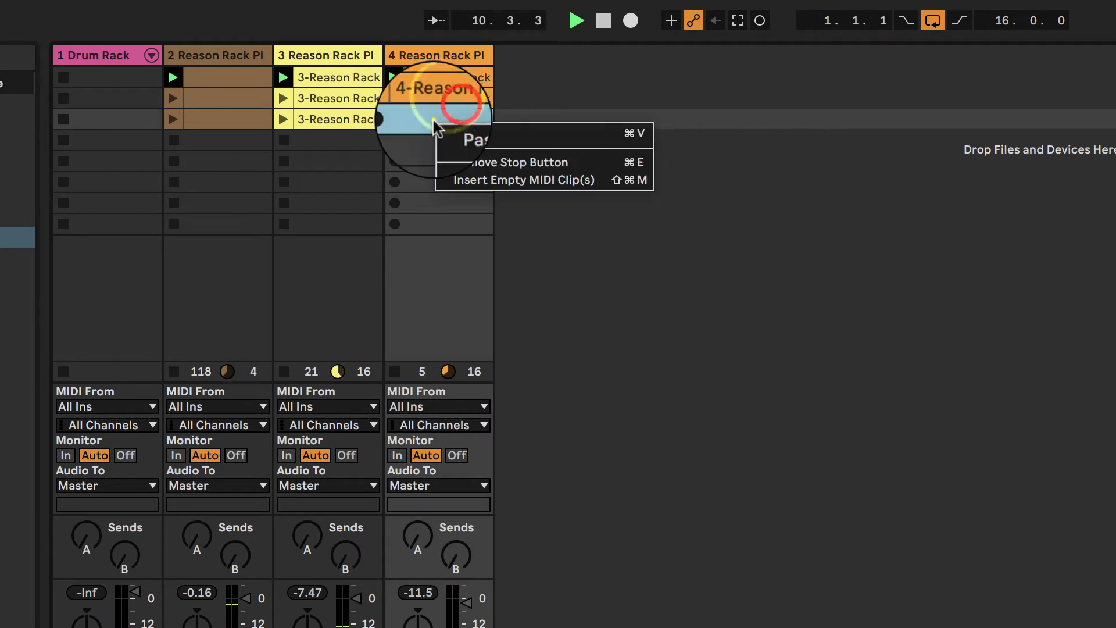
pyautogui.click(455, 132)
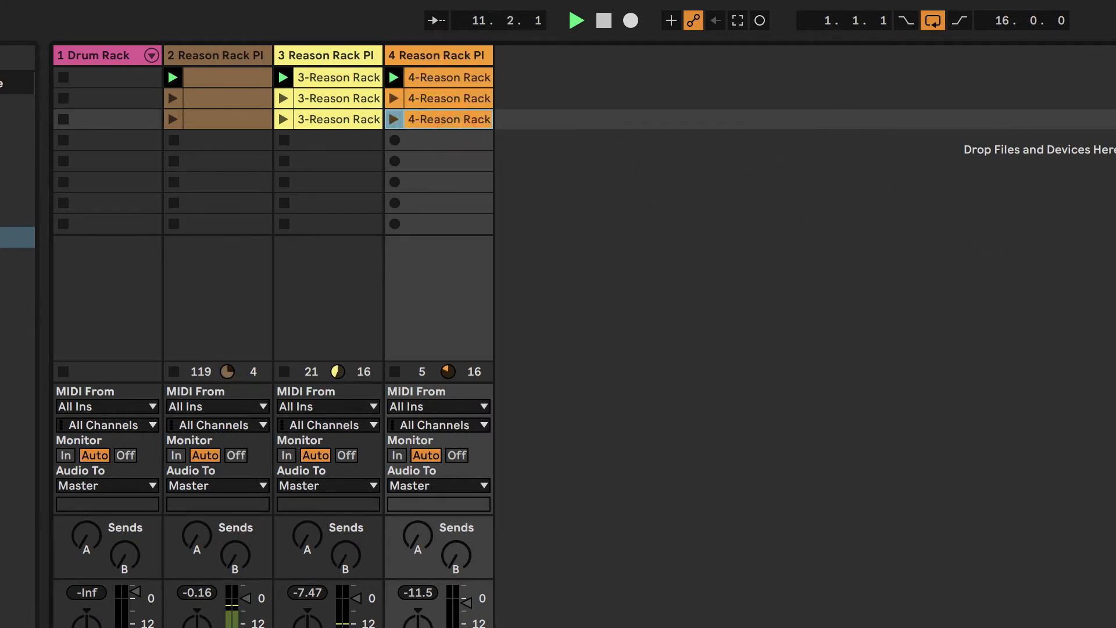
# Audition scenes 2, 3 and 1 one after another and stop playback
pyautogui.click(977, 95)
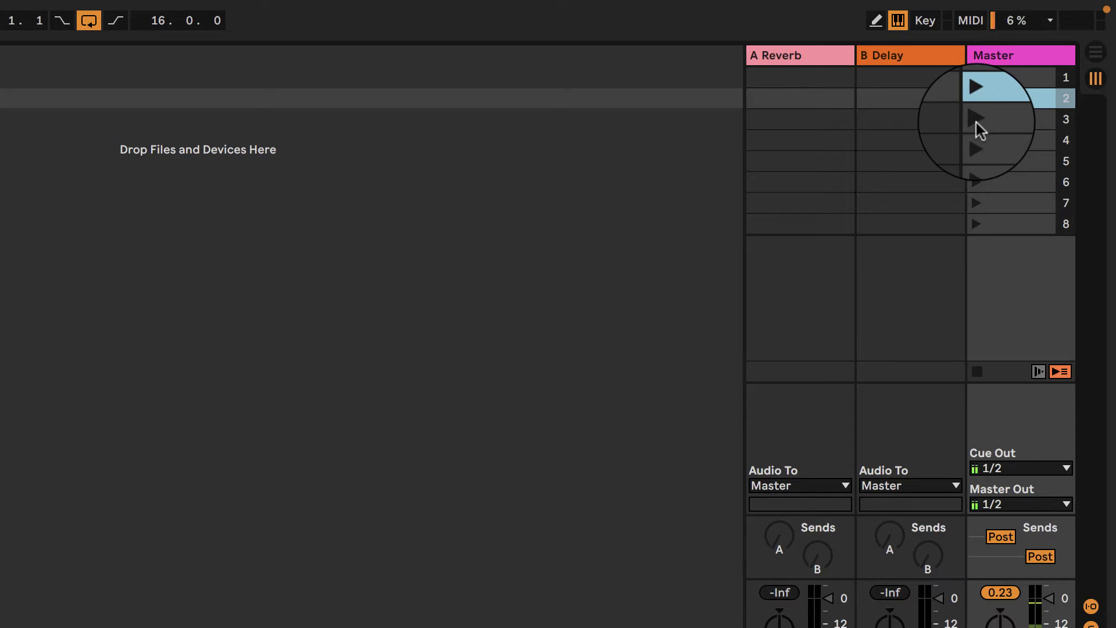
pyautogui.click(976, 123)
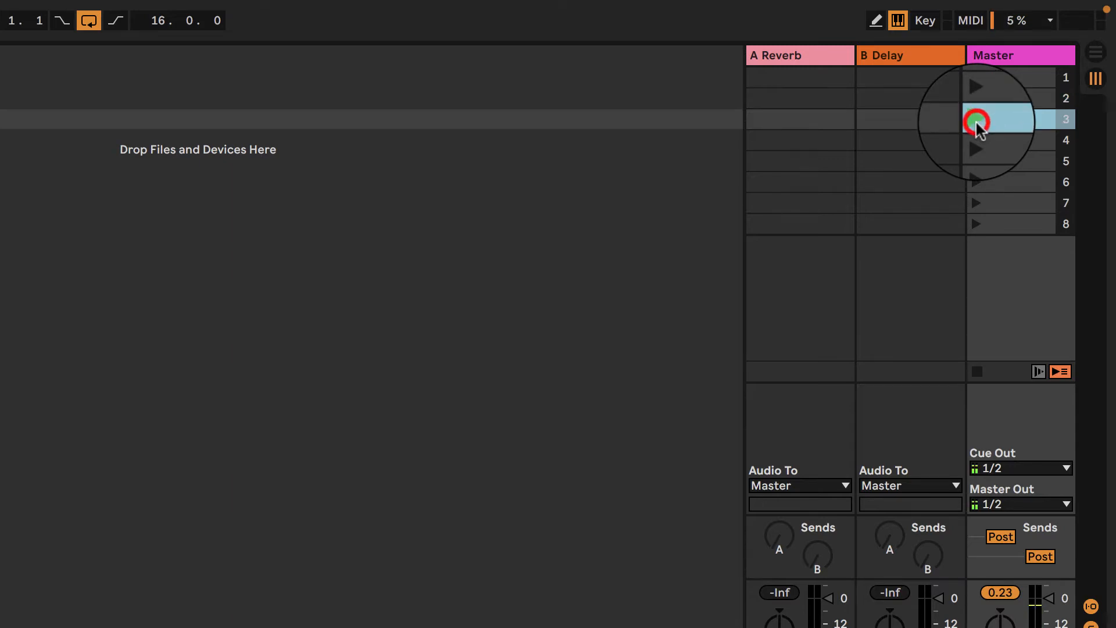
pyautogui.click(977, 79)
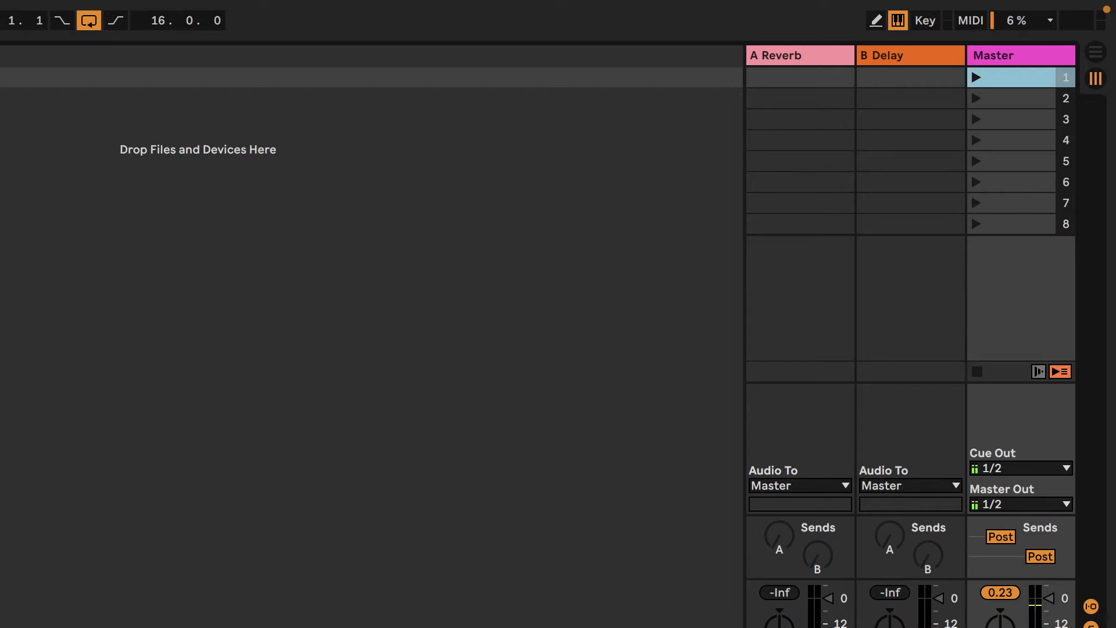
pyautogui.click(599, 25)
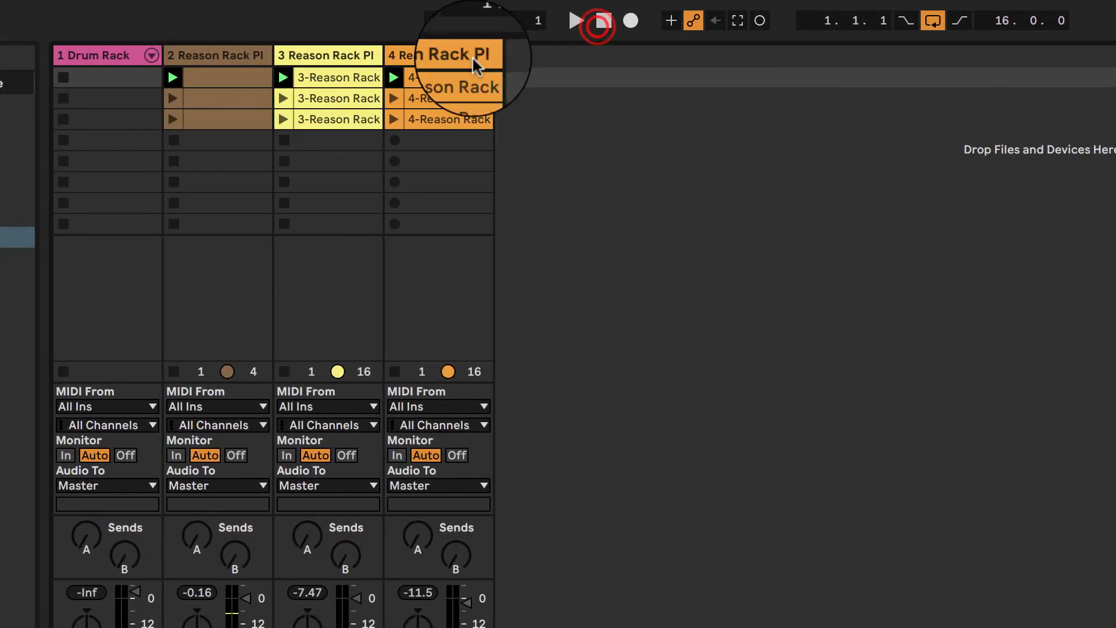
# Delete the unused Drum Rack track from the set
pyautogui.click(87, 61)
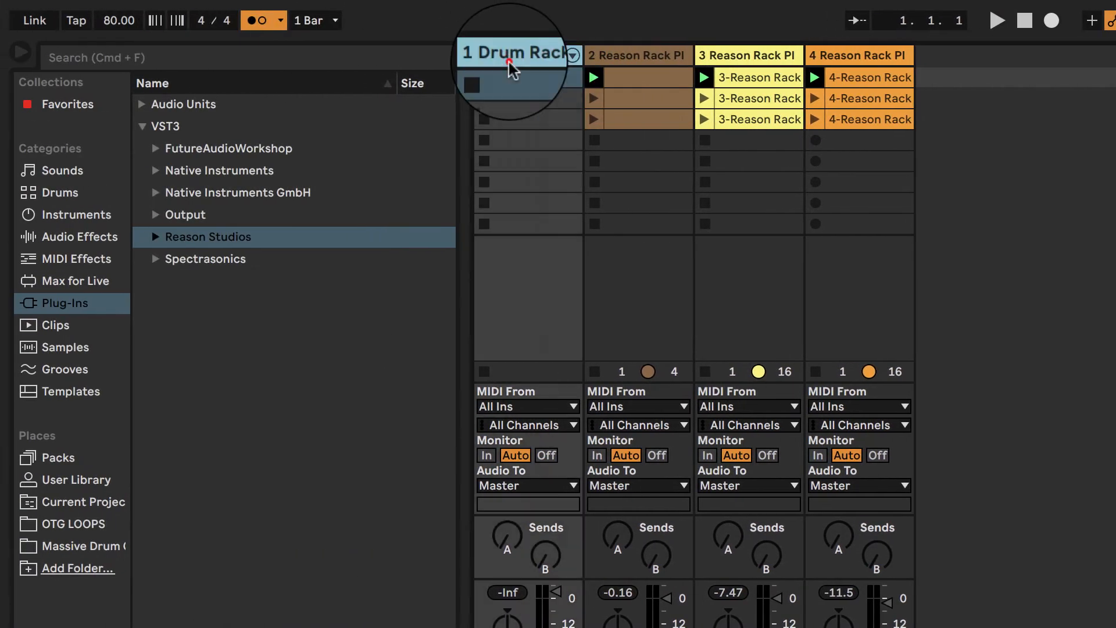
pyautogui.rightClick(509, 64)
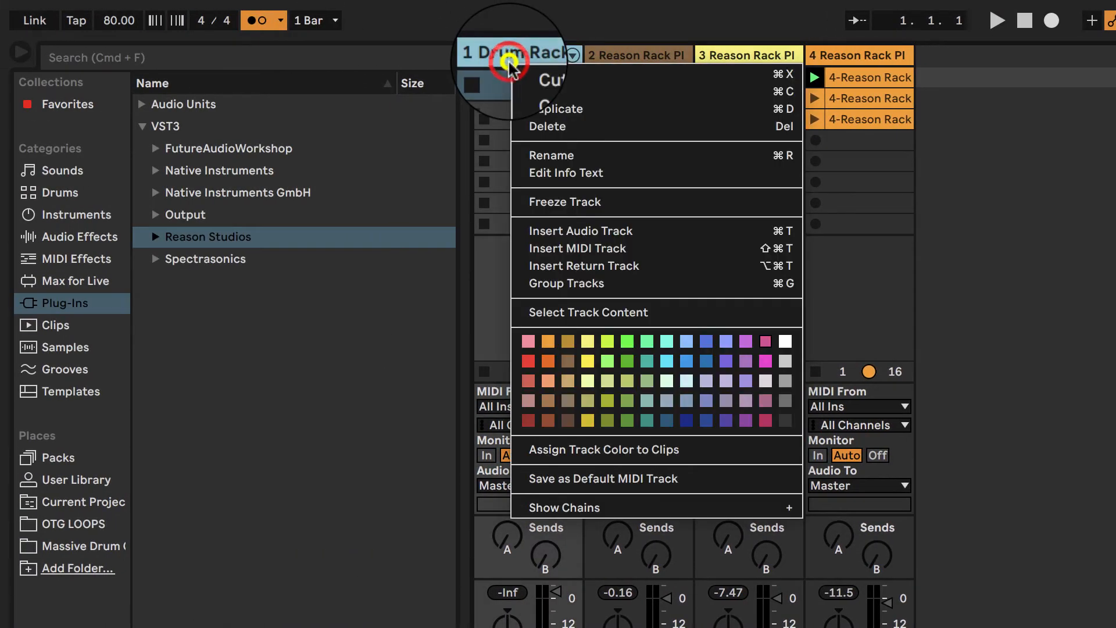
pyautogui.click(567, 125)
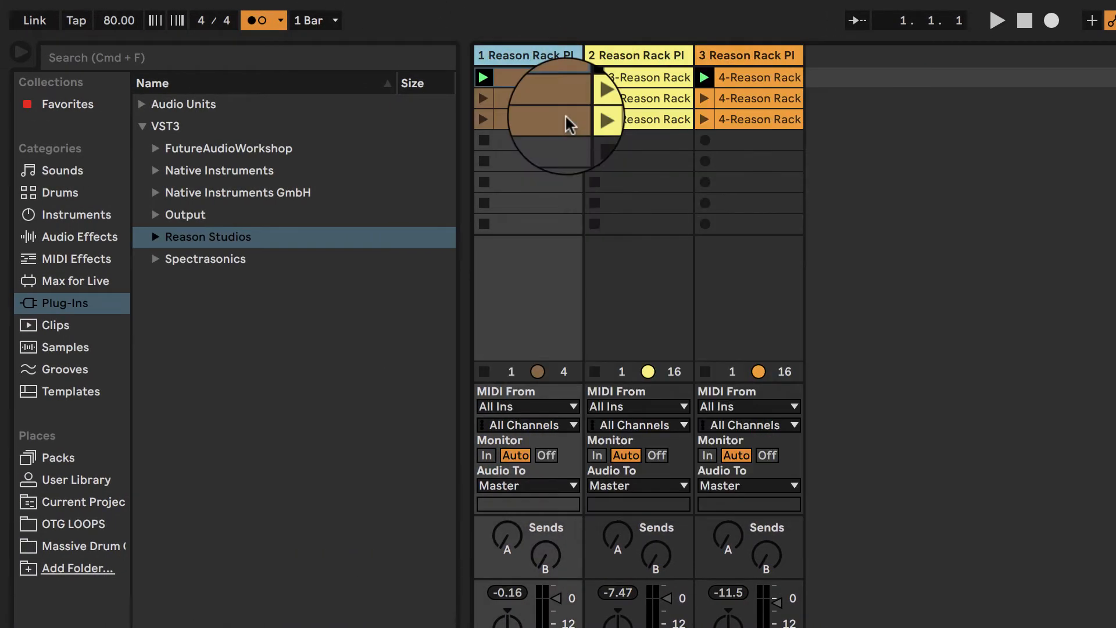
# Group the first Reason Rack Plugin track and move the other two Reason Rack Plugin tracks into that group
pyautogui.rightClick(518, 58)
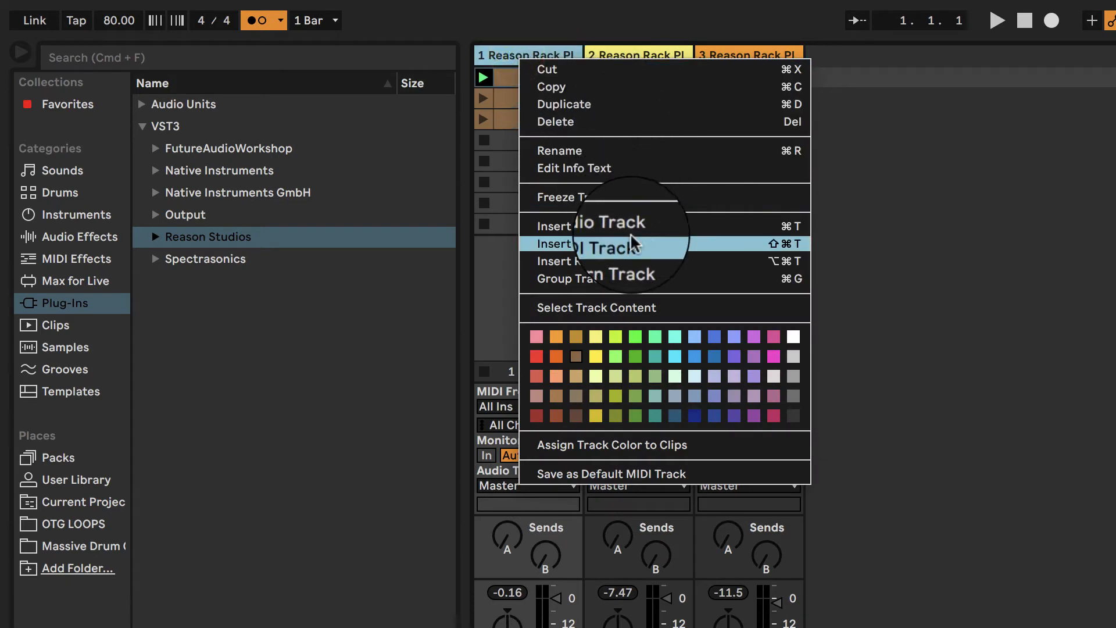
pyautogui.click(631, 280)
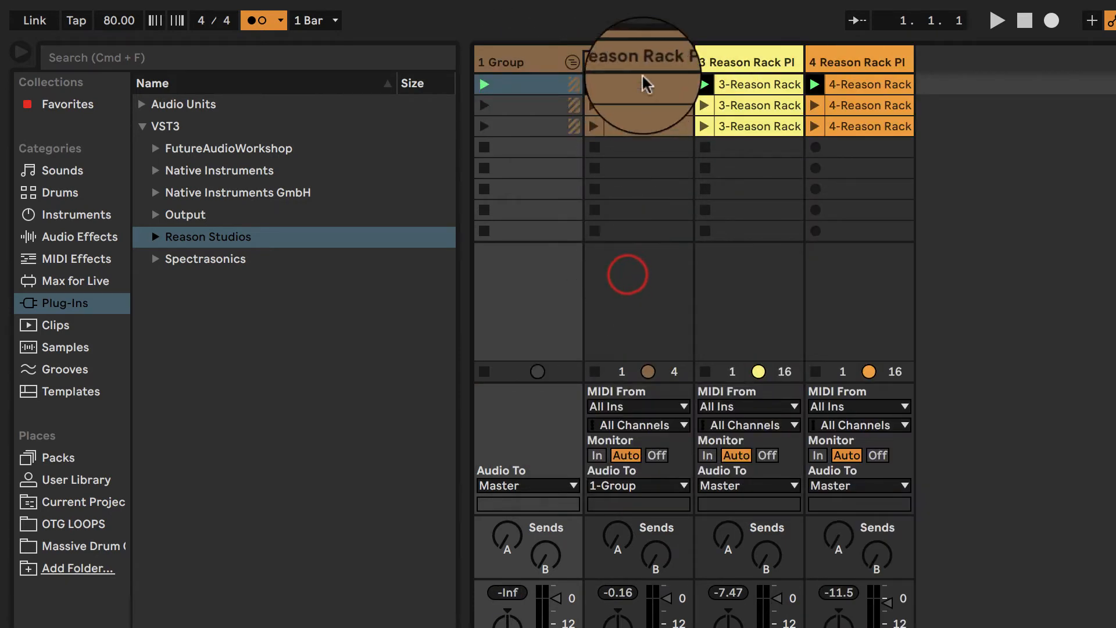
pyautogui.click(746, 66)
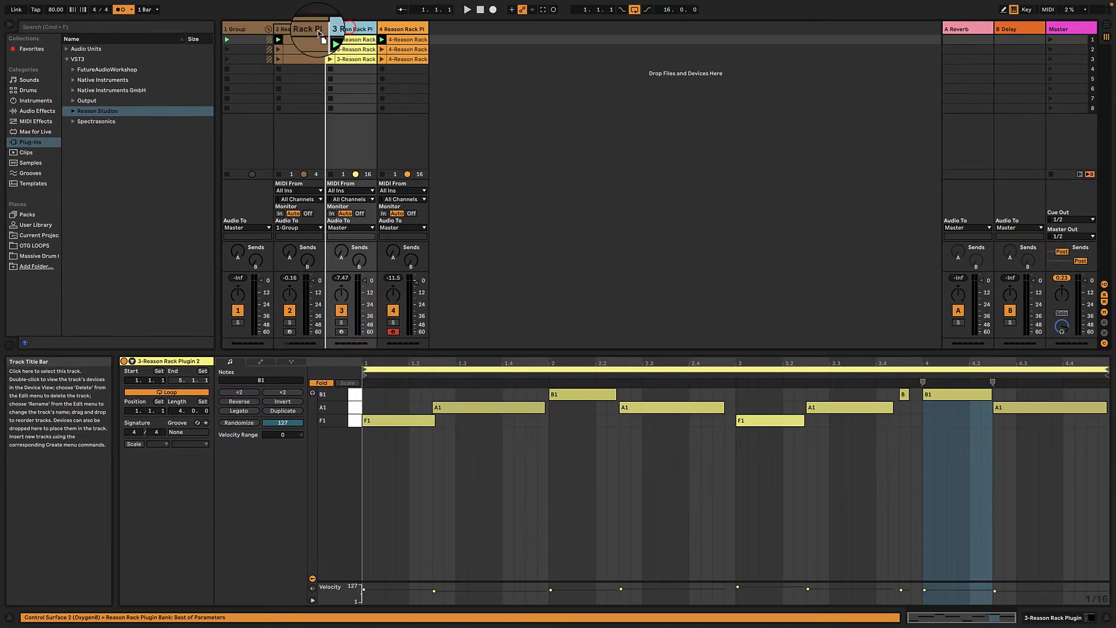
pyautogui.click(429, 35)
pyautogui.moveTo(395, 32); pyautogui.dragTo(372, 34)
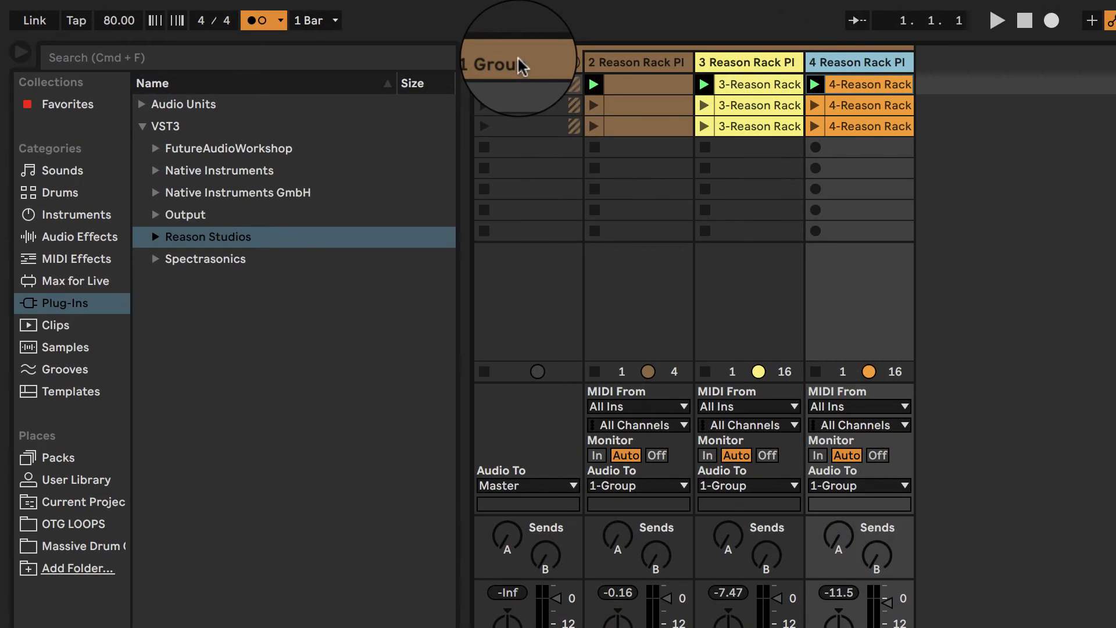
# Rename the group holding the Reason Rack Plugin tracks as REASON MIDI
pyautogui.click(273, 34)
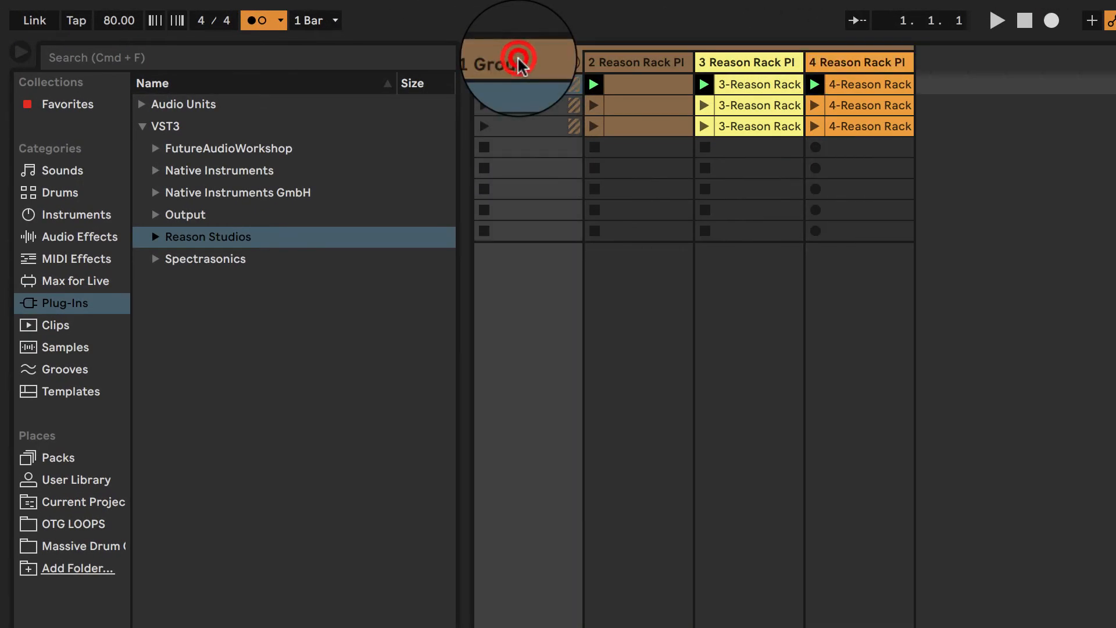
pyautogui.rightClick(519, 64)
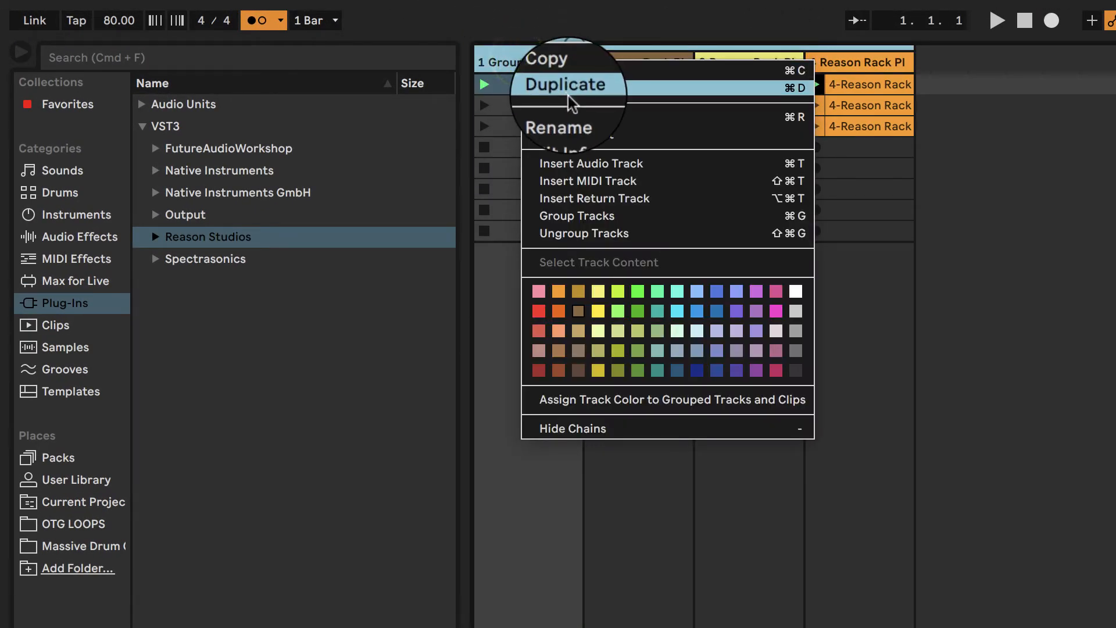
pyautogui.click(580, 127)
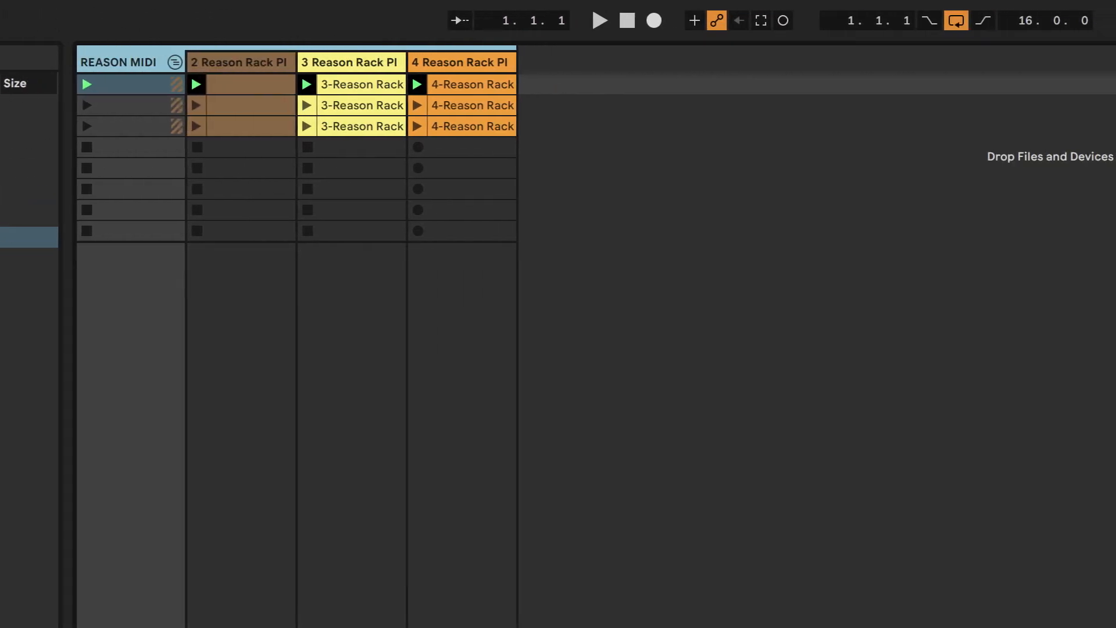
# Insert a new audio track after the REASON MIDI group and put it in its own group
pyautogui.rightClick(1070, 241)
pyautogui.click(730, 258)
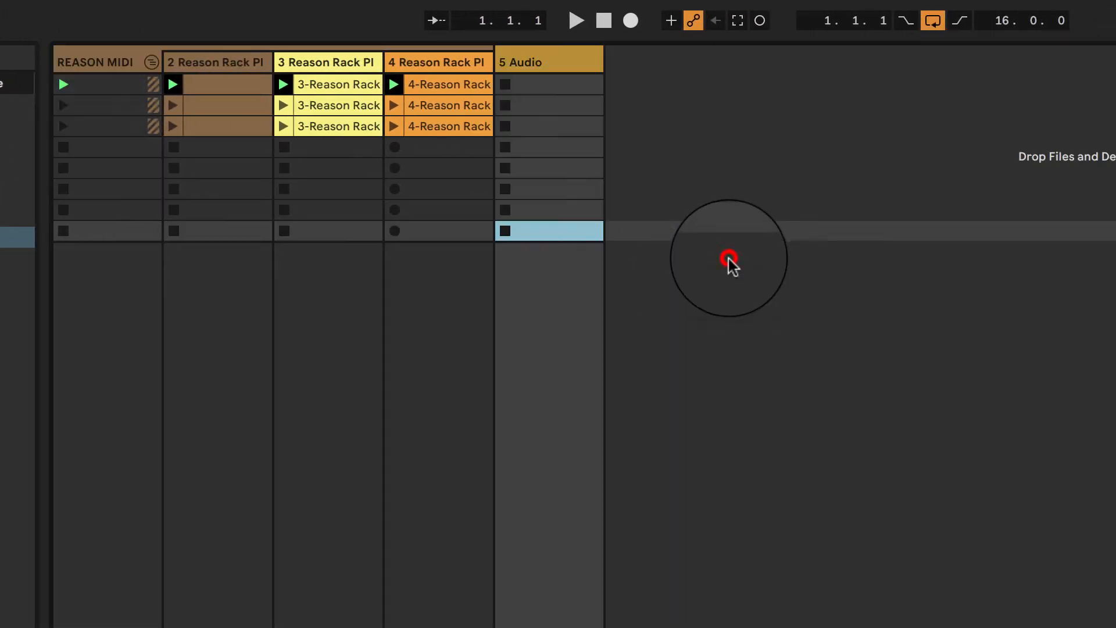
pyautogui.rightClick(532, 61)
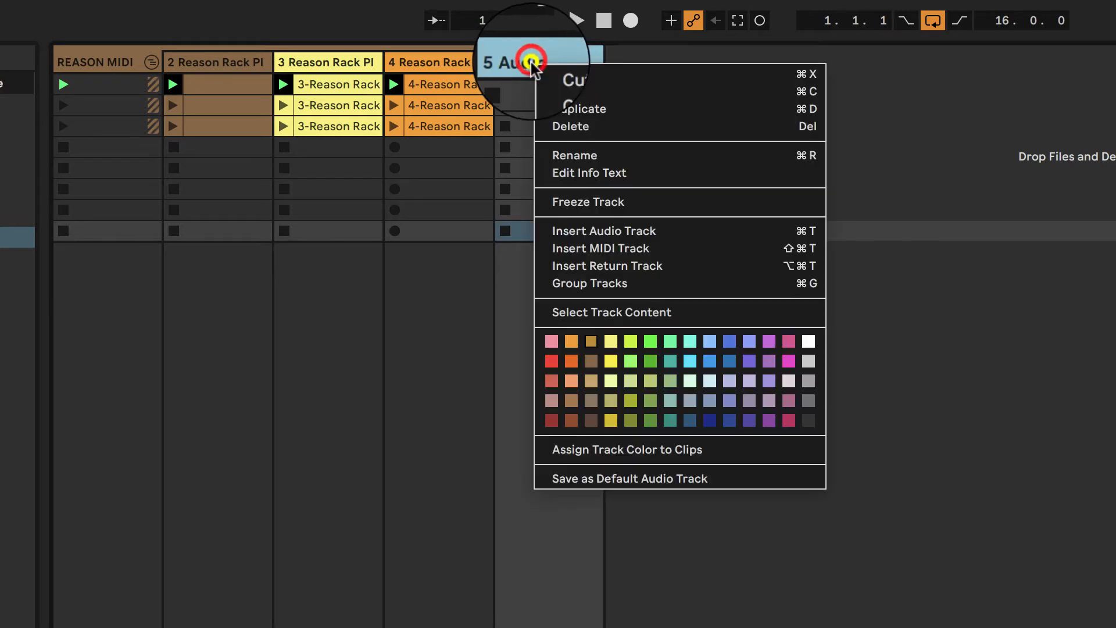
pyautogui.click(672, 283)
# Duplicate the grouped audio track twice so the group holds three audio tracks
pyautogui.rightClick(683, 64)
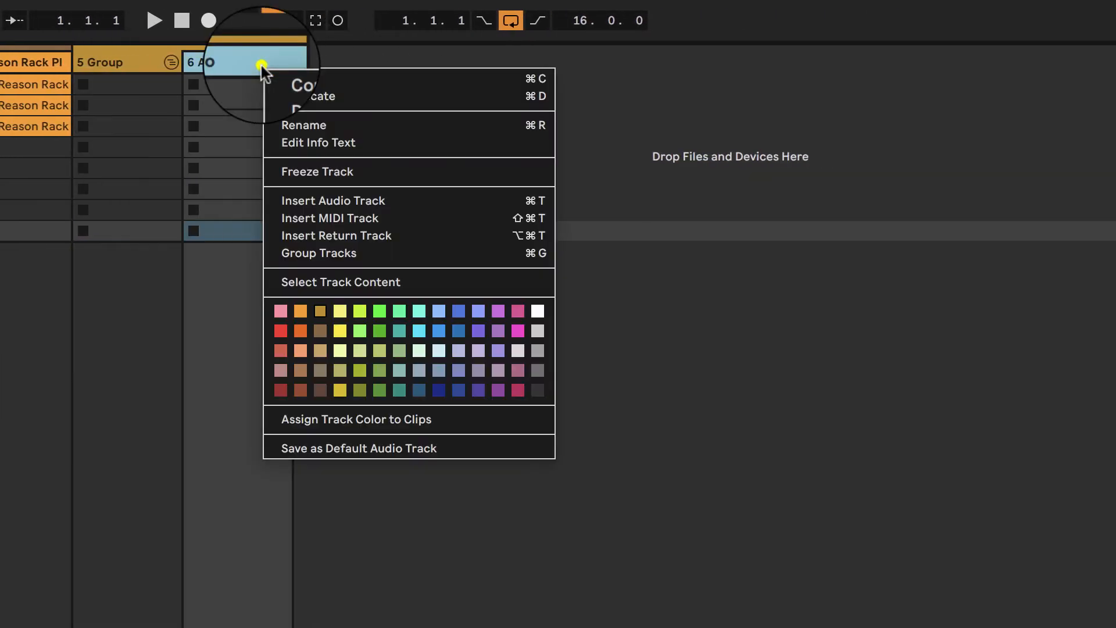
pyautogui.click(355, 100)
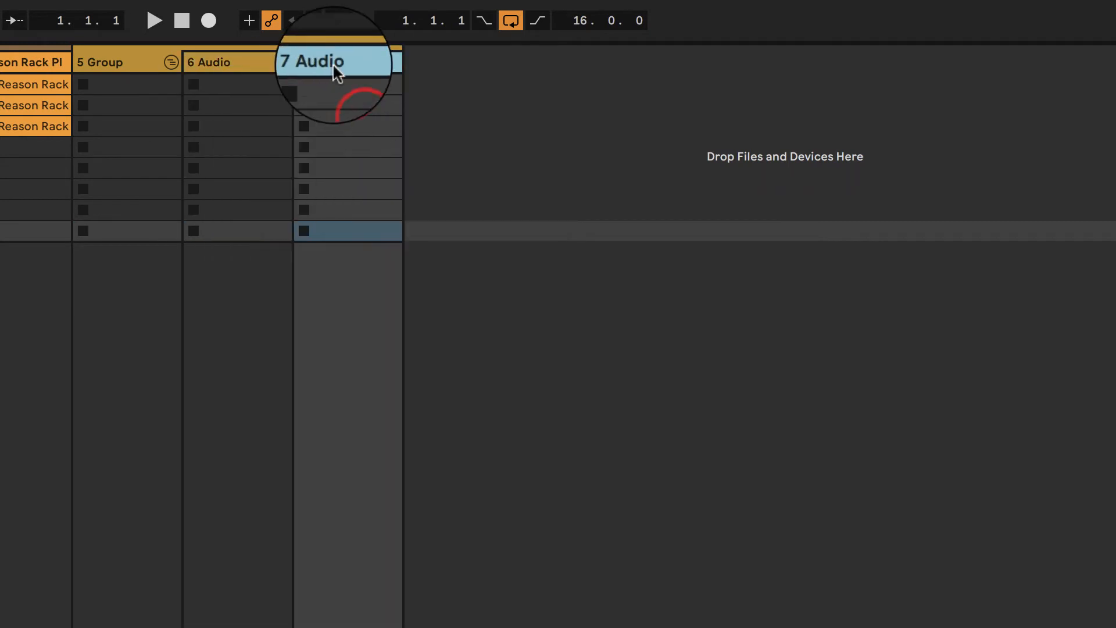
pyautogui.rightClick(334, 67)
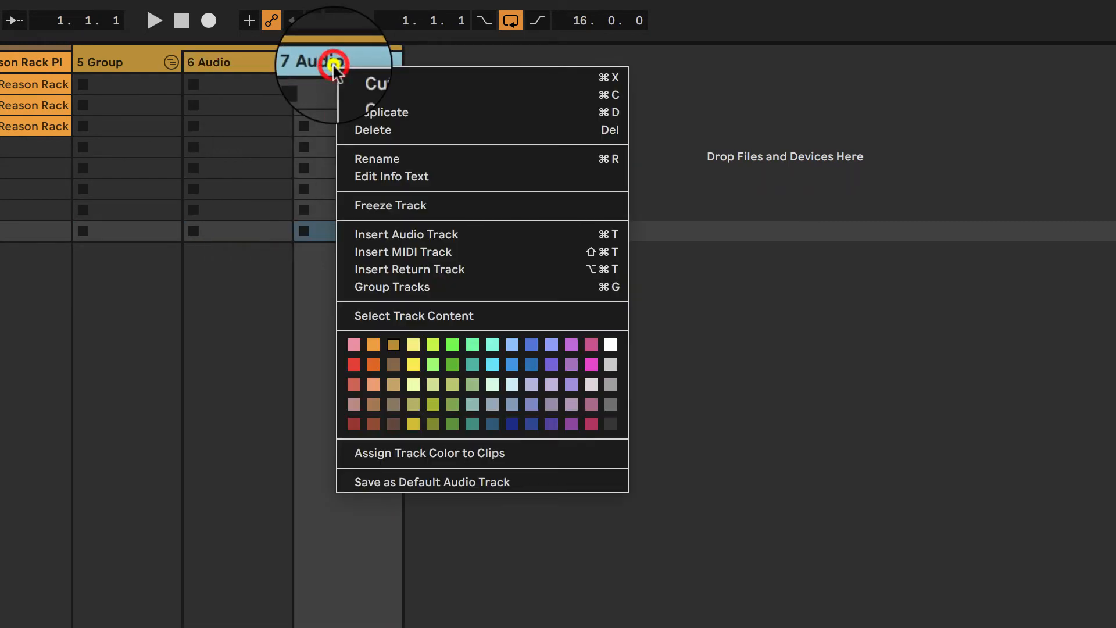
pyautogui.click(382, 113)
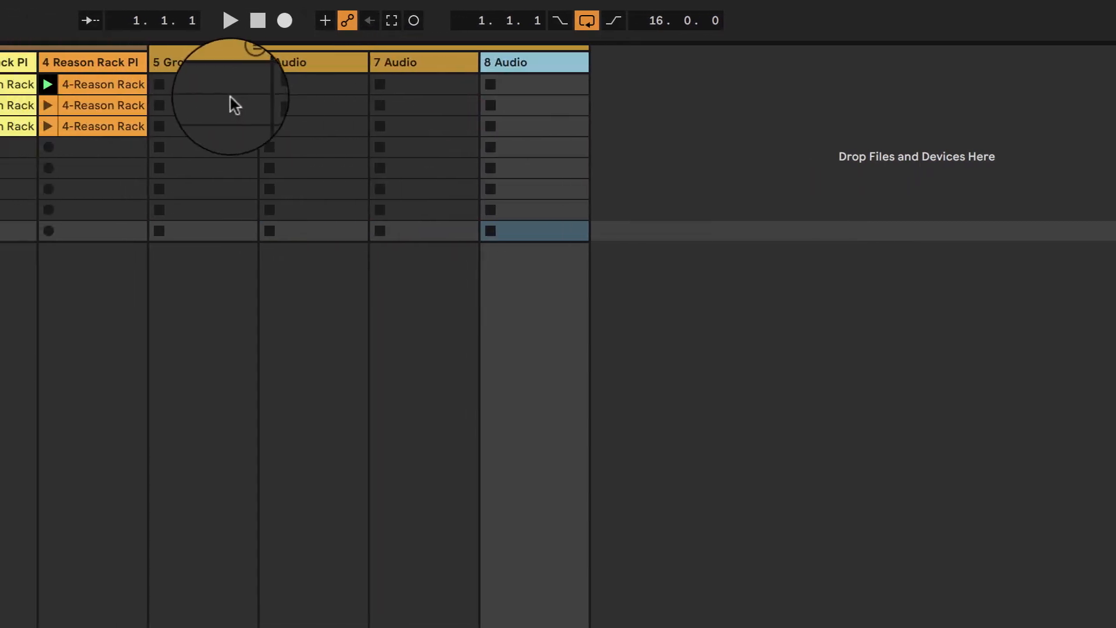
# Rename the group containing the audio tracks as REASON AUDIO
pyautogui.click(197, 63)
pyautogui.rightClick(184, 60)
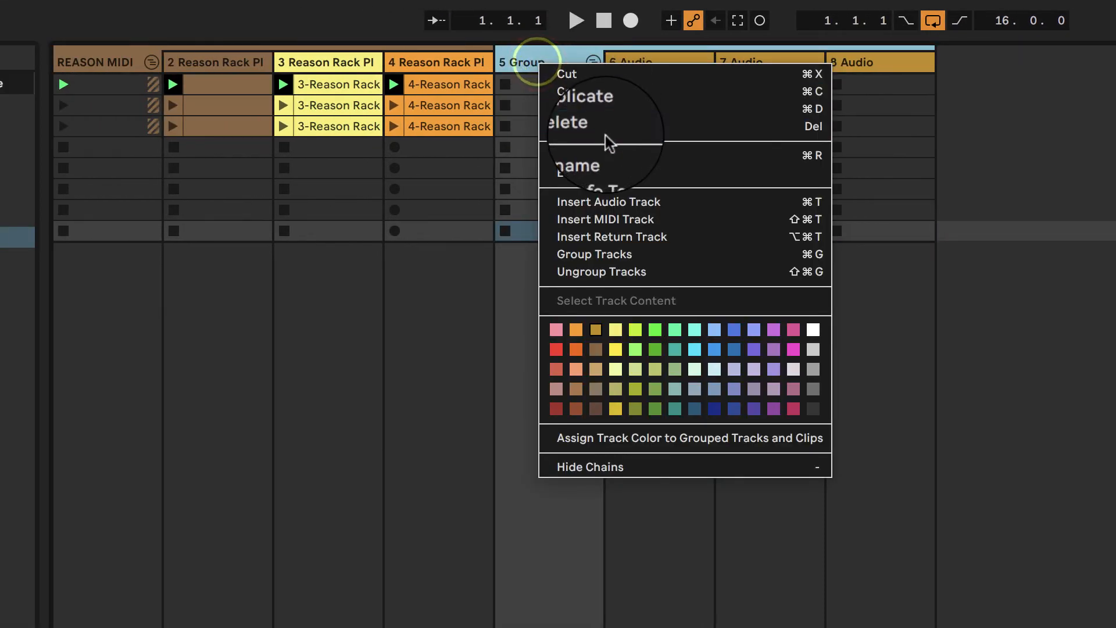
pyautogui.click(611, 158)
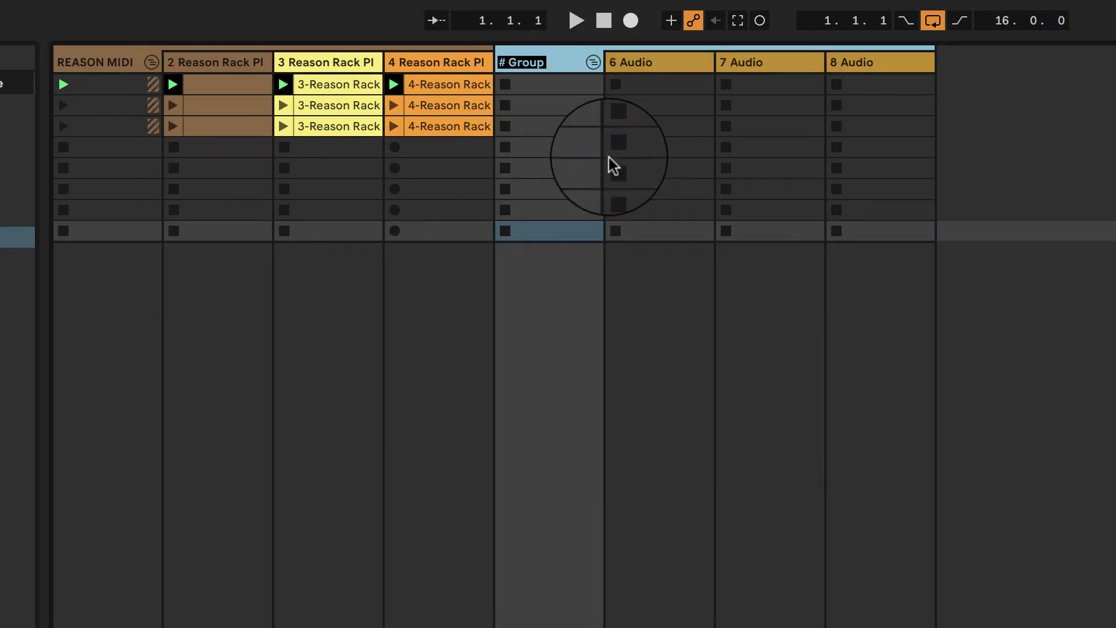
pyautogui.write('REASON A')
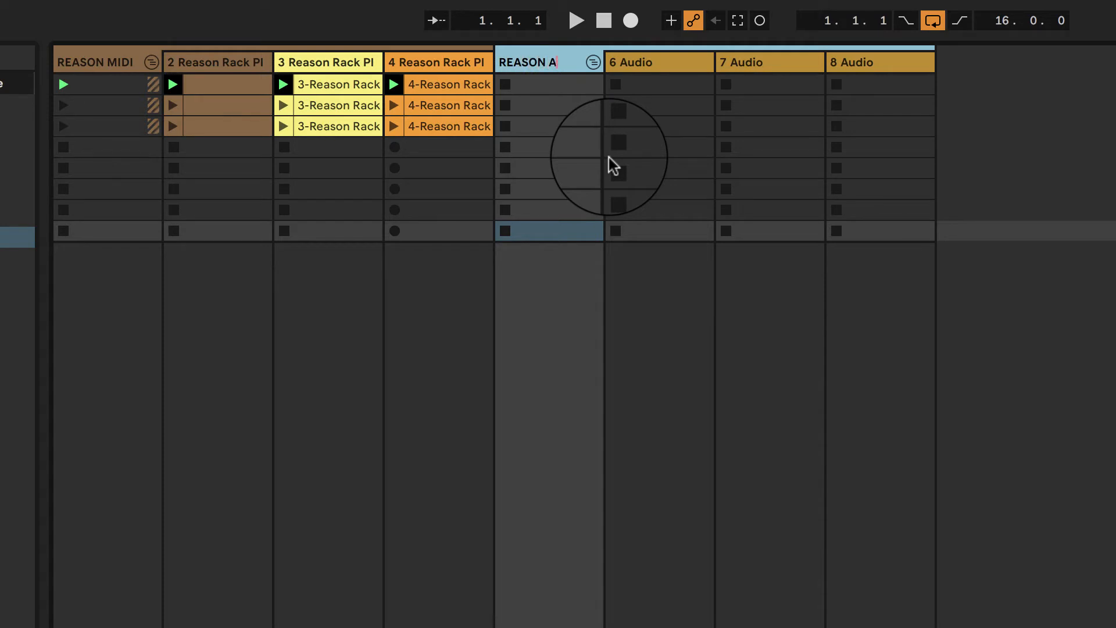
pyautogui.write('UDIO')
pyautogui.press('Return')
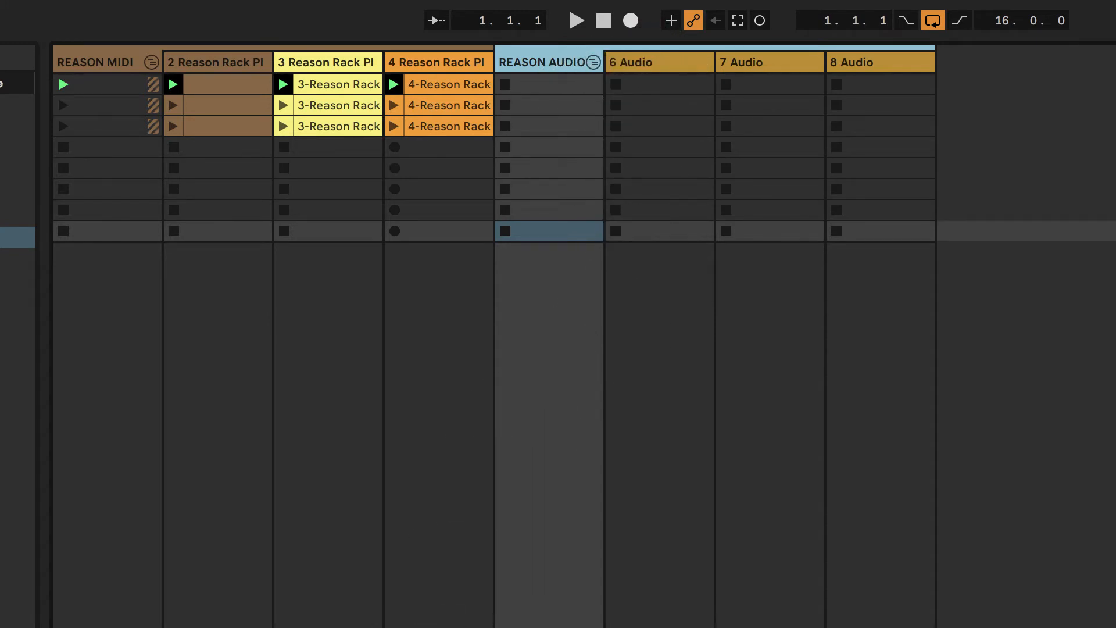
# Check the available audio input sources for the first audio track in the REASON AUDIO group
pyautogui.click(703, 243)
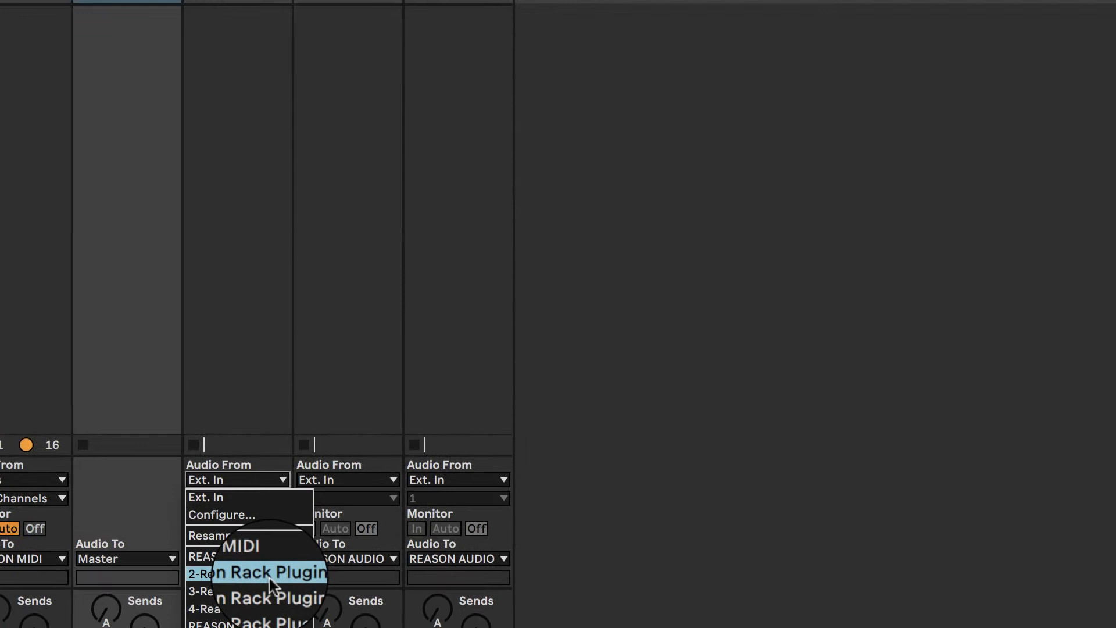
pyautogui.click(1100, 159)
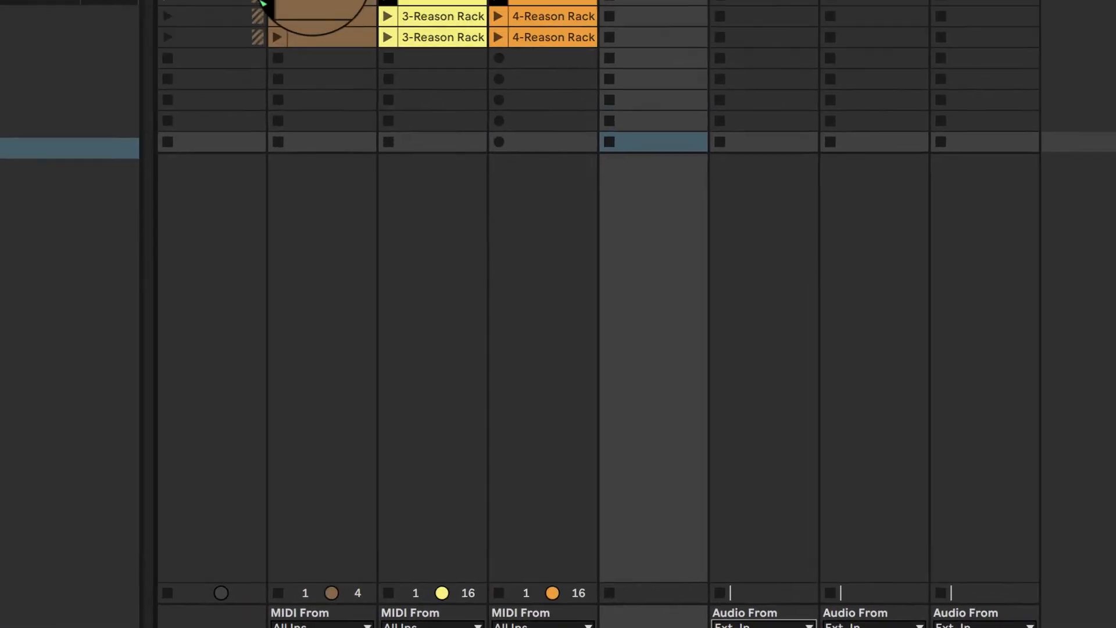
# Stop the clips on tracks 3 and 4 and audition the first clip on track 2 by itself
pyautogui.click(628, 59)
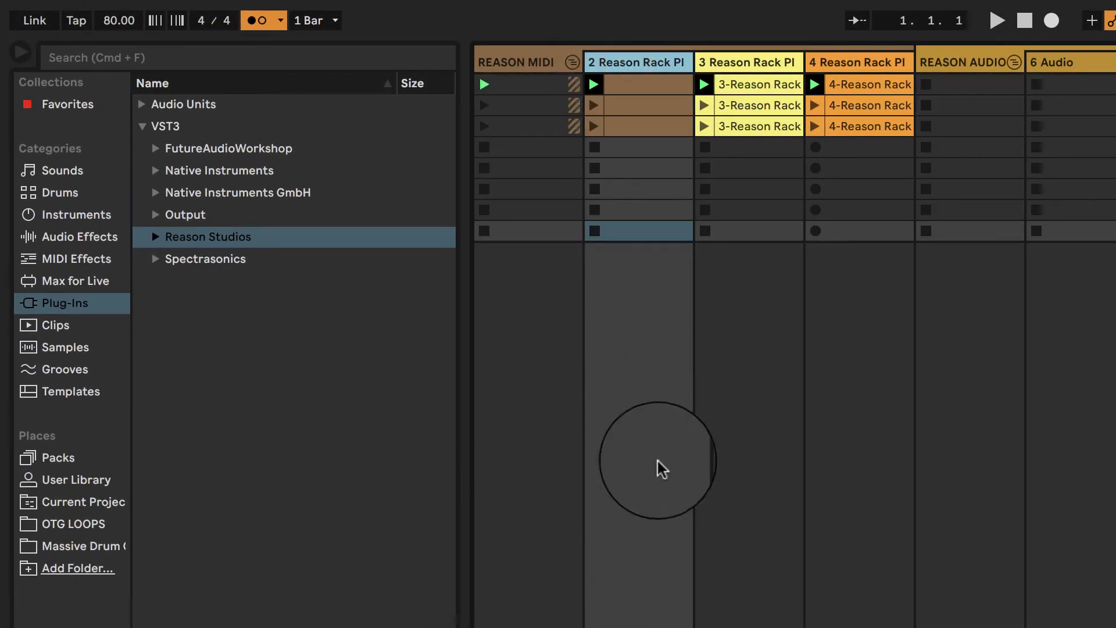
pyautogui.click(702, 148)
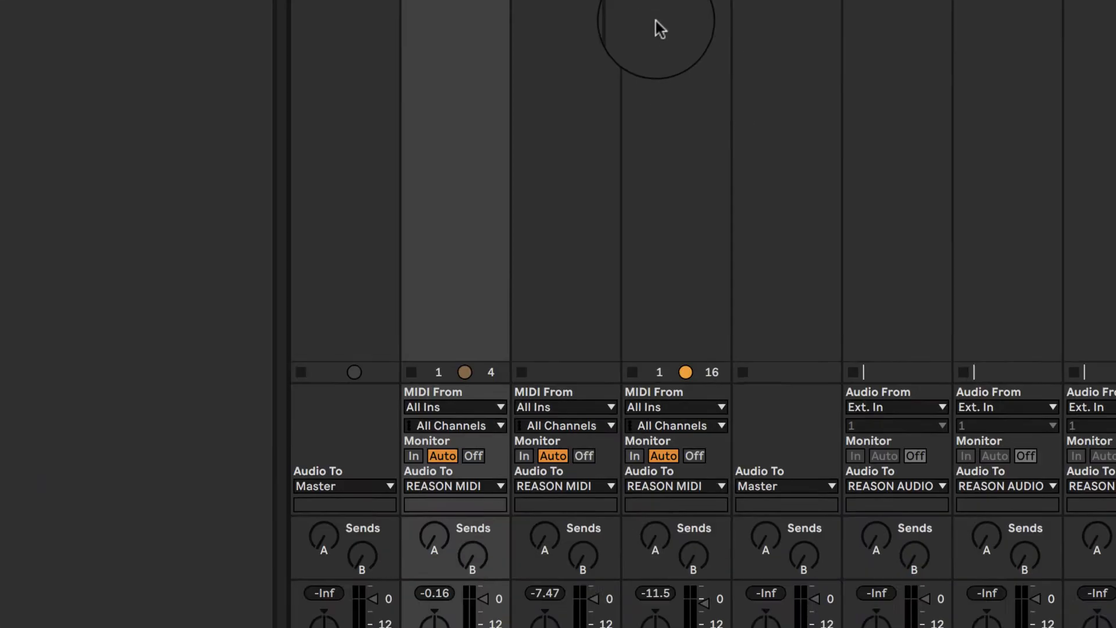
pyautogui.click(418, 306)
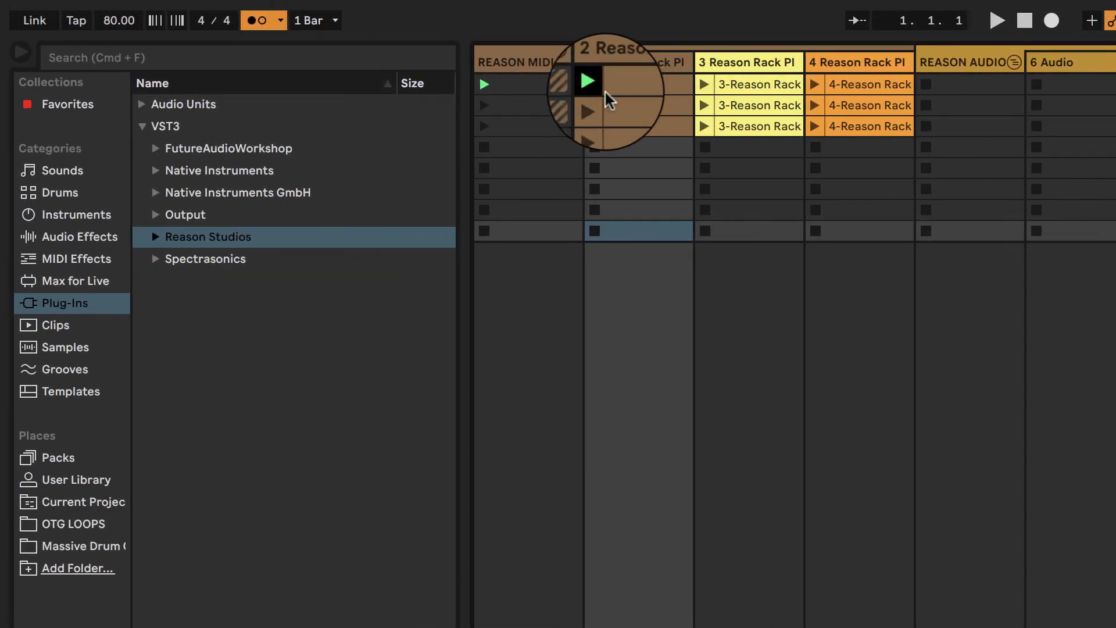
pyautogui.click(599, 86)
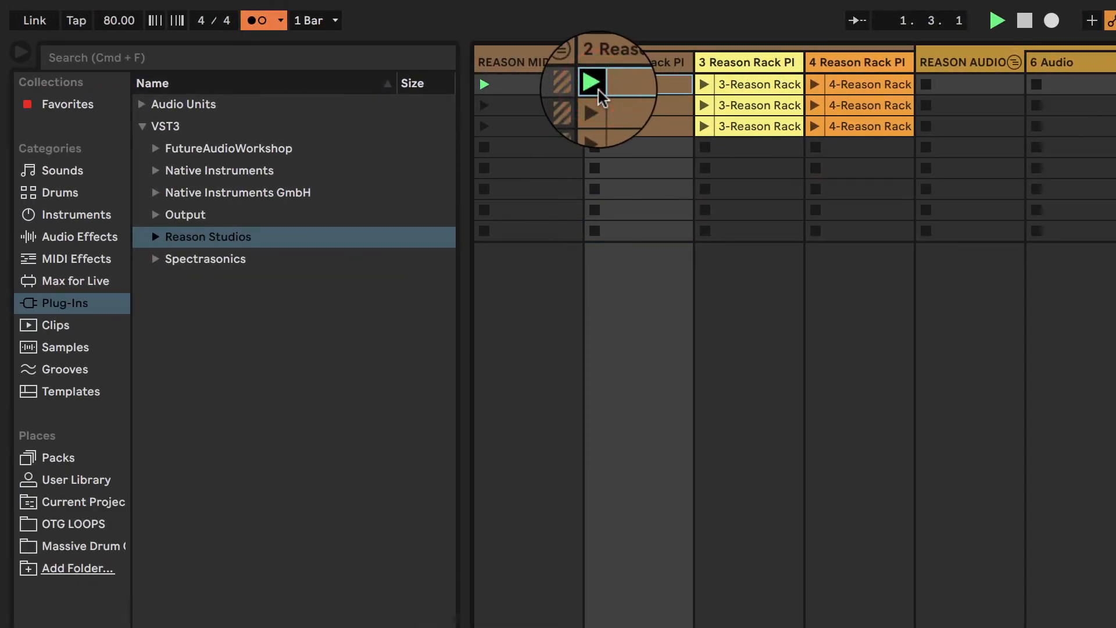
# Rename track 2 in the REASON MIDI group as Drums
pyautogui.click(656, 62)
pyautogui.rightClick(655, 63)
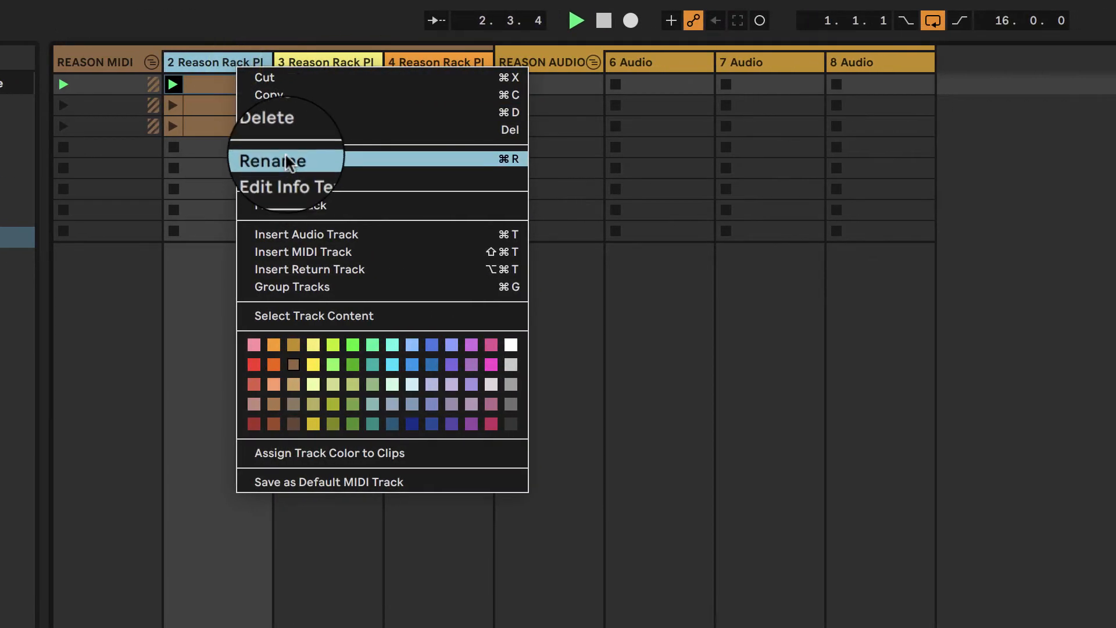
pyautogui.click(285, 154)
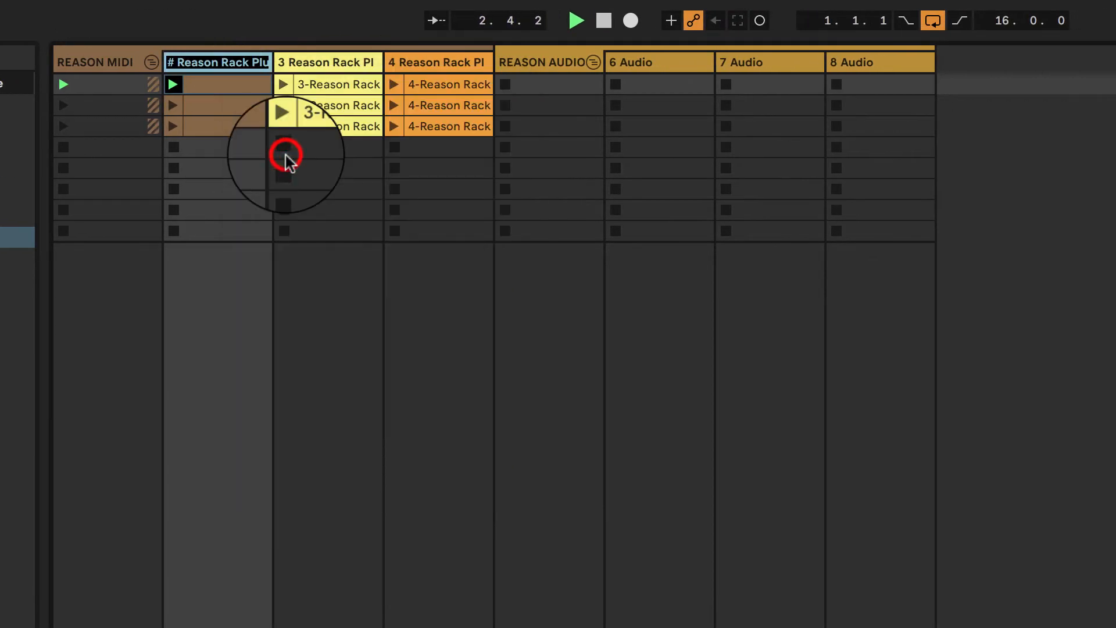
pyautogui.write('Drums')
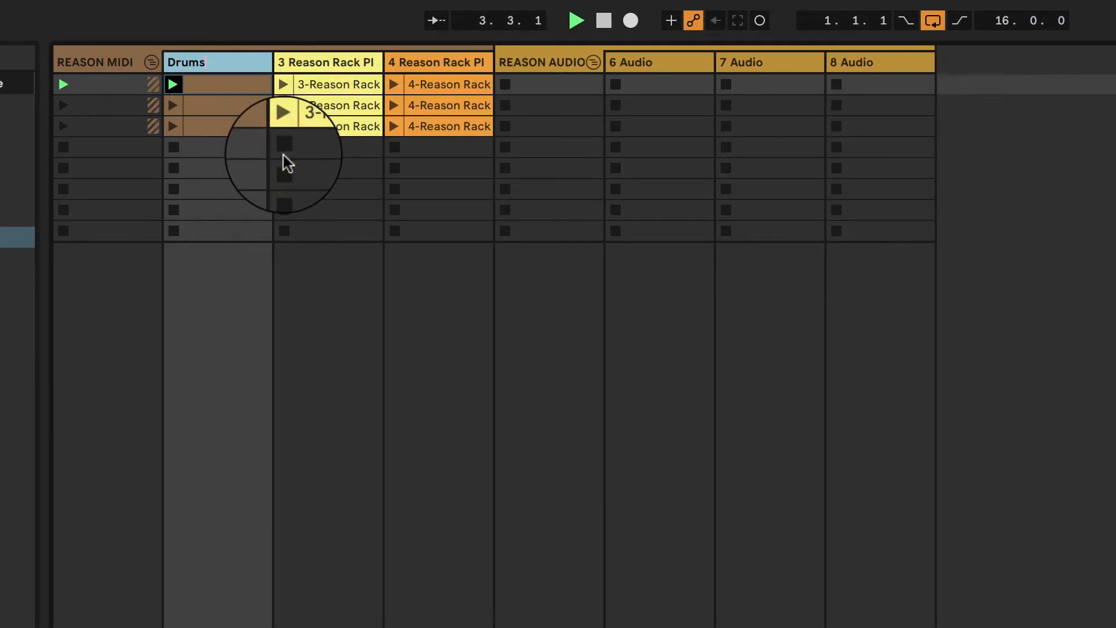
pyautogui.press('Return')
# Rename the first audio track in the REASON AUDIO group as Drums
pyautogui.click(651, 62)
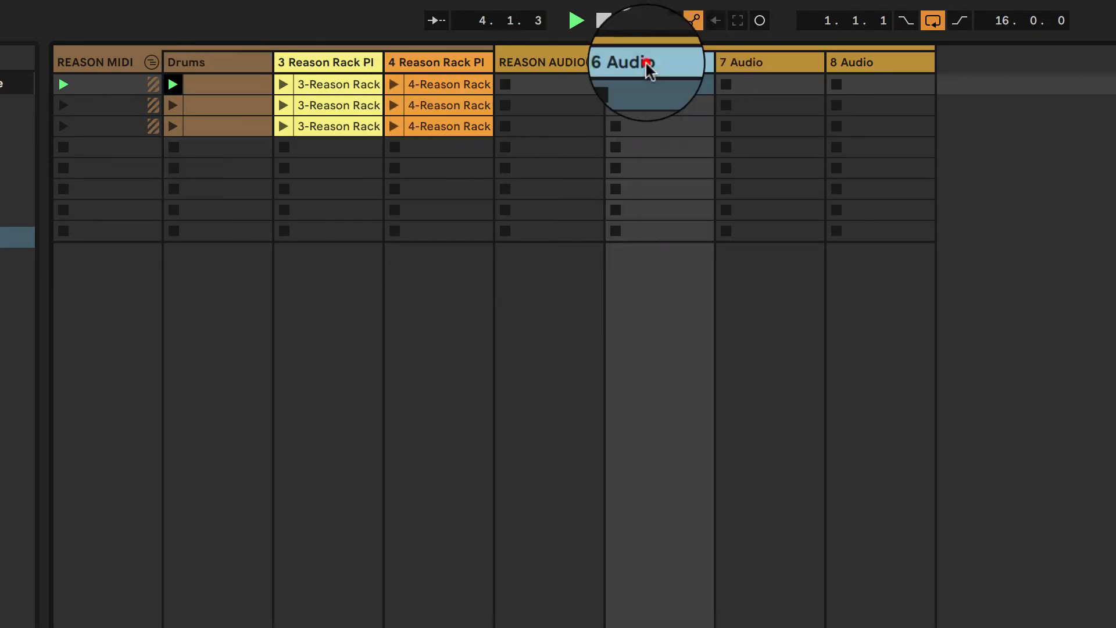
pyautogui.rightClick(647, 64)
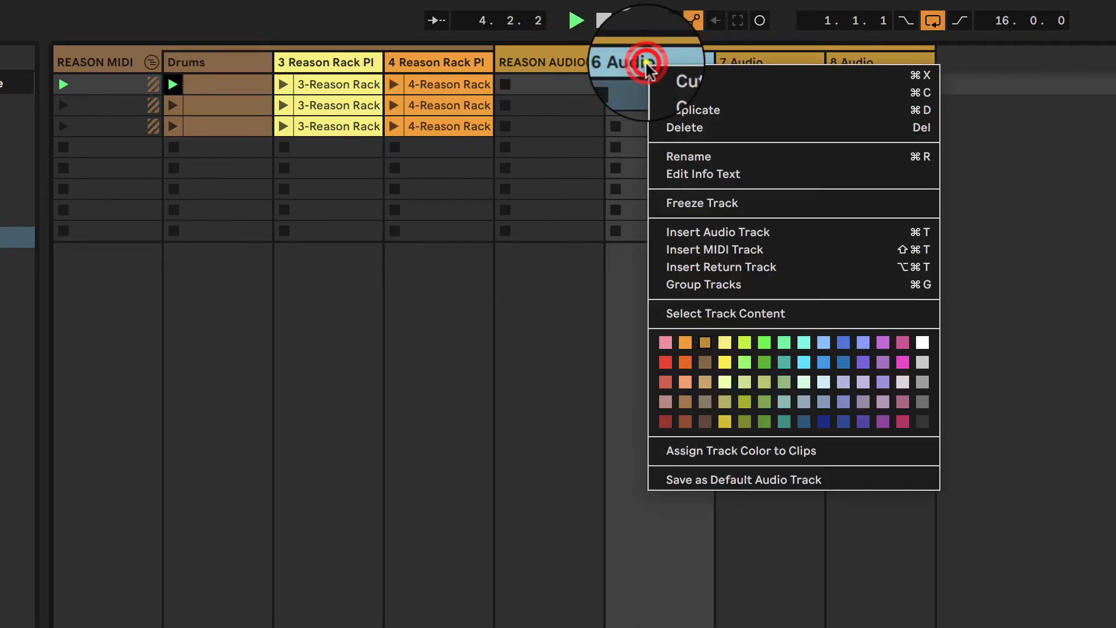
pyautogui.click(685, 157)
pyautogui.write('Drums')
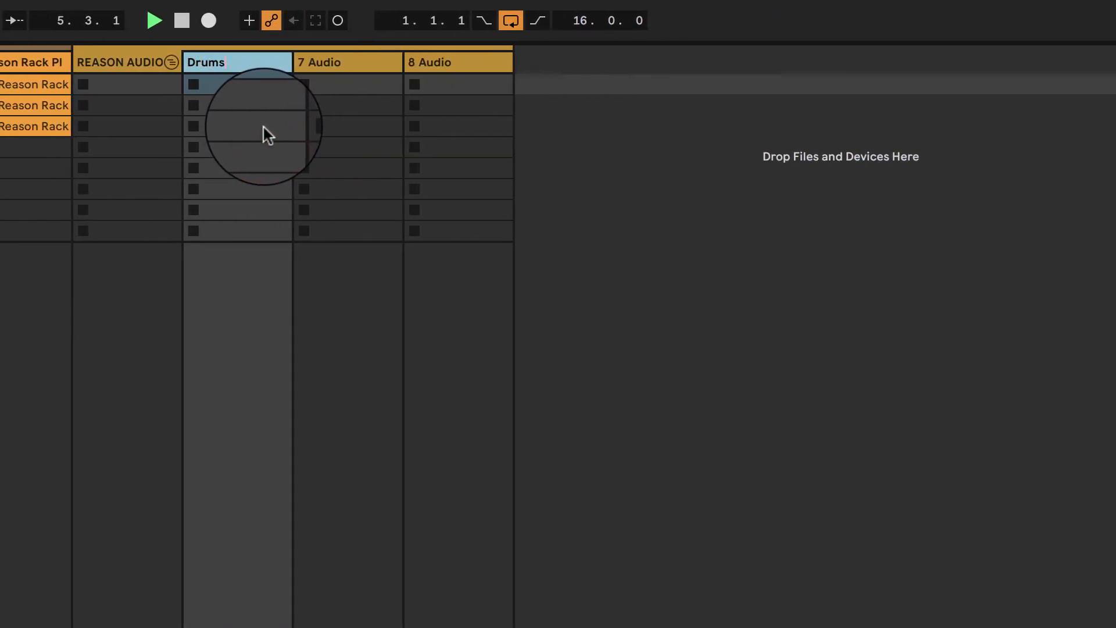
pyautogui.press('Return')
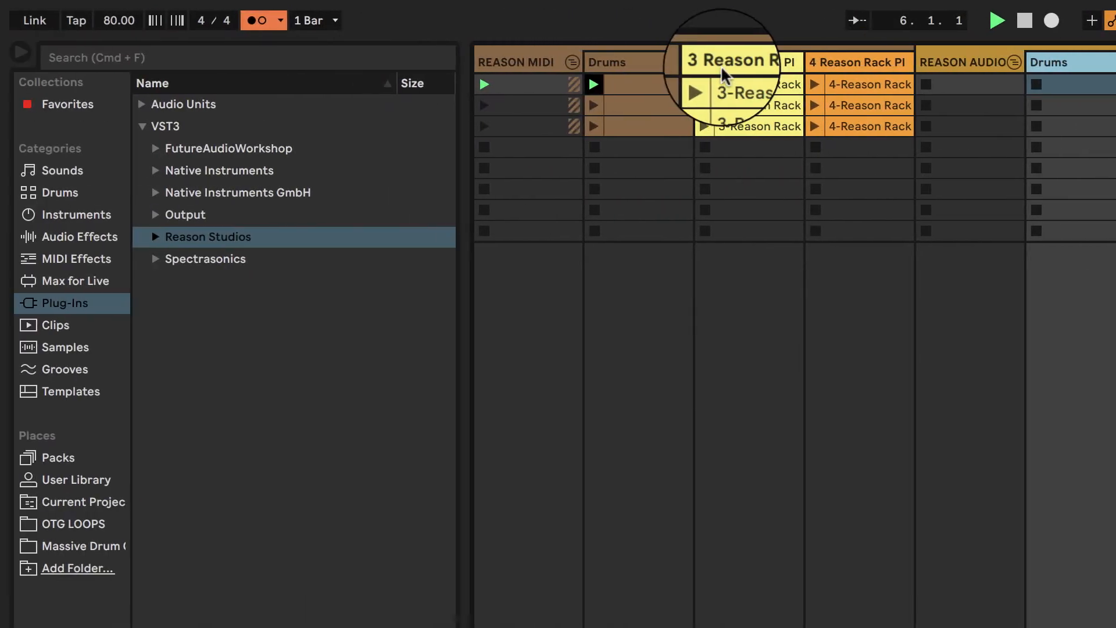
# Select track 3 and audition its first clip together with the drums
pyautogui.click(738, 62)
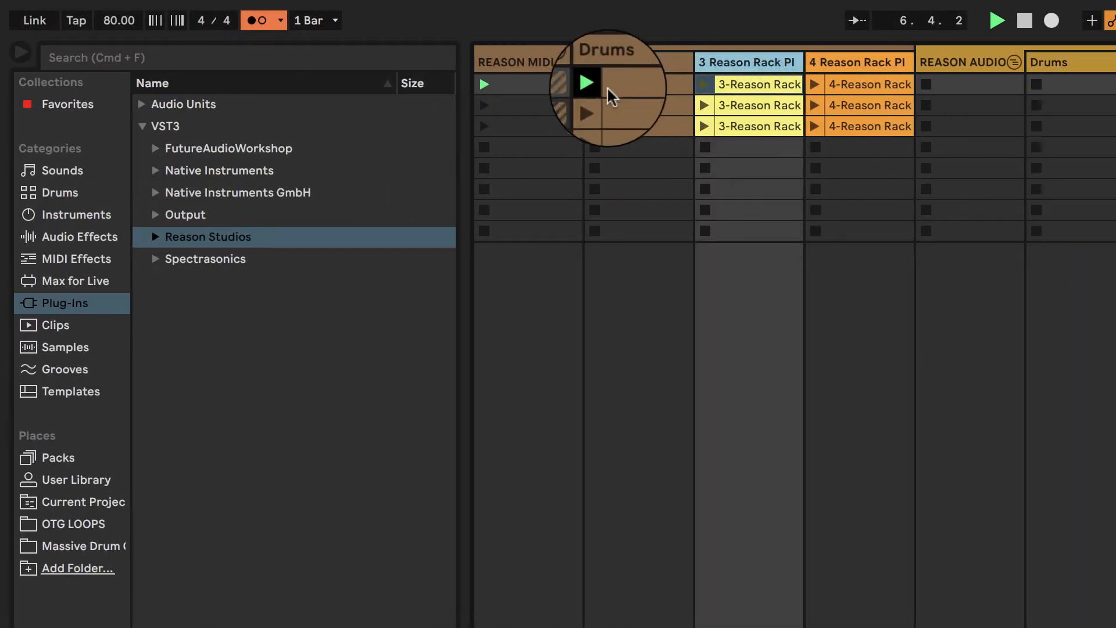
pyautogui.click(711, 86)
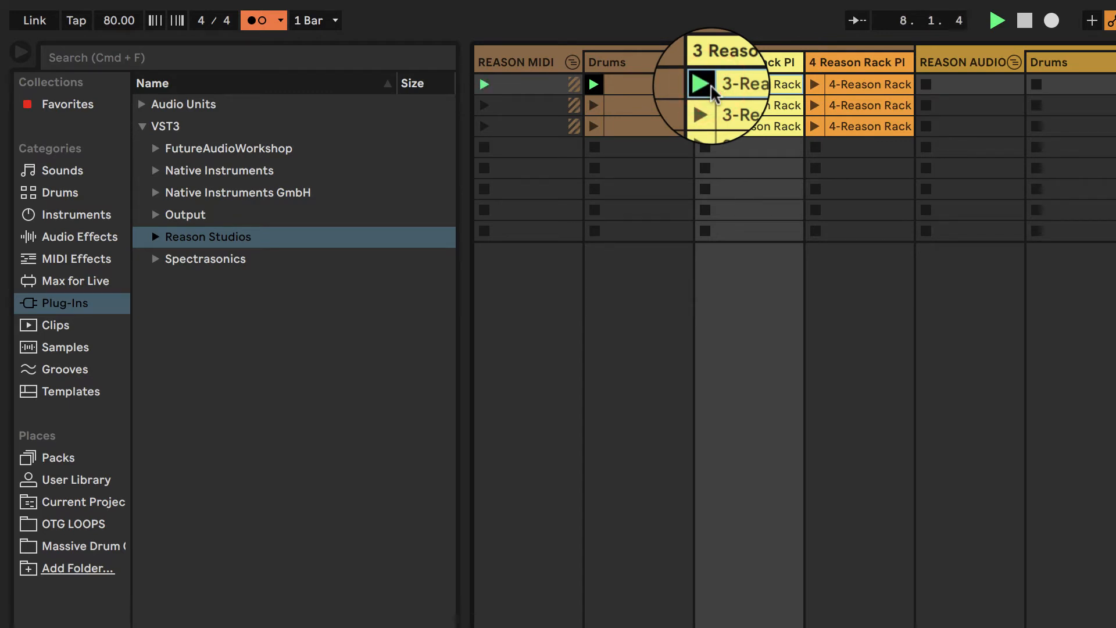
# Rename track 3 in the REASON MIDI group as Bass
pyautogui.click(746, 61)
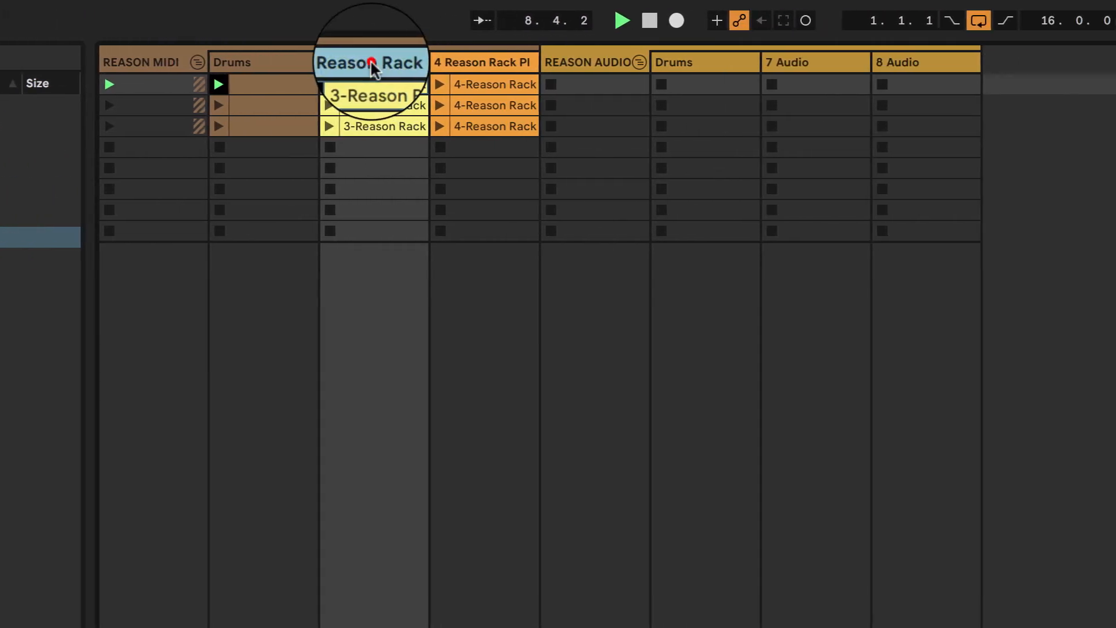
pyautogui.rightClick(324, 59)
pyautogui.click(360, 159)
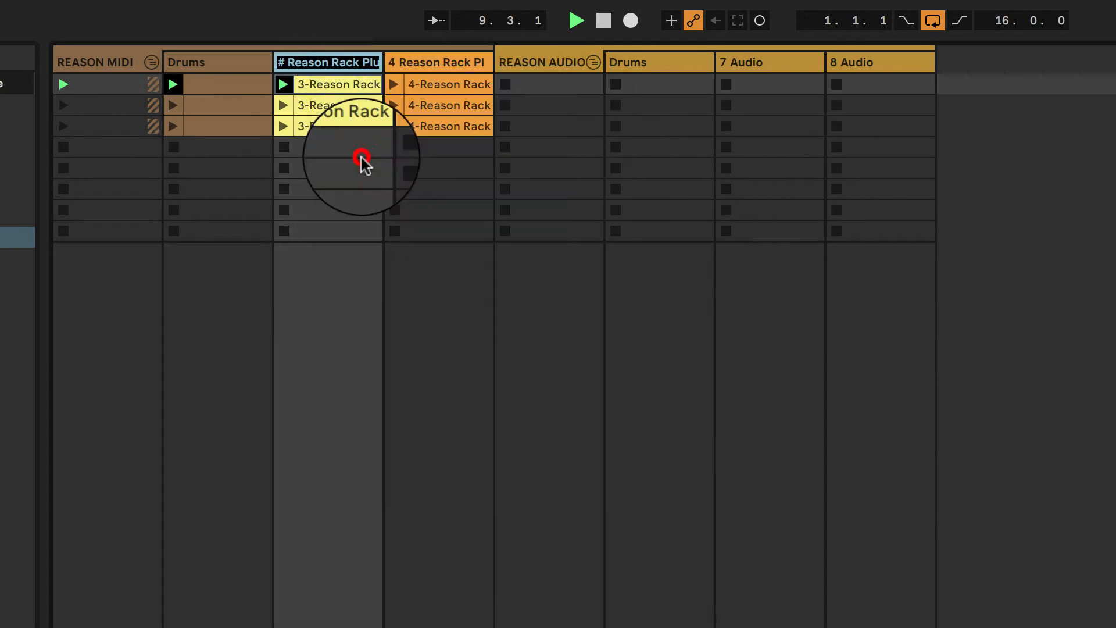
pyautogui.write('Rena')
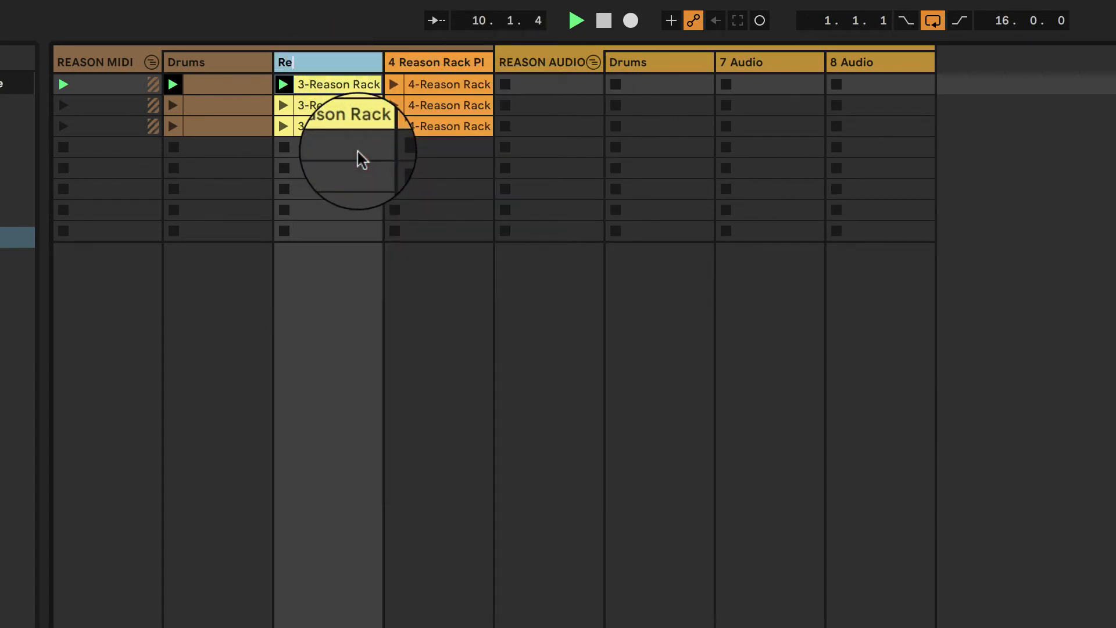
pyautogui.press('BackSpace')
pyautogui.press('BackSpace')
pyautogui.press('BackSpace')
pyautogui.press('BackSpace')
pyautogui.write('Bass')
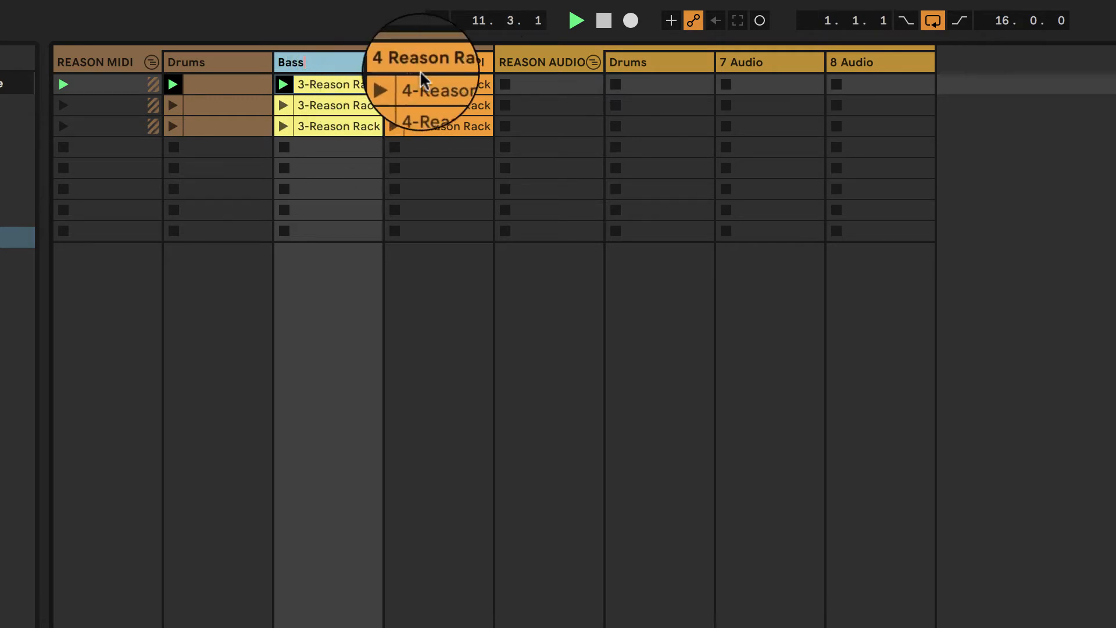
# Rename track 4 in the REASON MIDI group as Keys
pyautogui.click(434, 63)
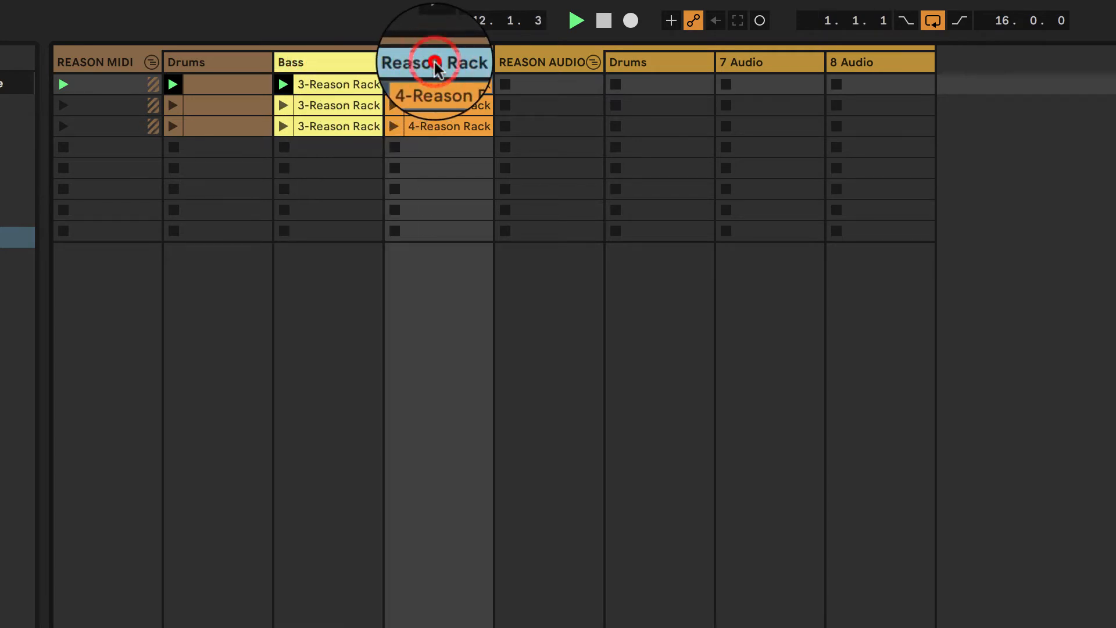
pyautogui.rightClick(434, 61)
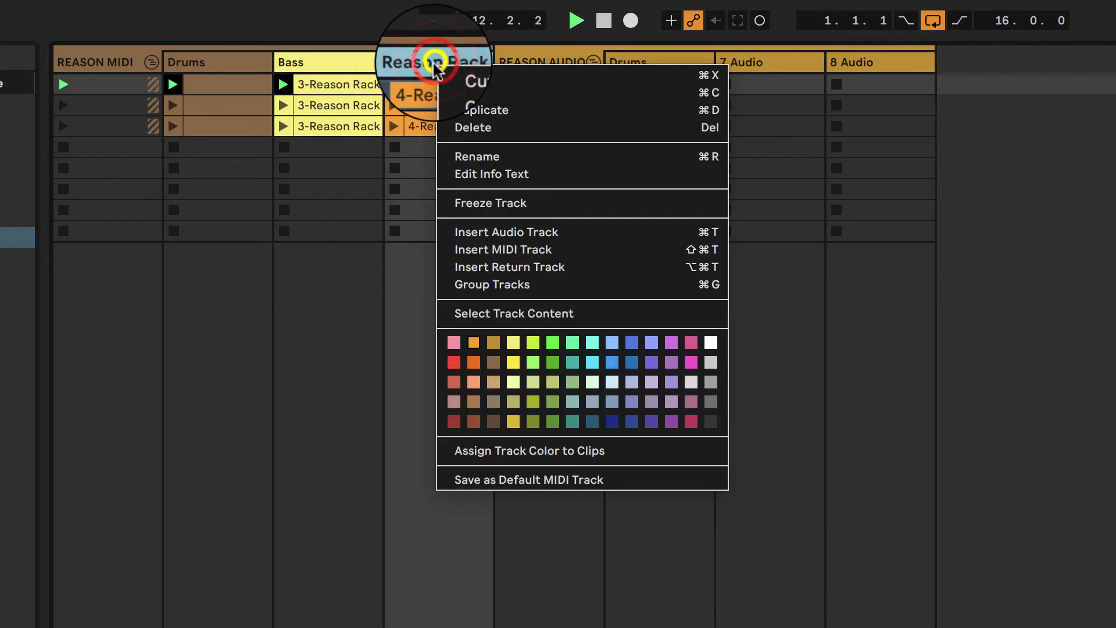
pyautogui.click(487, 162)
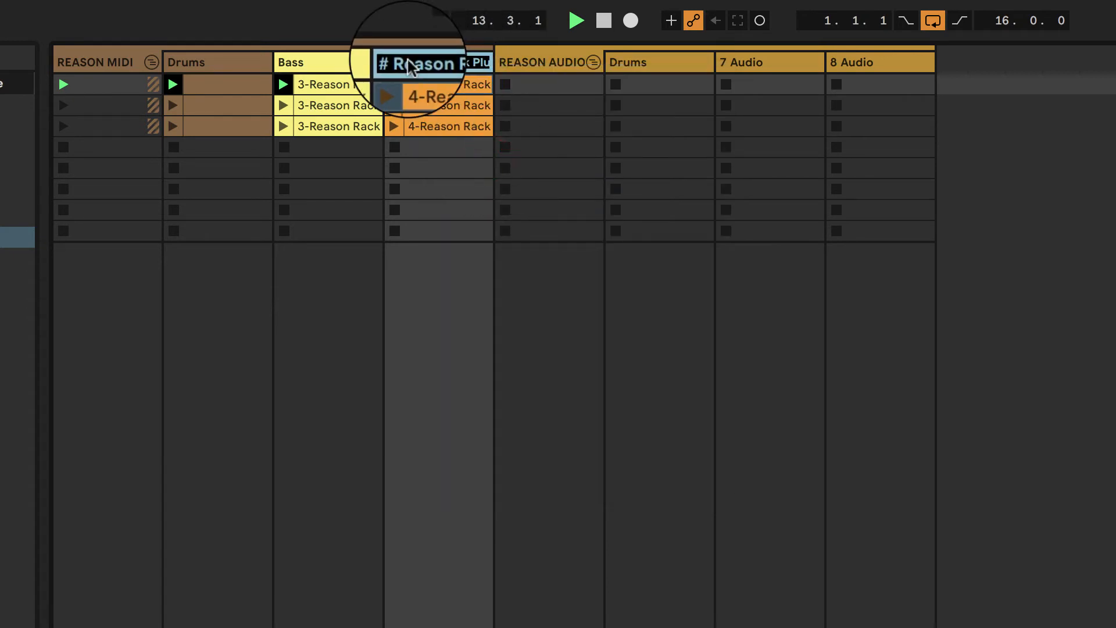
pyautogui.write('Keys')
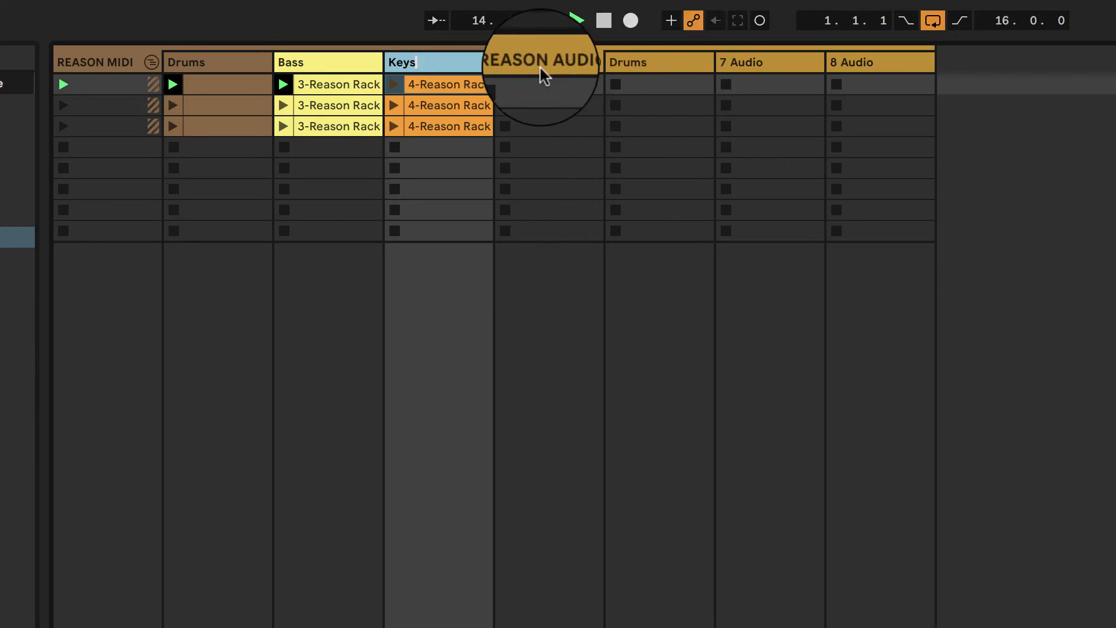
# Rename the 7 Audio track in the REASON AUDIO group as Bass
pyautogui.click(647, 60)
pyautogui.click(740, 60)
pyautogui.rightClick(738, 61)
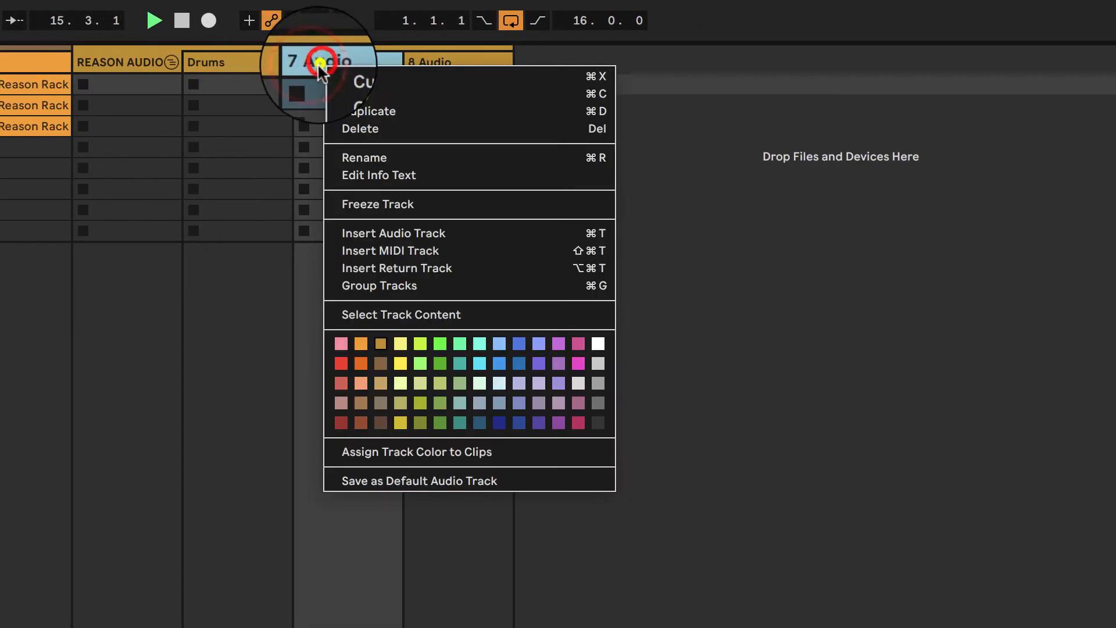
pyautogui.click(373, 157)
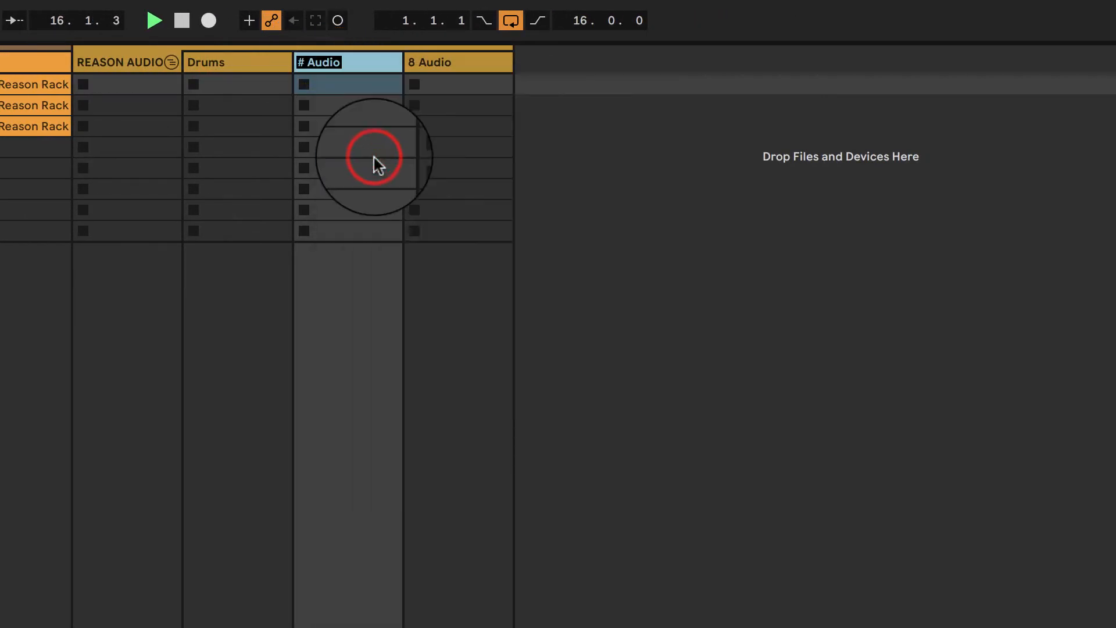
pyautogui.write('Bass')
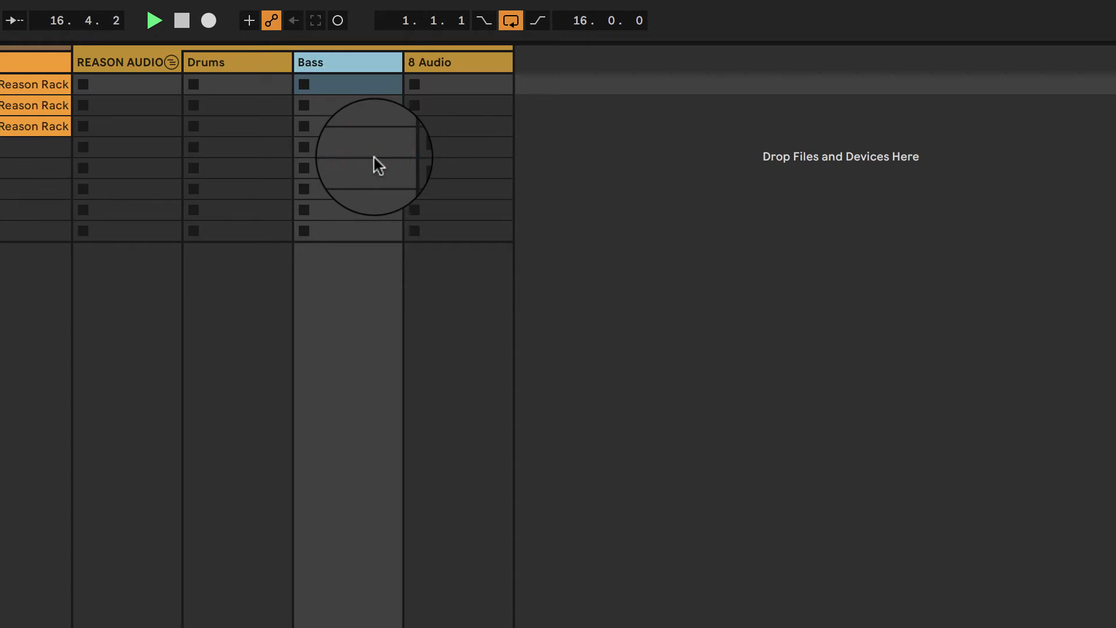
# Rename the 8 Audio track in the REASON AUDIO group as Keys
pyautogui.click(452, 58)
pyautogui.rightClick(452, 58)
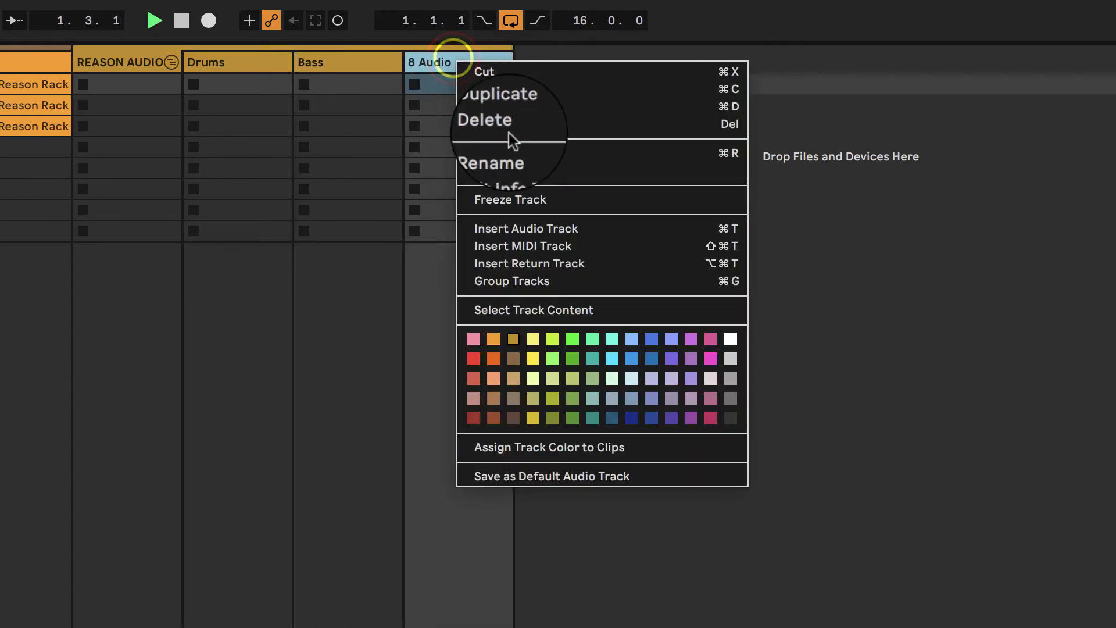
pyautogui.click(512, 152)
pyautogui.write('Key')
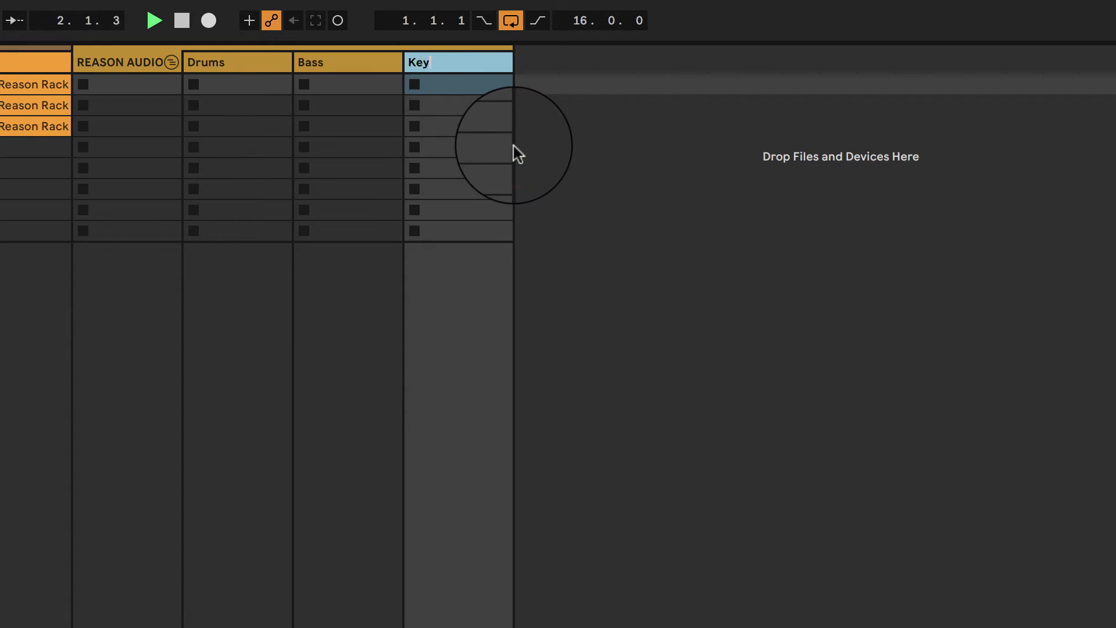
pyautogui.write('s')
pyautogui.press('Return')
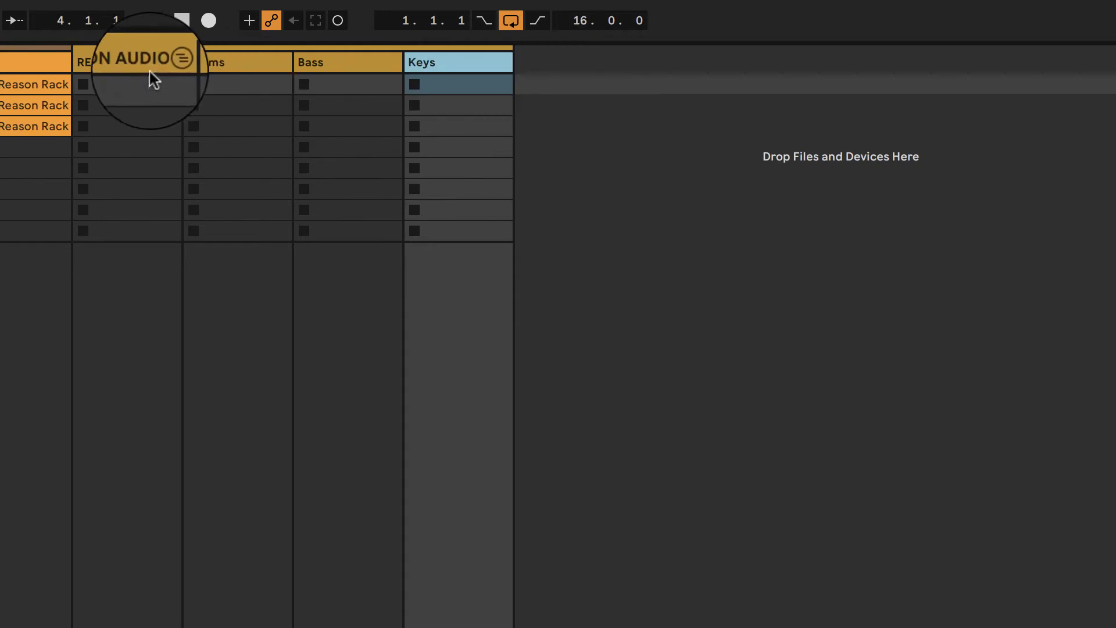
# Stop playback and stop the active clips on the Drums and Bass MIDI tracks
pyautogui.click(182, 20)
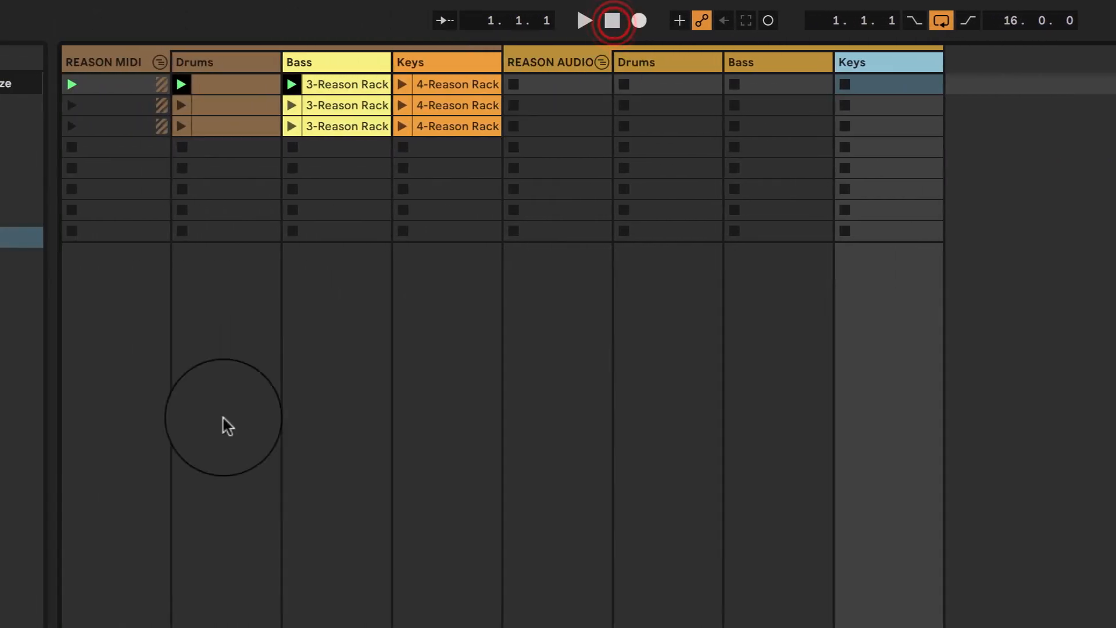
pyautogui.click(176, 151)
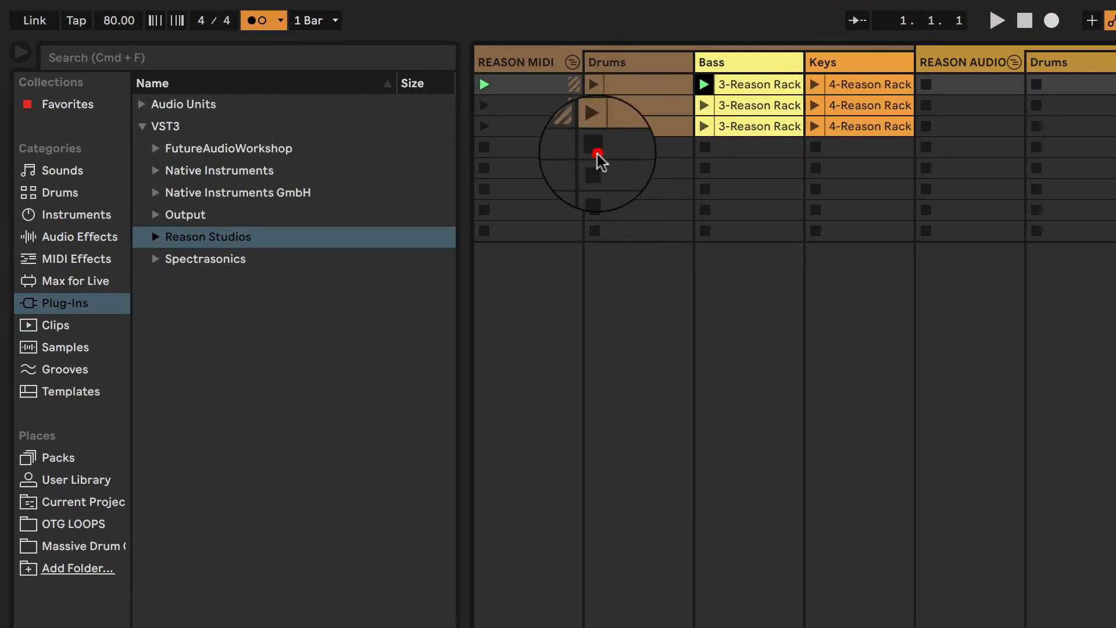
pyautogui.click(700, 160)
pyautogui.click(703, 146)
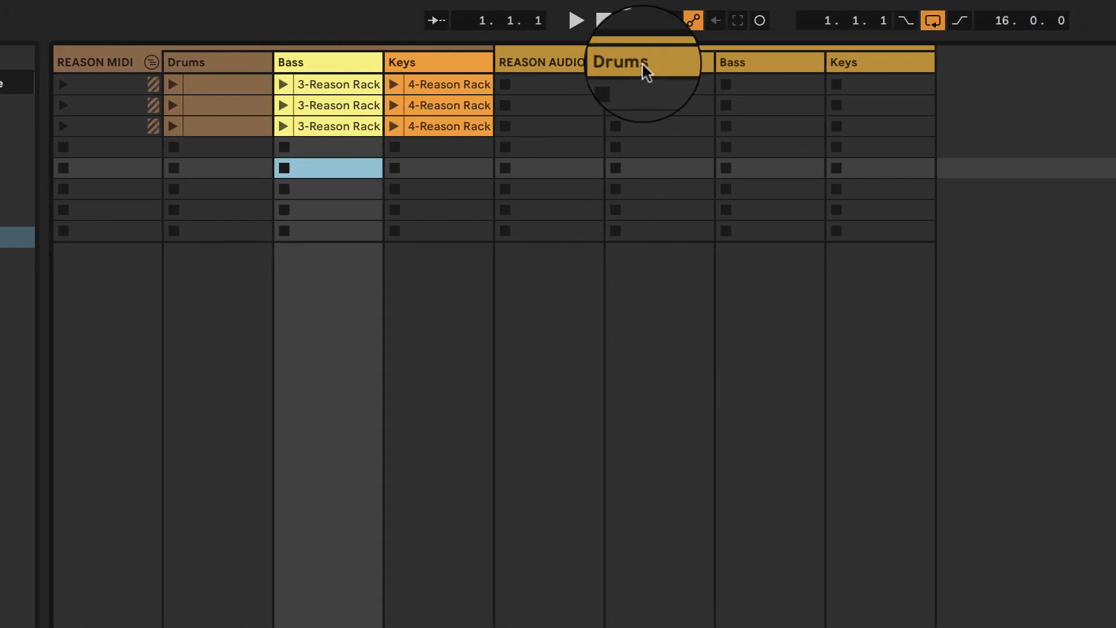
# Set the audio inputs of the Drums, Bass and Keys audio tracks to the MIDI tracks with the matching names
pyautogui.click(1064, 64)
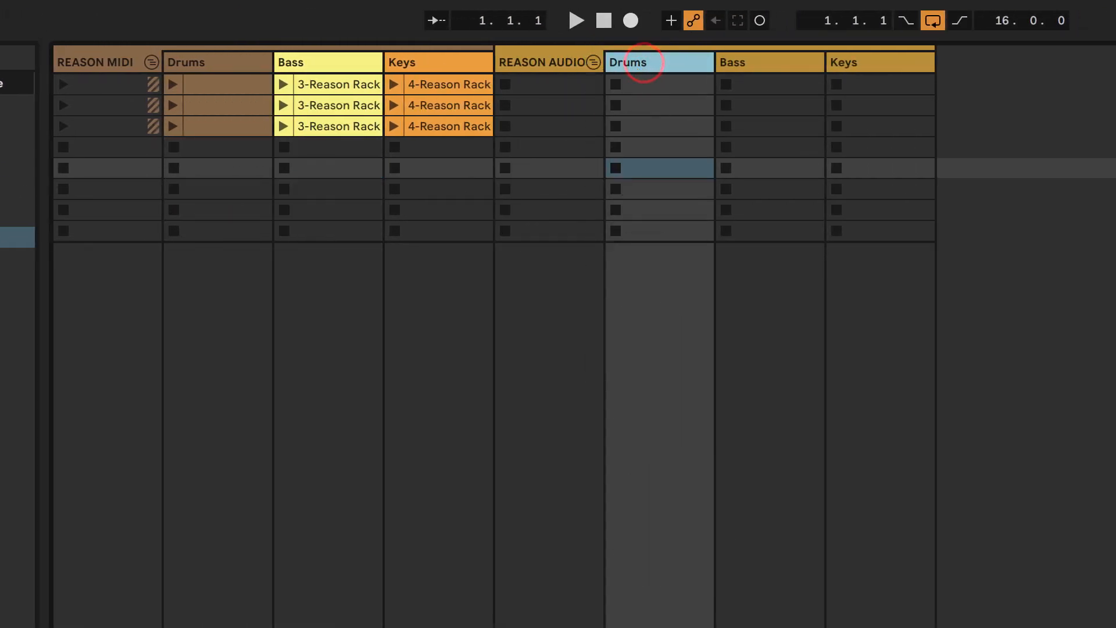
pyautogui.click(677, 243)
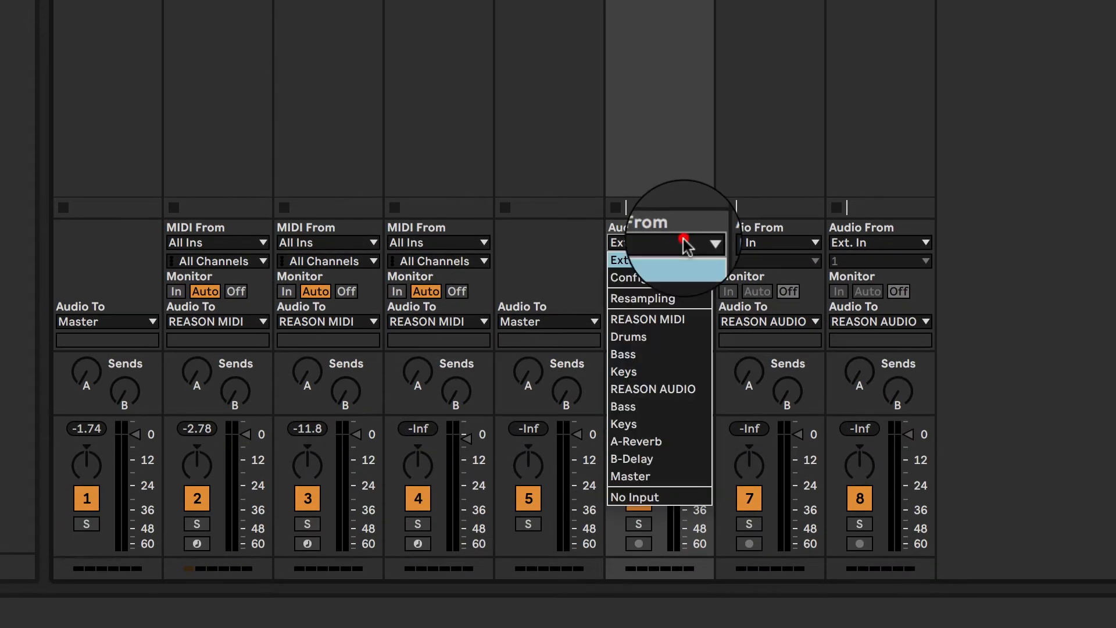
pyautogui.click(656, 335)
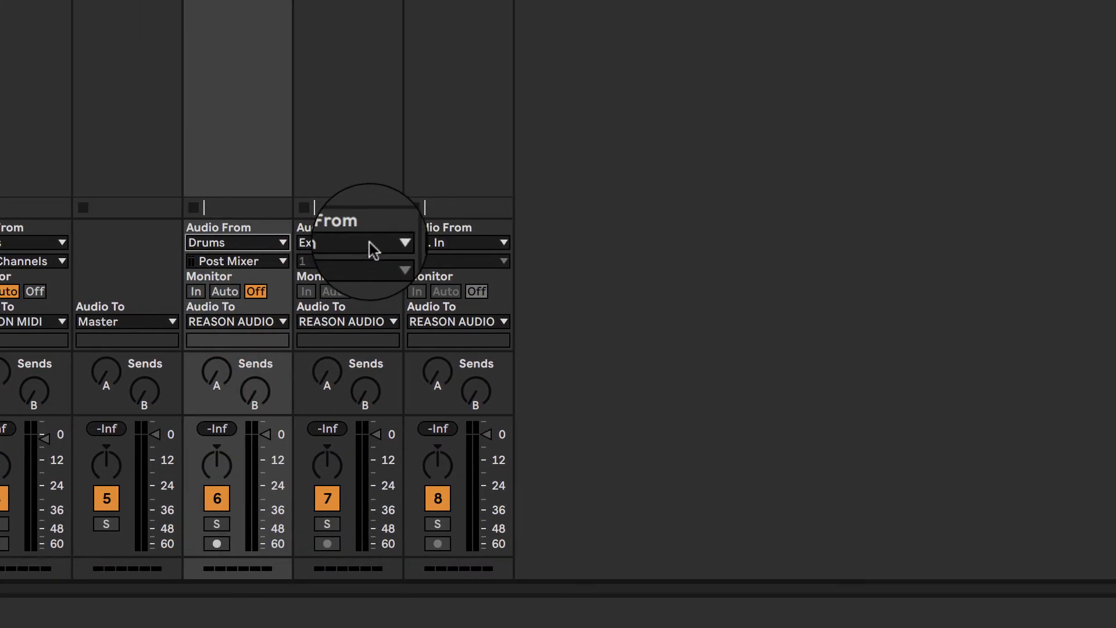
pyautogui.click(791, 242)
pyautogui.click(356, 351)
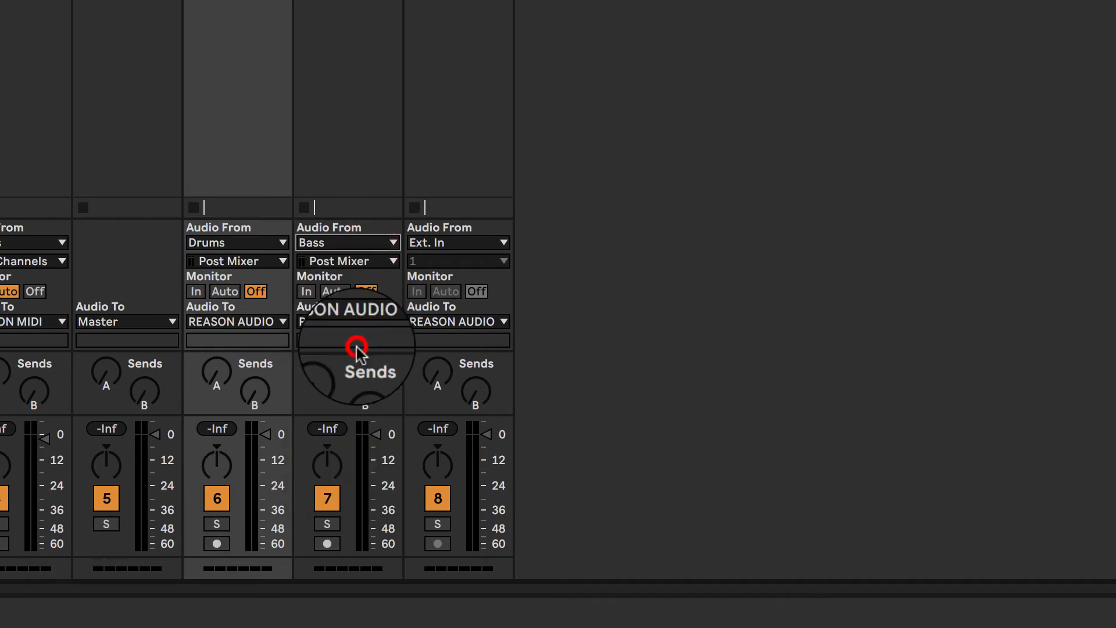
pyautogui.click(477, 244)
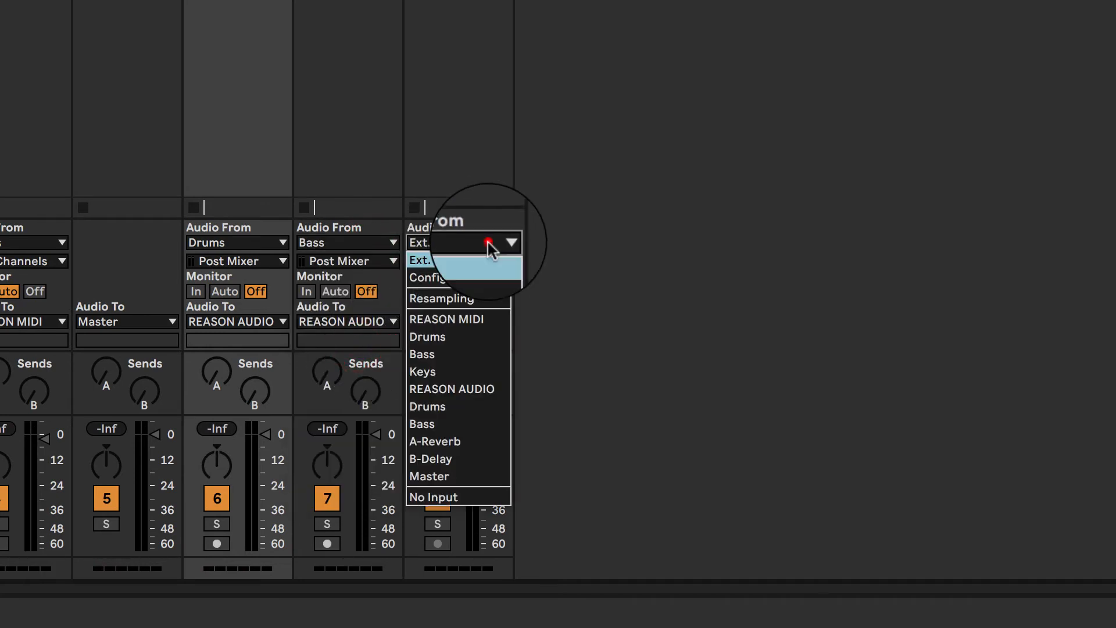
pyautogui.click(436, 374)
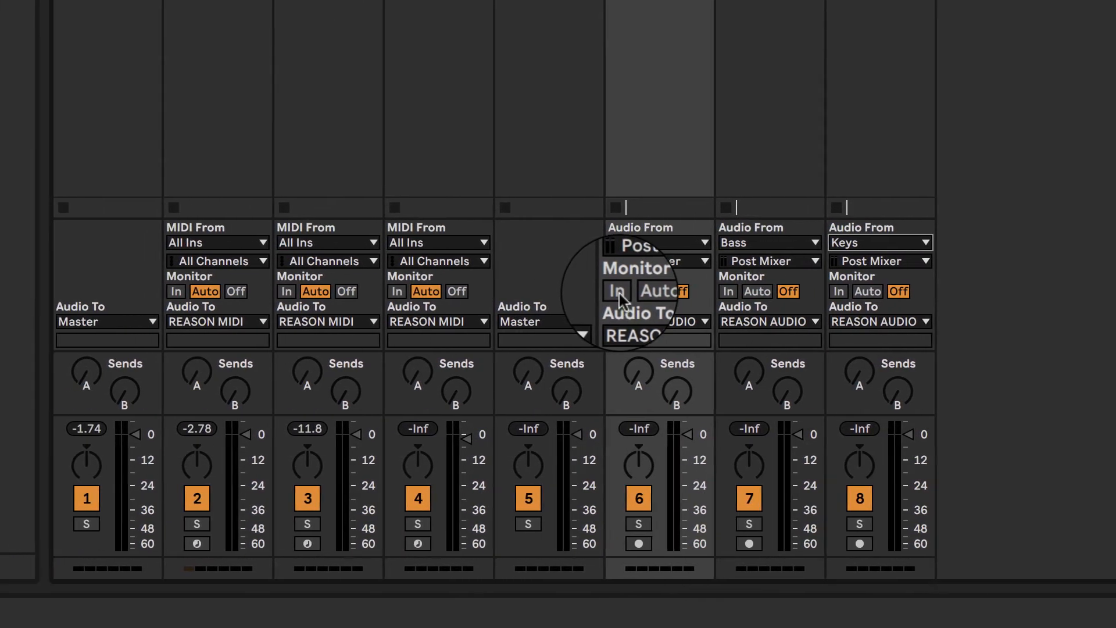
# Set monitoring to In on the Drums, Bass and Keys audio tracks and arm all three for recording
pyautogui.click(196, 292)
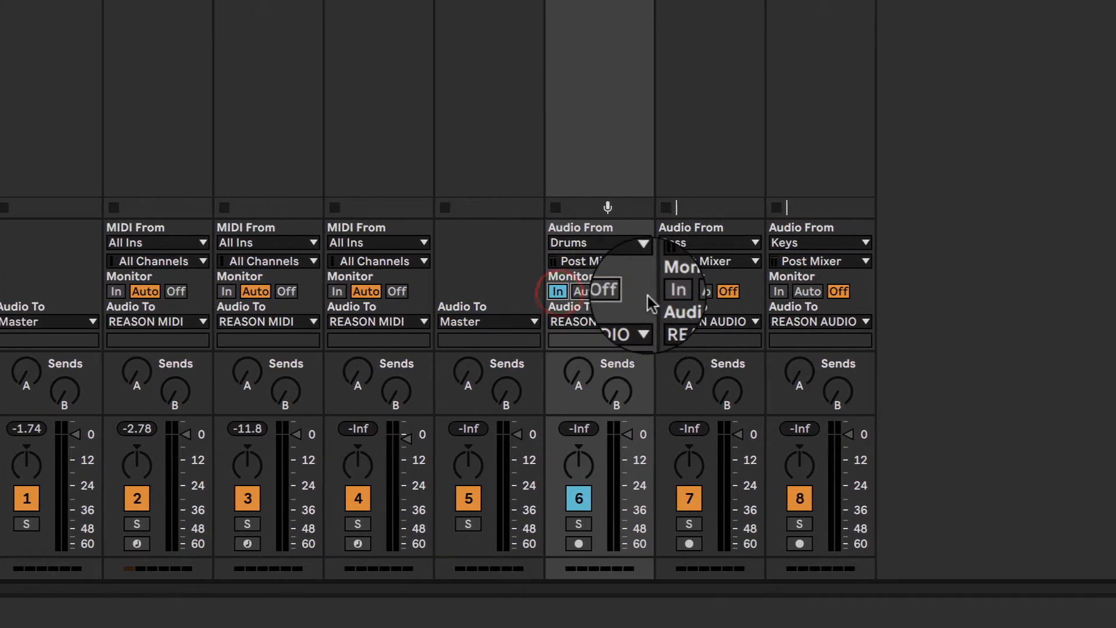
pyautogui.click(728, 291)
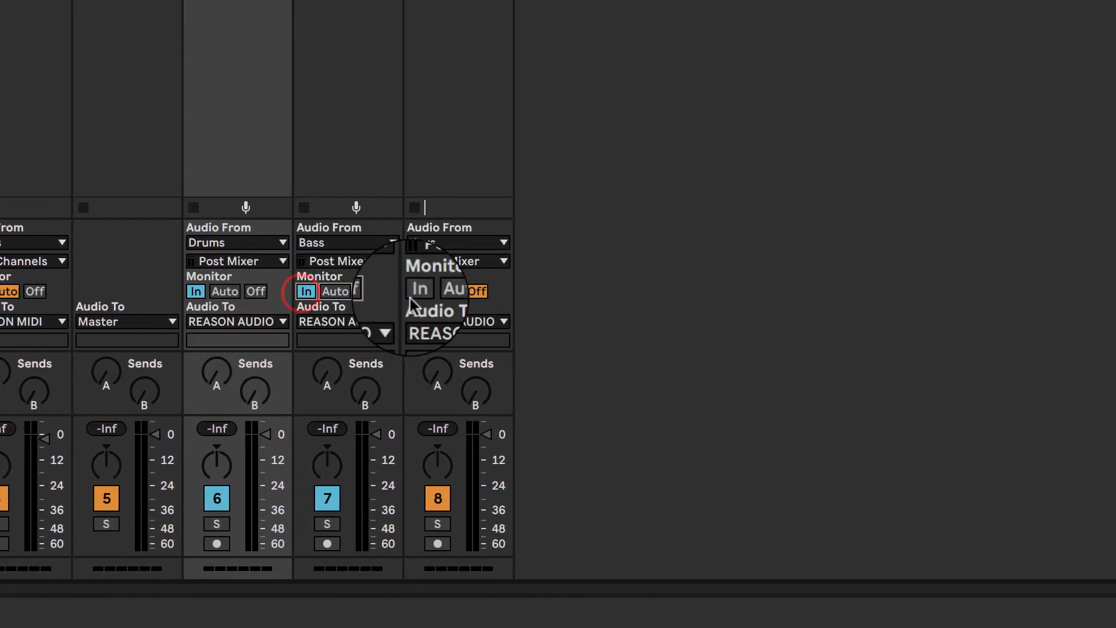
pyautogui.click(838, 291)
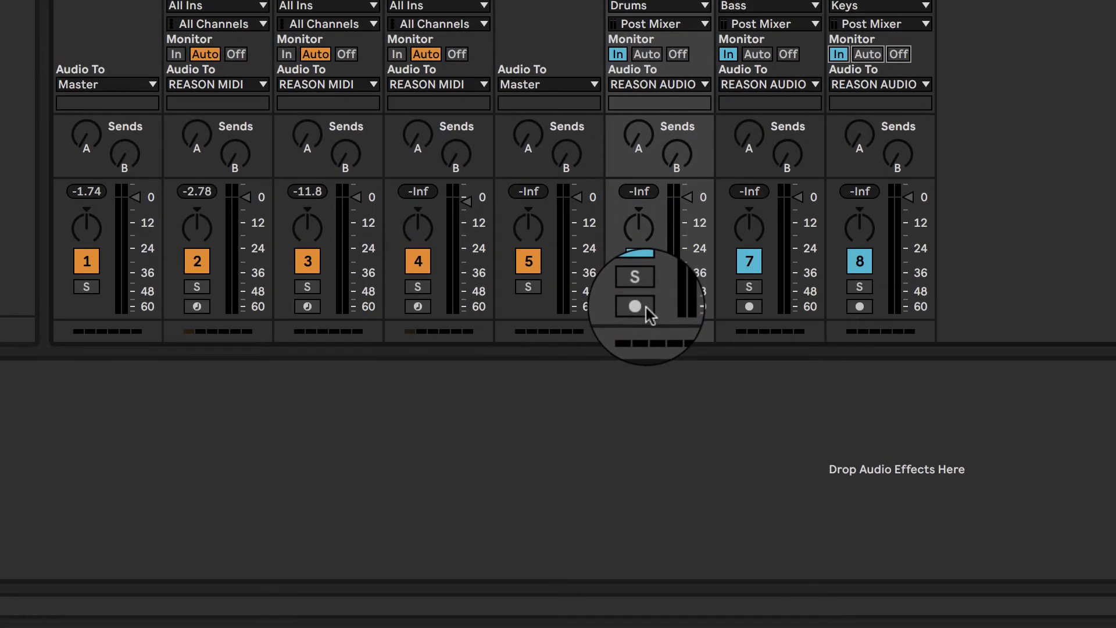
pyautogui.click(634, 307)
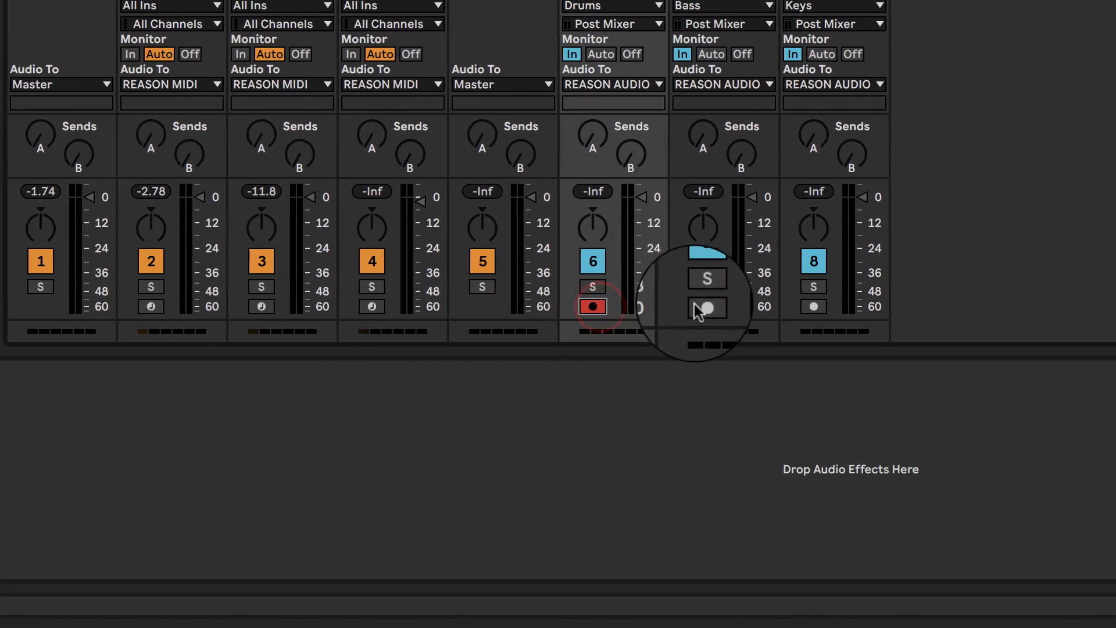
pyautogui.click(749, 306)
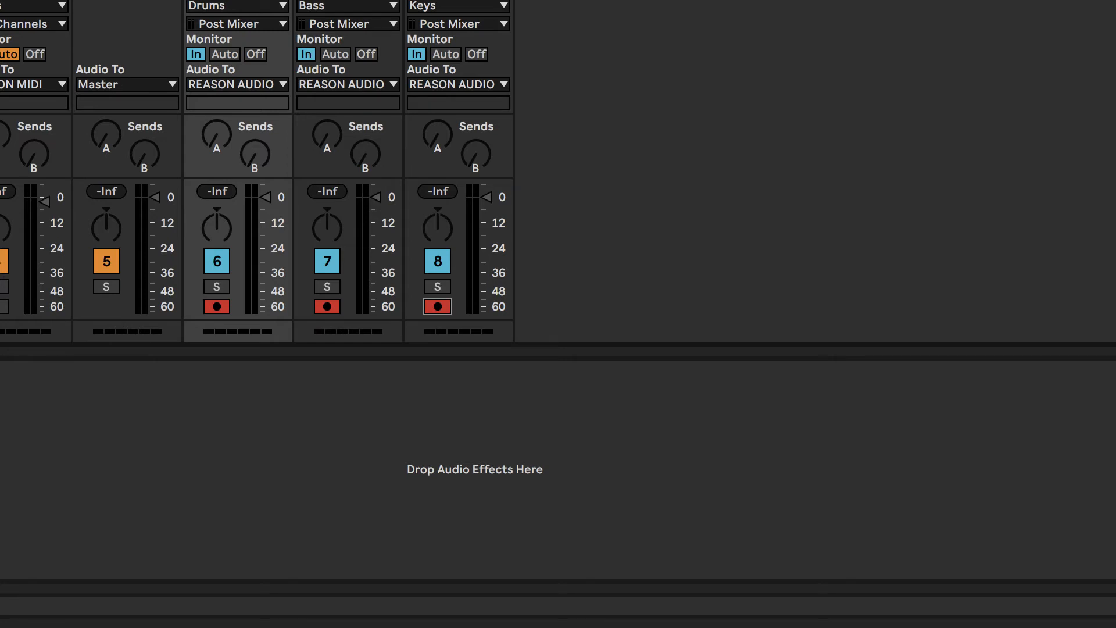
# Play scene 1 to check the signal reaching the audio tracks, and stop playback
pyautogui.click(978, 86)
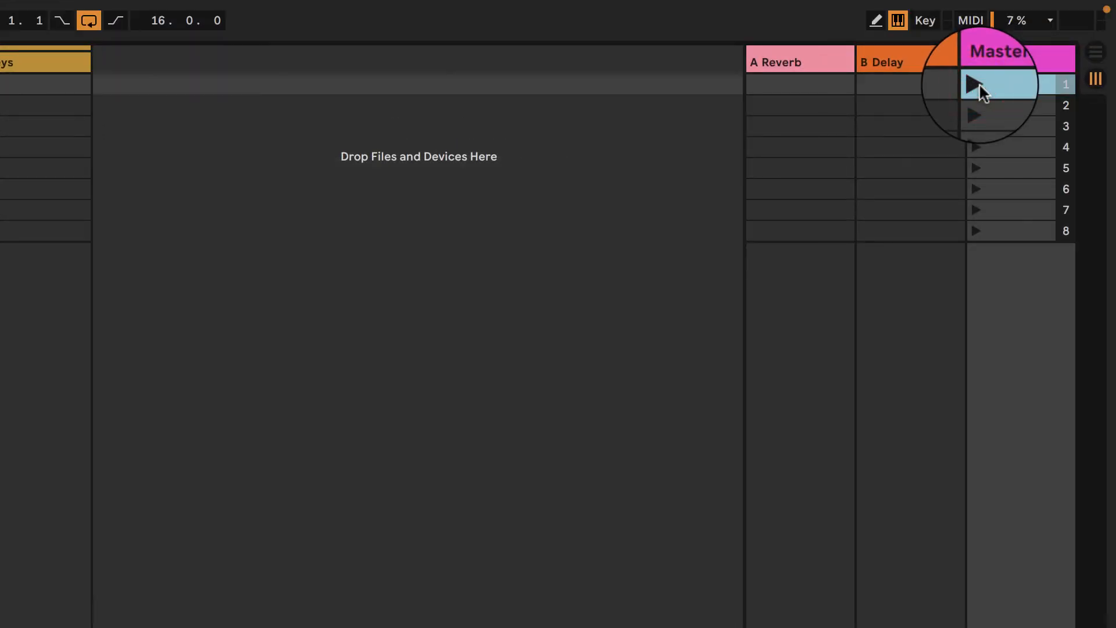
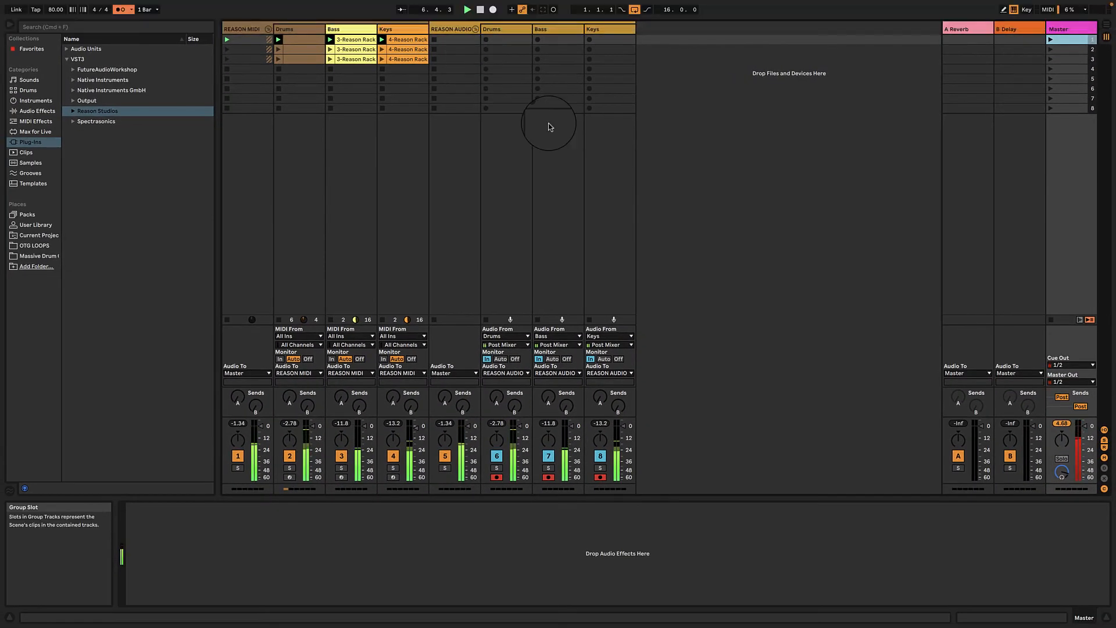
pyautogui.click(480, 9)
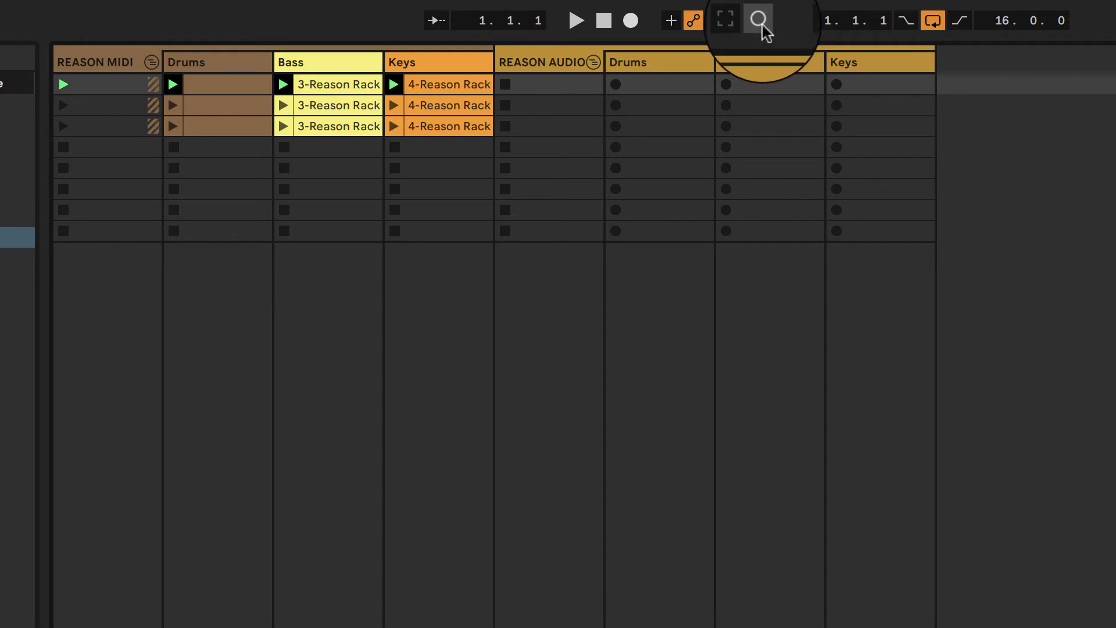
# Session-record scene 1 into the Drums, Bass and Keys audio tracks, ending the take by launching scene 2 and stopping playback
pyautogui.click(761, 23)
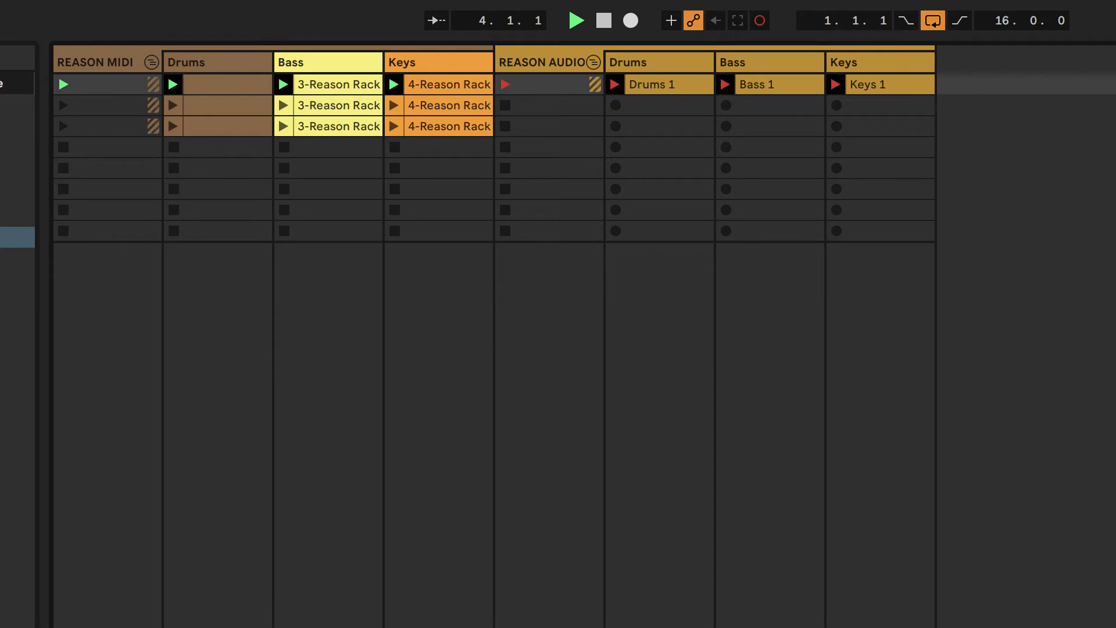
pyautogui.click(975, 107)
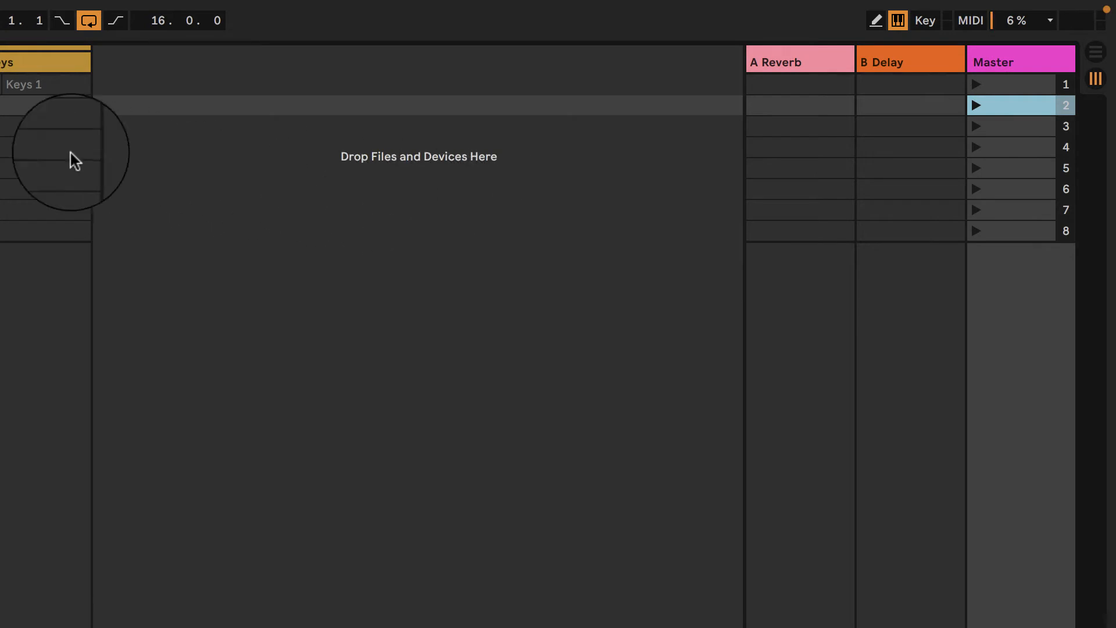
pyautogui.click(600, 25)
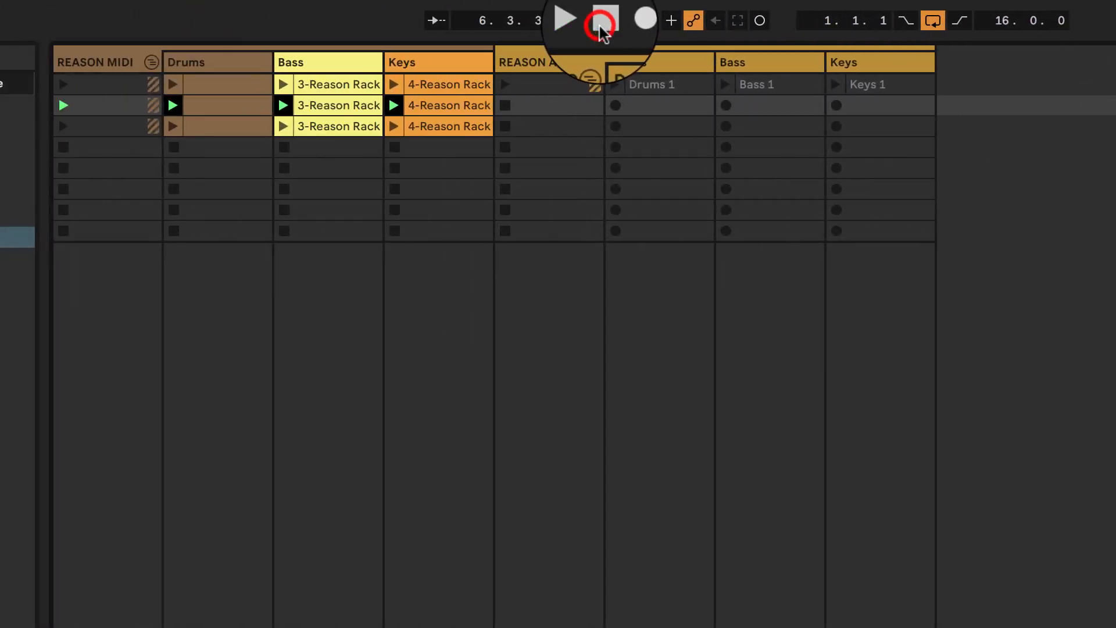
pyautogui.click(600, 23)
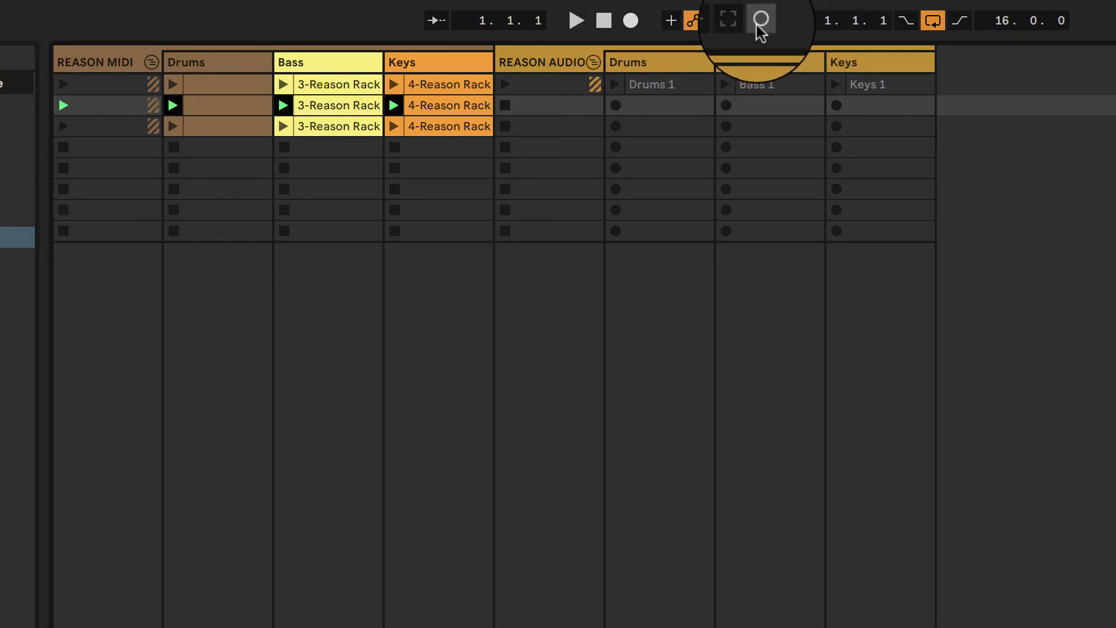
# Session-record scene 2 into the Drums, Bass and Keys audio tracks, ending the take by launching scene 3 and stopping playback
pyautogui.click(757, 26)
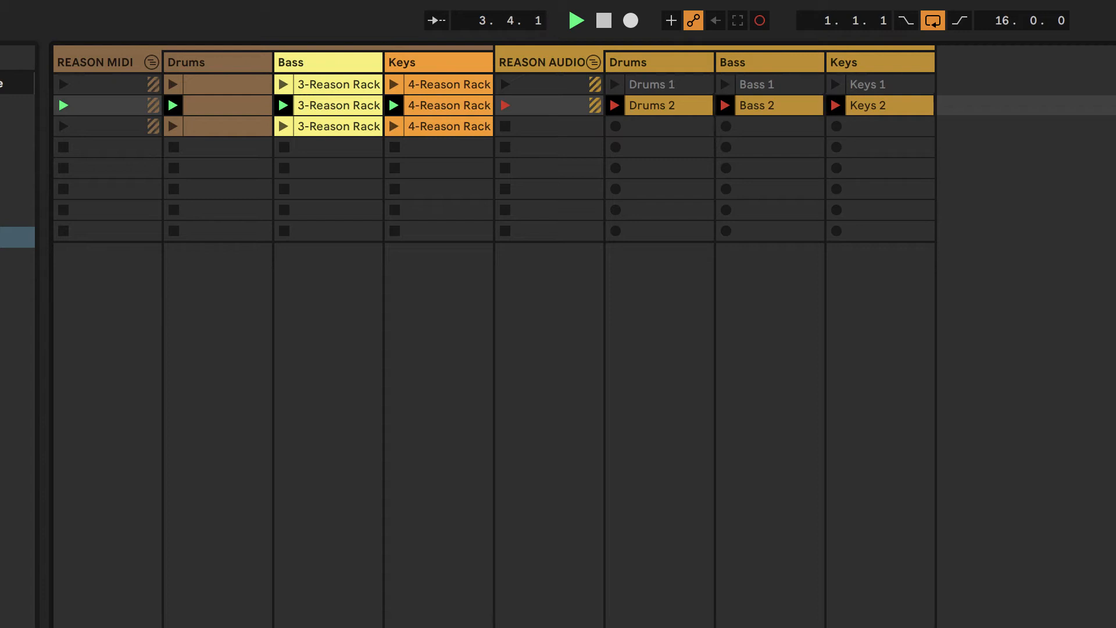
pyautogui.click(978, 126)
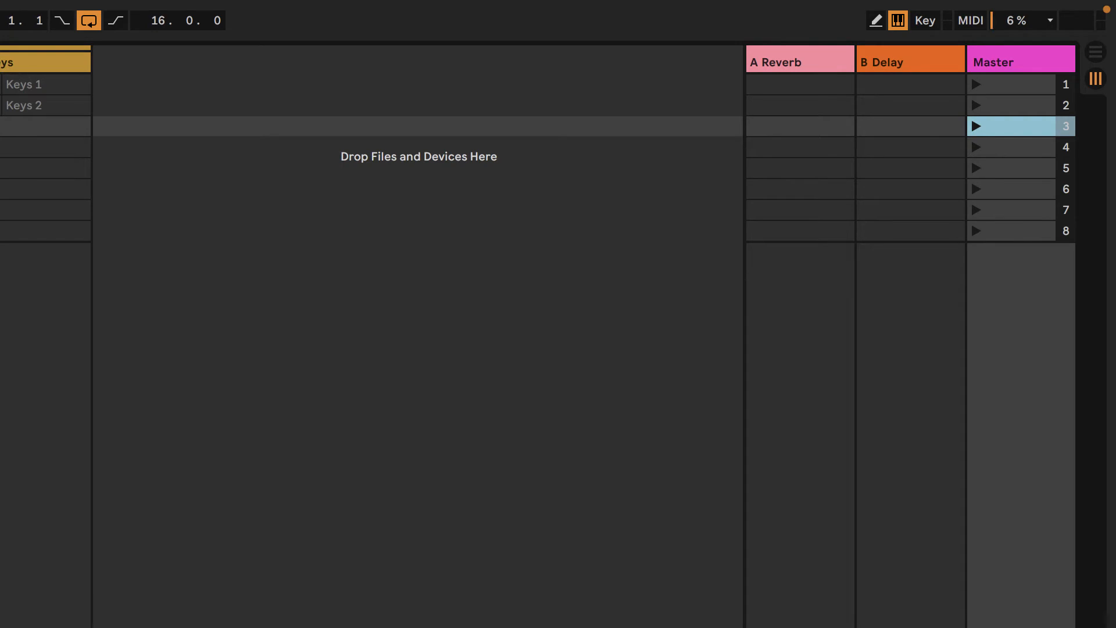
pyautogui.click(595, 22)
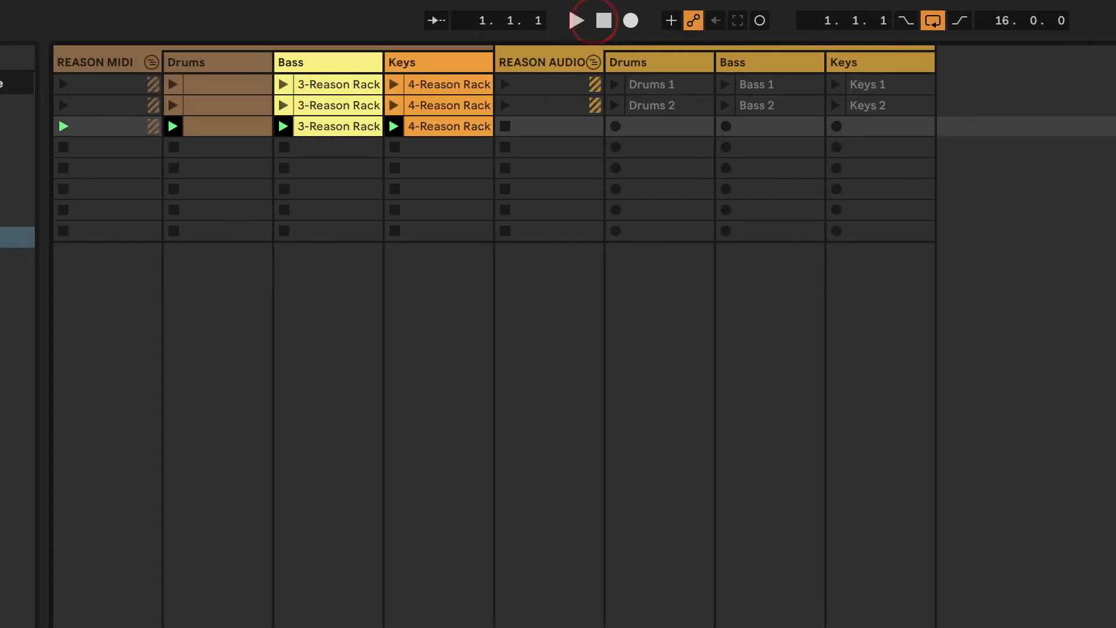
# Session-record scene 3 into the Drums, Bass and Keys audio tracks, ending the take by launching scene 4
pyautogui.click(760, 23)
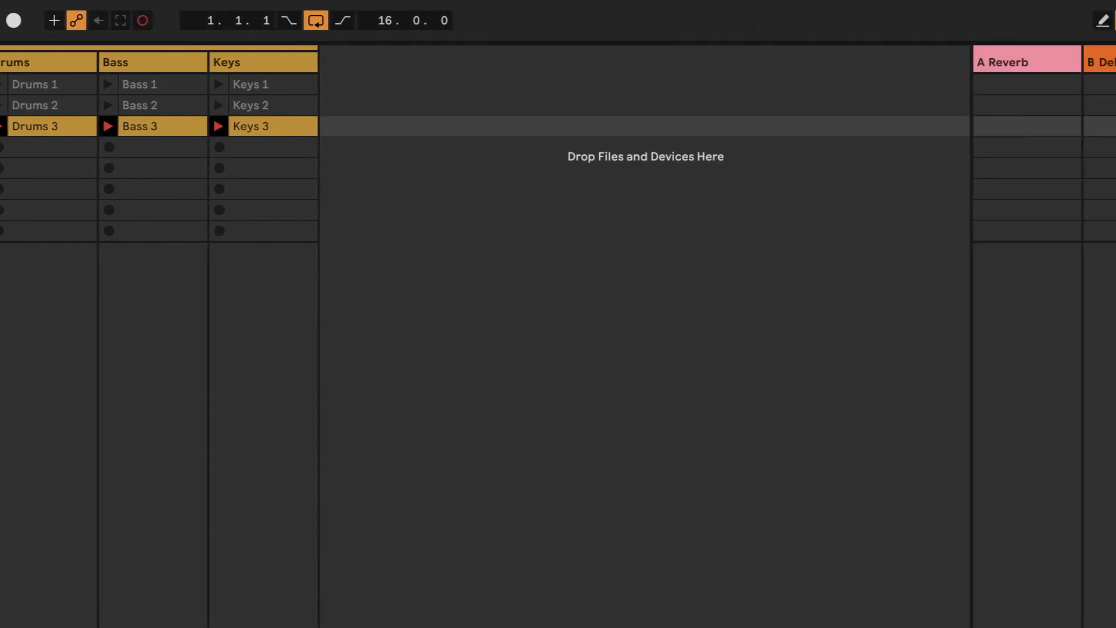
pyautogui.click(976, 149)
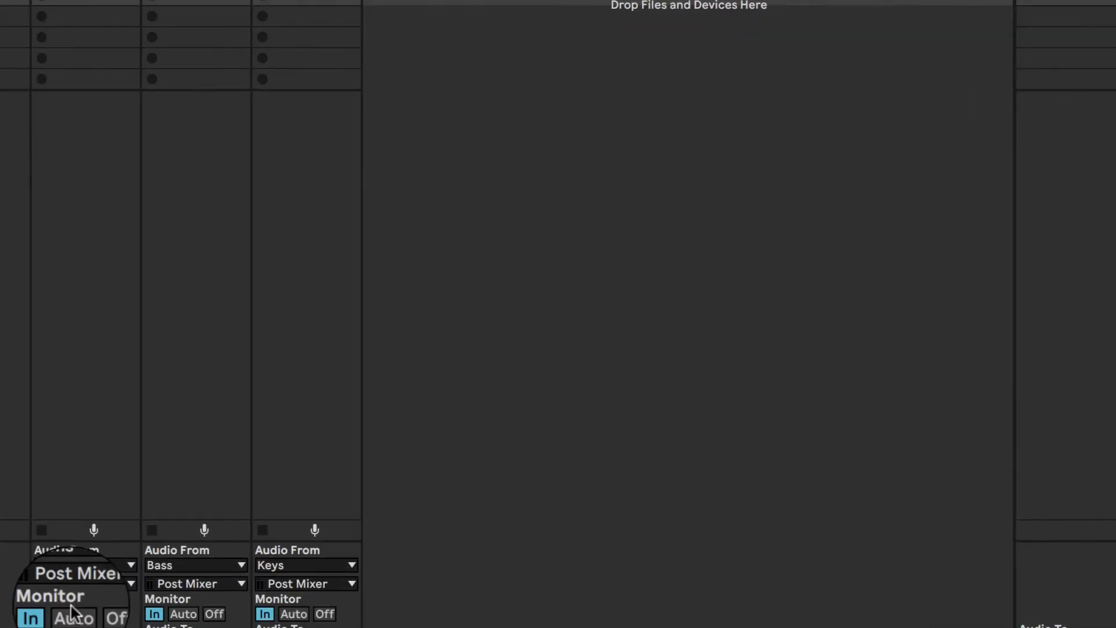
# Set monitoring to Auto on the Drums, Bass and Keys audio tracks, and mute the REASON MIDI group with playback stopped
pyautogui.click(630, 303)
pyautogui.click(344, 290)
pyautogui.click(455, 291)
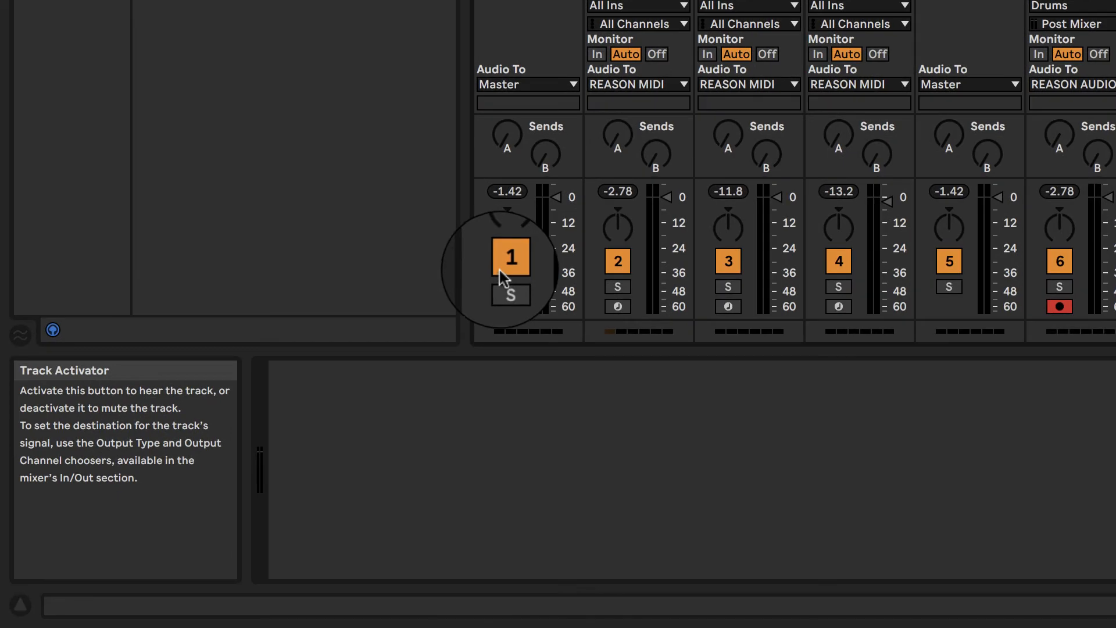
pyautogui.click(497, 268)
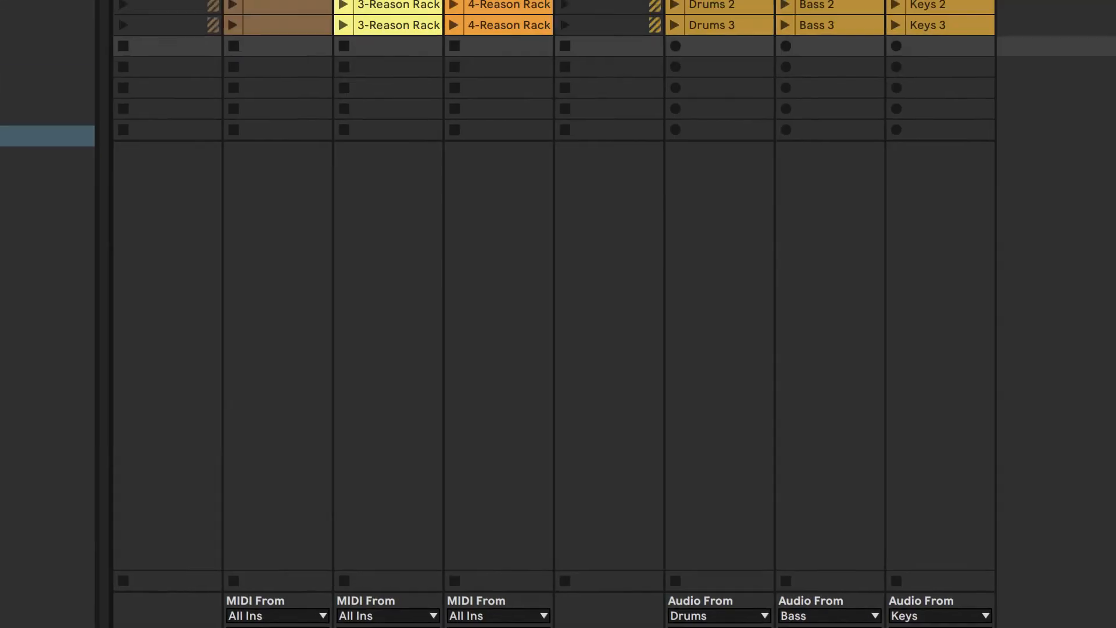
pyautogui.click(598, 21)
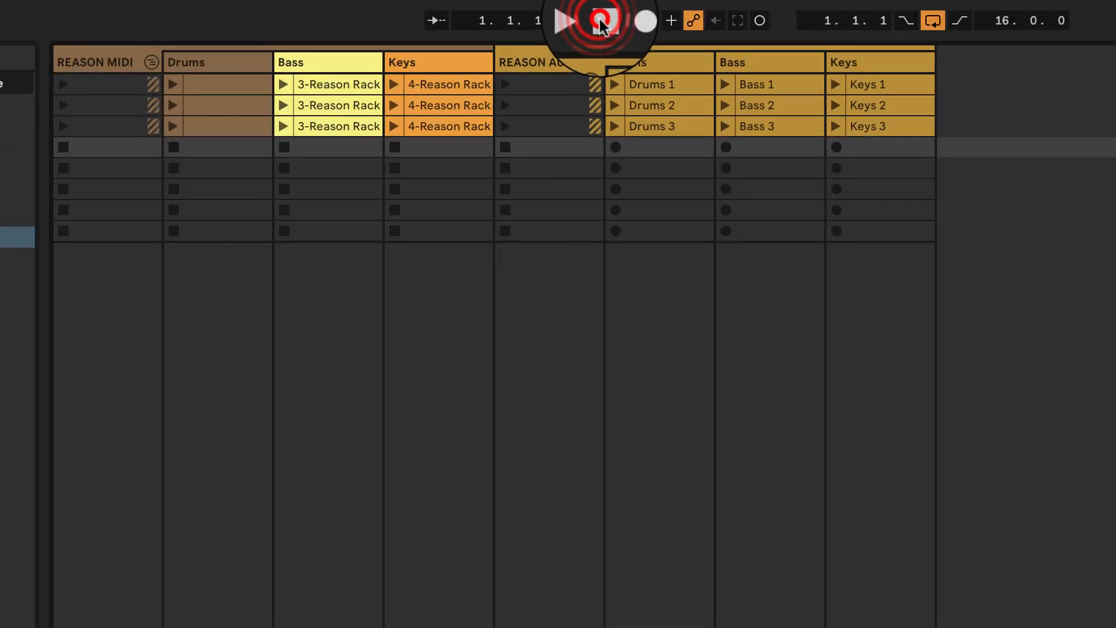
# Launch the first row of the REASON AUDIO group and raise the Drums 1 clip's gain to 3.44 dB
pyautogui.click(508, 85)
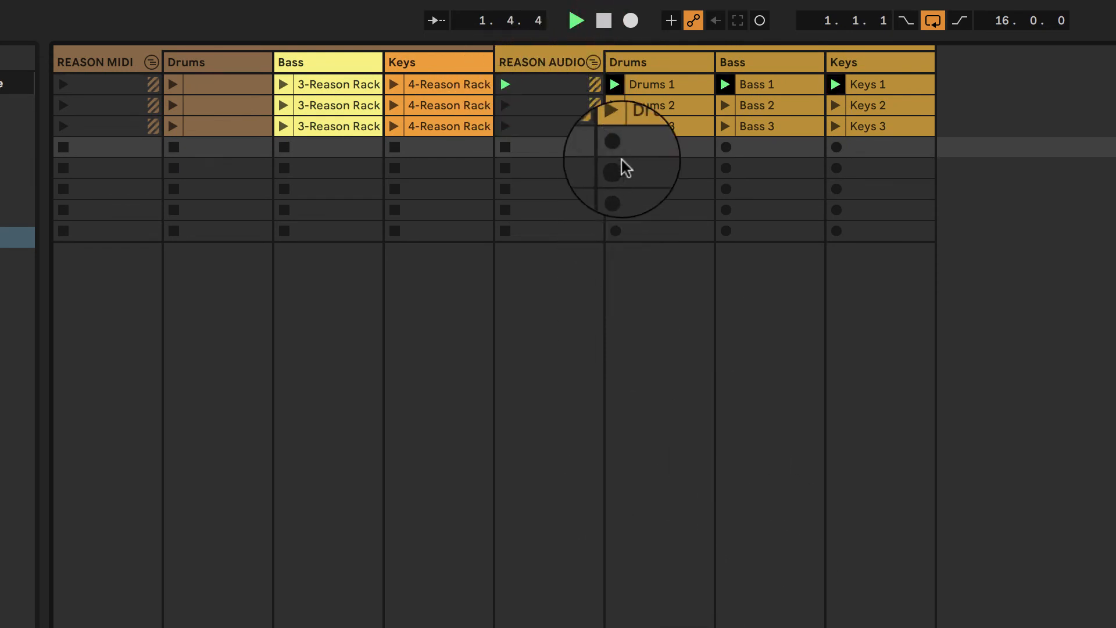
pyautogui.click(652, 86)
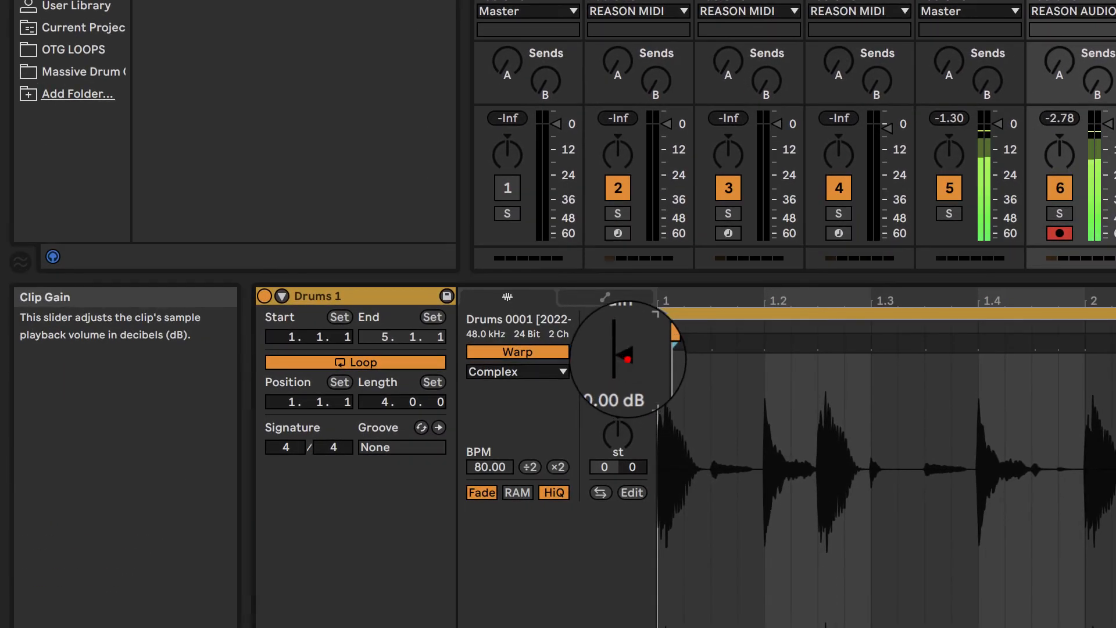
pyautogui.moveTo(626, 359); pyautogui.dragTo(627, 339)
pyautogui.moveTo(612, 211)
pyautogui.mouseDown()
pyautogui.moveTo(612, 230)
pyautogui.moveTo(612, 211)
pyautogui.mouseUp()
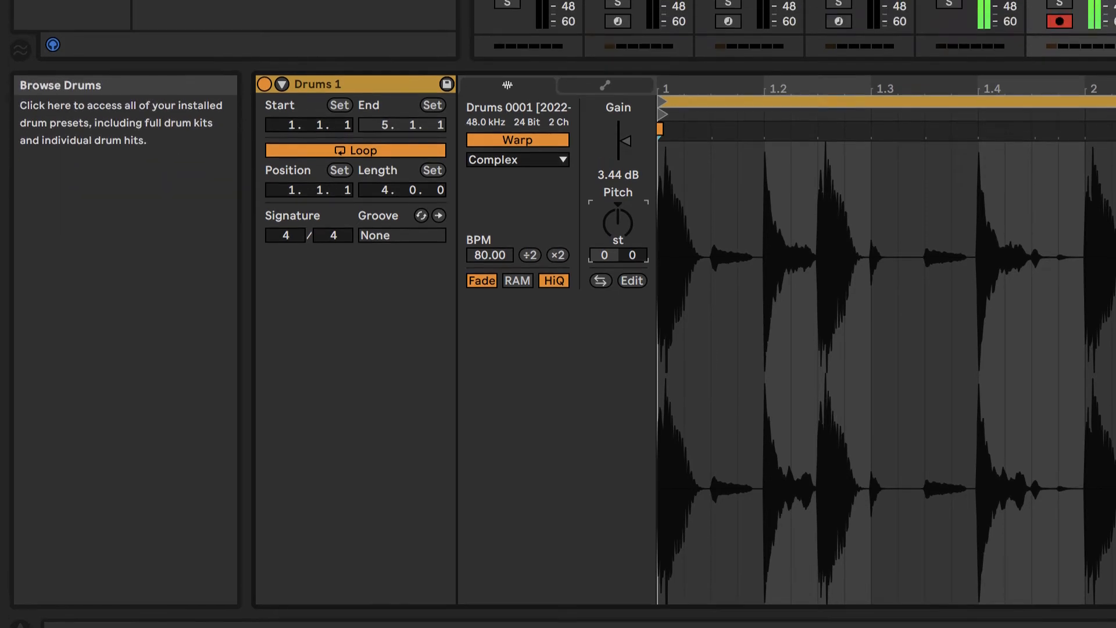
# Add a Limiter from the Dynamics audio effects to the Master track
pyautogui.click(60, 27)
pyautogui.click(78, 46)
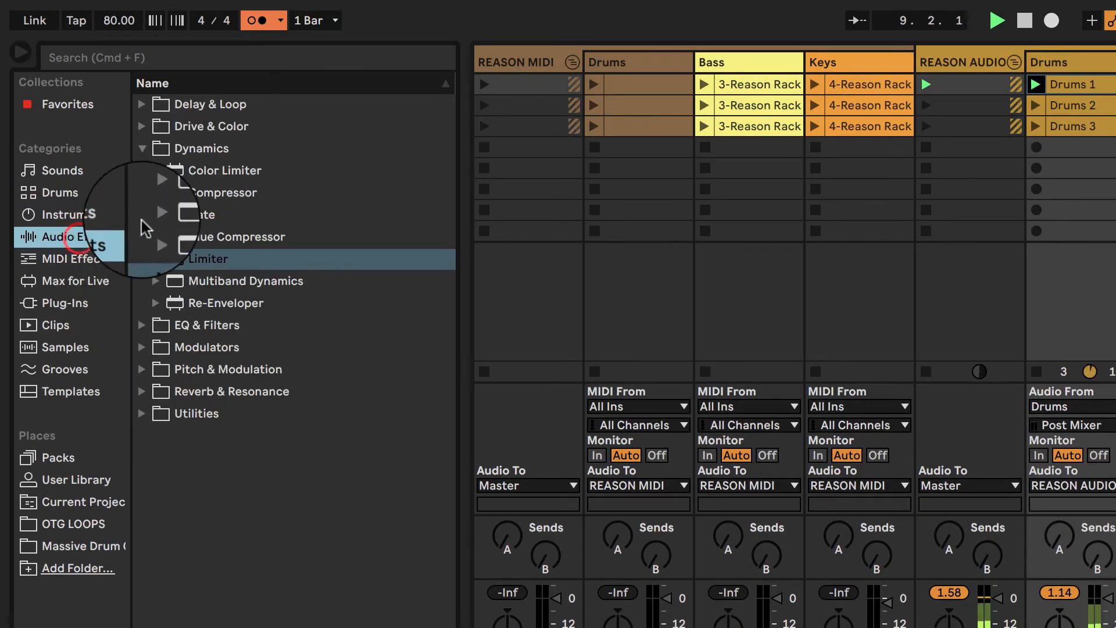
pyautogui.moveTo(205, 261); pyautogui.dragTo(1060, 211)
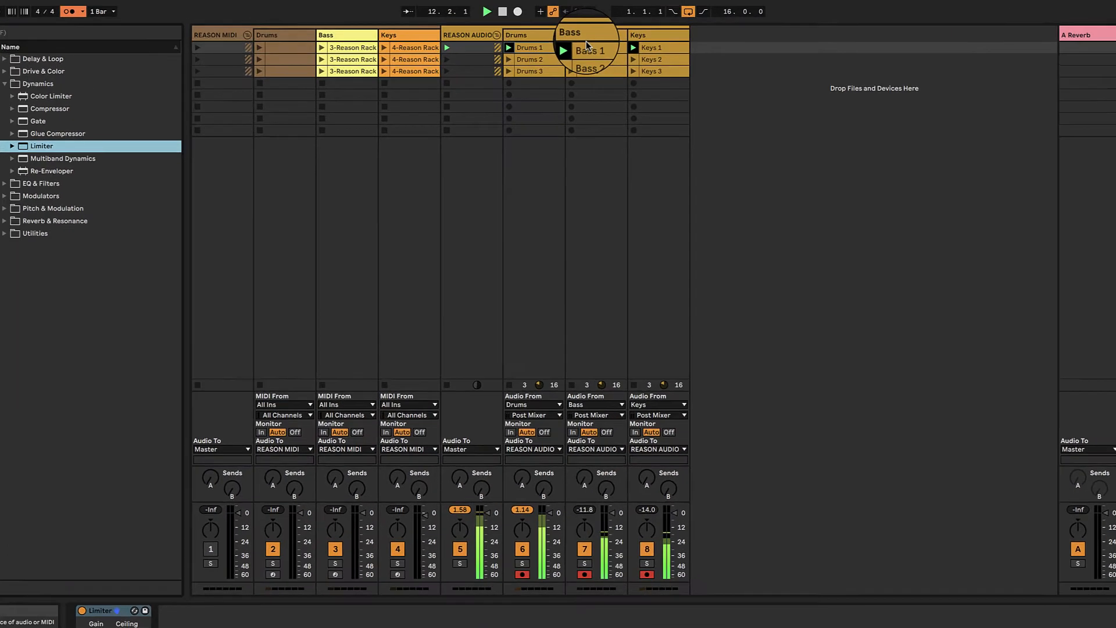
# Raise the clip gain of the Bass 1 and Keys 1 audio clips
pyautogui.click(585, 36)
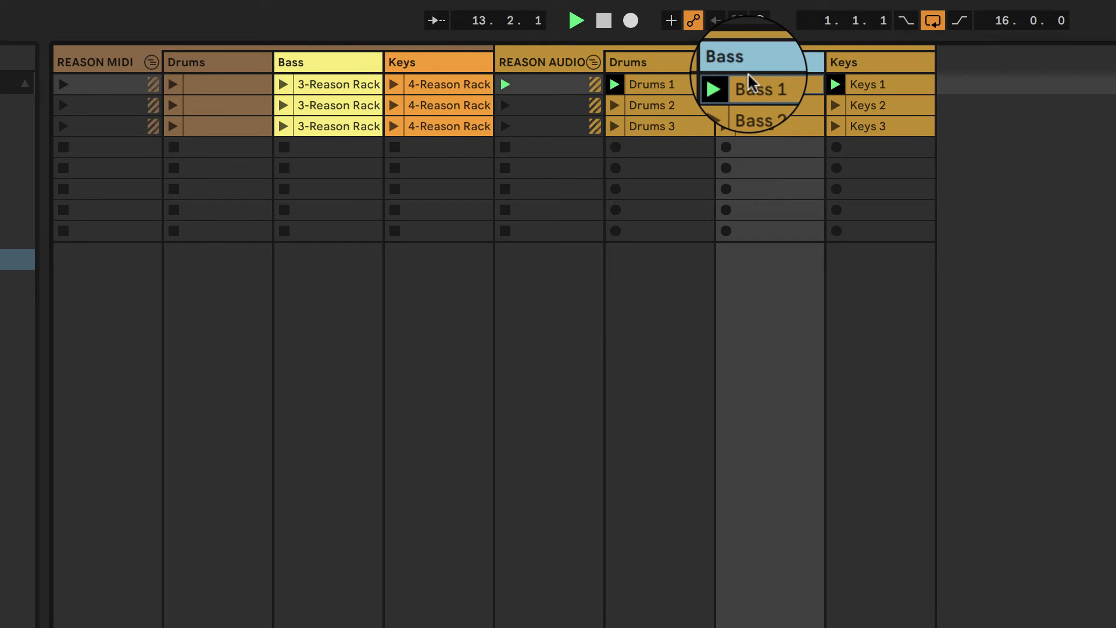
pyautogui.click(746, 70)
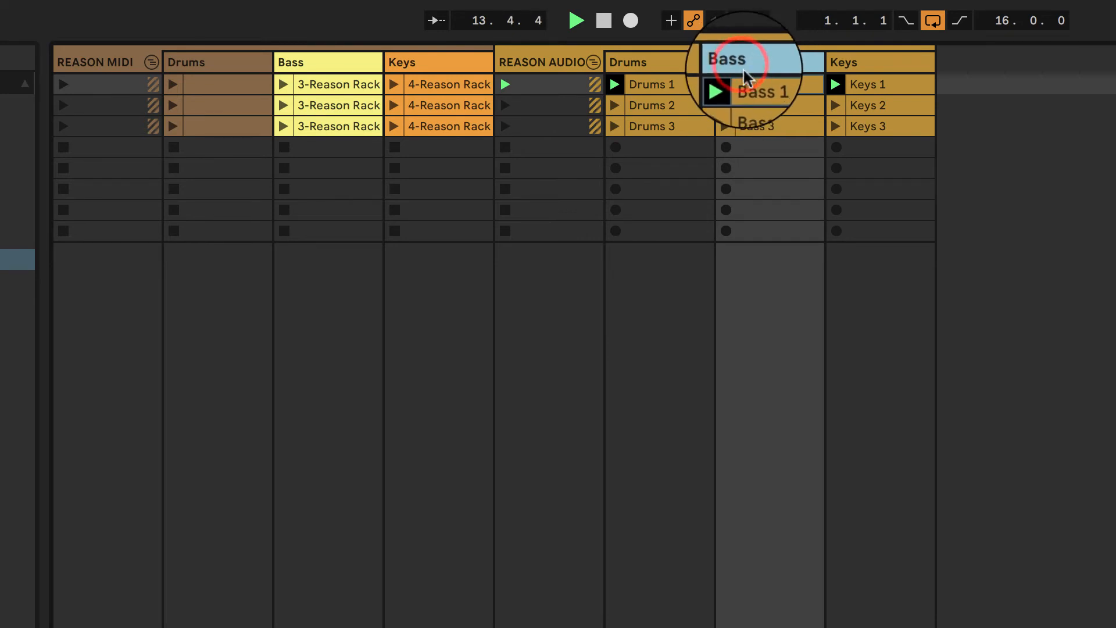
pyautogui.doubleClick(753, 85)
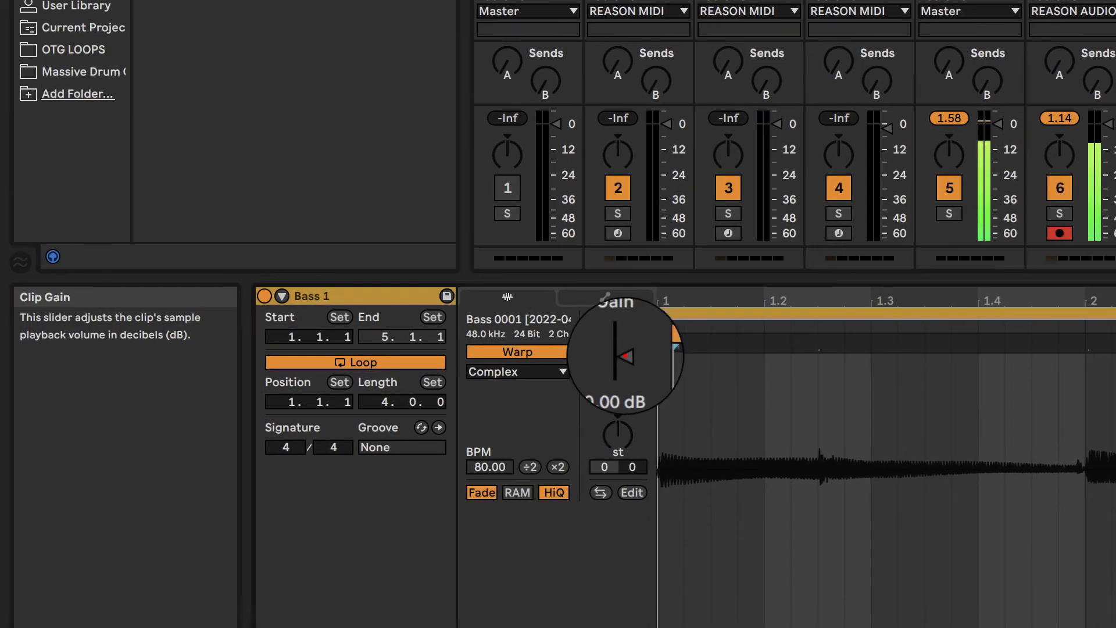
pyautogui.moveTo(414, 593); pyautogui.dragTo(414, 587)
pyautogui.moveTo(616, 355); pyautogui.dragTo(616, 349)
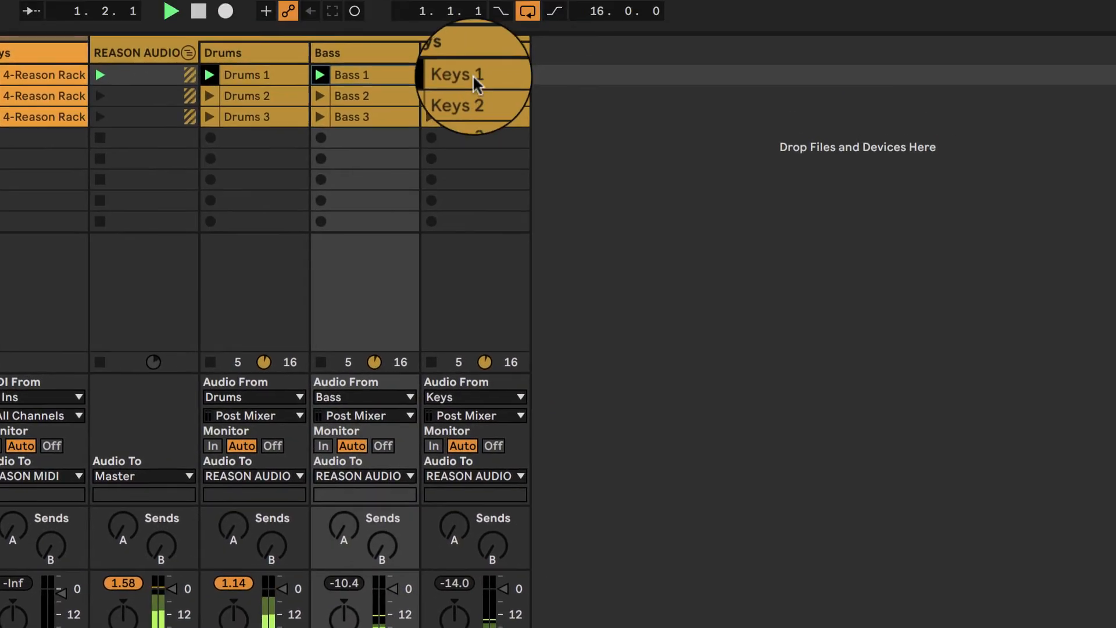
pyautogui.click(458, 86)
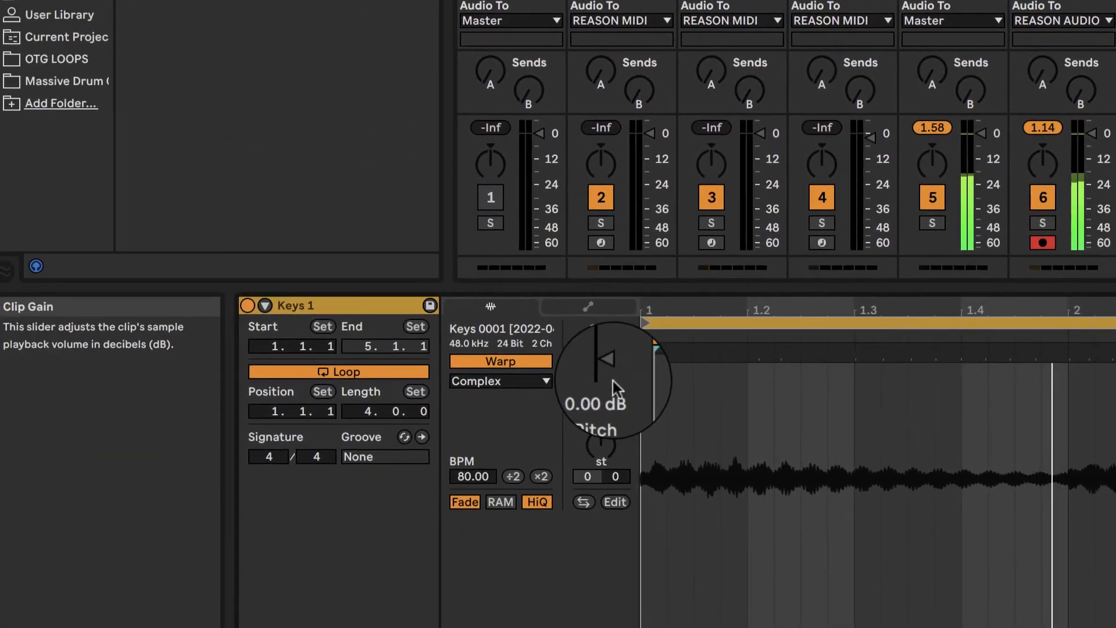
pyautogui.moveTo(625, 360); pyautogui.dragTo(627, 357)
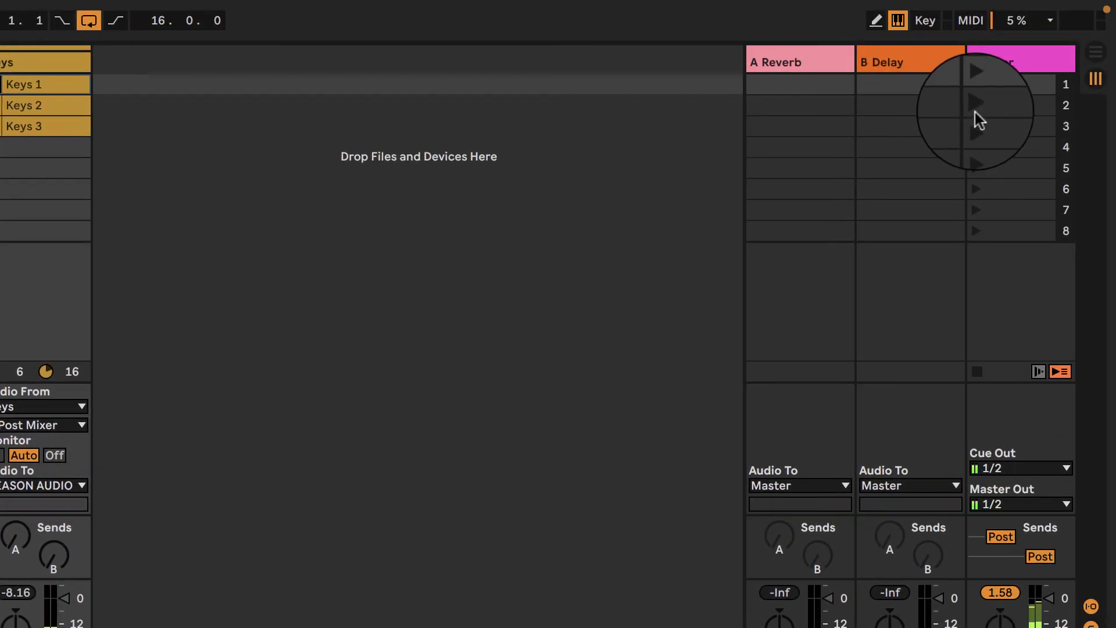
# Launch scene 2 and raise the clip gain of the Drums 2, Bass 2 and Keys 2 audio clips
pyautogui.click(975, 108)
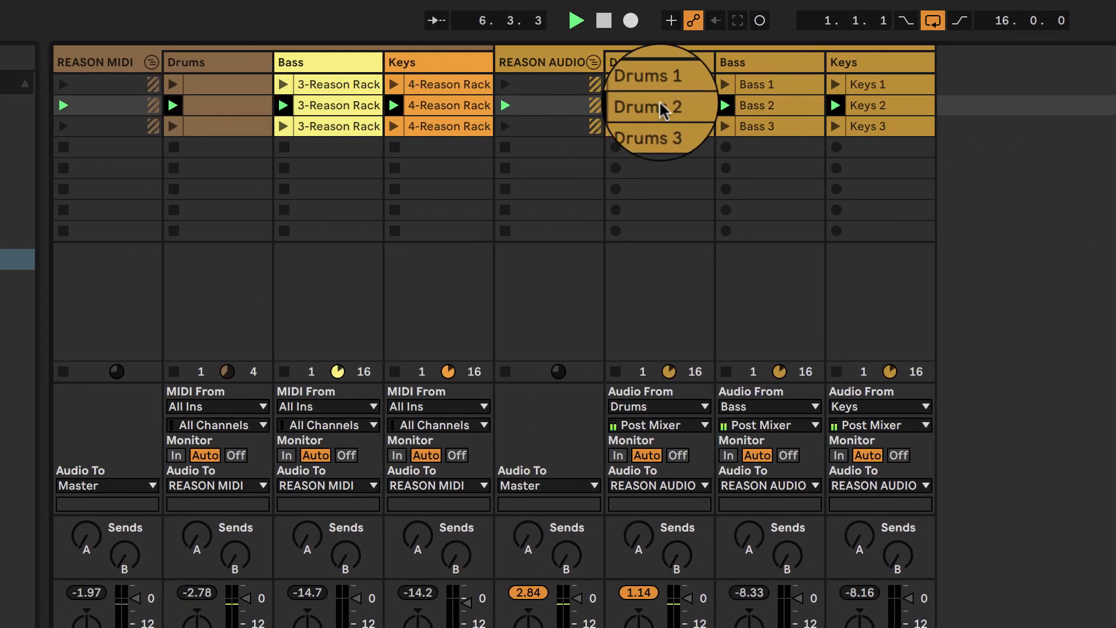
pyautogui.click(663, 109)
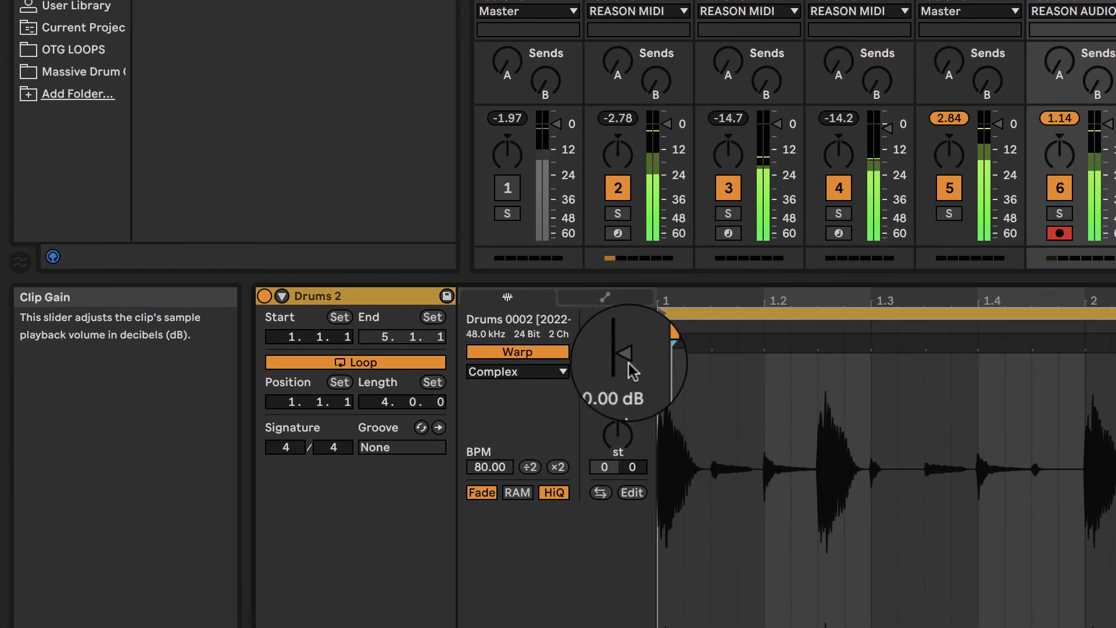
pyautogui.moveTo(629, 364)
pyautogui.mouseDown()
pyautogui.moveTo(629, 347)
pyautogui.moveTo(629, 361)
pyautogui.mouseUp()
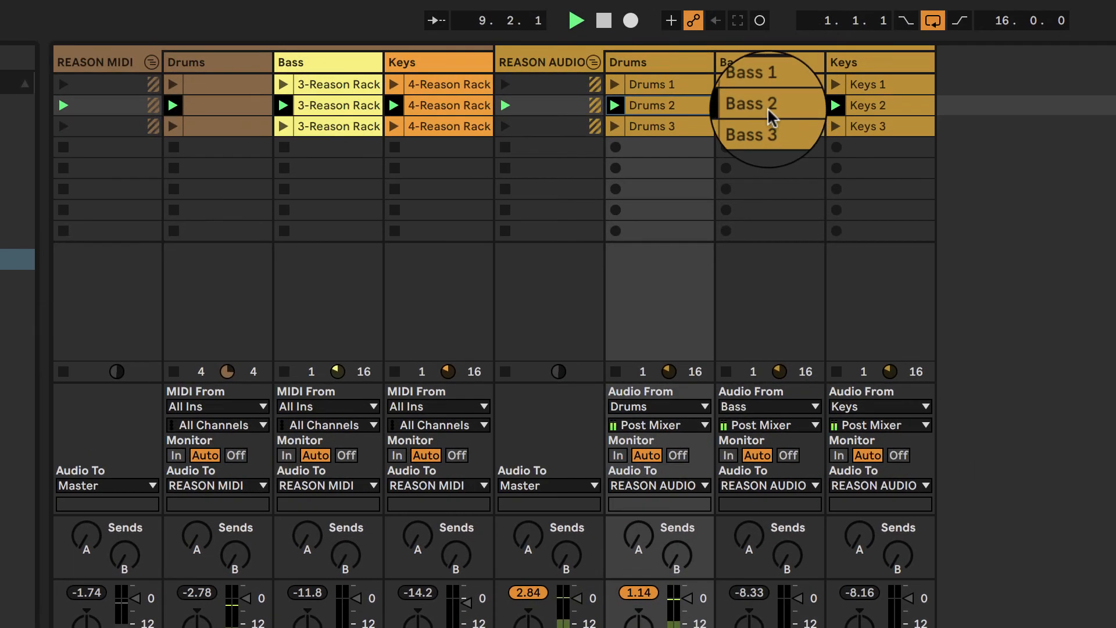
pyautogui.click(768, 107)
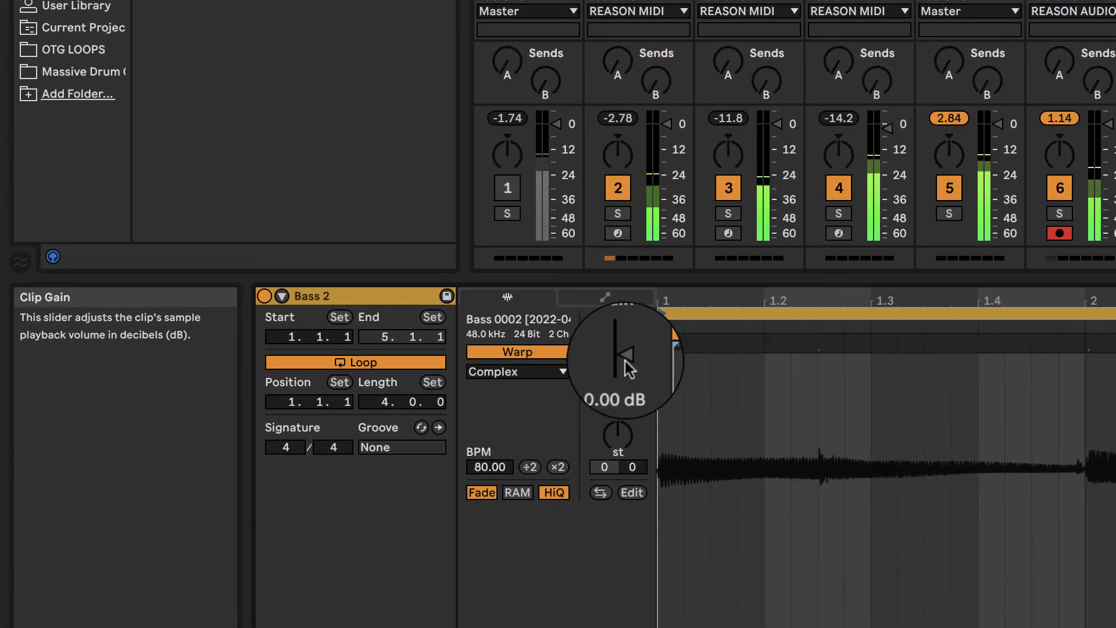
pyautogui.moveTo(627, 361); pyautogui.dragTo(629, 363)
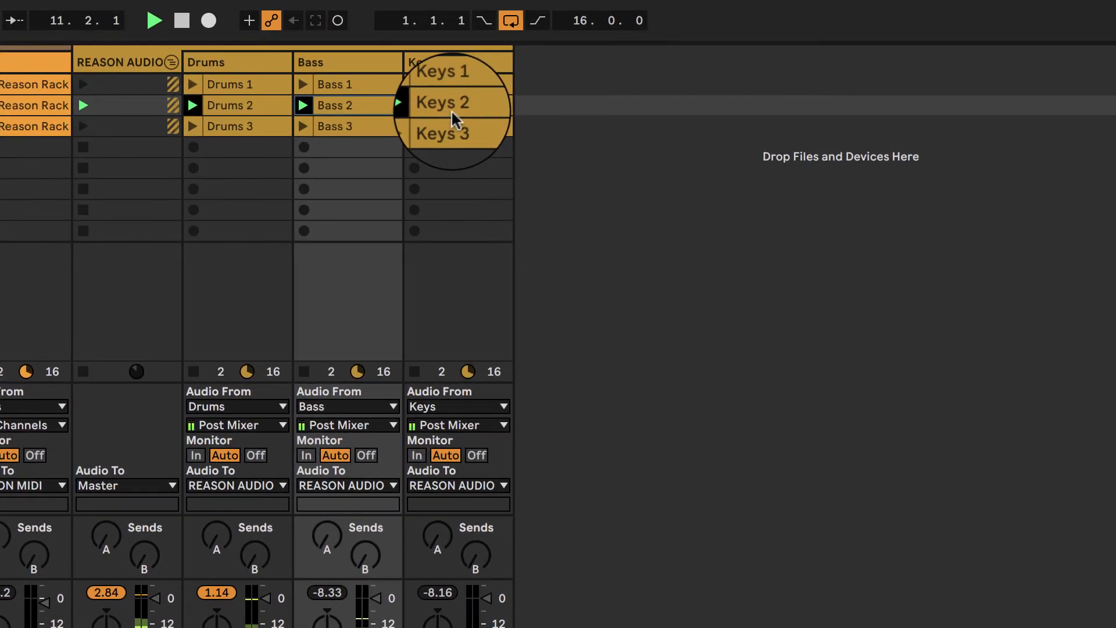
pyautogui.click(454, 114)
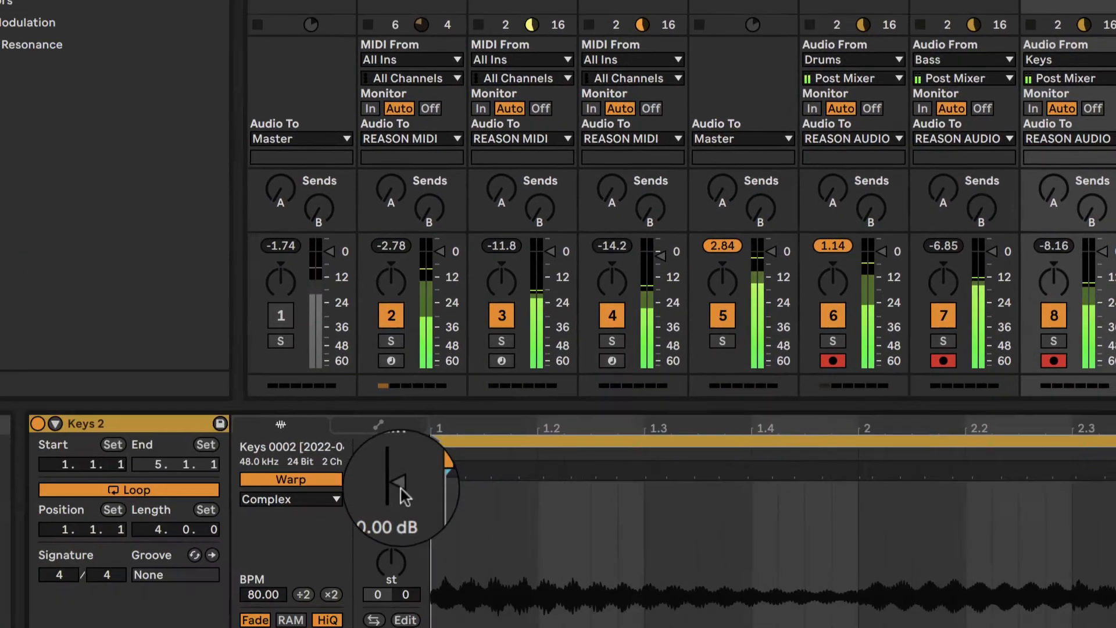
pyautogui.moveTo(628, 364); pyautogui.dragTo(628, 352)
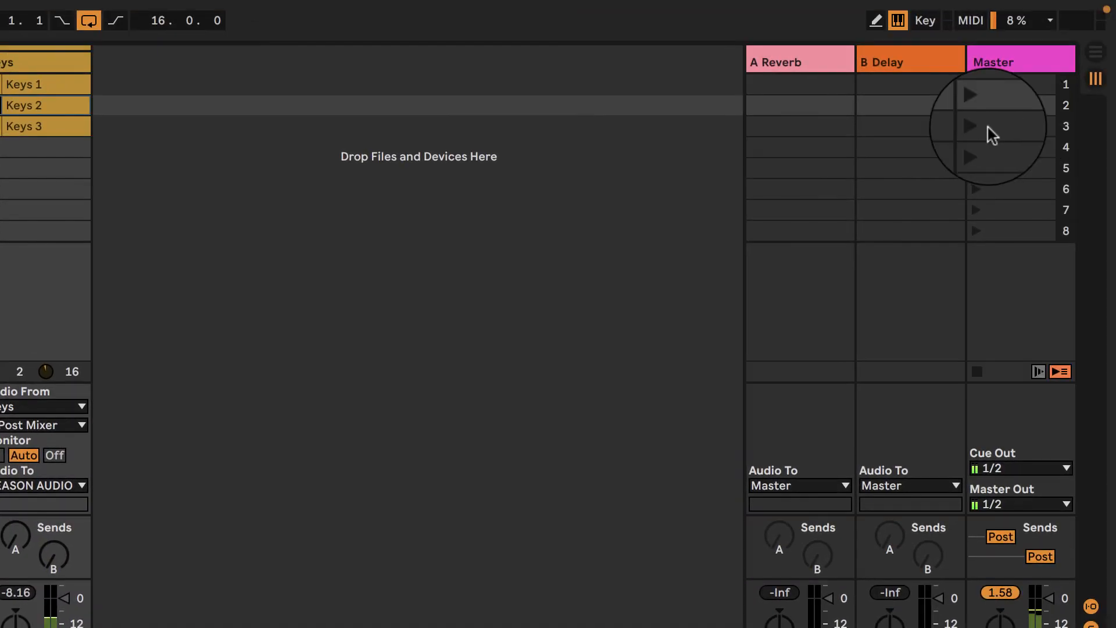
# Launch scene 3 and raise the clip gain of the Drums 3 audio clip
pyautogui.click(981, 129)
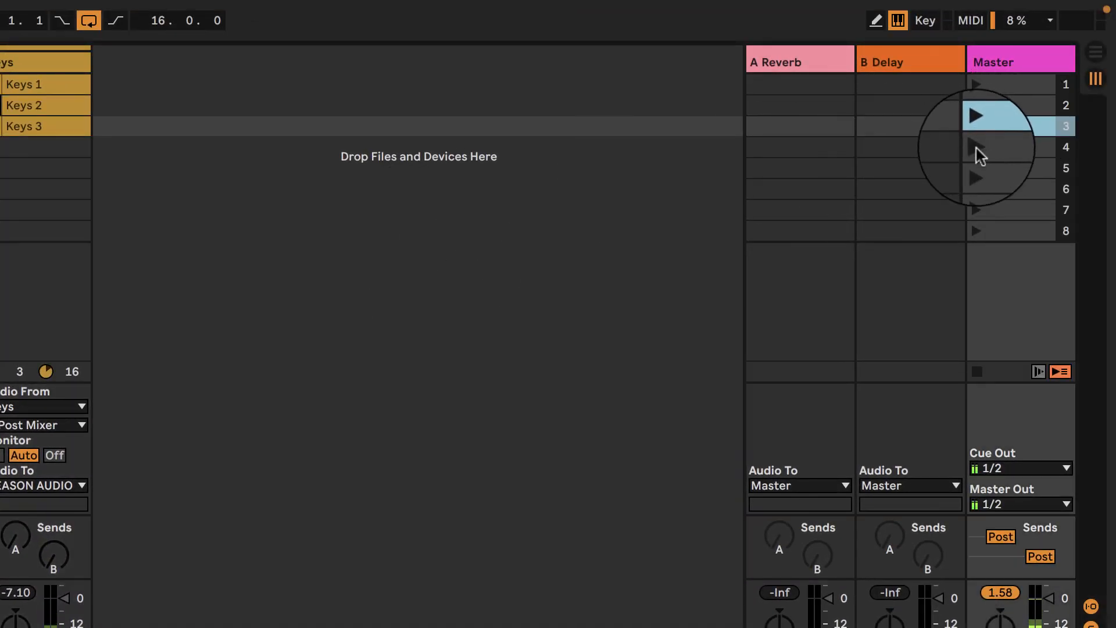
pyautogui.click(974, 126)
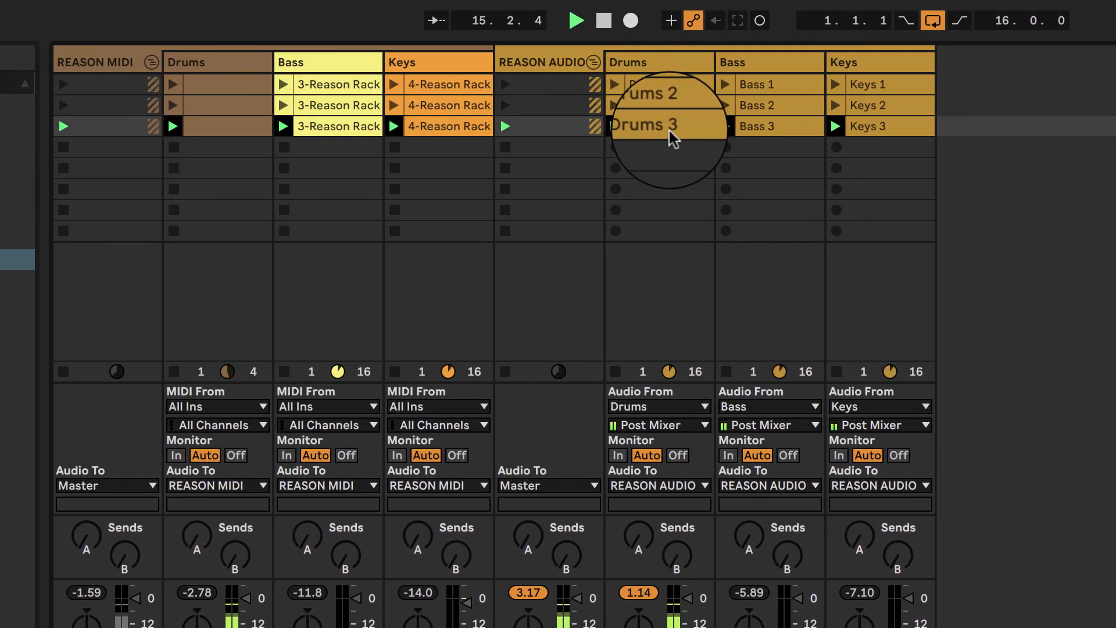
pyautogui.click(477, 126)
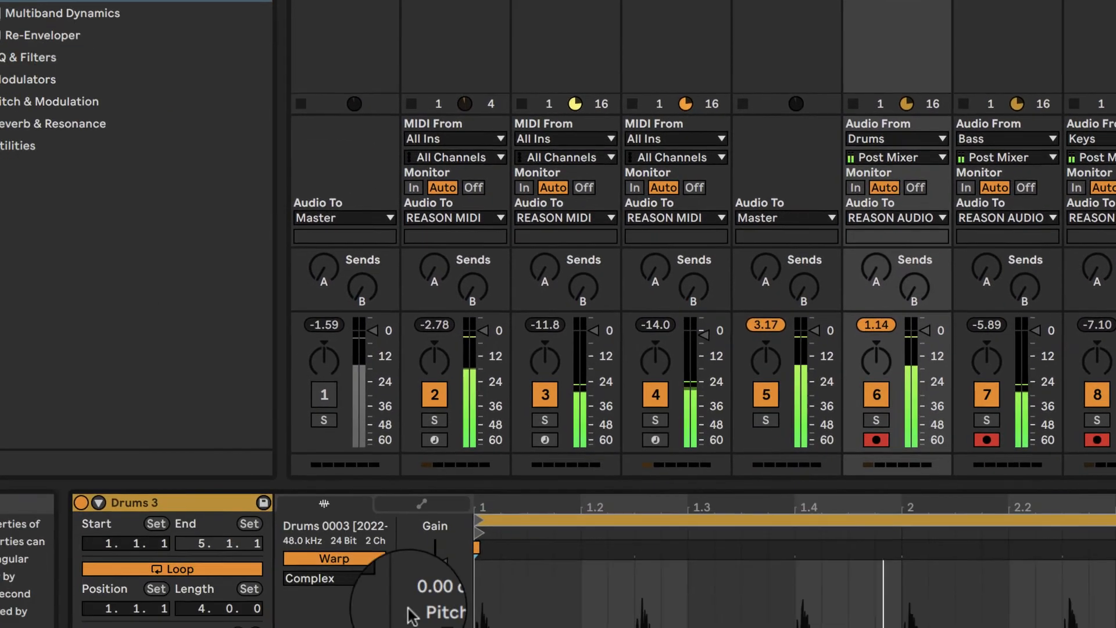
pyautogui.click(449, 563)
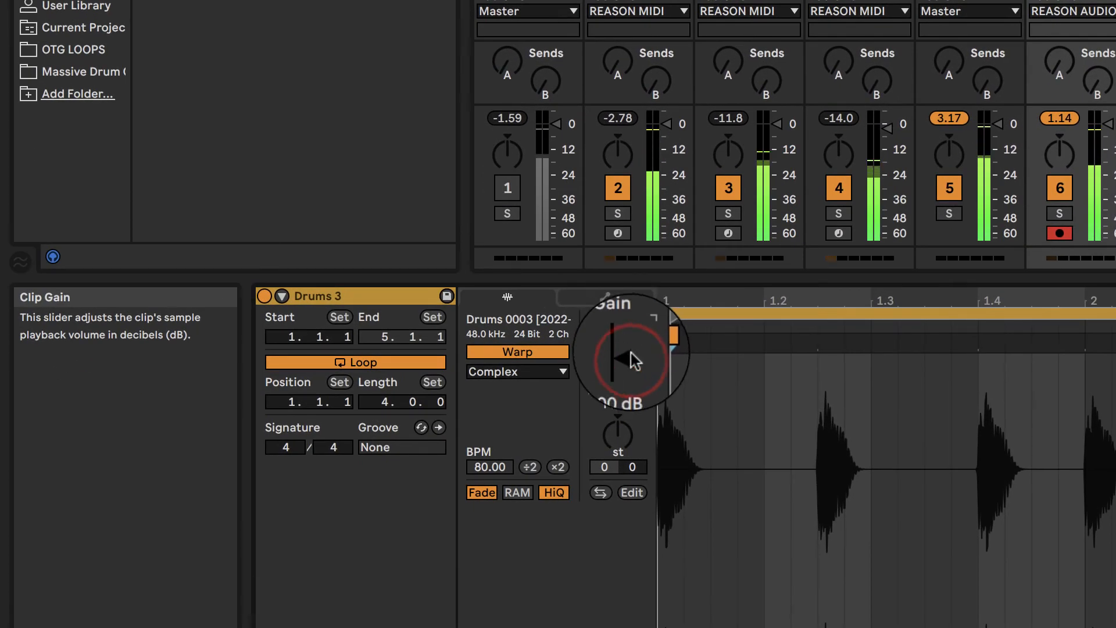
pyautogui.moveTo(632, 361); pyautogui.dragTo(624, 341)
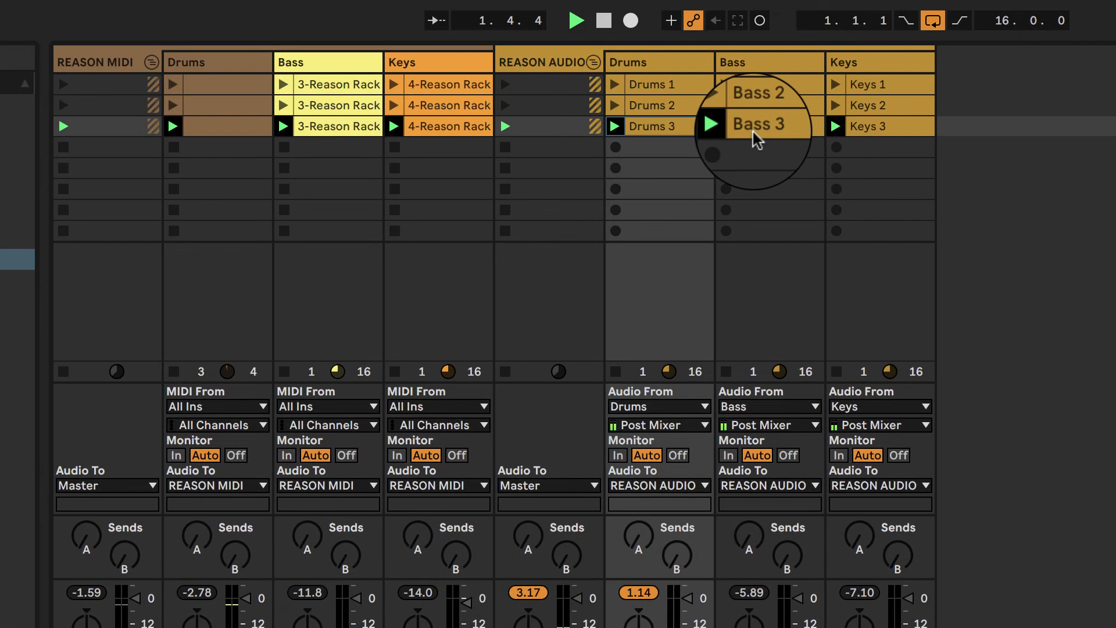
# Raise the clip gain of the Bass 3 audio clip and set the Keys 3 clip's gain to 5.94 dB
pyautogui.click(753, 132)
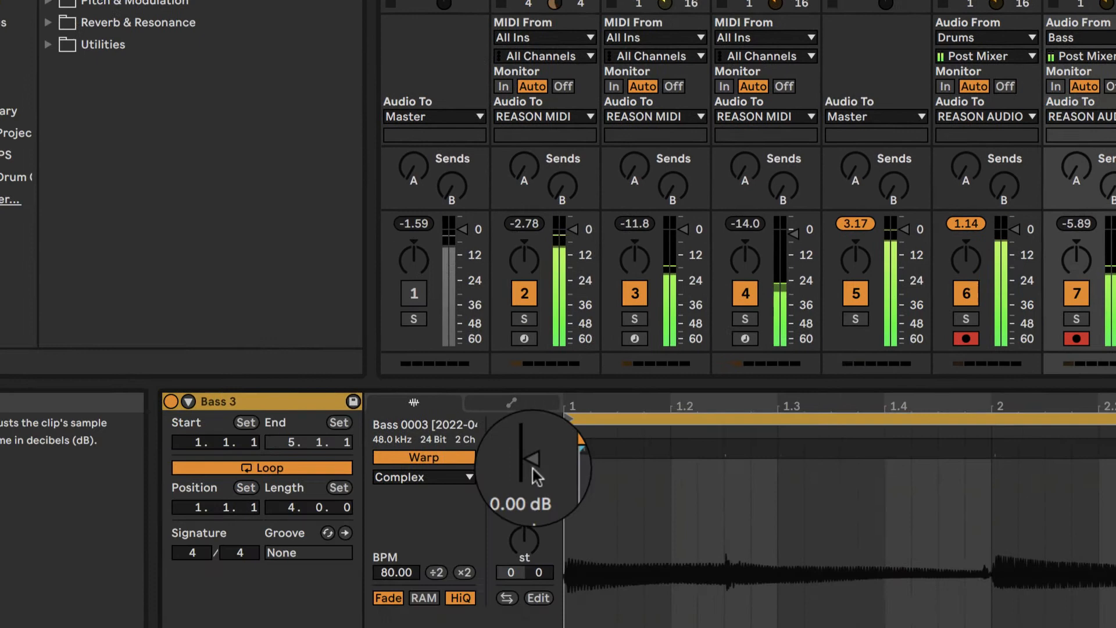
pyautogui.moveTo(627, 359); pyautogui.dragTo(628, 352)
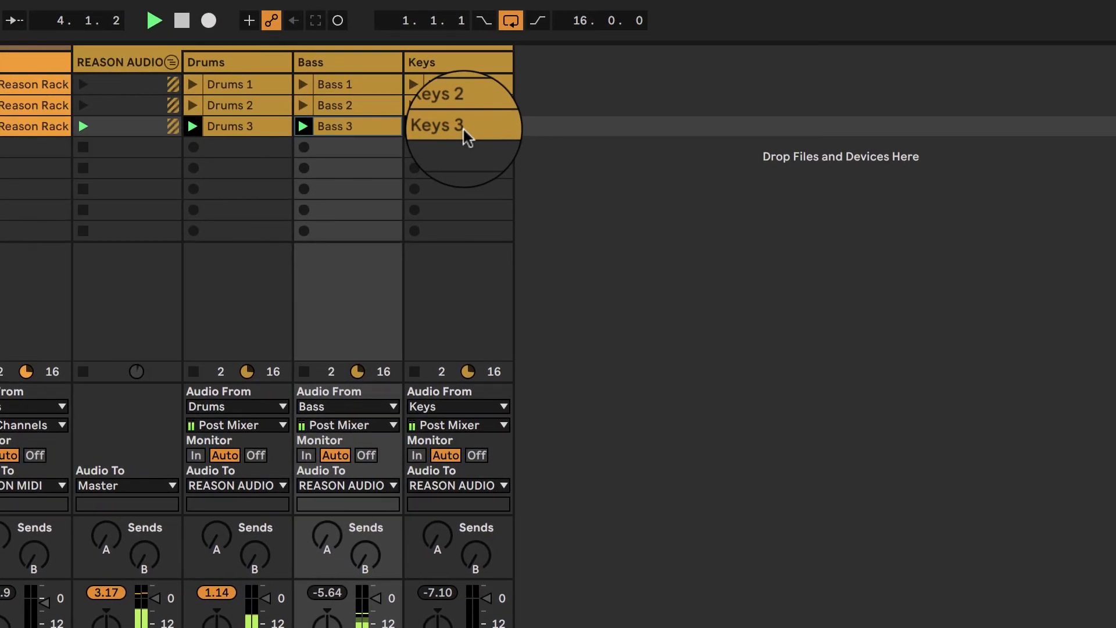
pyautogui.click(463, 129)
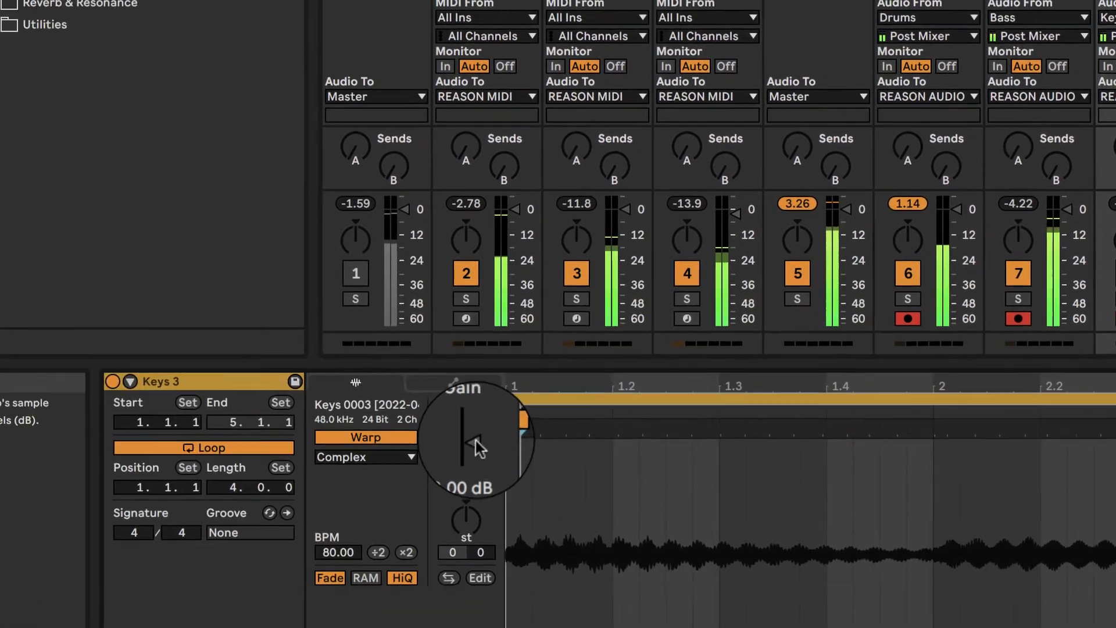
pyautogui.moveTo(627, 357); pyautogui.dragTo(627, 348)
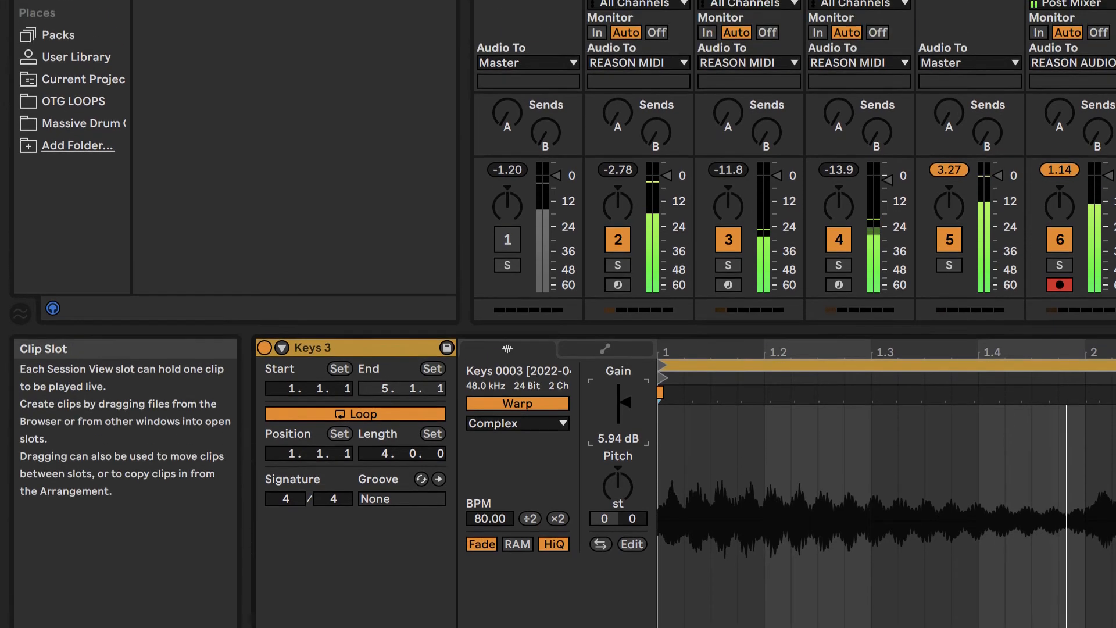
# Stop the Drums, Bass and Keys MIDI clips and the playback, and fold the REASON MIDI group
pyautogui.click(598, 86)
pyautogui.click(705, 148)
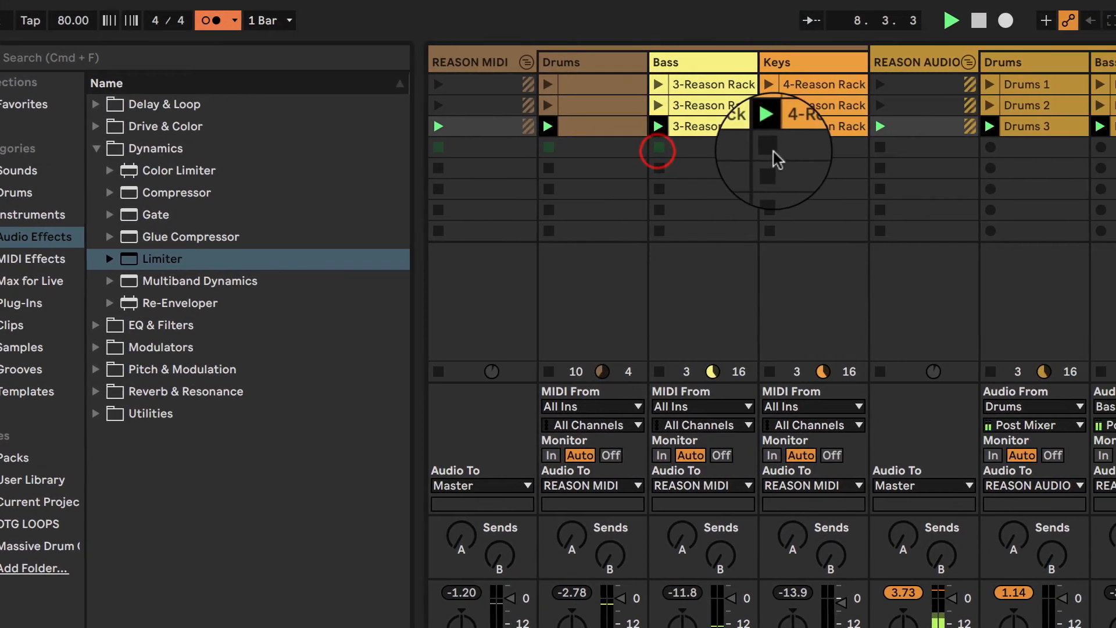
pyautogui.click(815, 147)
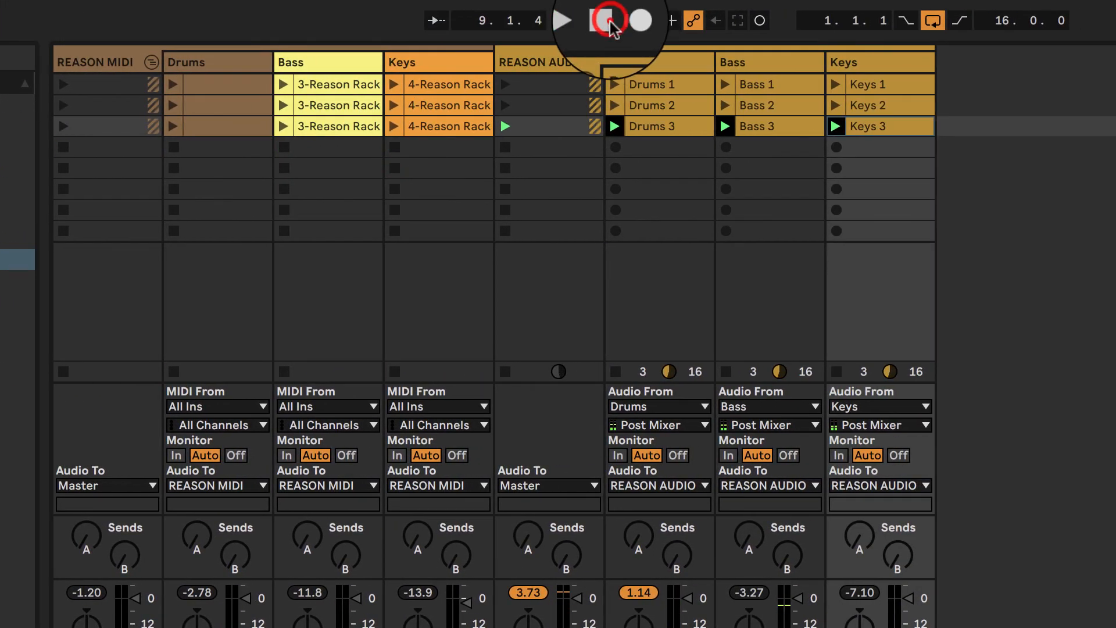
pyautogui.click(608, 22)
pyautogui.click(151, 63)
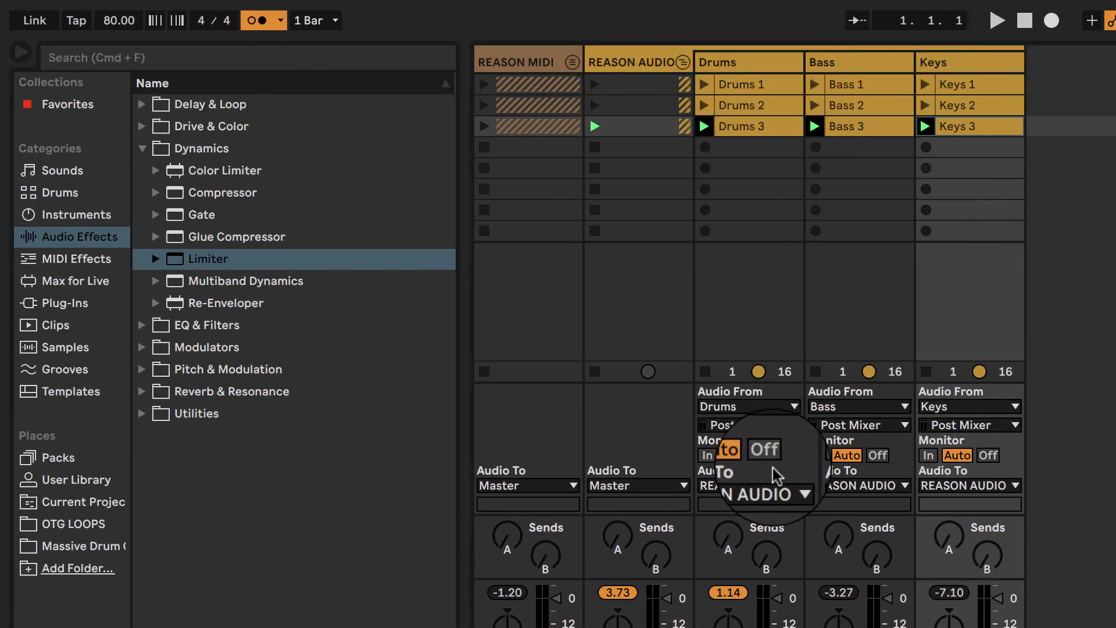
# Stop the clips on the Drums, Bass and Keys audio tracks
pyautogui.click(705, 370)
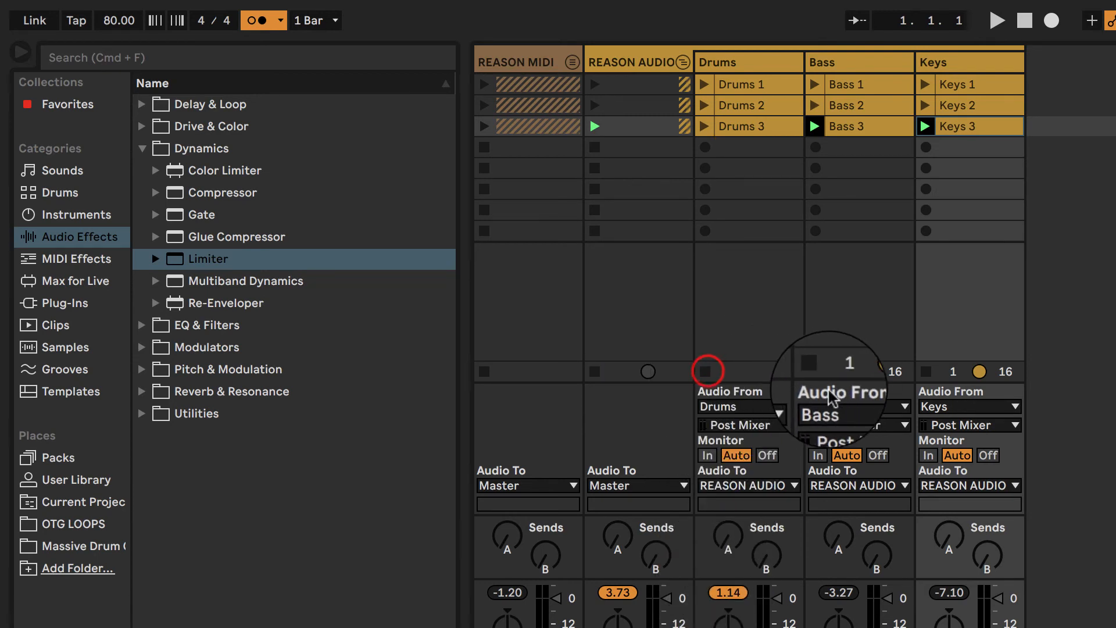
pyautogui.click(815, 371)
pyautogui.click(926, 371)
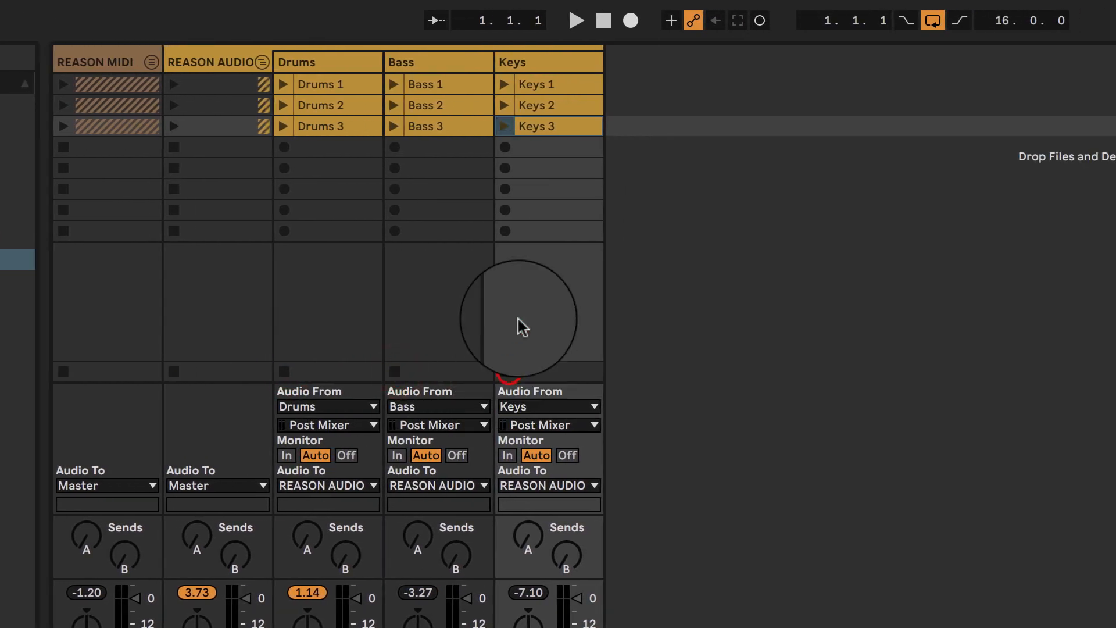
# Audition the Keys 1 audio clip alone, then Bass 1 together with Keys 1, and stop playback
pyautogui.click(503, 85)
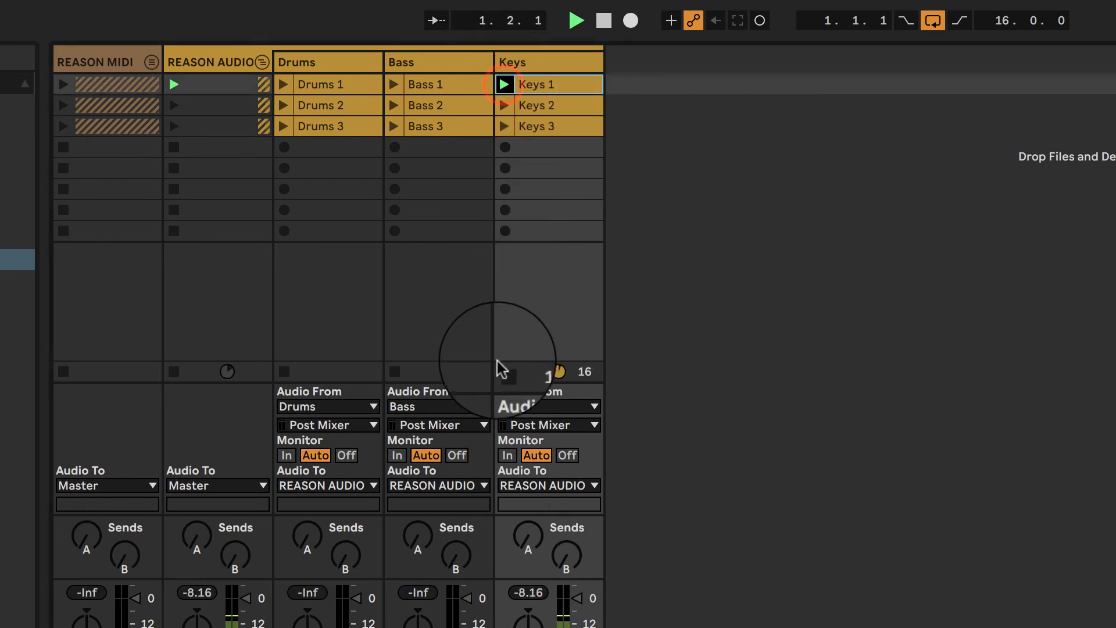
pyautogui.click(504, 376)
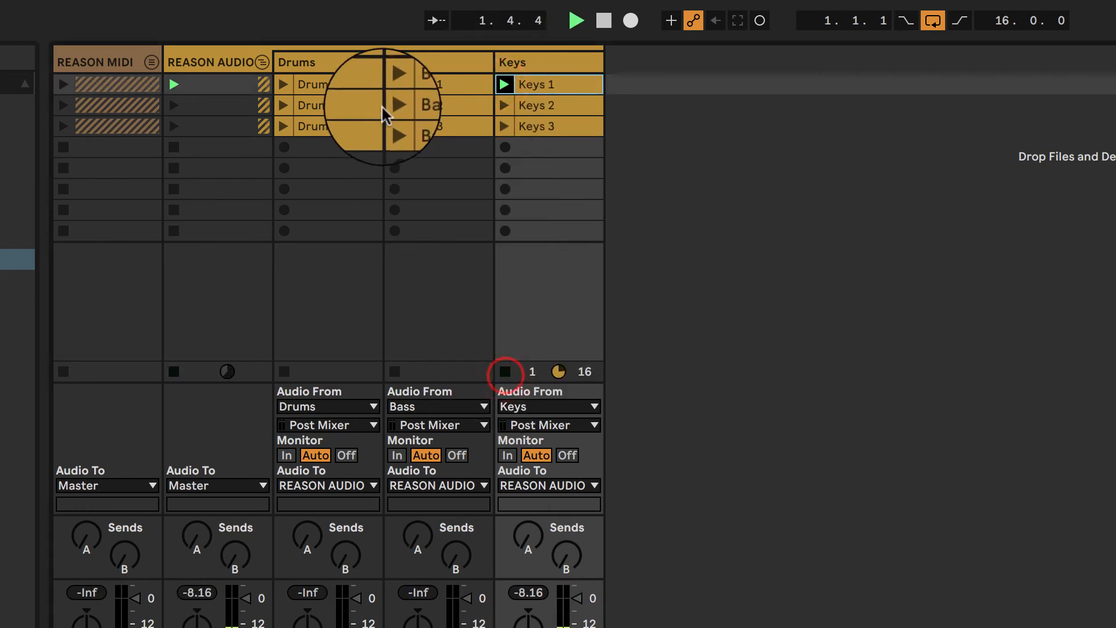
pyautogui.click(393, 84)
pyautogui.click(503, 85)
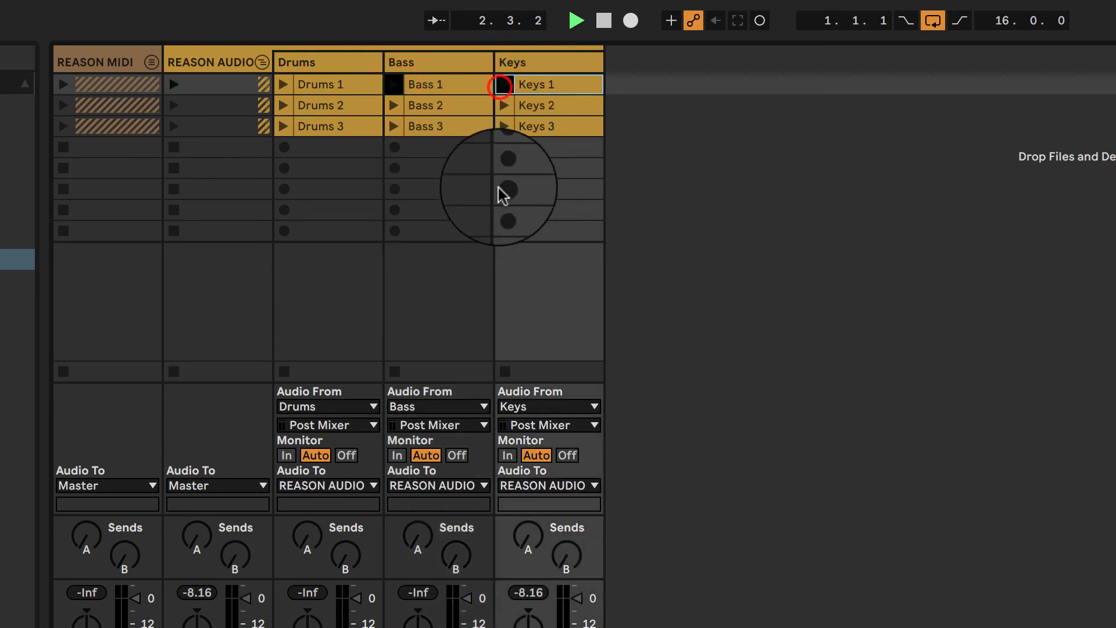
pyautogui.click(602, 24)
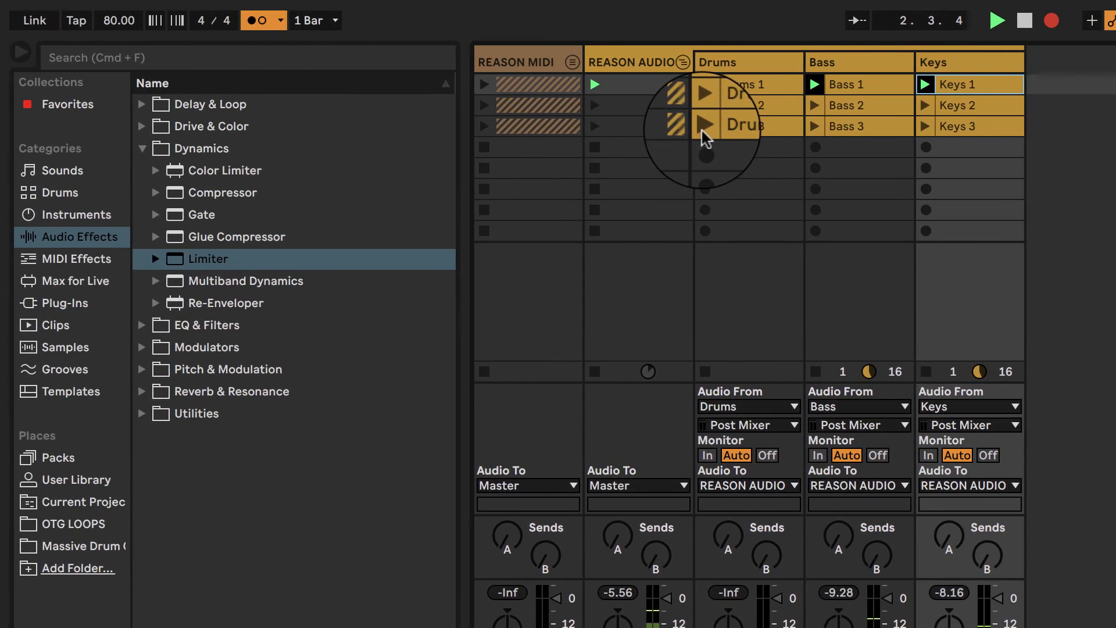
# Audition the Drums 3 audio clip against Bass 1 and Keys 1, and again over scene 2
pyautogui.click(704, 125)
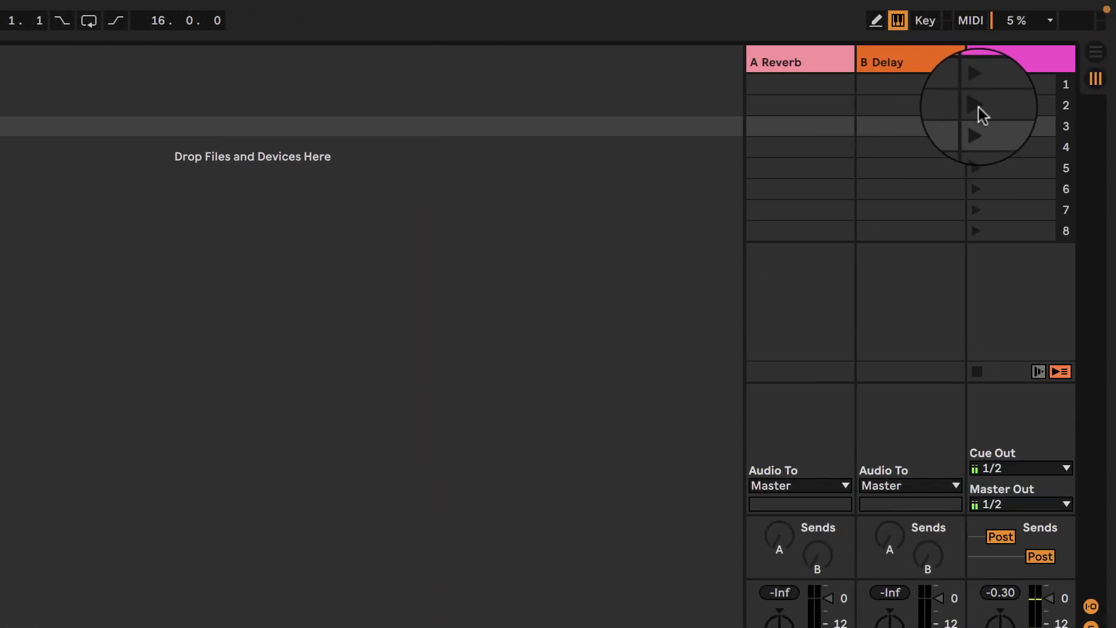
pyautogui.click(976, 105)
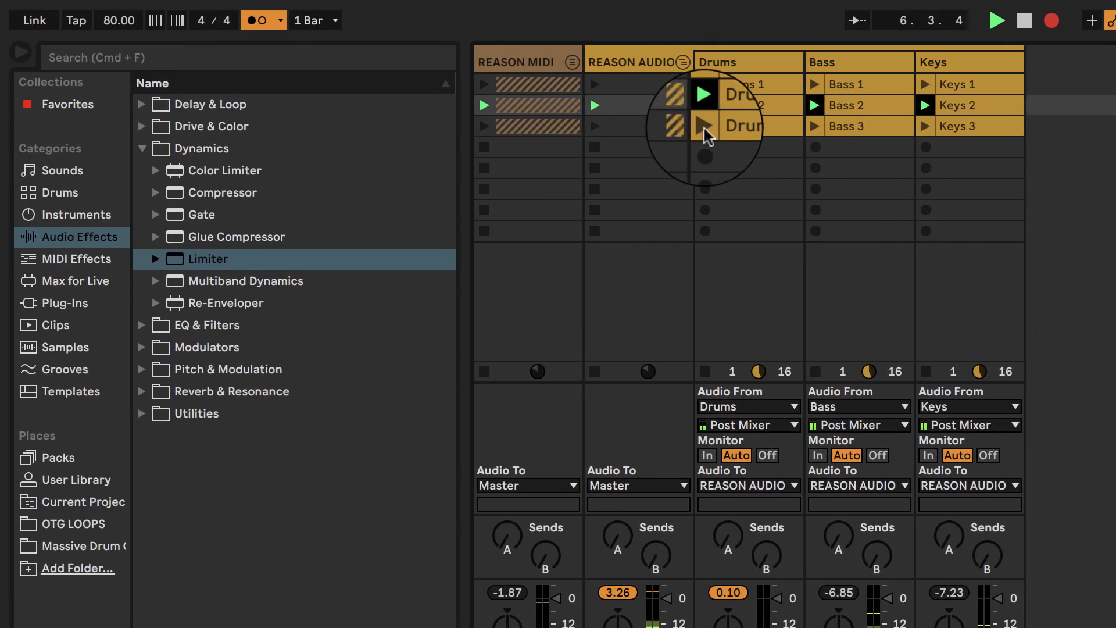
pyautogui.click(705, 127)
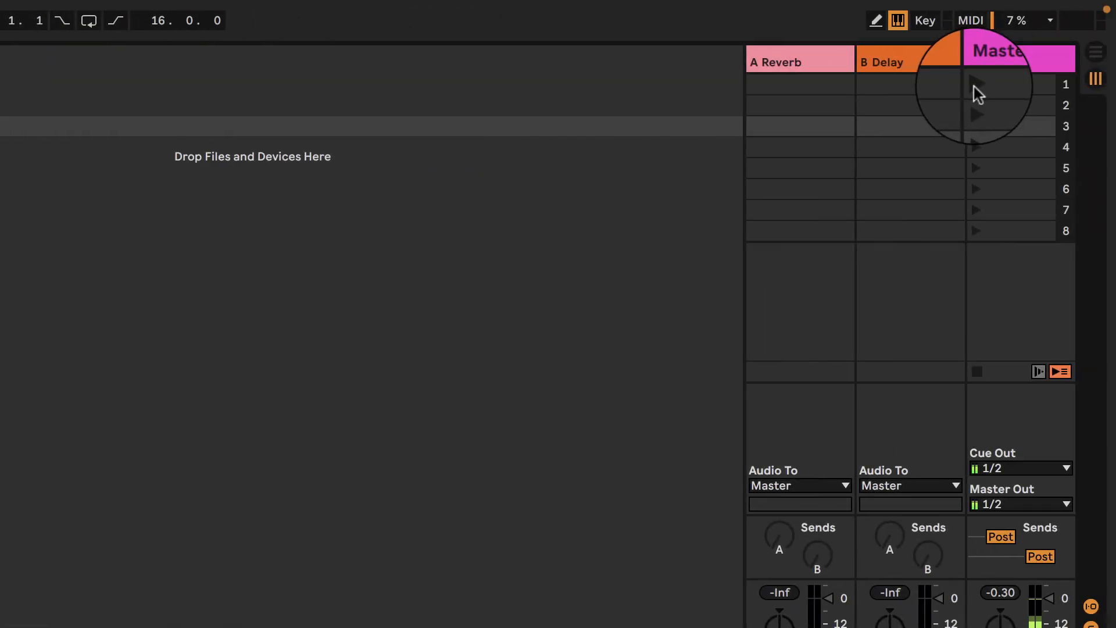
# Launch scene 1, swap its drums for the Drums 2 and Drums 3 clips in turn, and relaunch scene 1
pyautogui.click(975, 86)
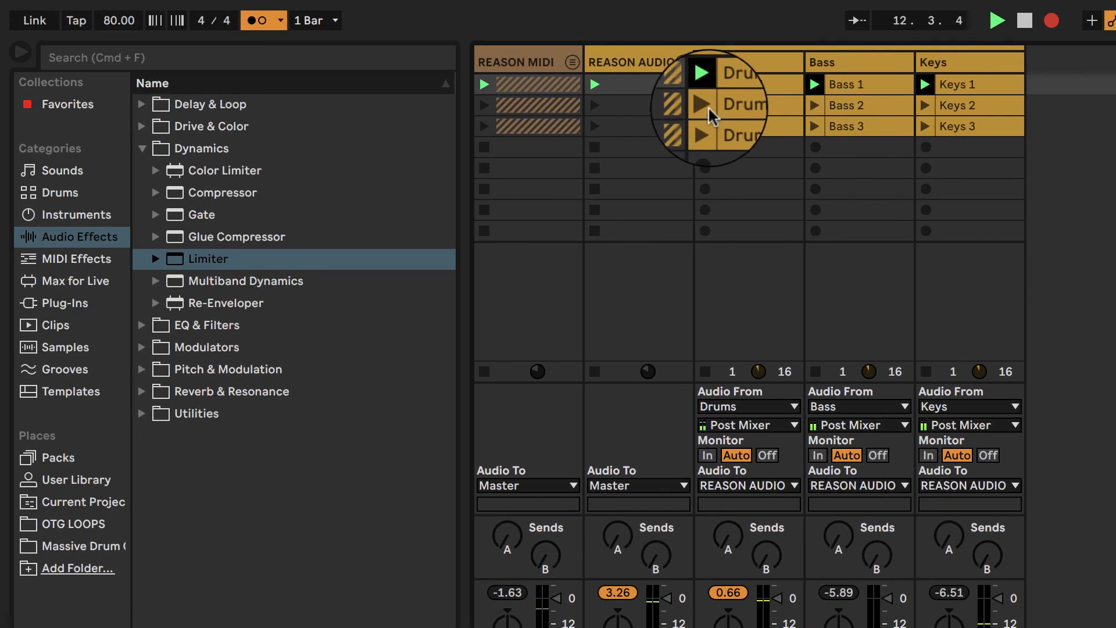
pyautogui.click(708, 106)
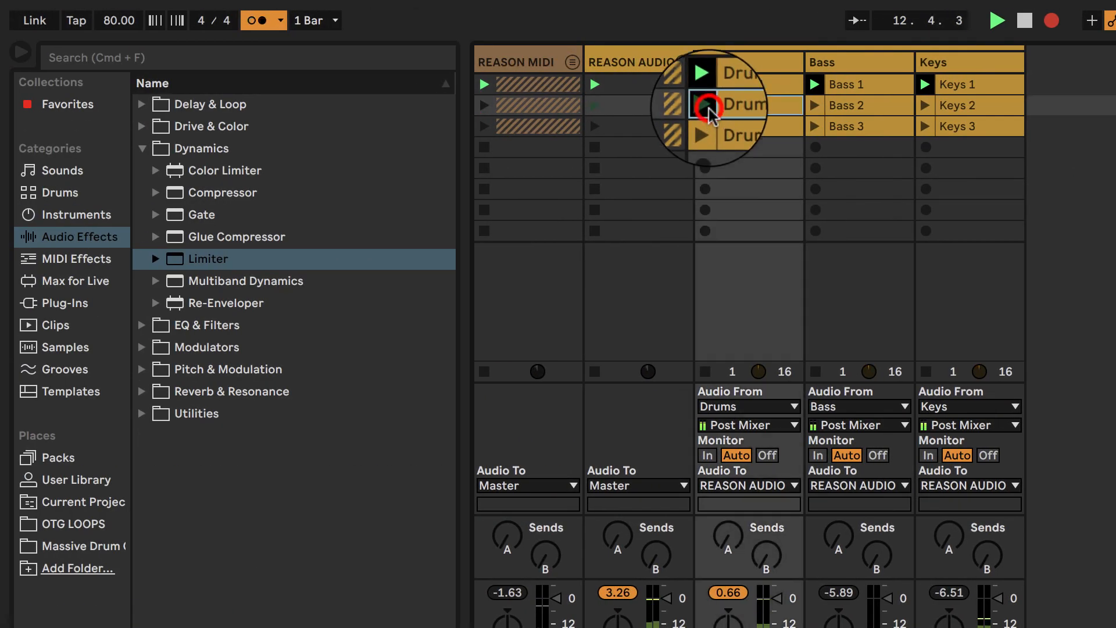
pyautogui.click(751, 148)
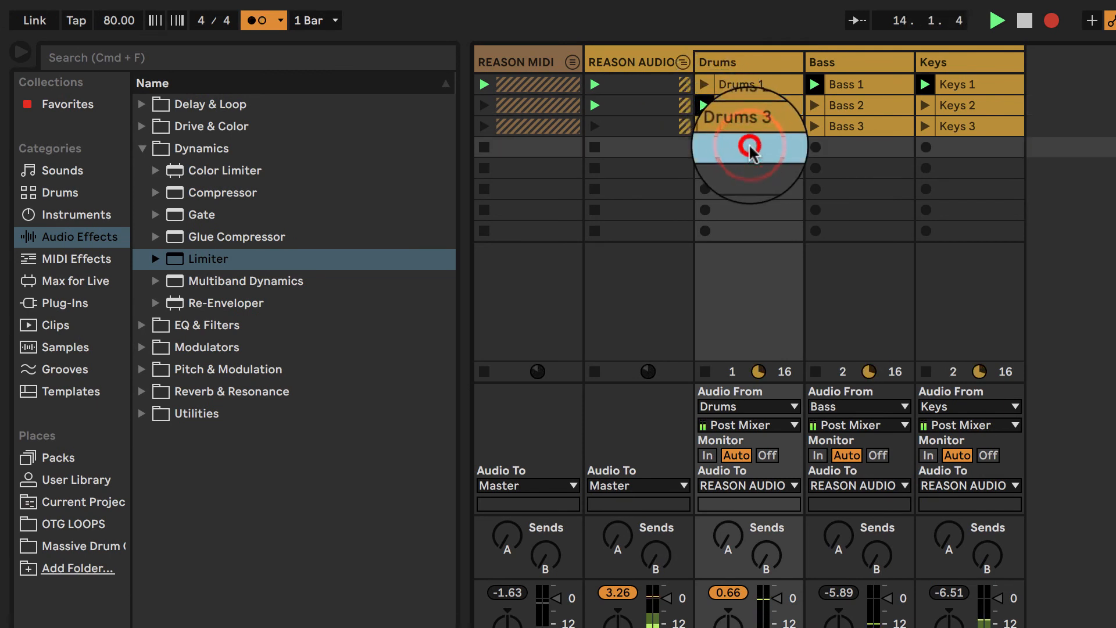
pyautogui.click(705, 127)
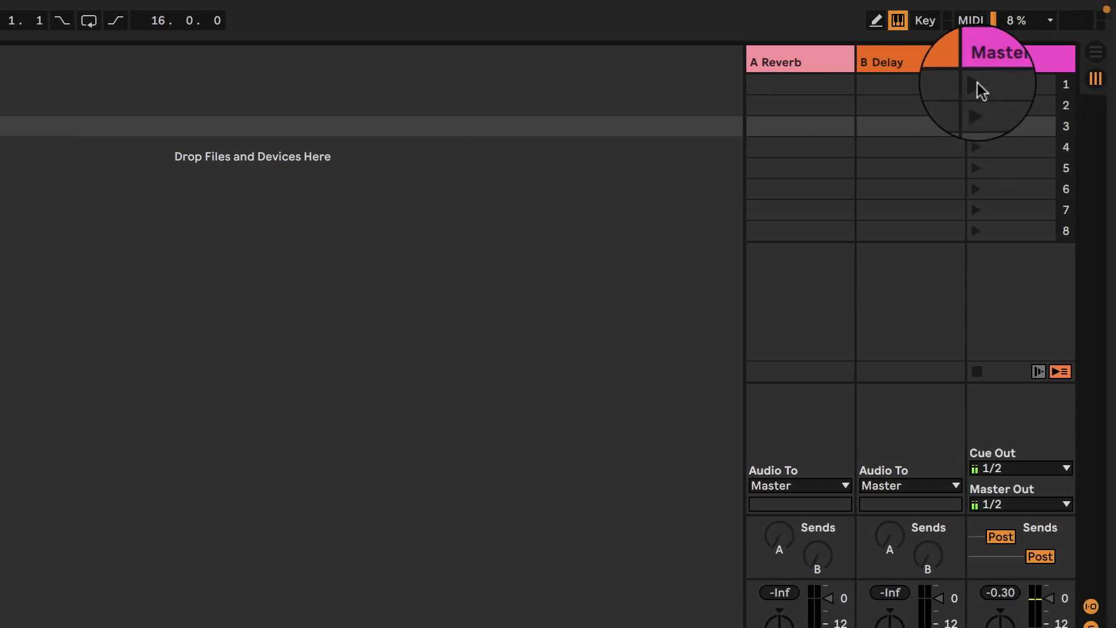
pyautogui.click(978, 84)
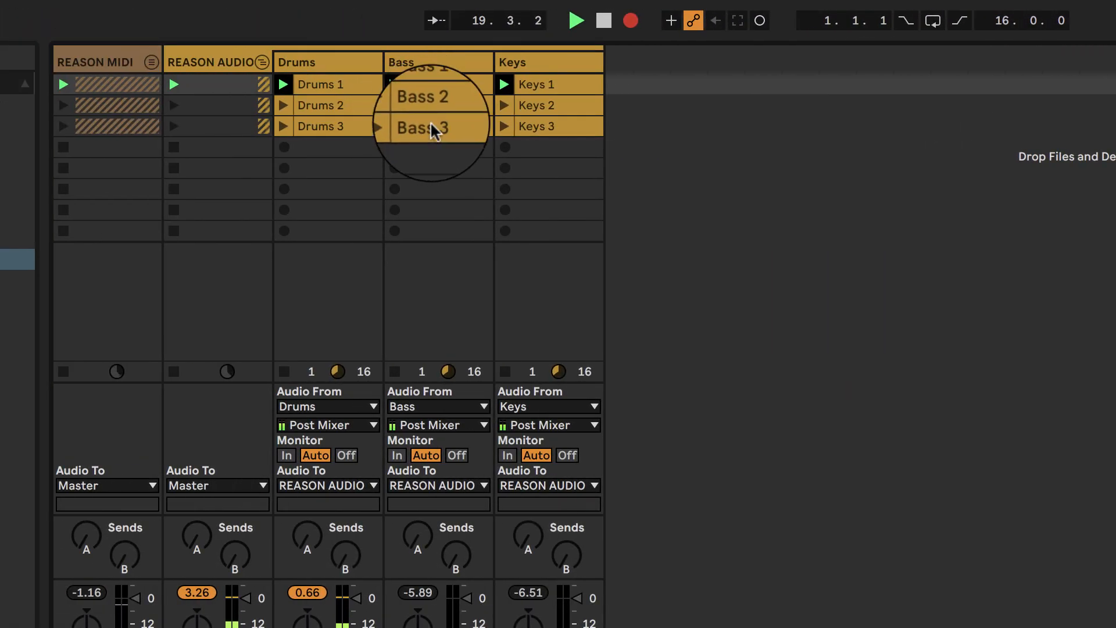
# Cut the Bass 3 audio clip out of the third Bass slot
pyautogui.click(433, 127)
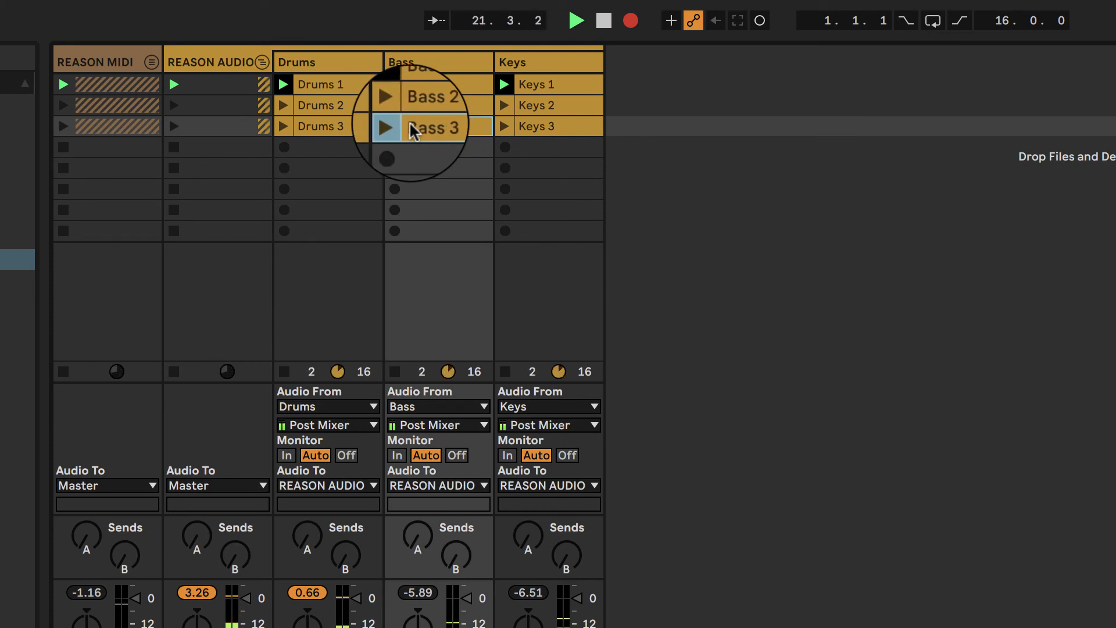
pyautogui.rightClick(412, 129)
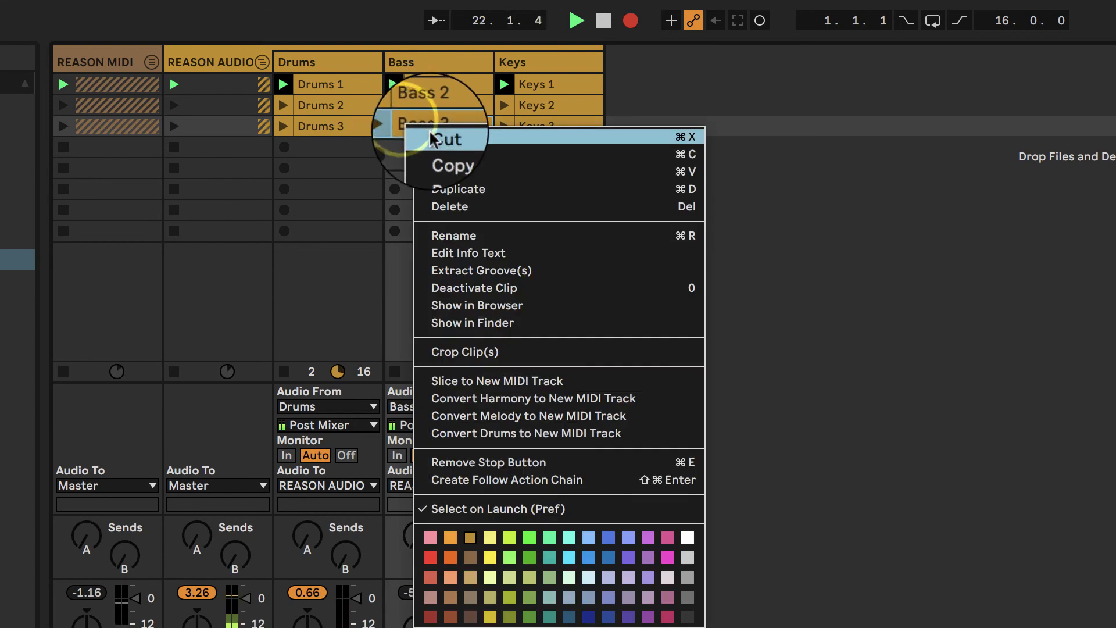
pyautogui.click(430, 140)
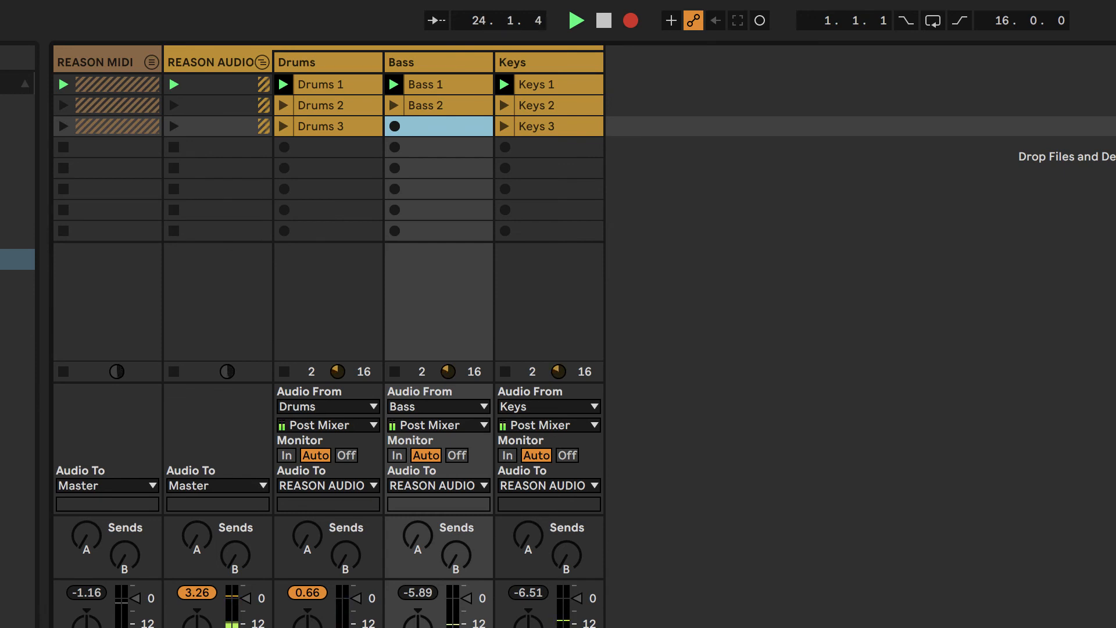
# Launch scene 3, move the Bass 1 audio clip into its empty Bass slot, and launch scene 1
pyautogui.click(974, 126)
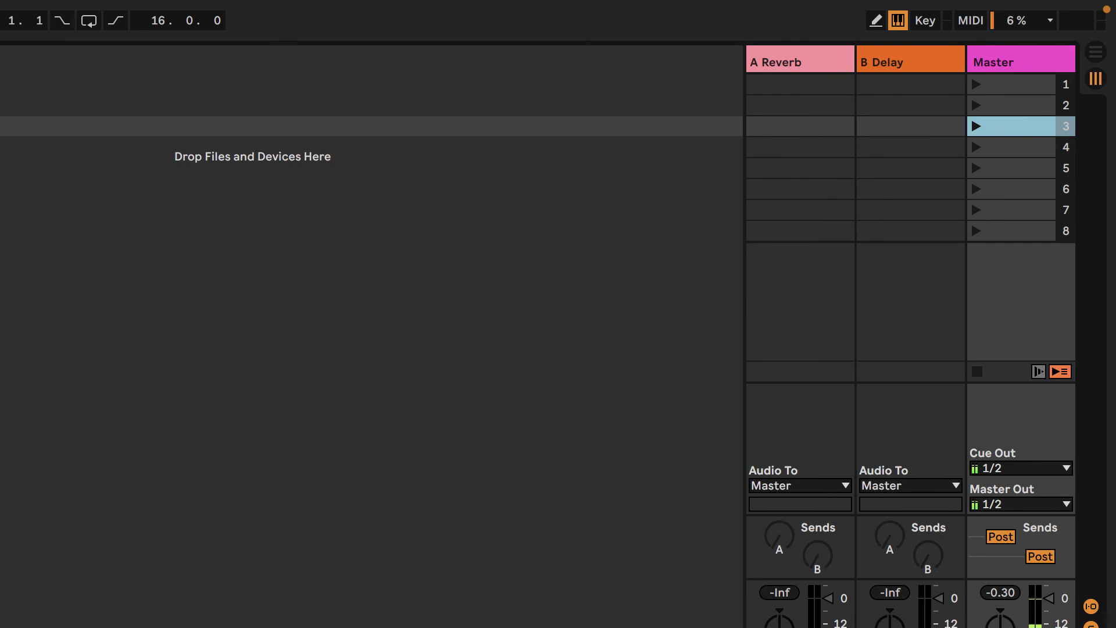
pyautogui.click(421, 85)
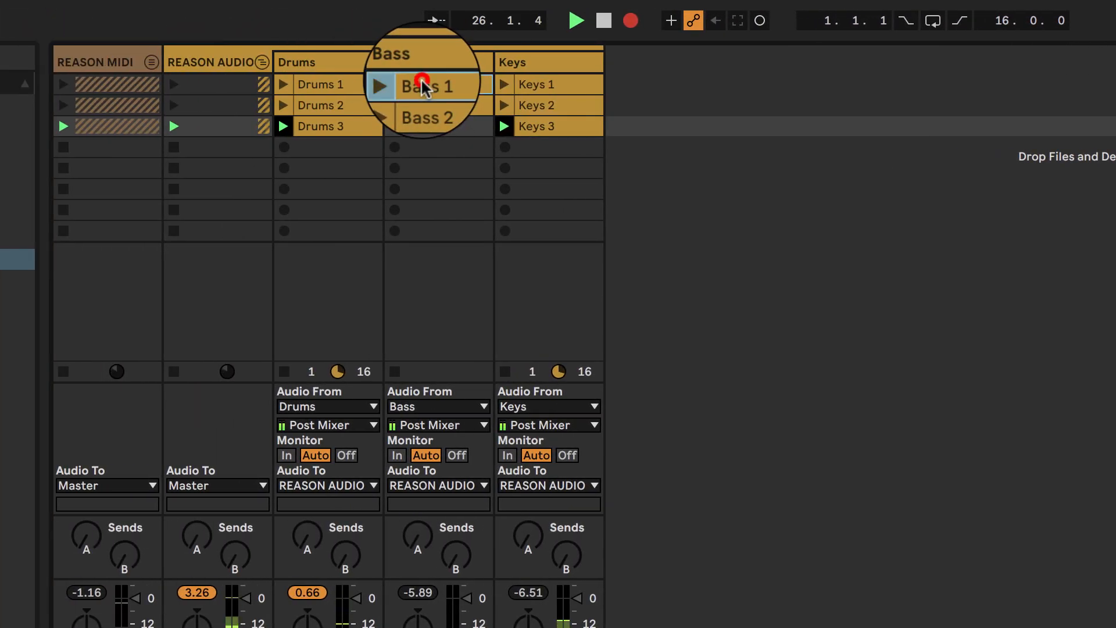
pyautogui.moveTo(421, 78); pyautogui.dragTo(432, 134)
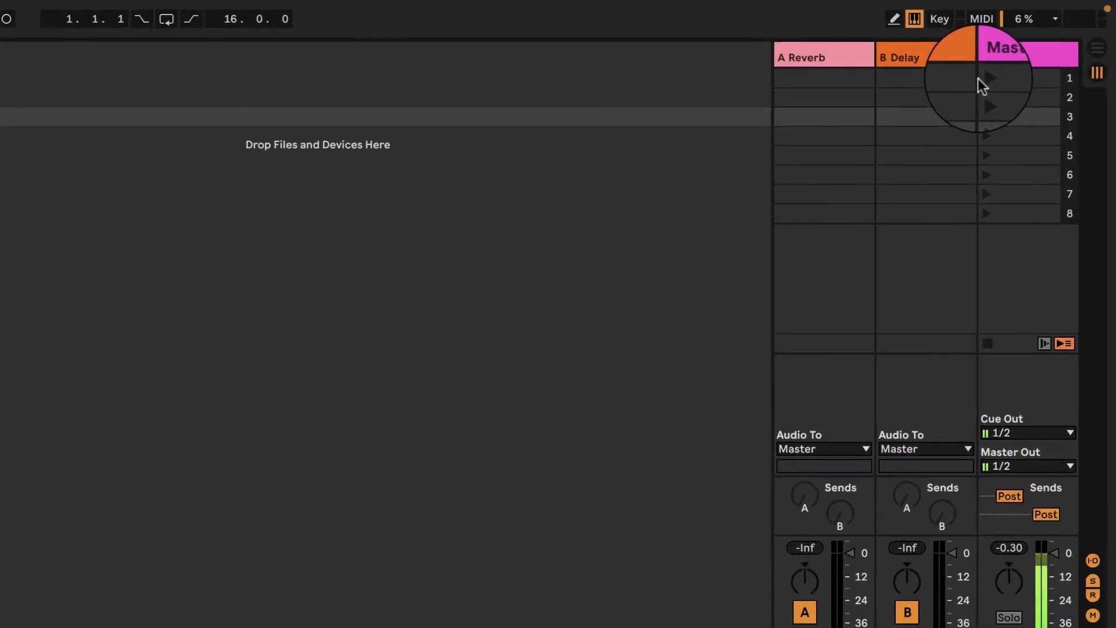
pyautogui.click(989, 79)
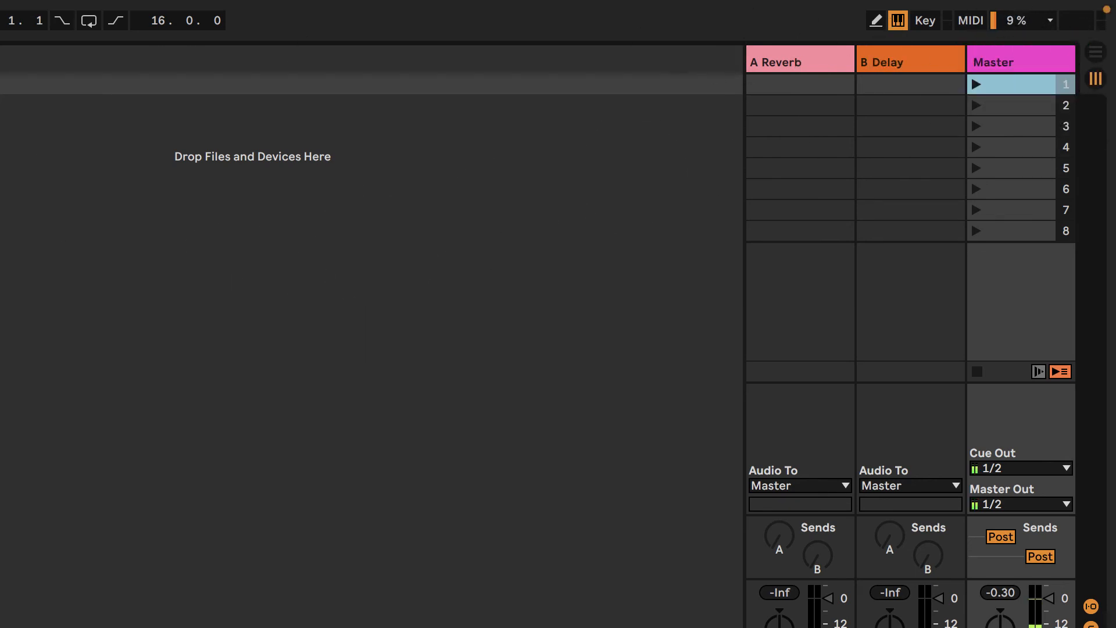
# Launch scene 2, deactivate the Keys MIDI track and fold the REASON MIDI group
pyautogui.click(976, 106)
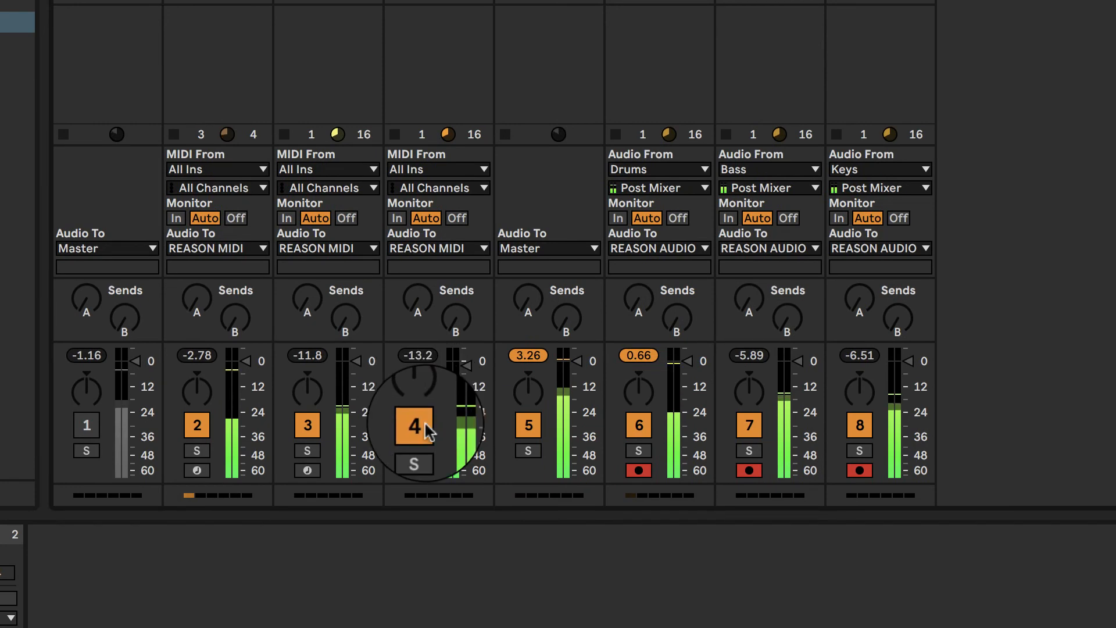
pyautogui.click(422, 423)
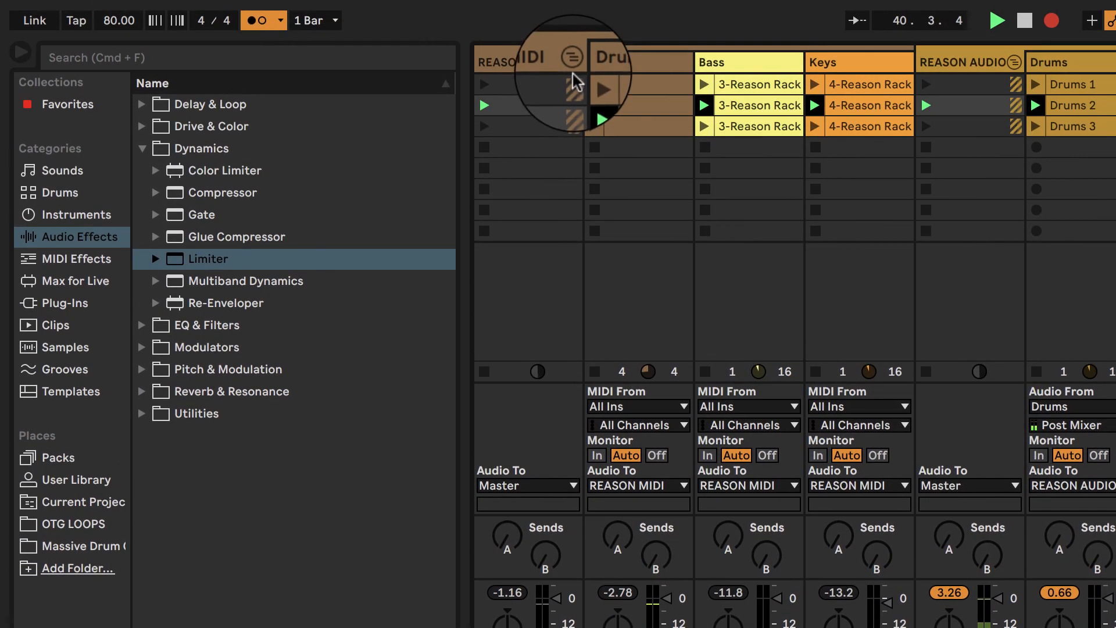
pyautogui.click(572, 62)
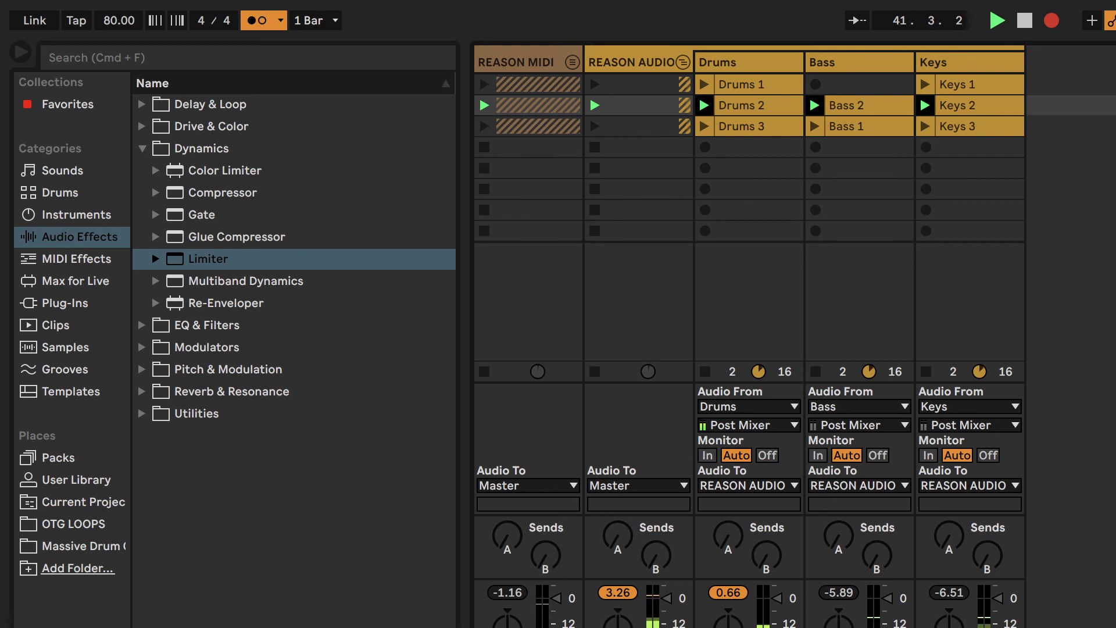
# Move the Bass 1 audio clip from the third Bass slot back to the first
pyautogui.moveTo(864, 125); pyautogui.dragTo(862, 104)
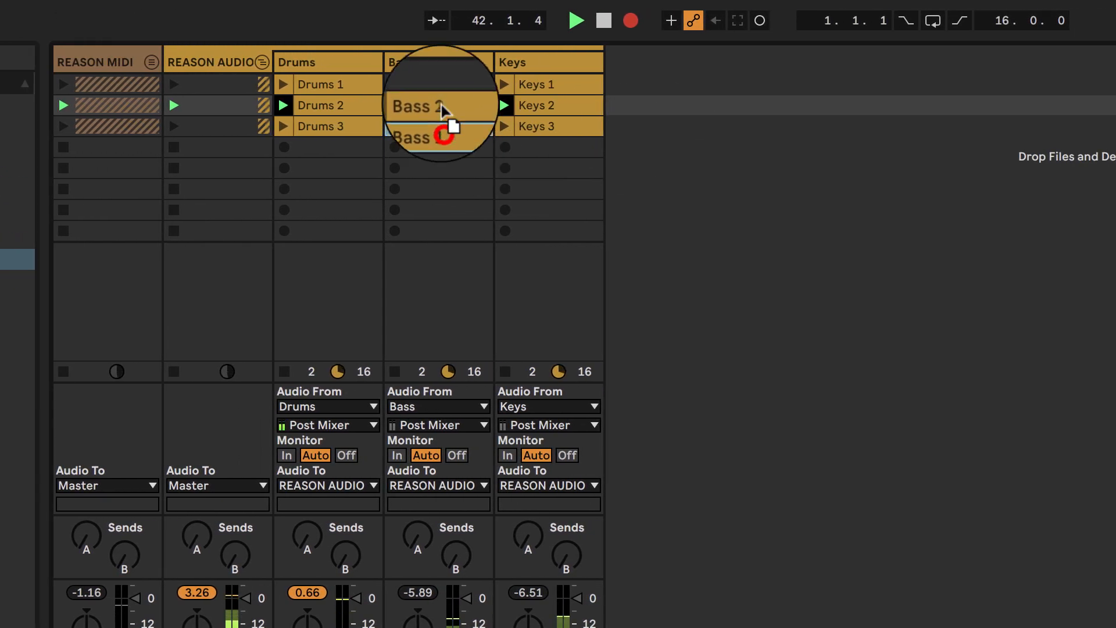
pyautogui.moveTo(442, 105); pyautogui.dragTo(442, 84)
# During scene 3 playback, place the Bass 1 audio clip in the third Bass slot again, and launch scene 1 without bass
pyautogui.click(977, 123)
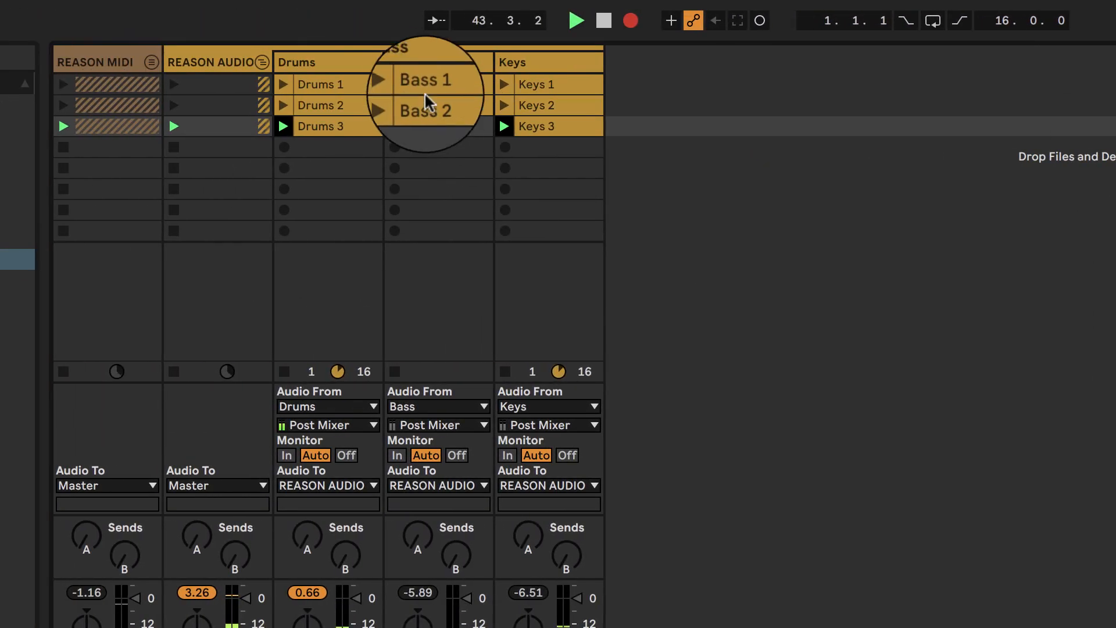
pyautogui.moveTo(421, 83); pyautogui.dragTo(429, 126)
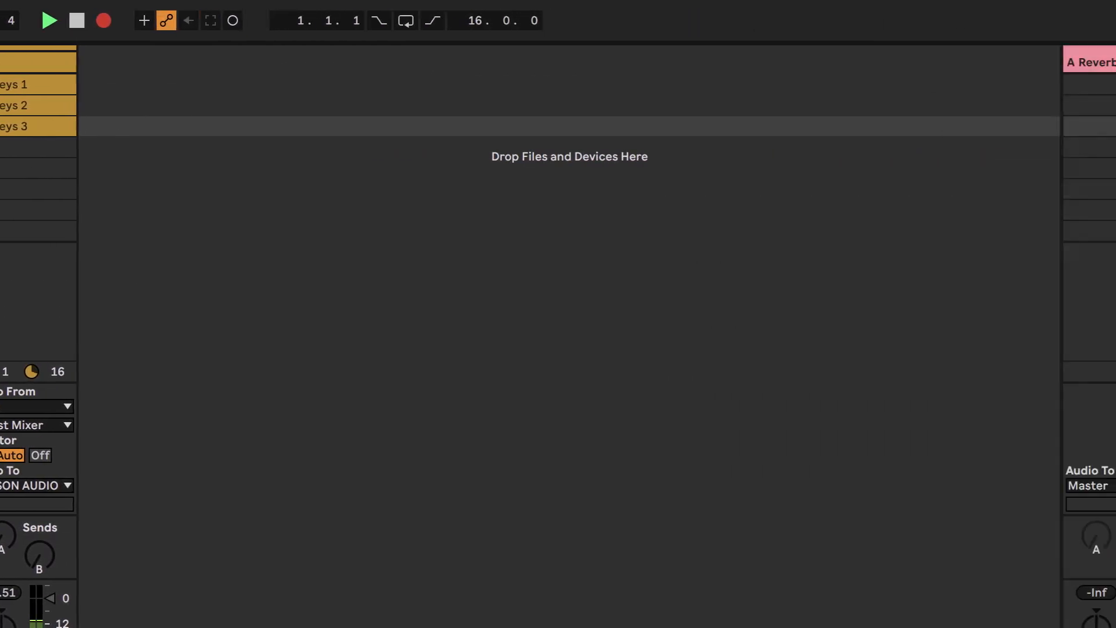
pyautogui.click(977, 85)
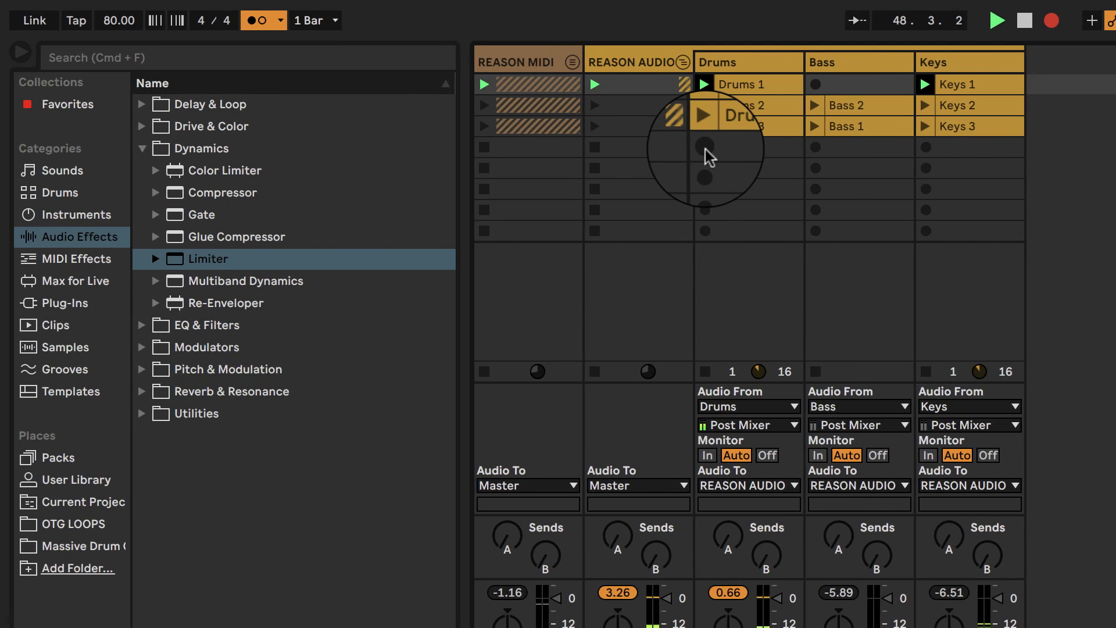
# Record a new audio clip into the fourth Drums slot, then end the recording so the clip can be edited
pyautogui.click(706, 148)
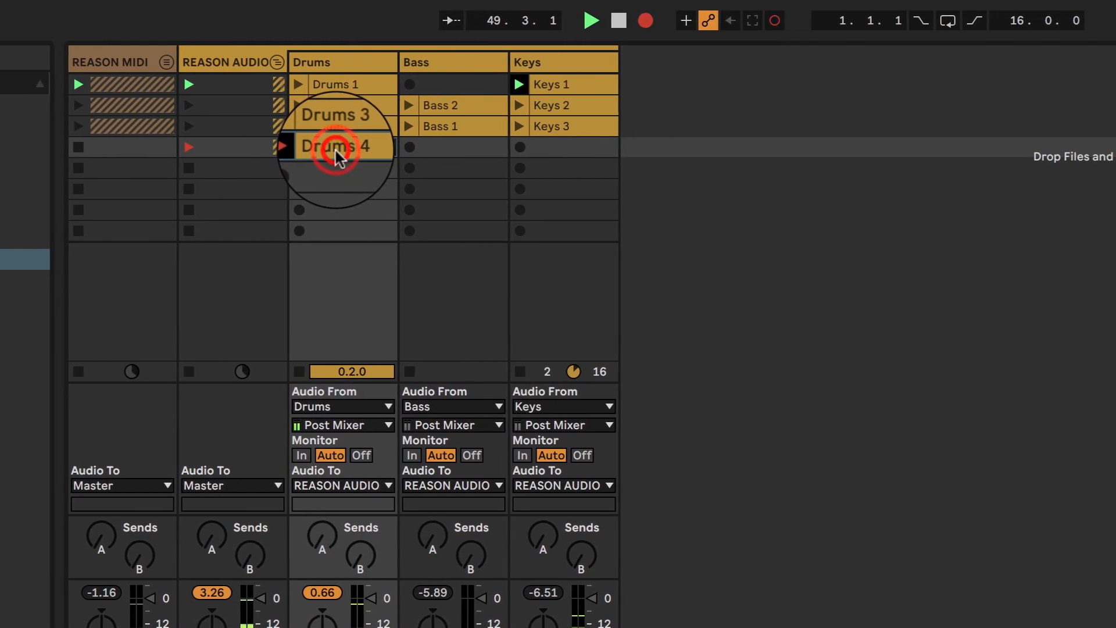
pyautogui.rightClick(631, 152)
pyautogui.click(651, 189)
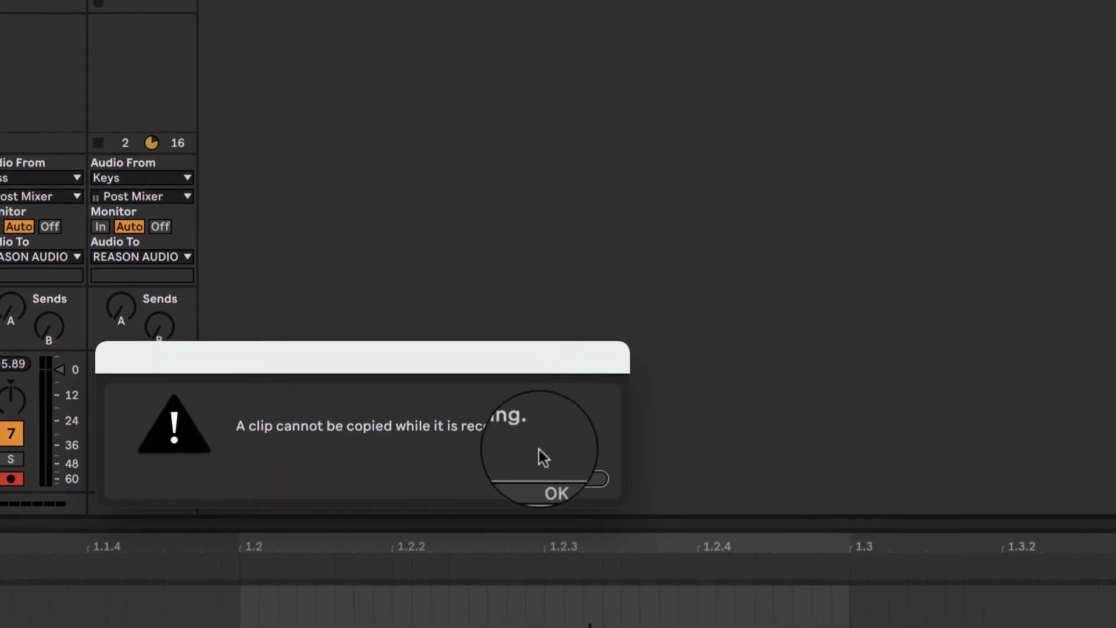
pyautogui.click(535, 462)
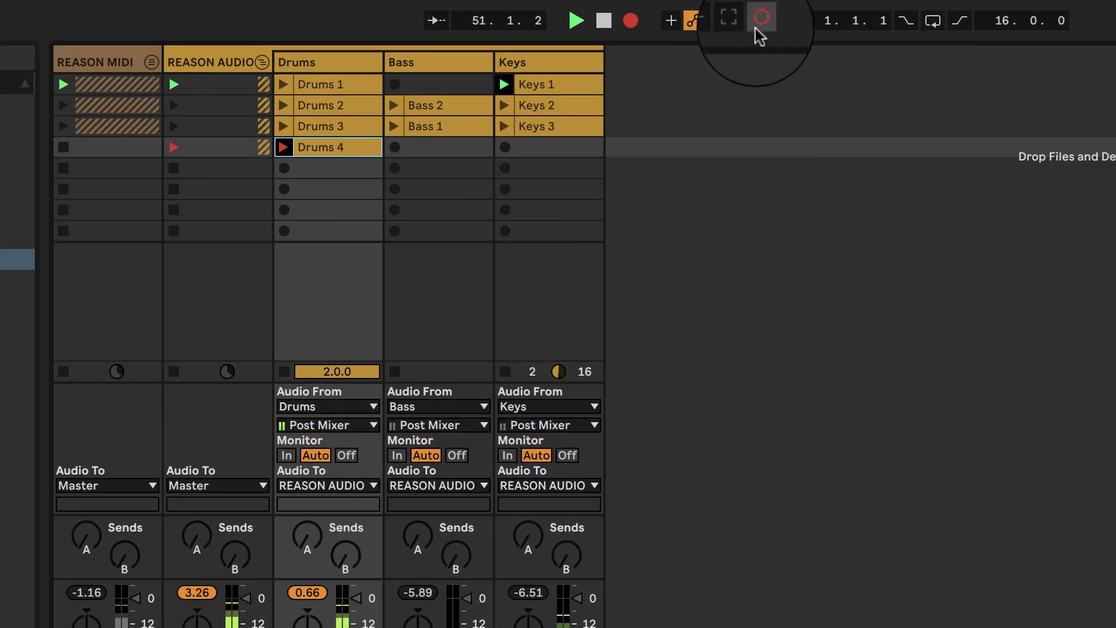
pyautogui.click(762, 22)
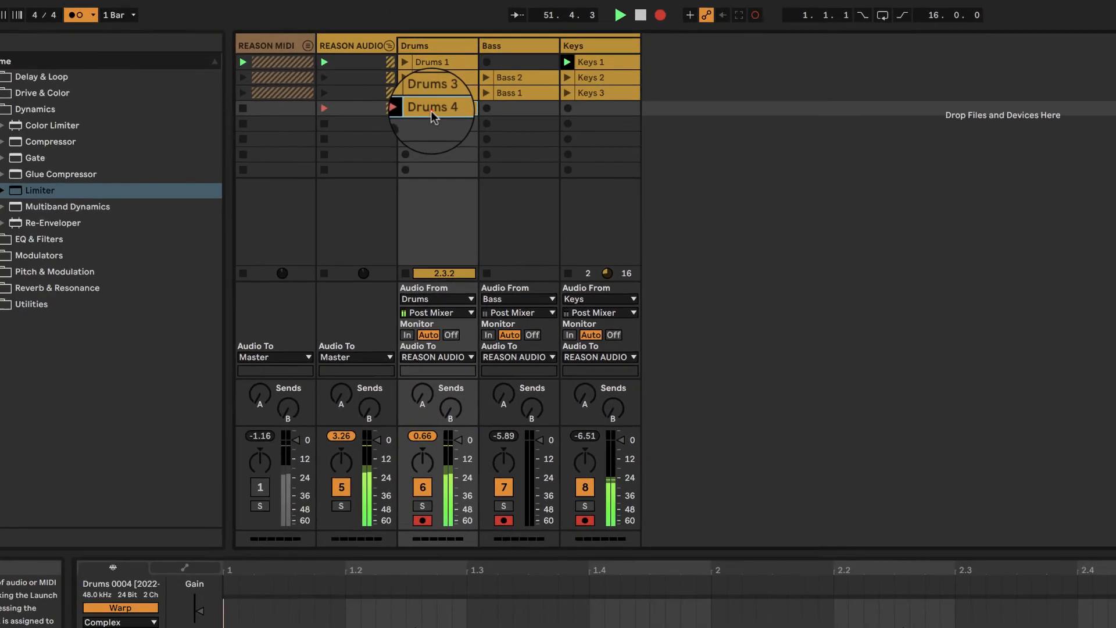
# Cut the Drums 4 clip from its slot, and launch the empty scene 4 before stopping playback
pyautogui.click(324, 149)
pyautogui.rightClick(474, 100)
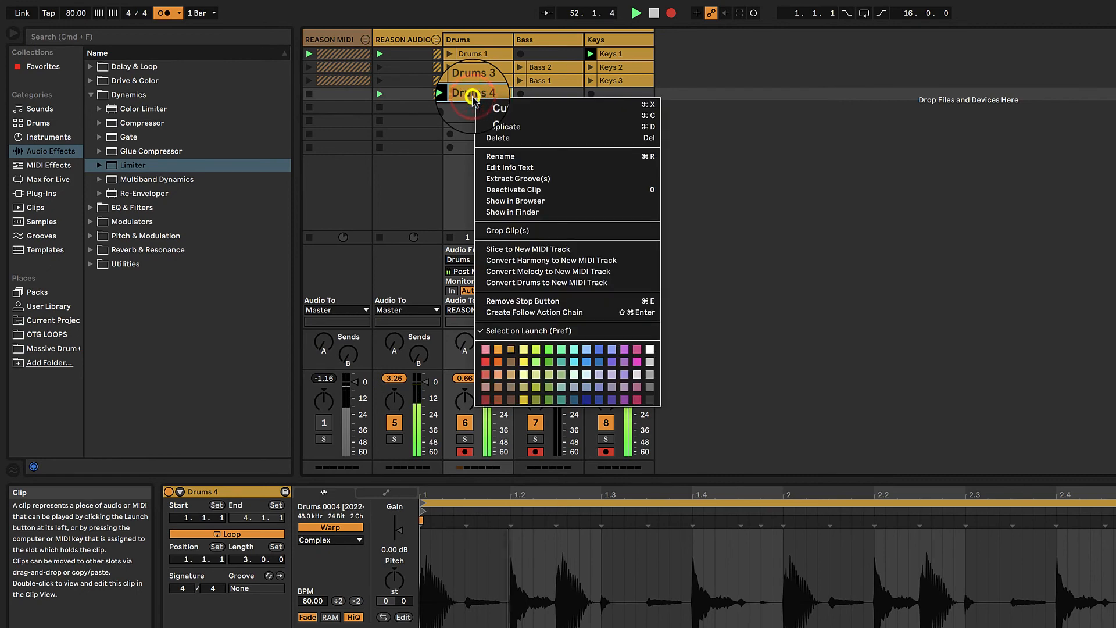
pyautogui.click(490, 107)
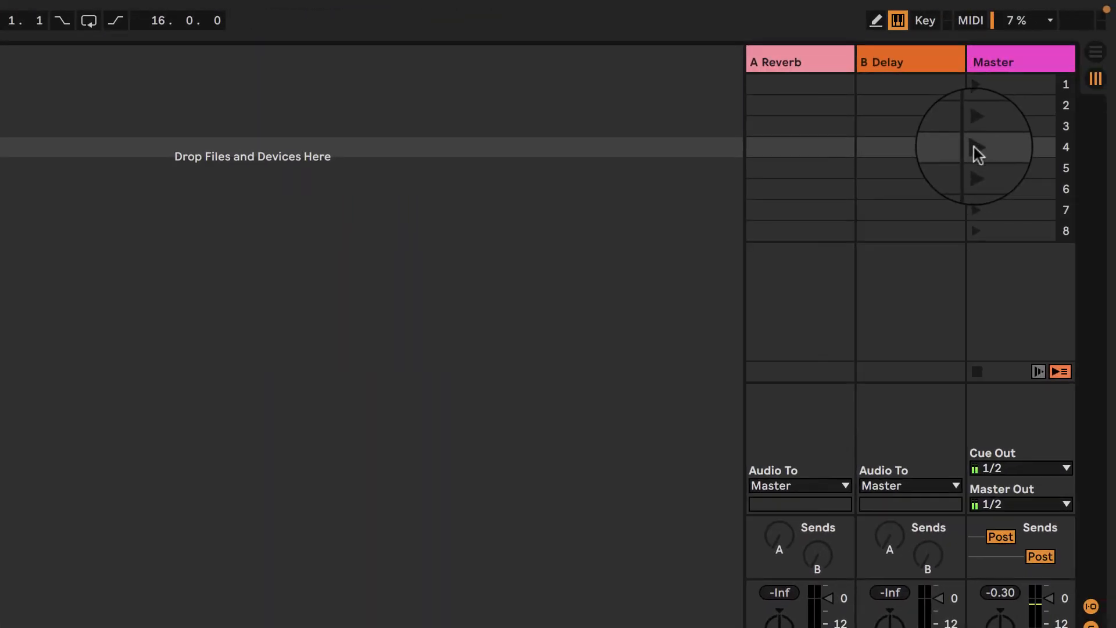
pyautogui.click(974, 146)
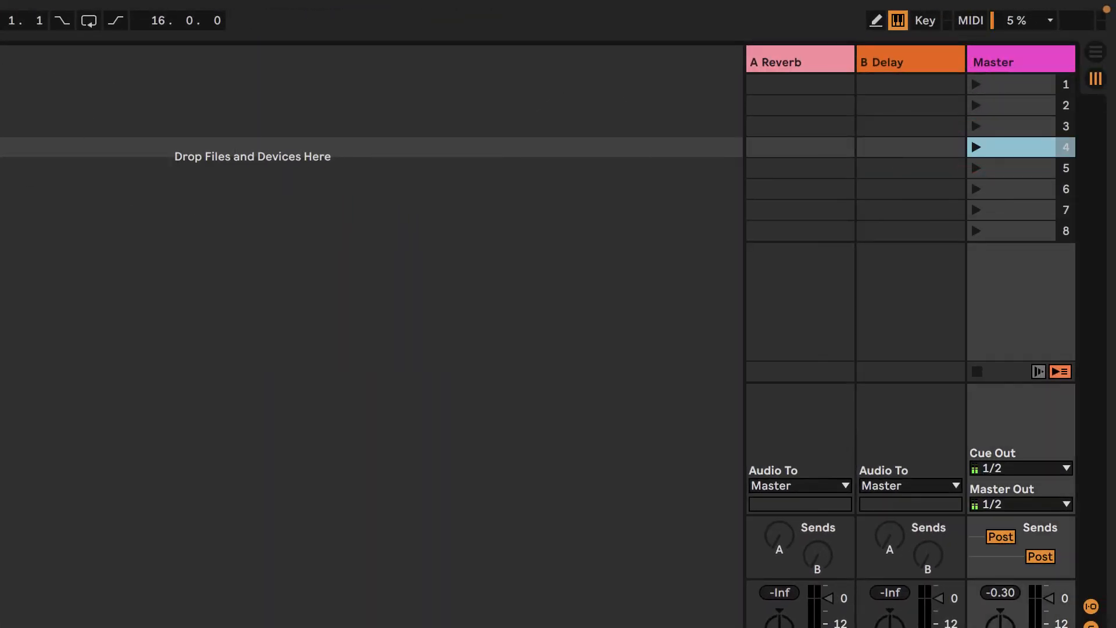
pyautogui.click(602, 25)
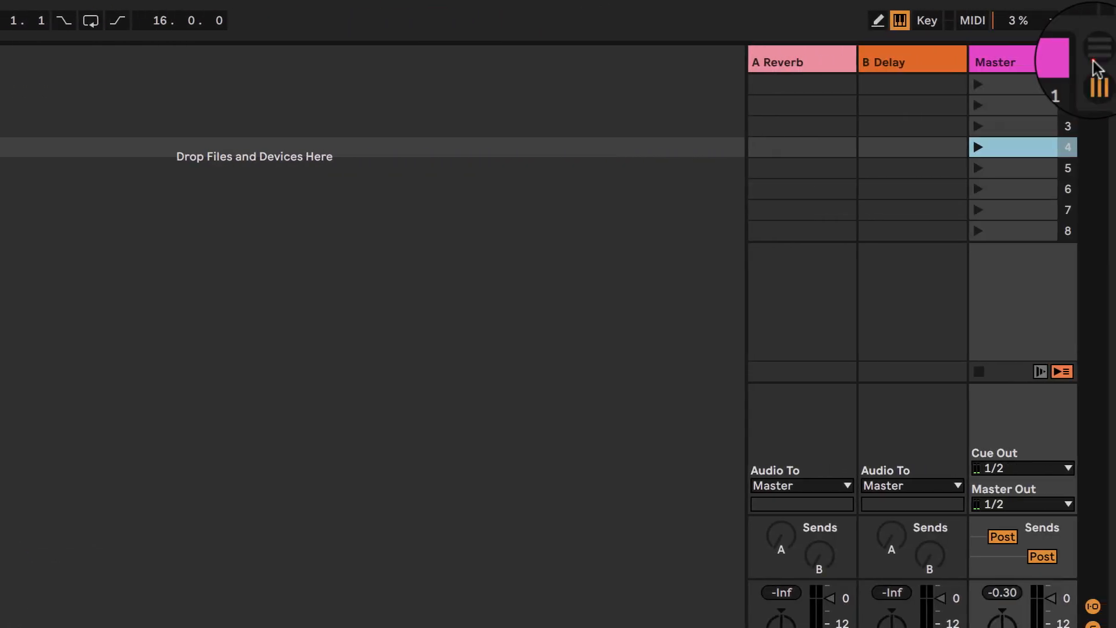
# Switch to the Arrangement View and return all tracks to arrangement playback
pyautogui.click(1095, 54)
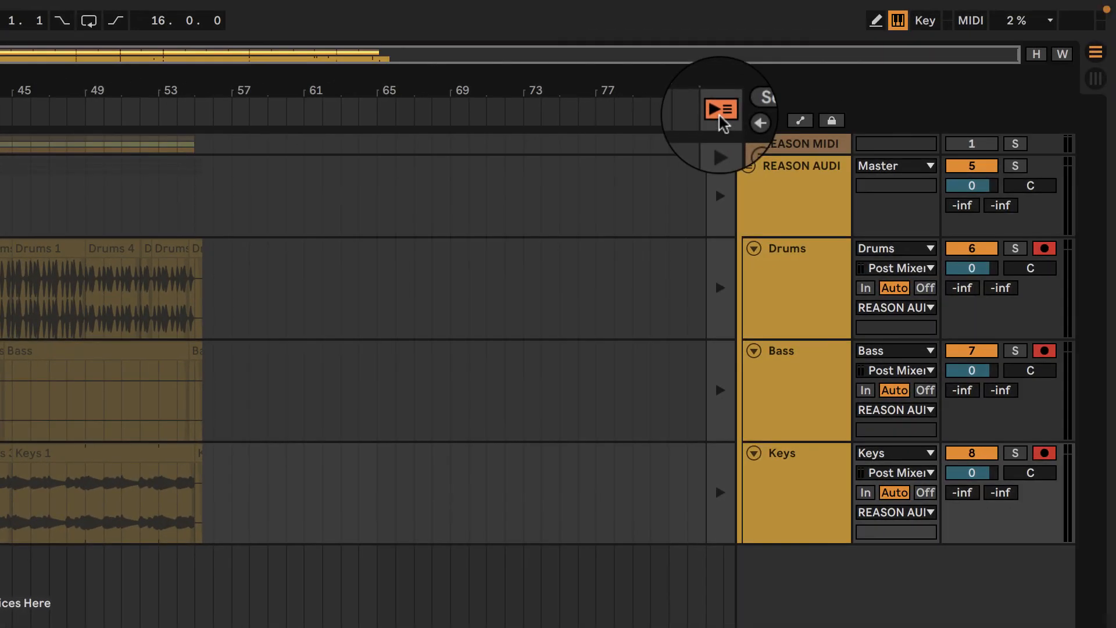
pyautogui.click(719, 115)
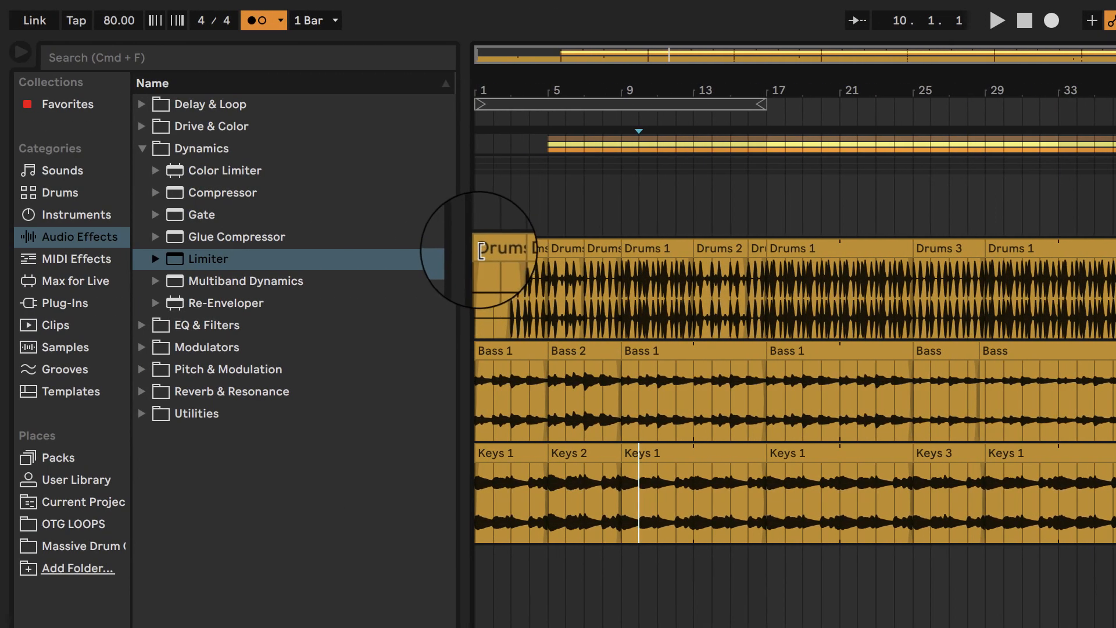
# Play the recorded arrangement from bar 1 into bar 7 and stop playback
pyautogui.click(477, 249)
pyautogui.click(493, 248)
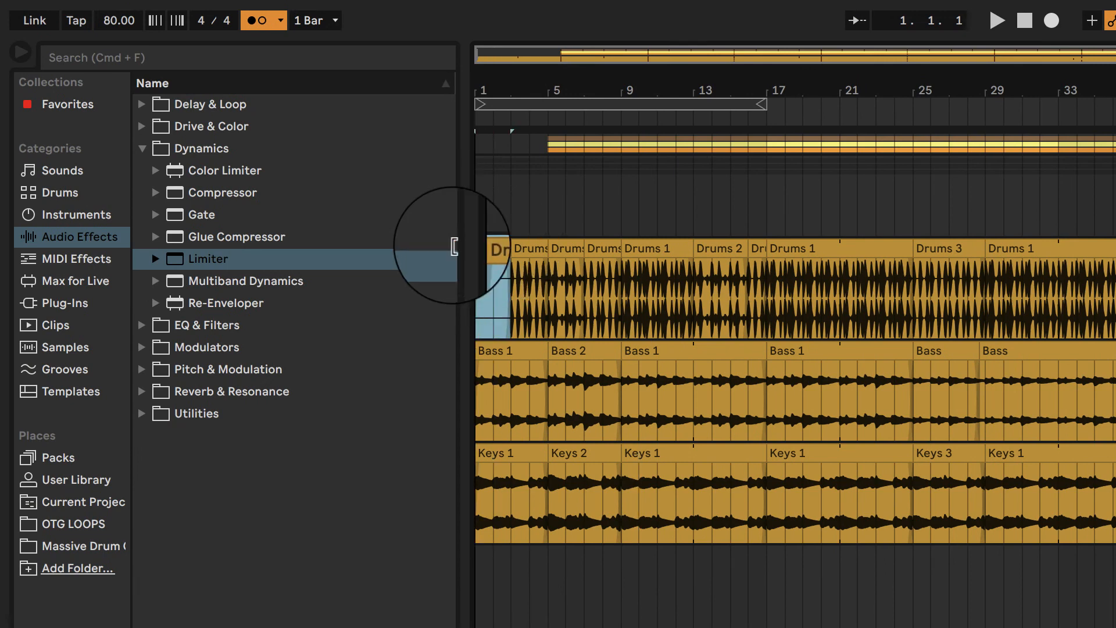
pyautogui.click(478, 248)
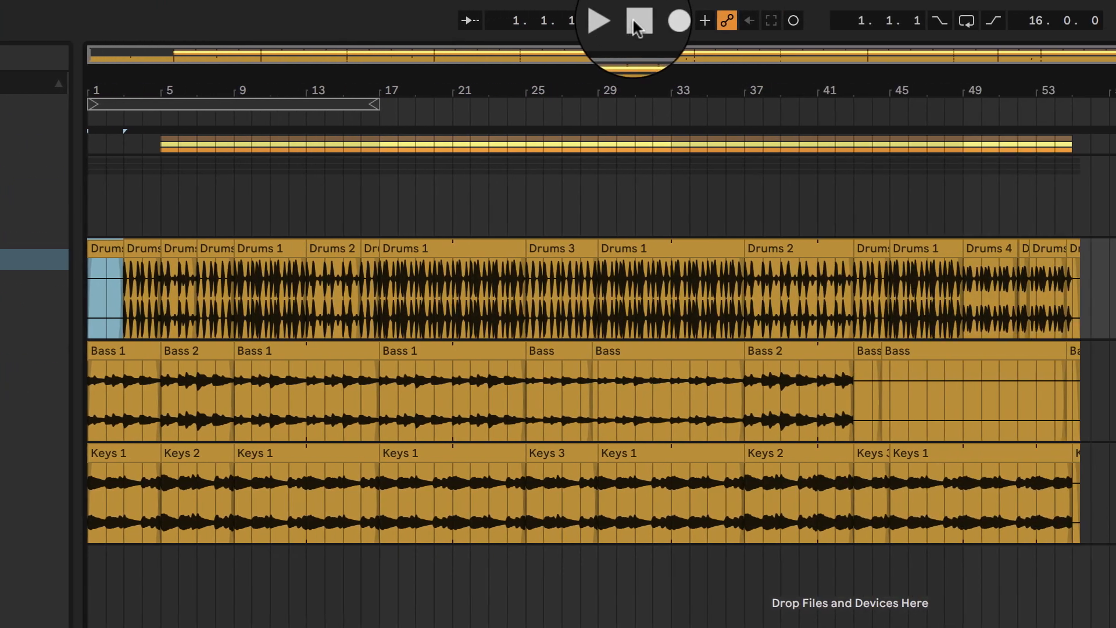
pyautogui.click(1022, 21)
pyautogui.click(997, 20)
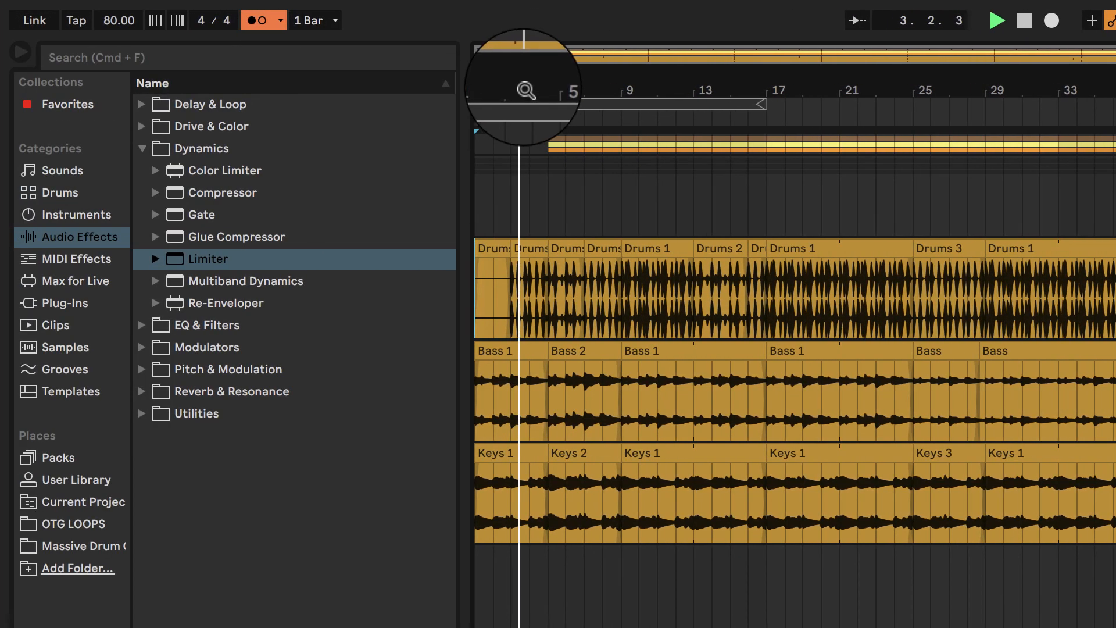
pyautogui.moveTo(178, 86); pyautogui.dragTo(177, 89)
pyautogui.moveTo(523, 88); pyautogui.dragTo(524, 88)
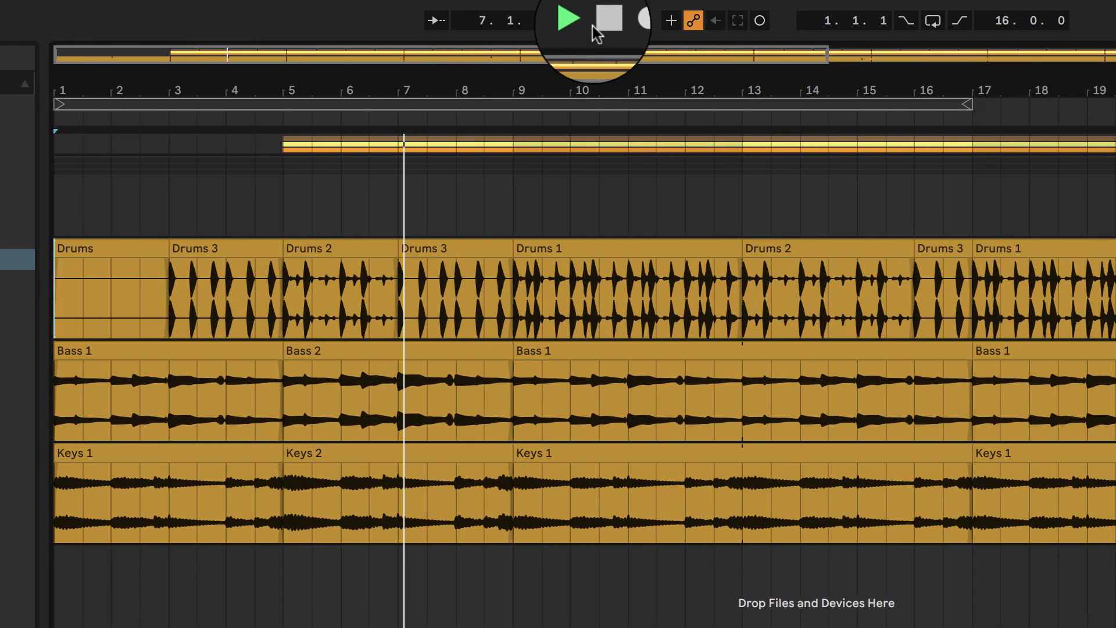
pyautogui.click(604, 20)
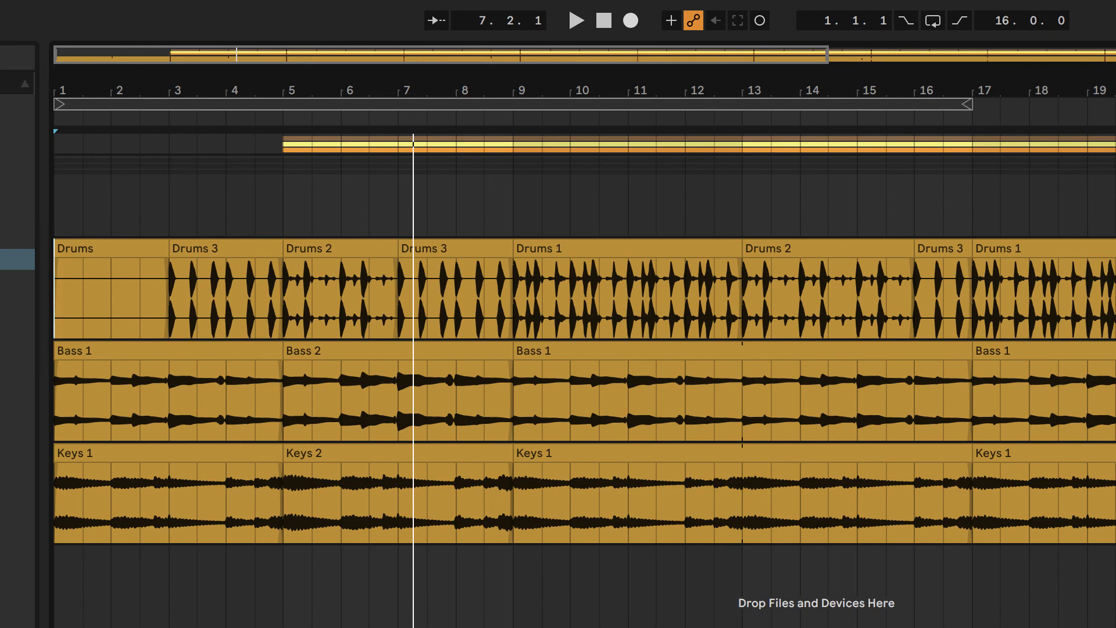
pyautogui.moveTo(232, 98); pyautogui.dragTo(230, 94)
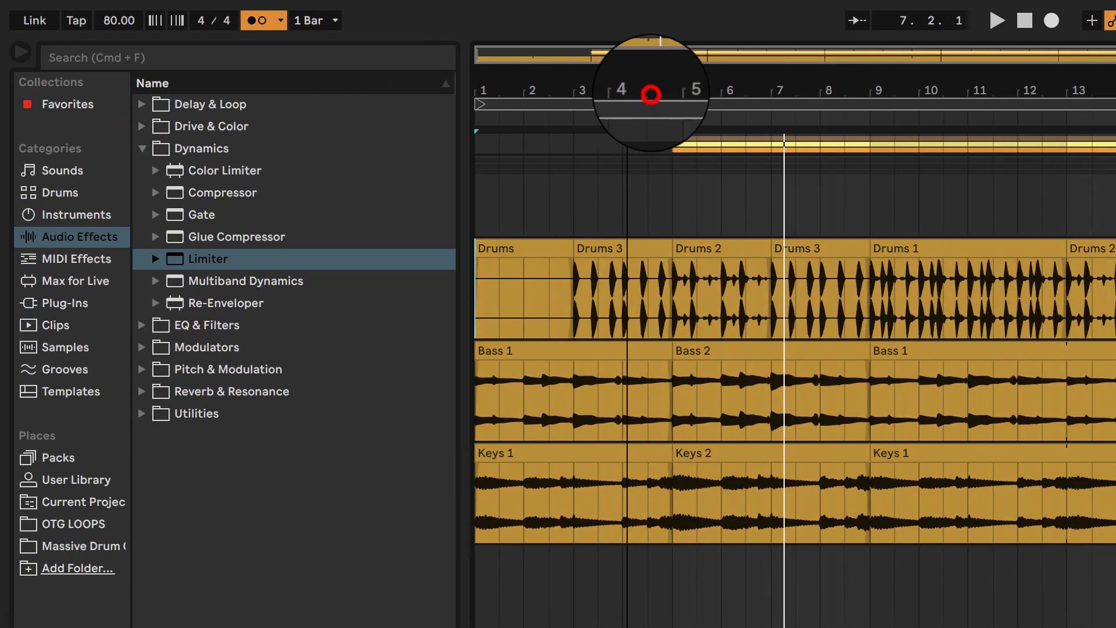
pyautogui.moveTo(650, 95); pyautogui.dragTo(651, 95)
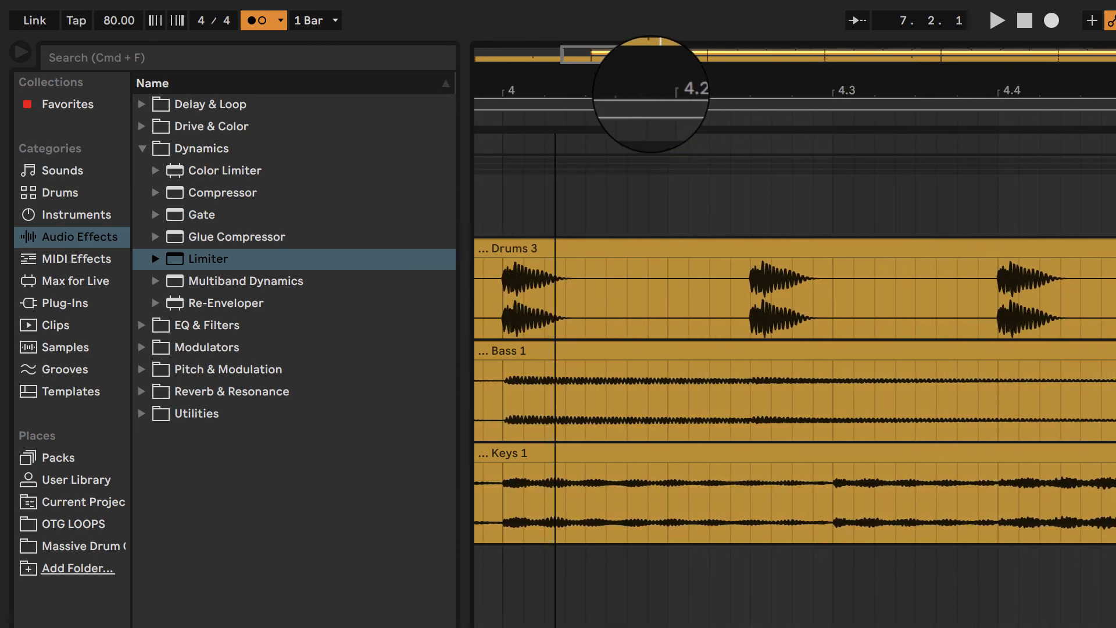
pyautogui.moveTo(651, 95)
pyautogui.mouseDown()
pyautogui.moveTo(637, 94)
pyautogui.moveTo(651, 94)
pyautogui.mouseUp()
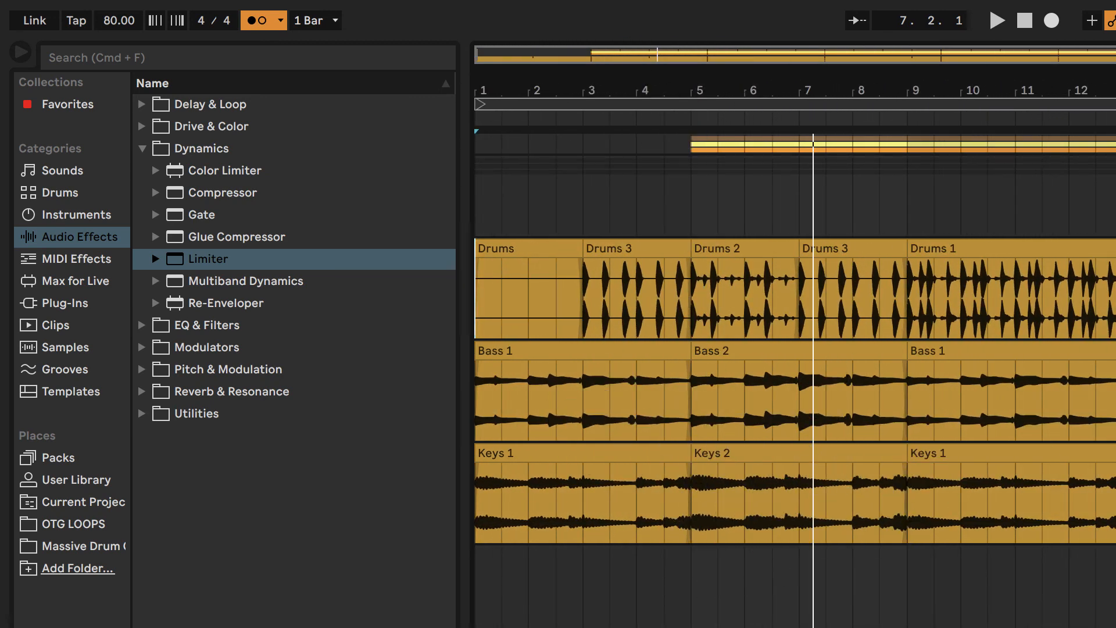
pyautogui.moveTo(798, 75); pyautogui.dragTo(797, 74)
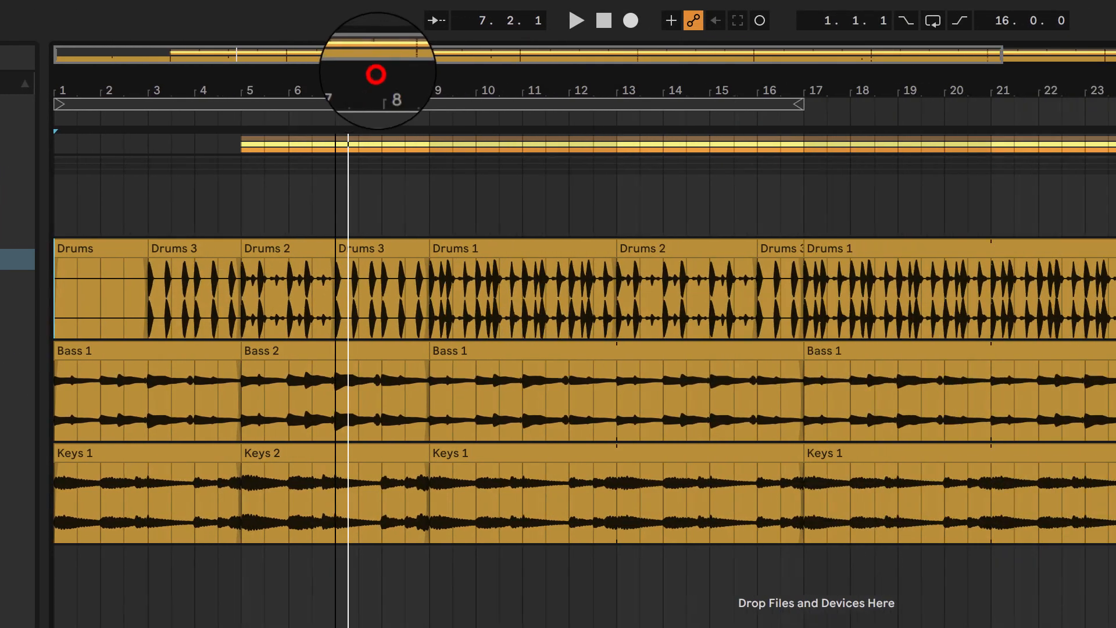
pyautogui.moveTo(376, 74); pyautogui.dragTo(378, 73)
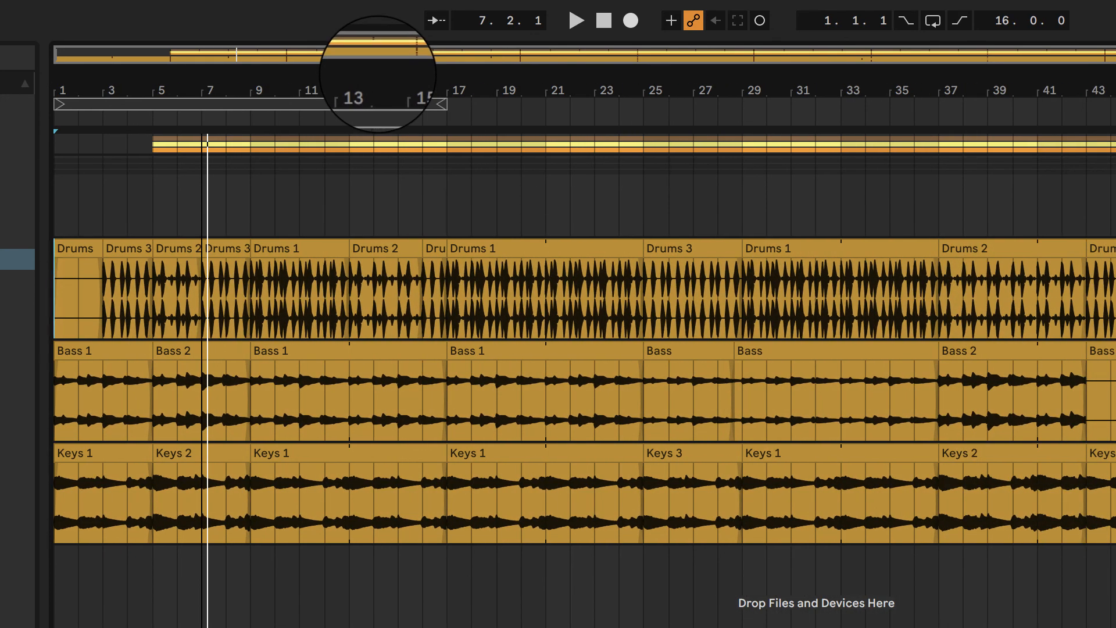